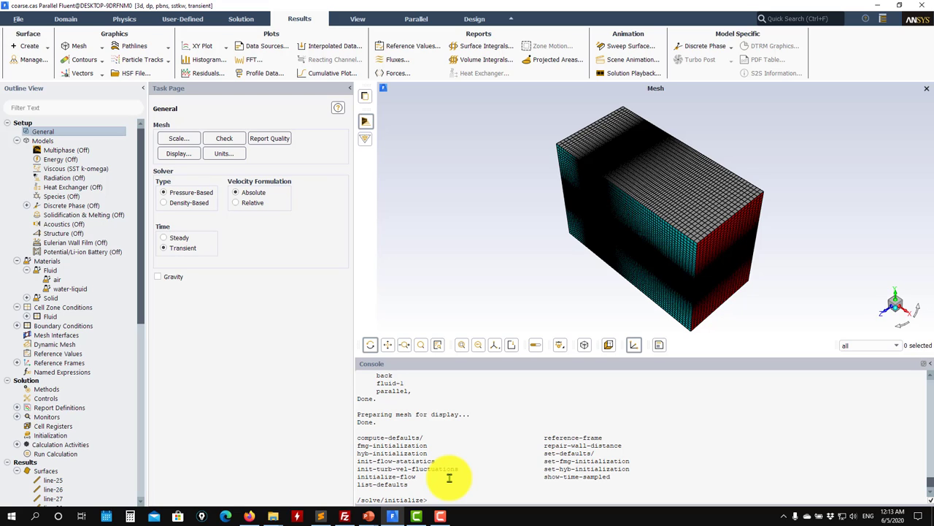
- Look up the case file coarse.cas.h5 for reading in the coarse/URANS folder
{"action": "left_click", "coordinate": [18, 18]}
{"action": "mouse_move", "coordinate": [22, 32]}
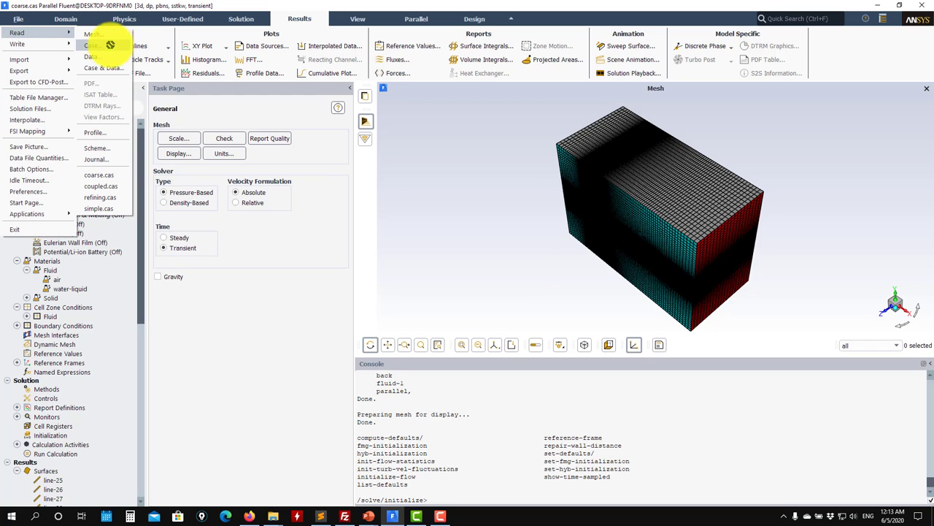
{"action": "left_click", "coordinate": [110, 41]}
{"action": "left_click", "coordinate": [460, 269]}
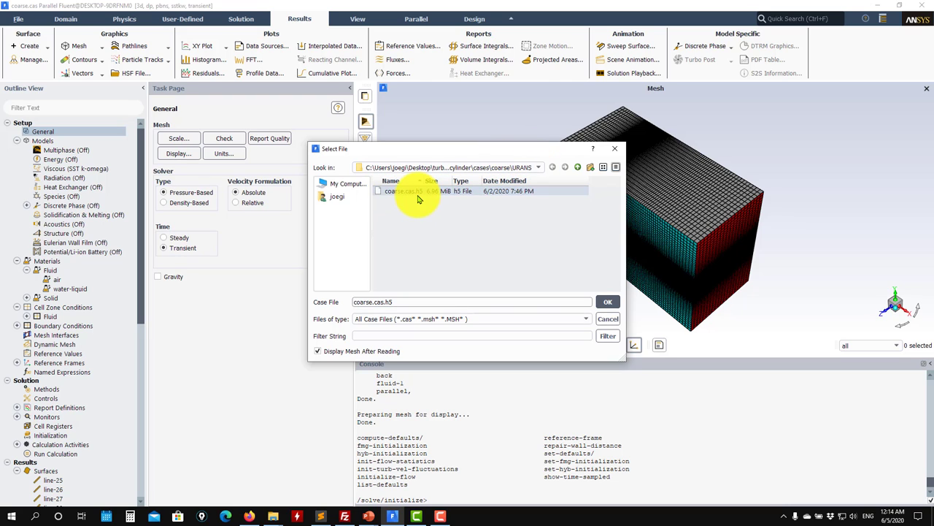
{"action": "left_click", "coordinate": [615, 305]}
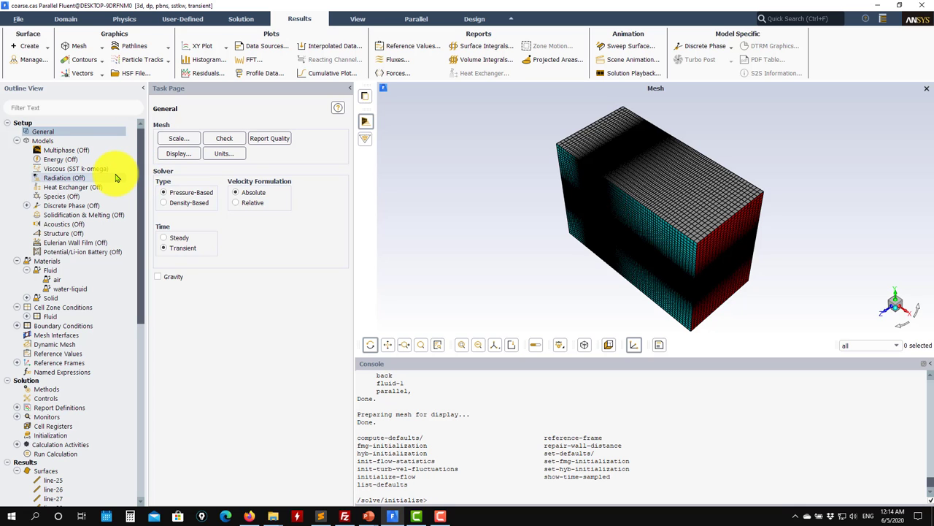
- Review the mesh and the SST k-omega viscous model settings without changing them
{"action": "left_click_drag", "start_coordinate": [577, 163], "coordinate": [761, 246]}
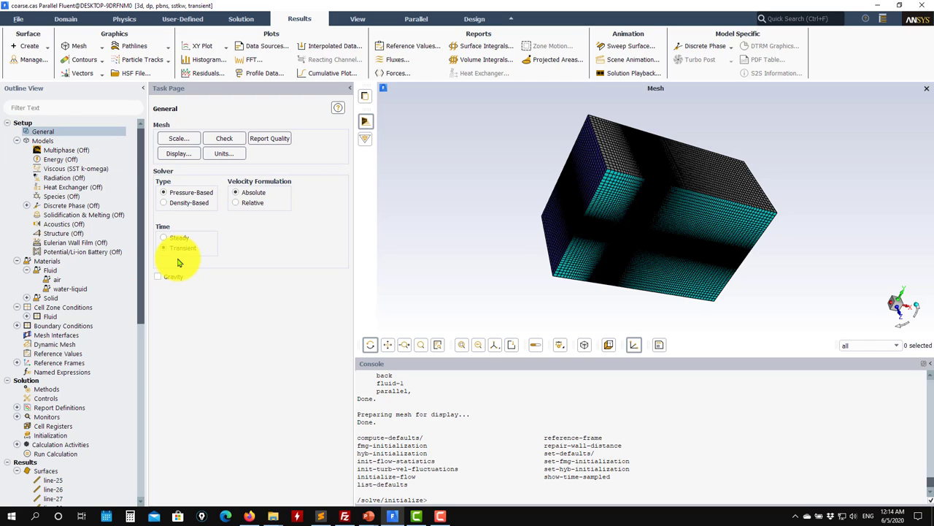
{"action": "double_click", "coordinate": [67, 168]}
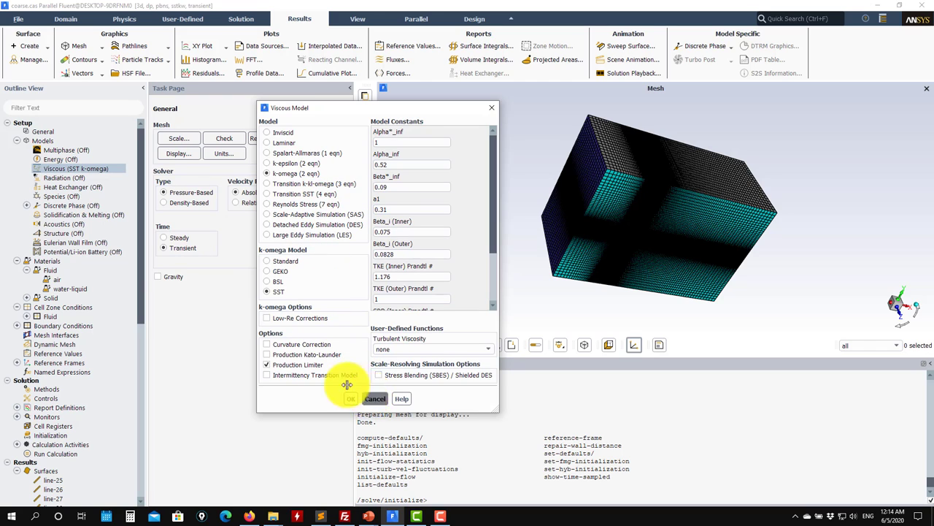
{"action": "left_click", "coordinate": [375, 398]}
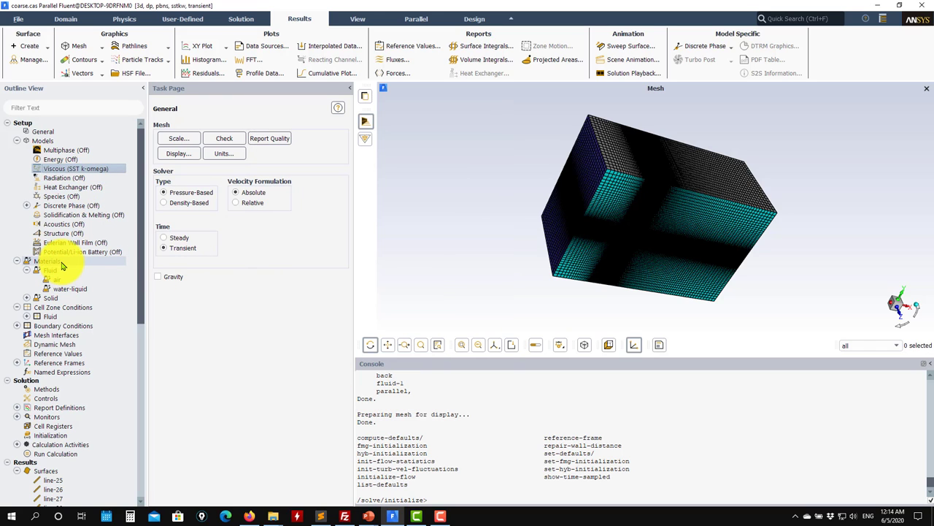
- Collapse the cell zone and boundary conditions branches and review the reference values
{"action": "left_click", "coordinate": [16, 308]}
{"action": "left_click", "coordinate": [16, 316]}
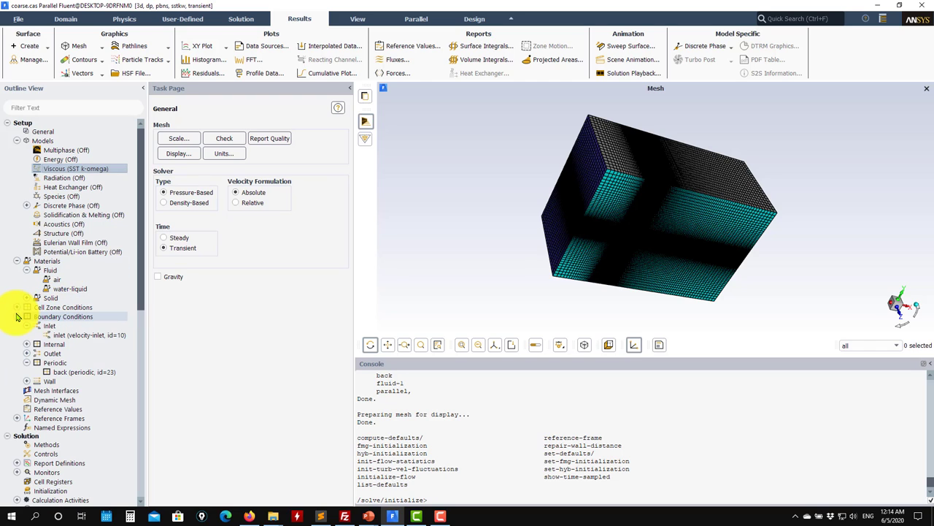
{"action": "left_click", "coordinate": [16, 317]}
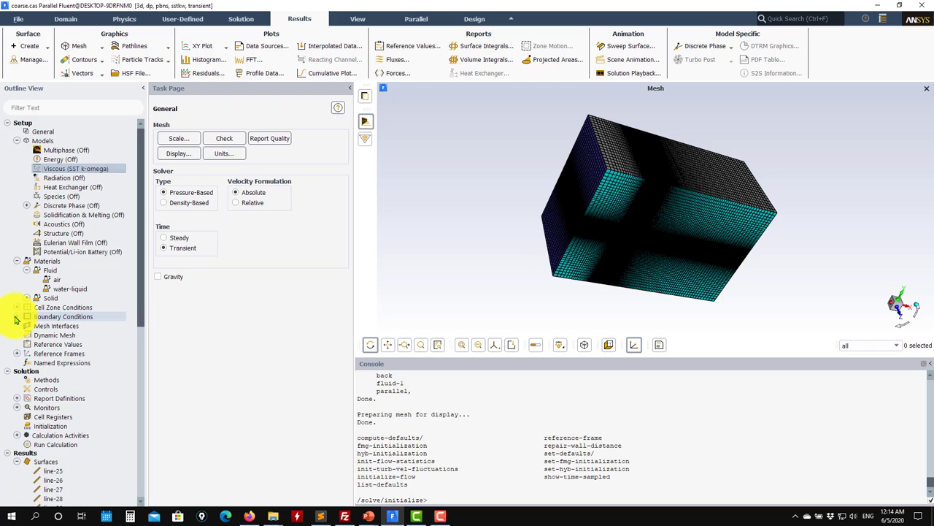
{"action": "left_click", "coordinate": [65, 347]}
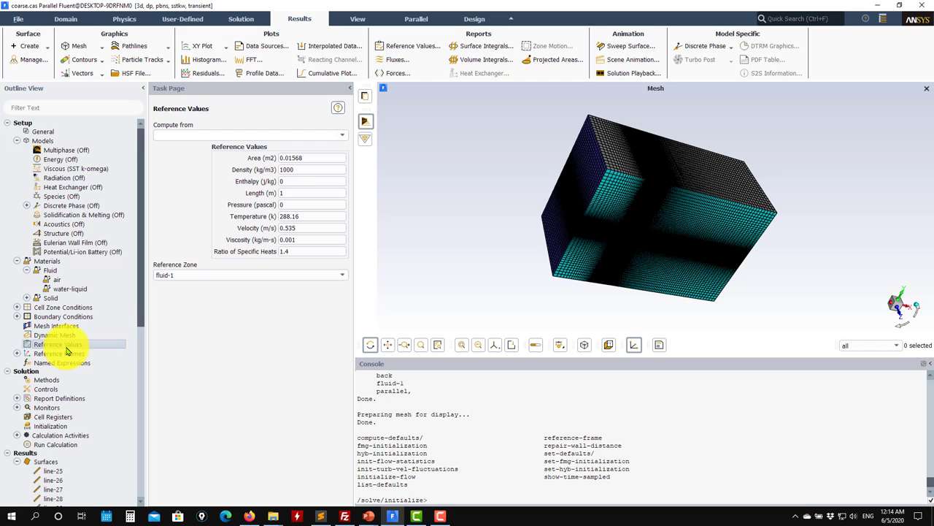
- In the solution methods, keep the PISO scheme and set the transient formulation to Bounded Second Order Implicit
{"action": "left_click", "coordinate": [55, 382]}
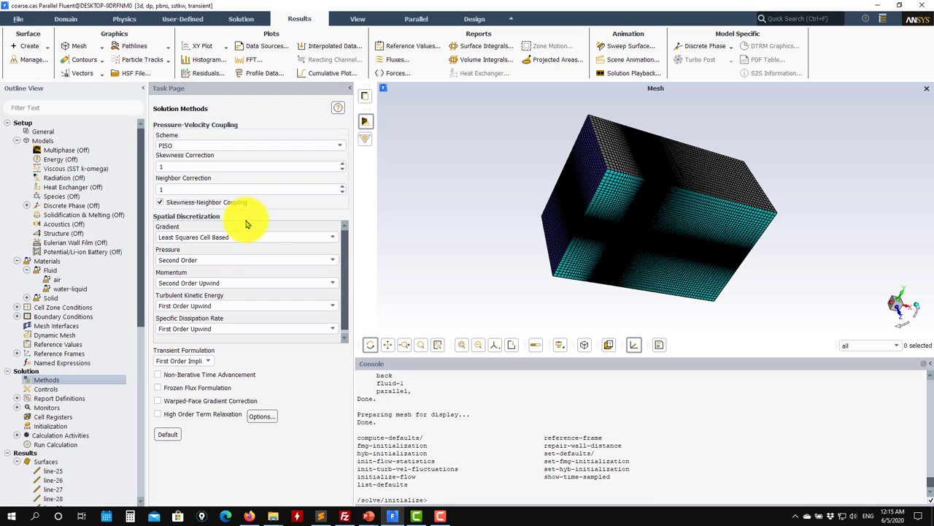
{"action": "left_click", "coordinate": [344, 148]}
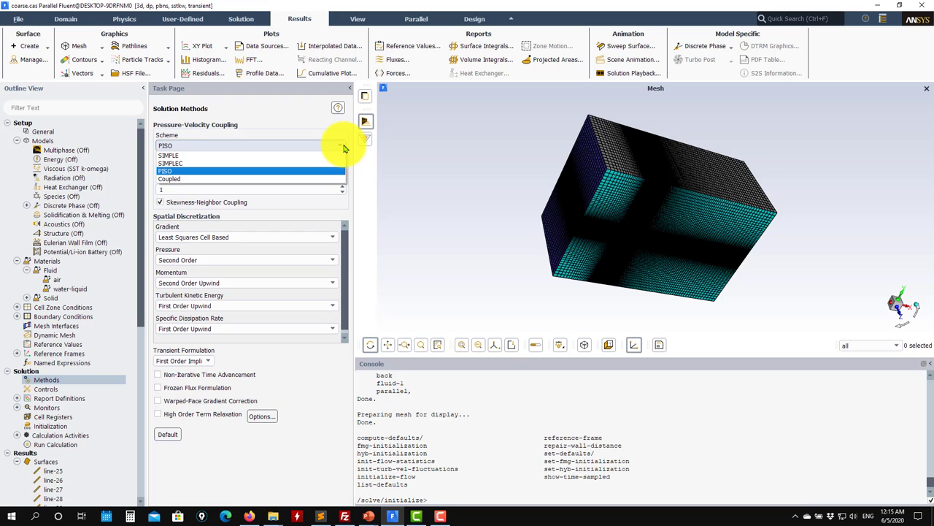
{"action": "left_click", "coordinate": [180, 157]}
{"action": "left_click", "coordinate": [170, 172]}
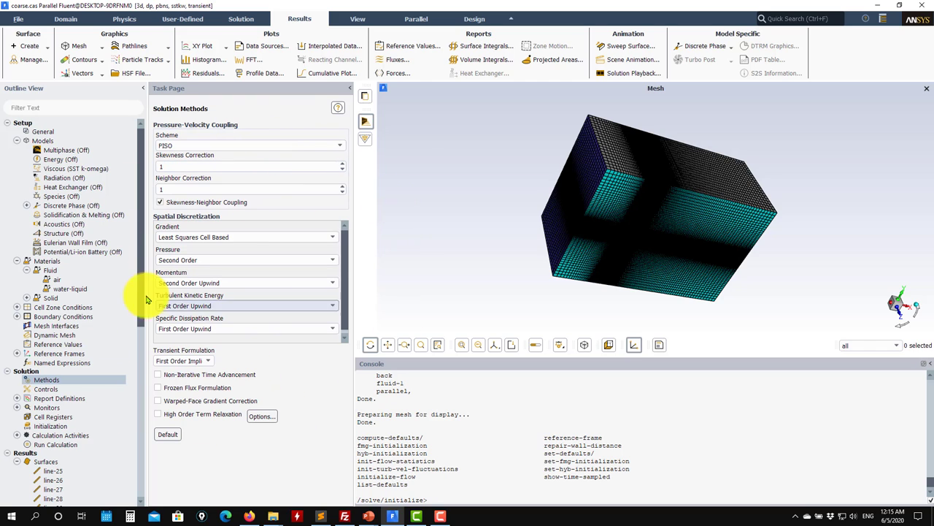
{"action": "left_click", "coordinate": [213, 360]}
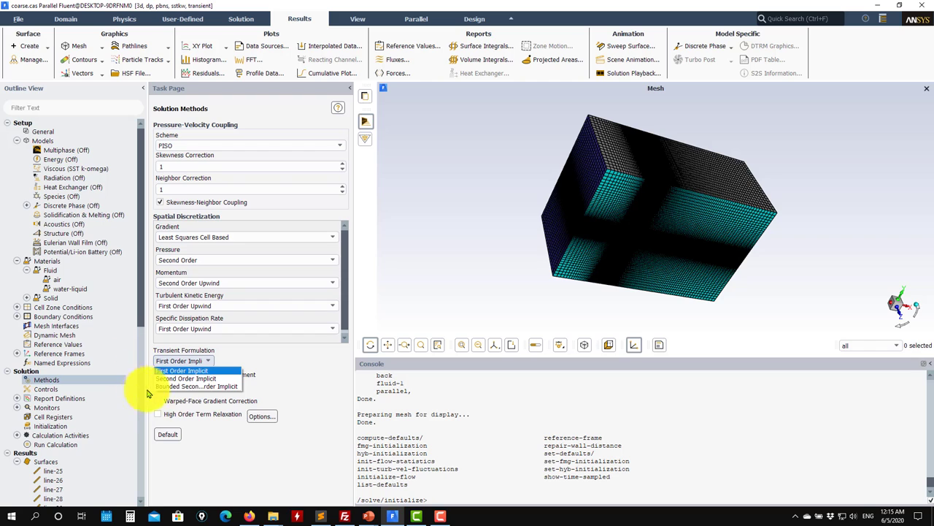
{"action": "left_click", "coordinate": [209, 385]}
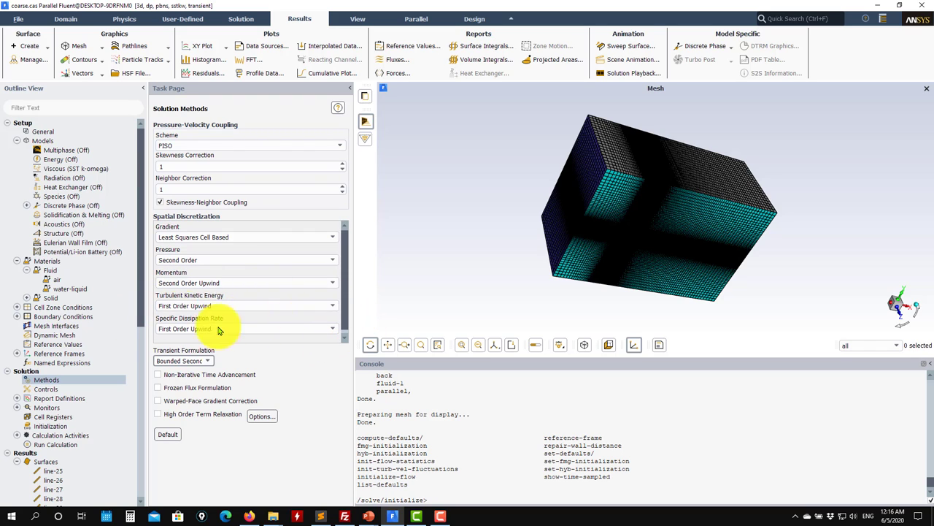
- Set the turbulent kinetic energy and specific dissipation rate discretization to Second Order Upwind
{"action": "left_click", "coordinate": [314, 311]}
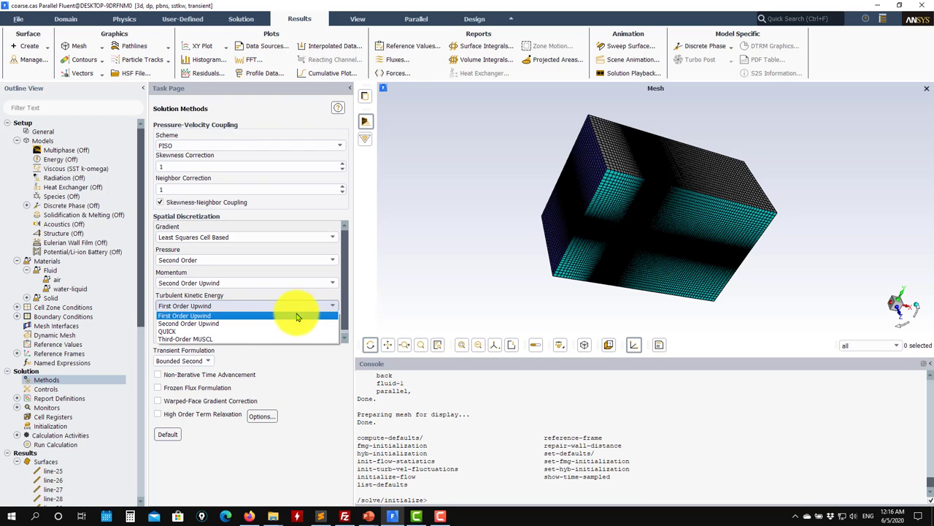
{"action": "left_click", "coordinate": [269, 324]}
{"action": "left_click", "coordinate": [314, 329]}
{"action": "left_click", "coordinate": [256, 346]}
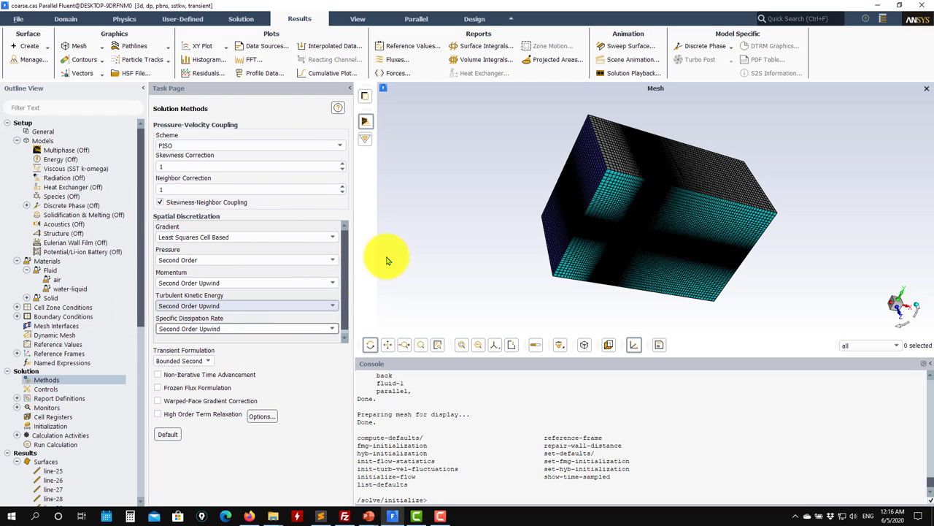
- Try the Second Order Implicit transient formulation and restore the default solution methods
{"action": "left_click", "coordinate": [196, 361]}
{"action": "left_click", "coordinate": [185, 378]}
{"action": "left_click", "coordinate": [203, 362]}
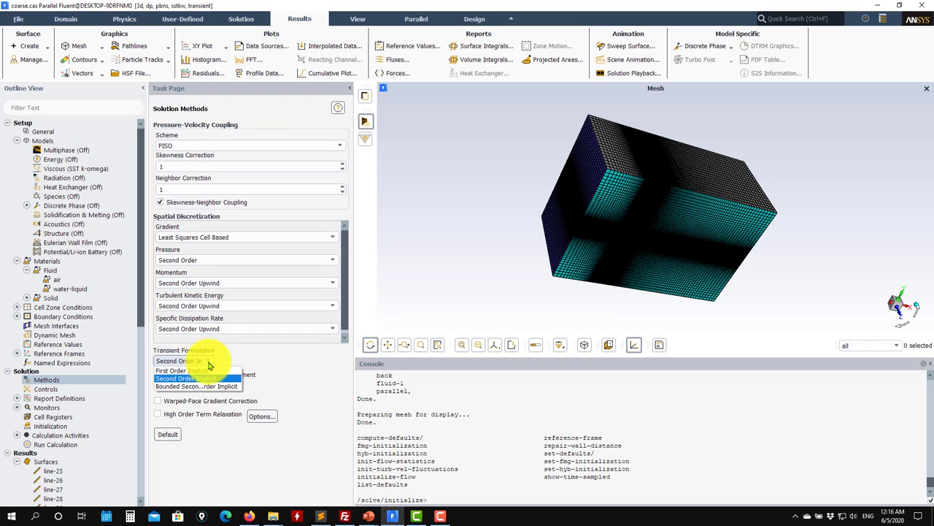
{"action": "left_click", "coordinate": [191, 388]}
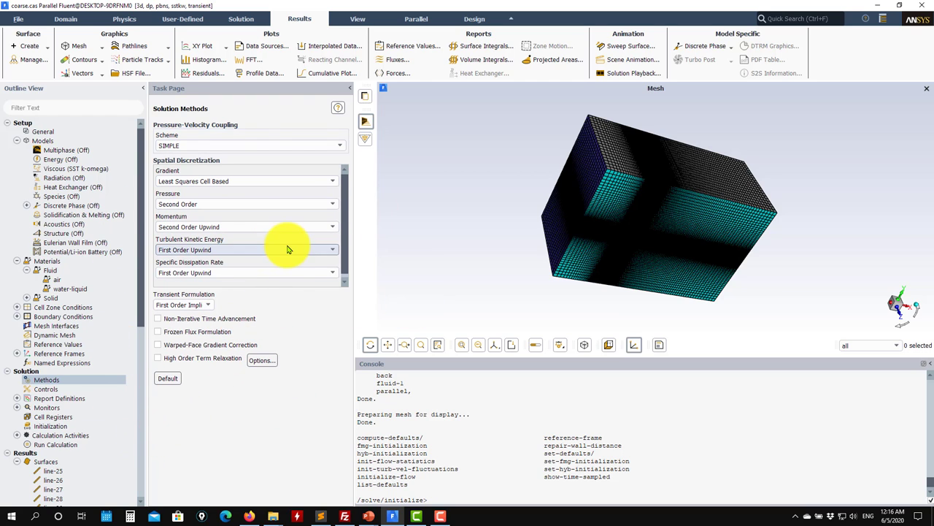
- Choose the PISO coupling scheme and set turbulent kinetic energy and specific dissipation rate to Second Order Upwind
{"action": "left_click", "coordinate": [336, 145]}
{"action": "left_click", "coordinate": [199, 171]}
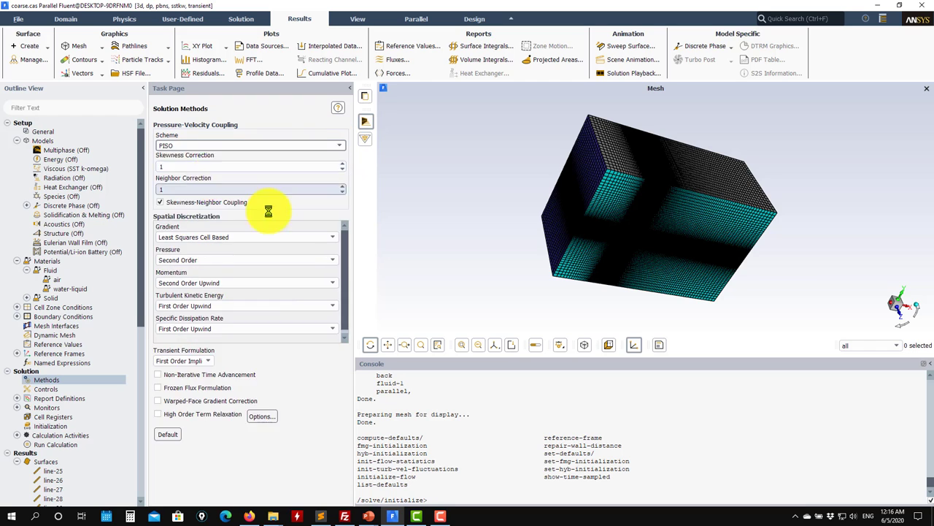
{"action": "left_click", "coordinate": [329, 306]}
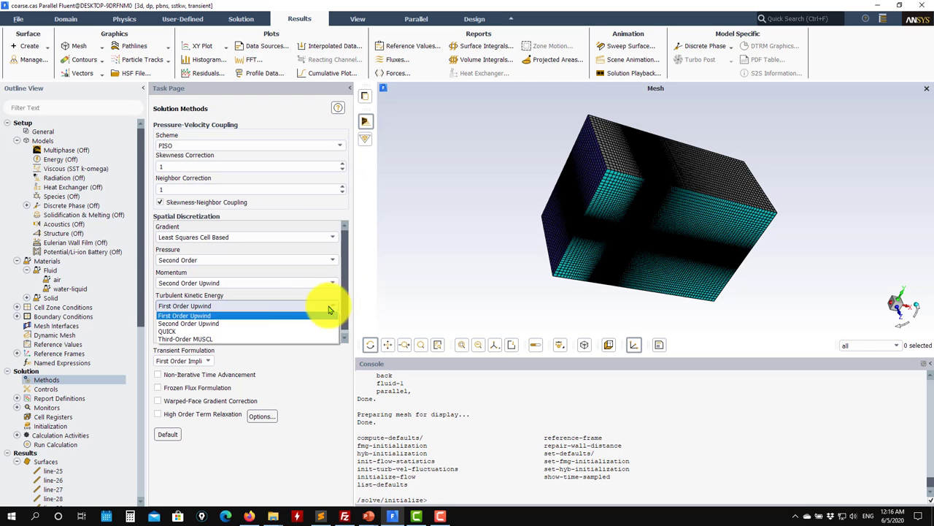
{"action": "left_click", "coordinate": [260, 323]}
{"action": "left_click", "coordinate": [332, 329]}
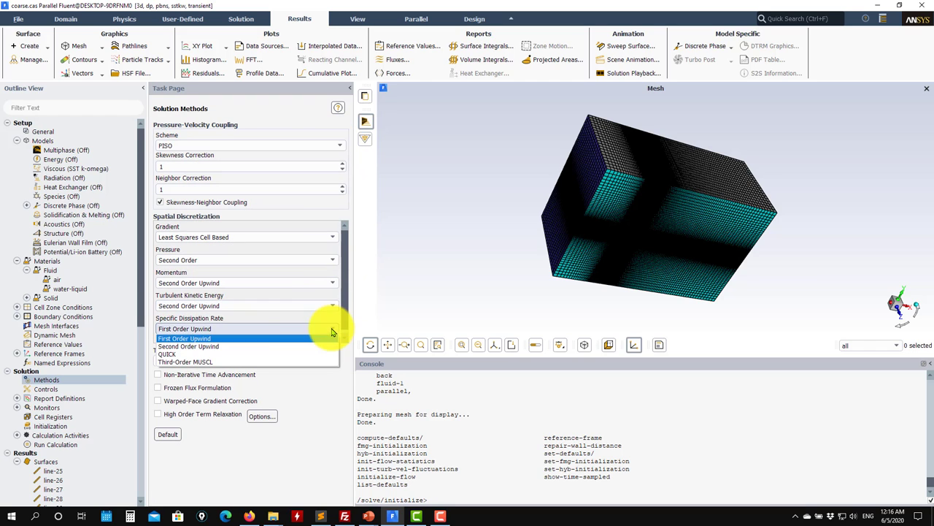
{"action": "left_click", "coordinate": [223, 346]}
- Set the transient formulation to Second Order Implicit and dismiss the mail notification
{"action": "left_click", "coordinate": [192, 362]}
{"action": "left_click", "coordinate": [190, 378]}
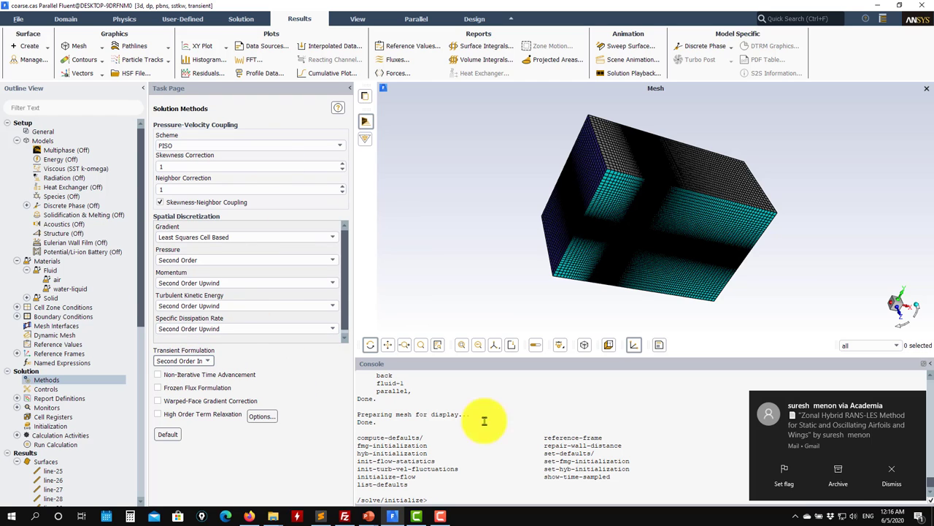
{"action": "left_click", "coordinate": [891, 471]}
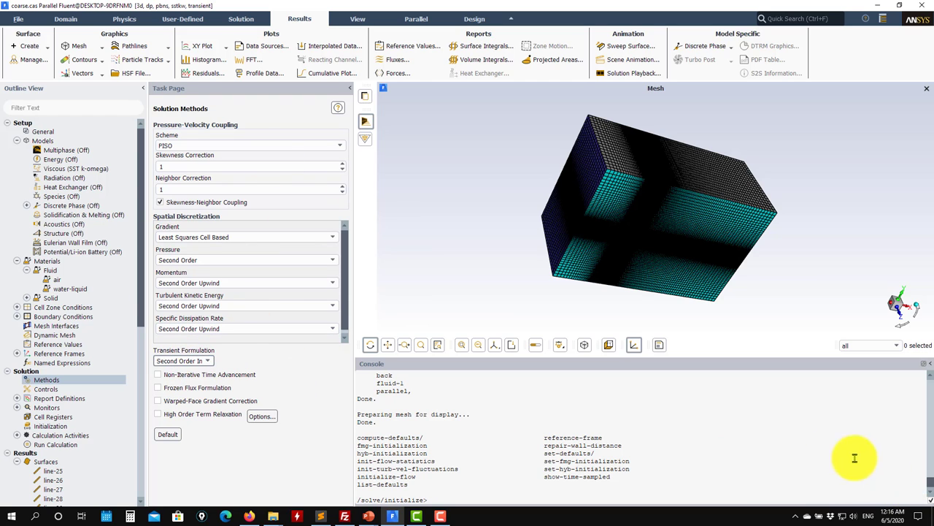
- Review the under-relaxation factors in the solution controls and the list of report definitions
{"action": "left_click", "coordinate": [61, 389]}
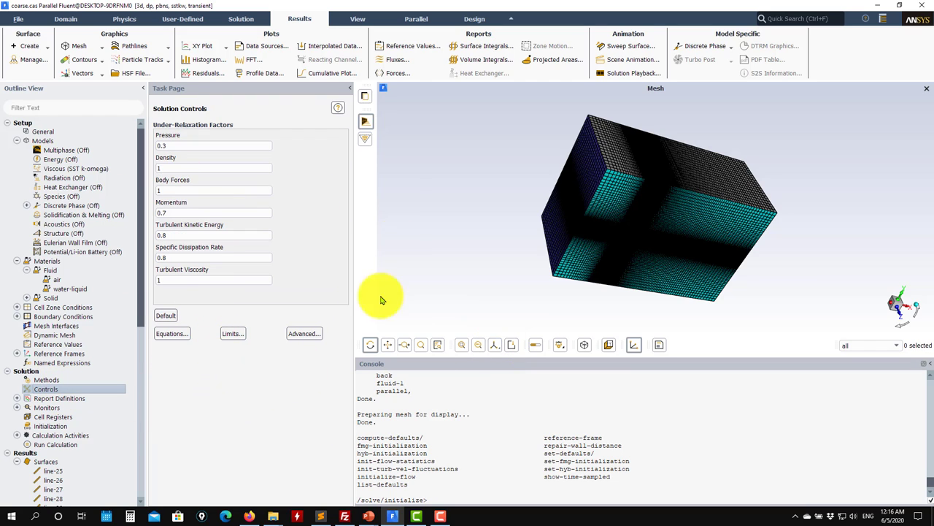
{"action": "left_click", "coordinate": [17, 398]}
{"action": "scroll", "coordinate": [109, 361], "scroll_direction": "down", "scroll_amount": 3}
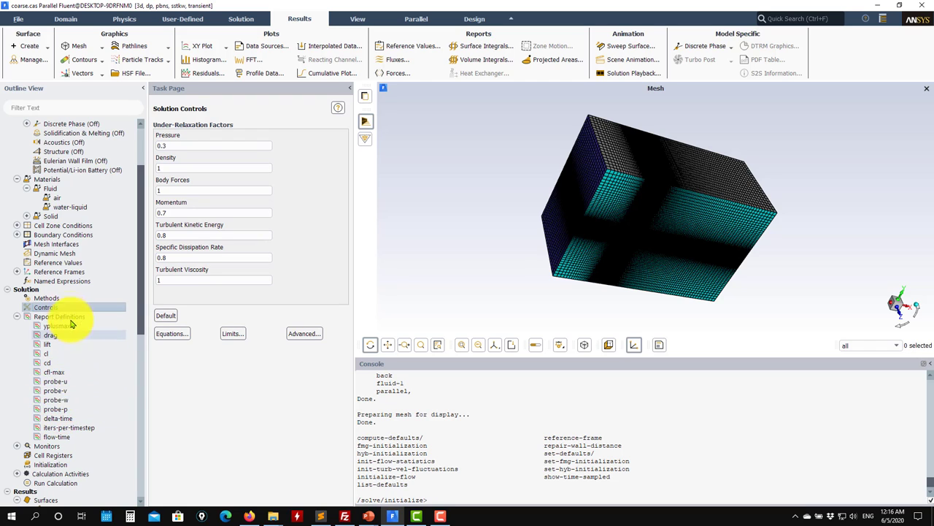
{"action": "scroll", "coordinate": [71, 323], "scroll_direction": "down", "scroll_amount": 5}
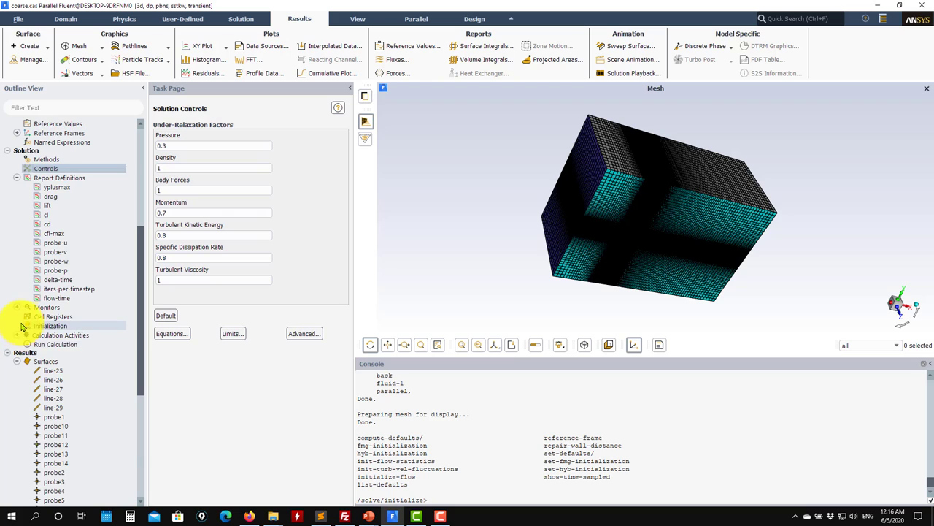
{"action": "scroll", "coordinate": [23, 327], "scroll_direction": "down", "scroll_amount": 8}
- Display the saved mesh-1 plot with the square wall and probe points, and inspect it from several angles
{"action": "left_click", "coordinate": [28, 355]}
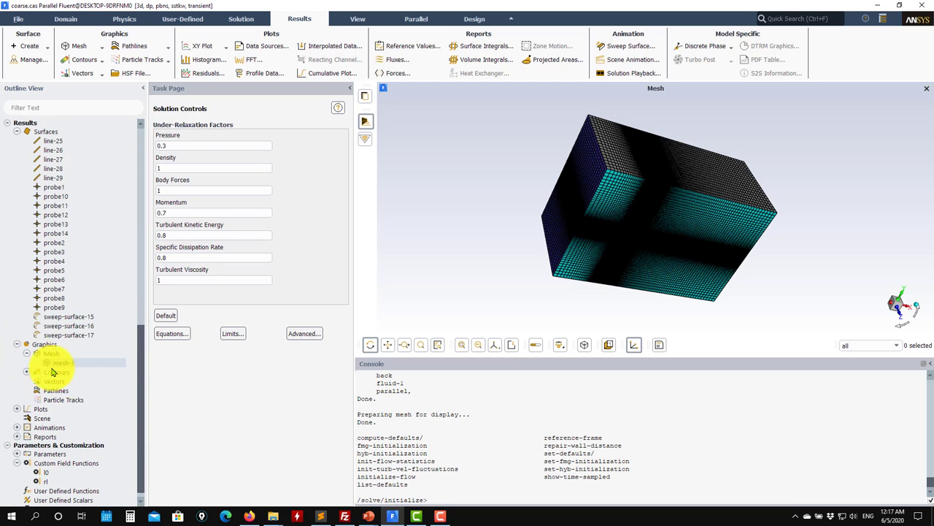
{"action": "double_click", "coordinate": [48, 362]}
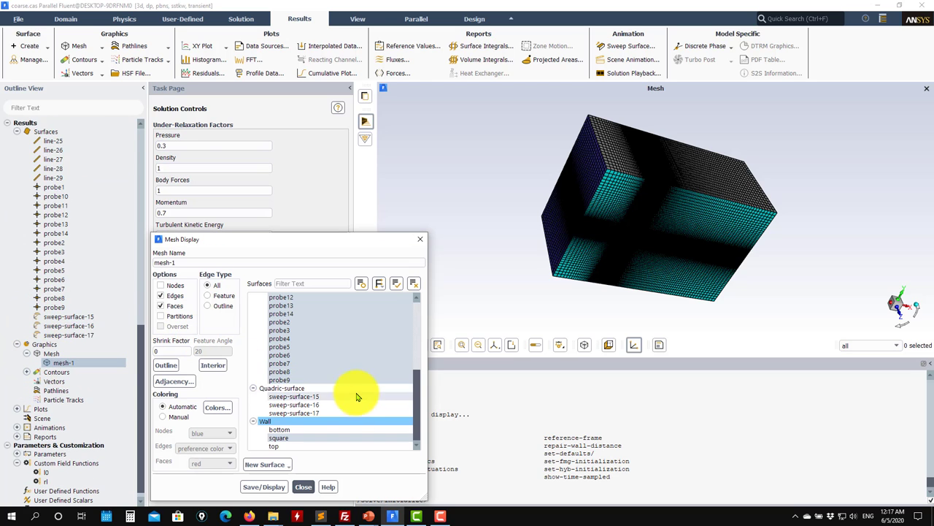
{"action": "left_click", "coordinate": [263, 486]}
{"action": "mouse_move", "coordinate": [573, 215]}
{"action": "left_mouse_down"}
{"action": "mouse_move", "coordinate": [661, 198]}
{"action": "mouse_move", "coordinate": [584, 217]}
{"action": "left_mouse_up"}
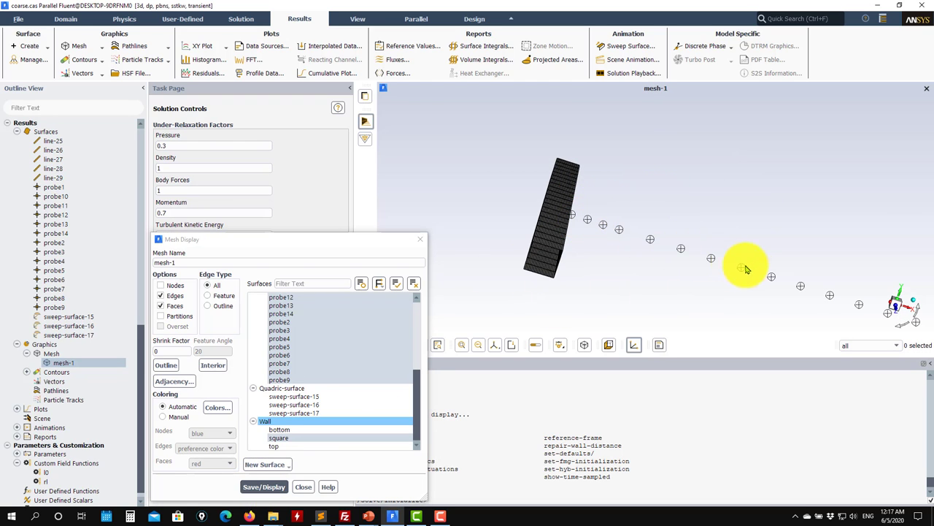
{"action": "left_click_drag", "start_coordinate": [788, 297], "coordinate": [739, 300]}
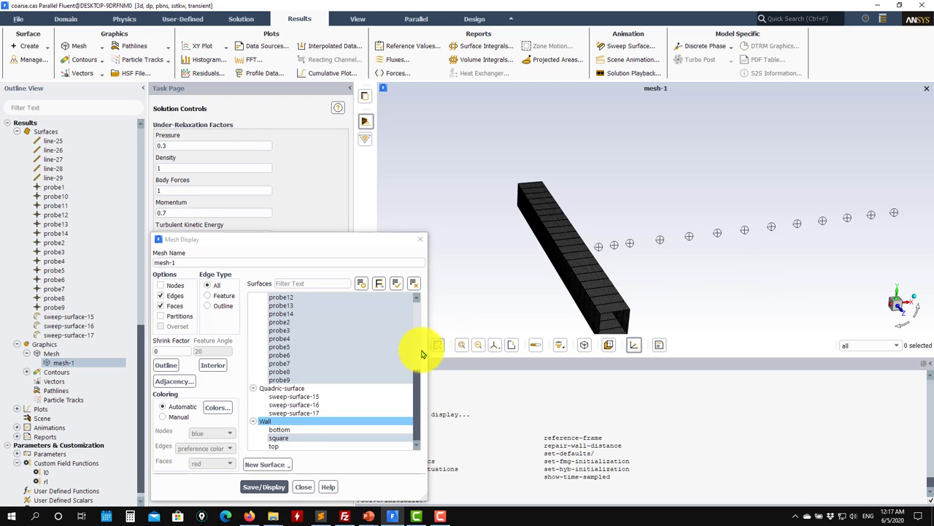
- Remove the line surfaces from mesh-1, redisplay it, and examine the probe points behind the square cylinder
{"action": "scroll", "coordinate": [392, 356], "scroll_direction": "up", "scroll_amount": 5}
{"action": "scroll", "coordinate": [292, 292], "scroll_direction": "up", "scroll_amount": 2}
{"action": "left_click", "coordinate": [281, 301]}
{"action": "left_click", "coordinate": [270, 487]}
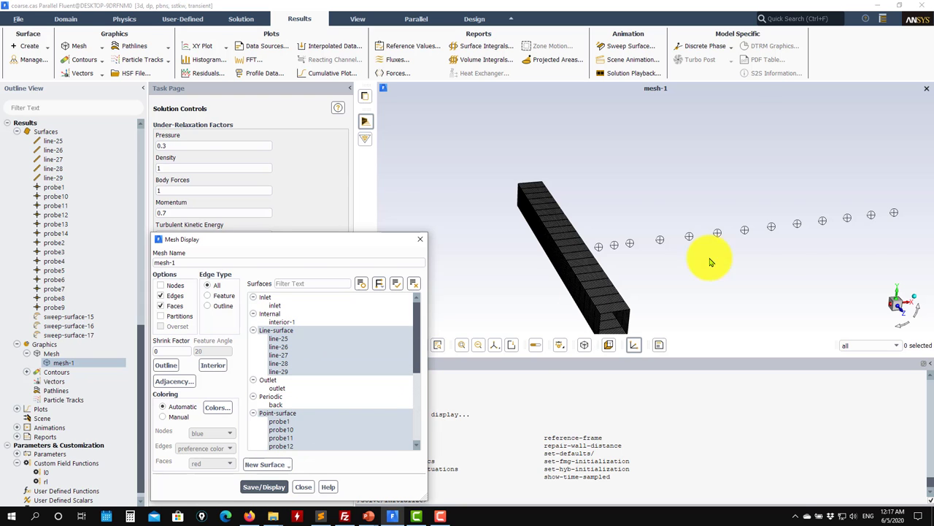
{"action": "mouse_move", "coordinate": [528, 304]}
{"action": "left_mouse_down"}
{"action": "mouse_move", "coordinate": [660, 212]}
{"action": "mouse_move", "coordinate": [606, 167]}
{"action": "mouse_move", "coordinate": [431, 168]}
{"action": "mouse_move", "coordinate": [653, 173]}
{"action": "mouse_move", "coordinate": [635, 182]}
{"action": "left_mouse_up"}
{"action": "left_click", "coordinate": [289, 331]}
{"action": "left_click", "coordinate": [265, 489]}
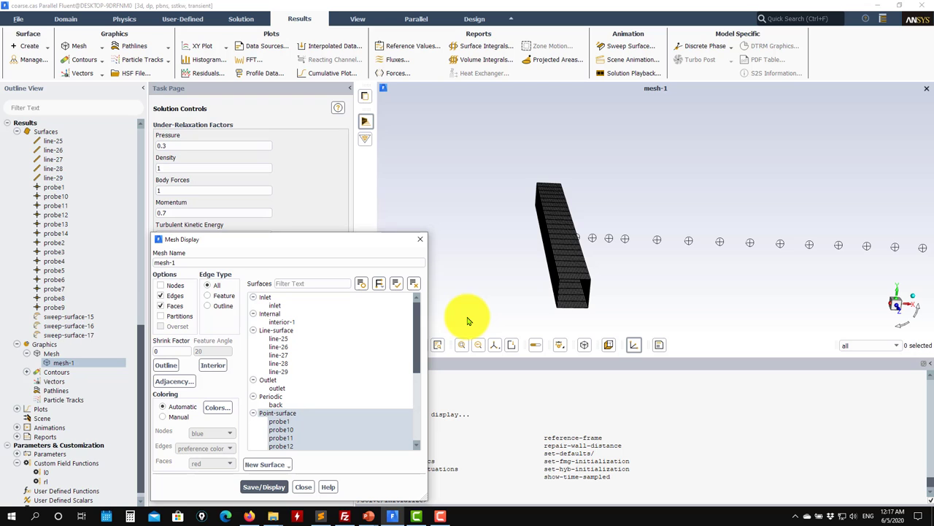
{"action": "left_click_drag", "start_coordinate": [704, 251], "coordinate": [694, 111]}
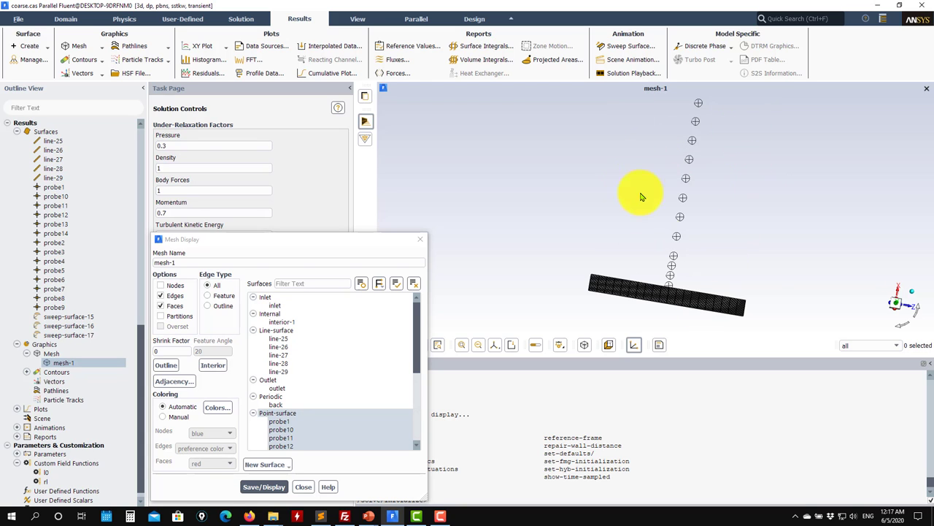
{"action": "left_click_drag", "start_coordinate": [719, 252], "coordinate": [693, 250]}
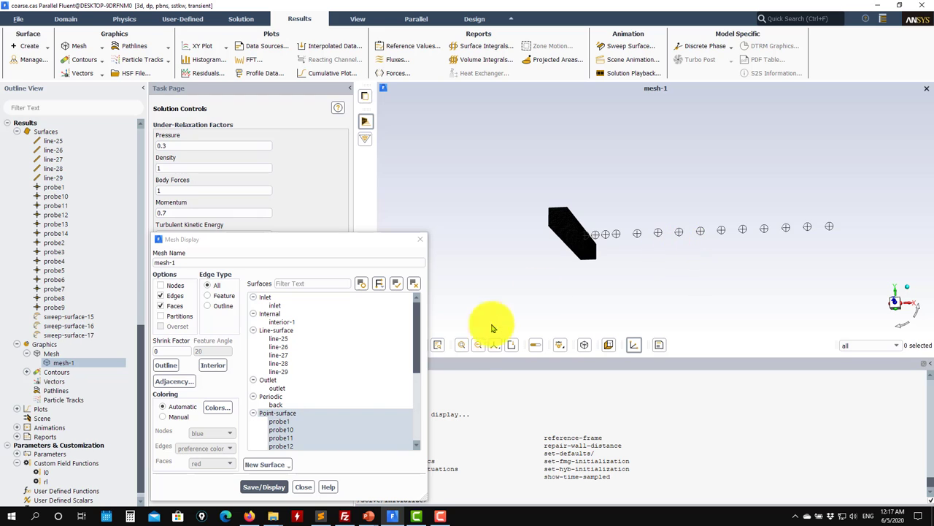
{"action": "left_click", "coordinate": [265, 486]}
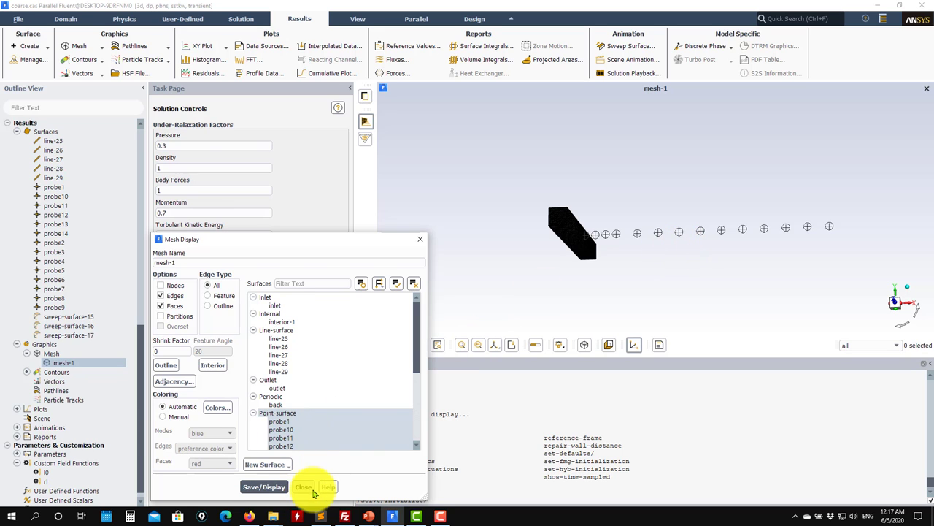
- Close the mesh display settings and review the probe-u report definition, including its field variable and selected probe surfaces
{"action": "left_click", "coordinate": [313, 492]}
{"action": "scroll", "coordinate": [98, 302], "scroll_direction": "up", "scroll_amount": 8}
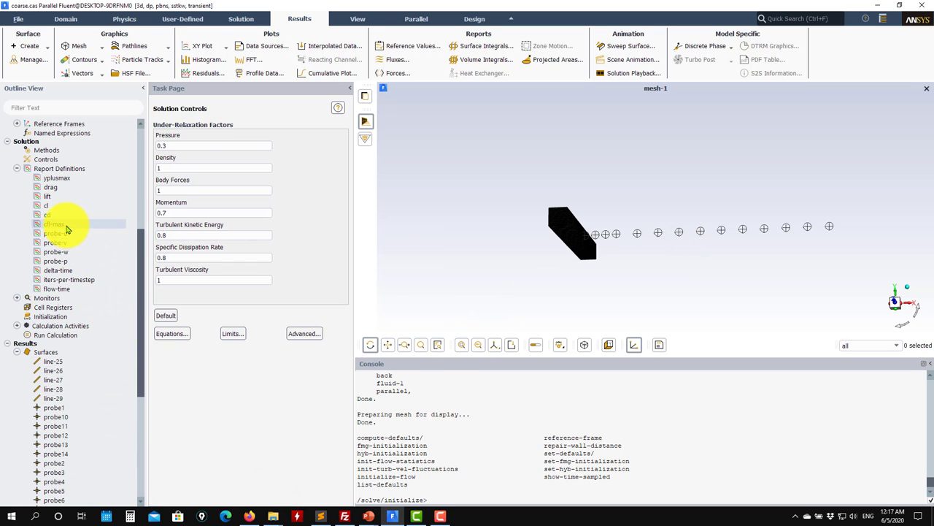
{"action": "double_click", "coordinate": [58, 235]}
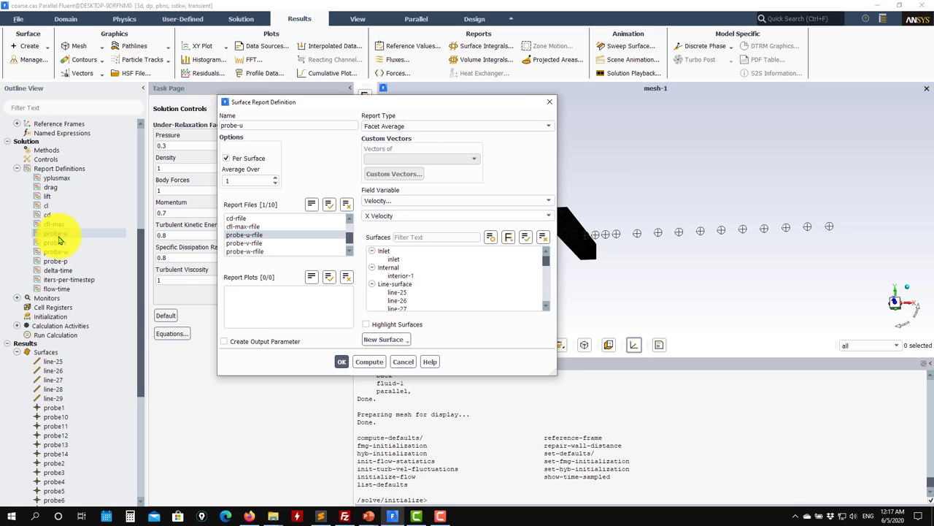
{"action": "left_click_drag", "start_coordinate": [543, 261], "coordinate": [546, 280]}
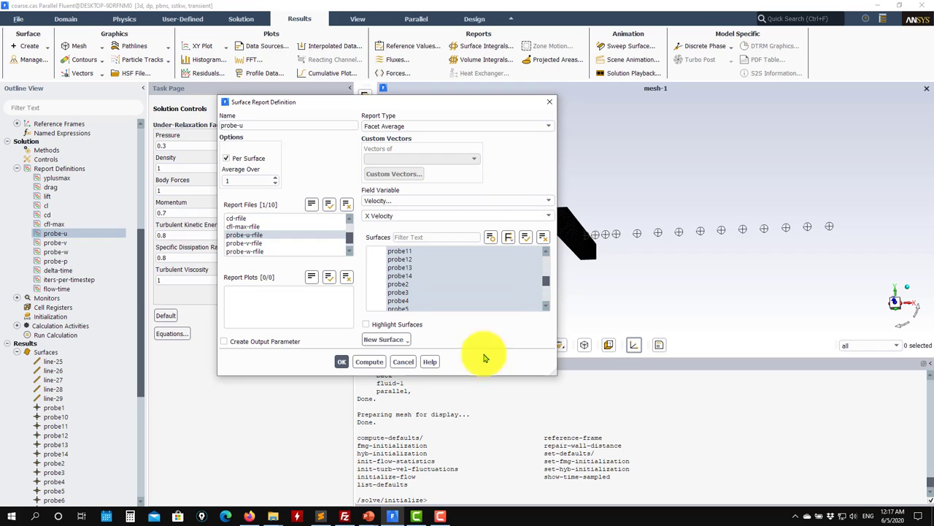
{"action": "left_click", "coordinate": [404, 363]}
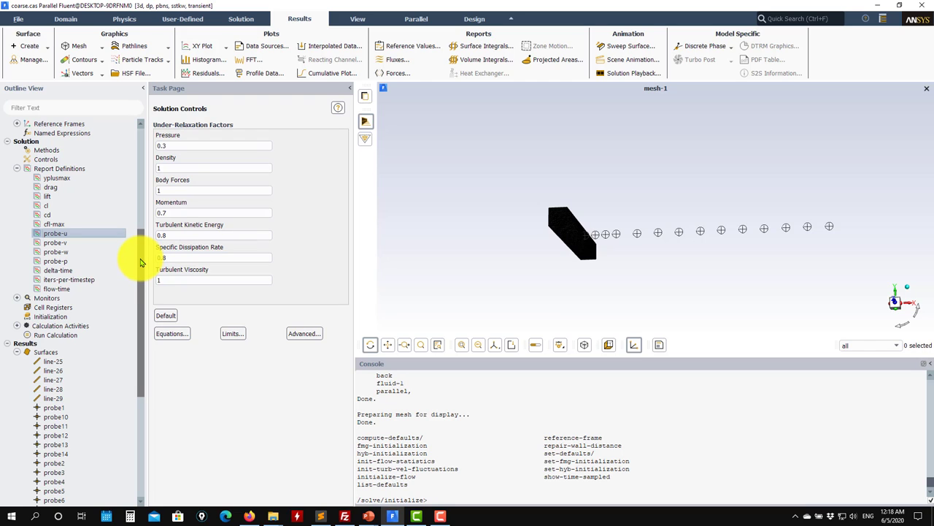
- Review the monitors' report files and report plots, and examine the convergence conditions without changing them
{"action": "left_click", "coordinate": [13, 298]}
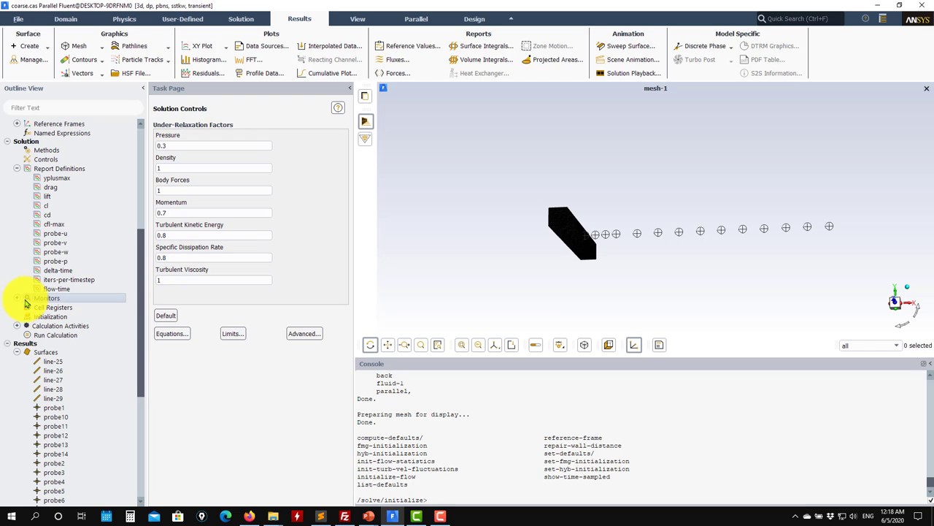
{"action": "left_click", "coordinate": [16, 300]}
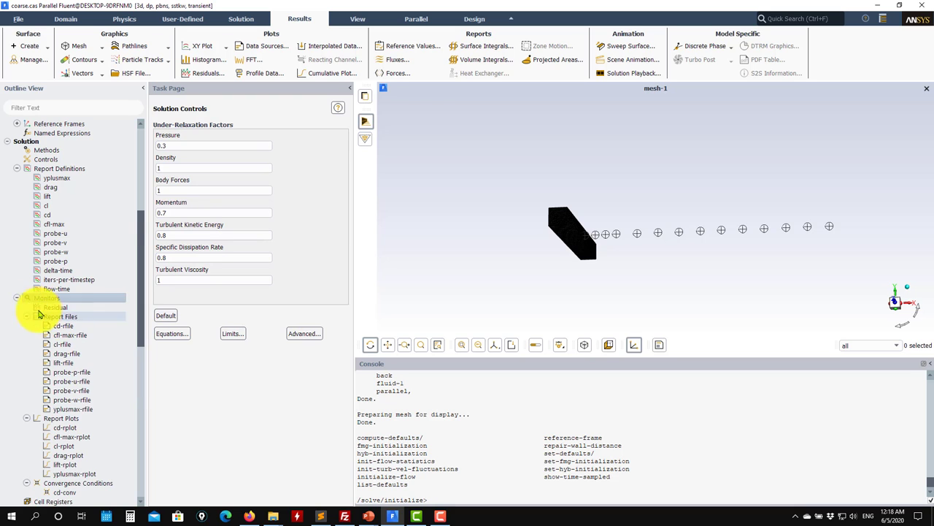
{"action": "left_click", "coordinate": [15, 298]}
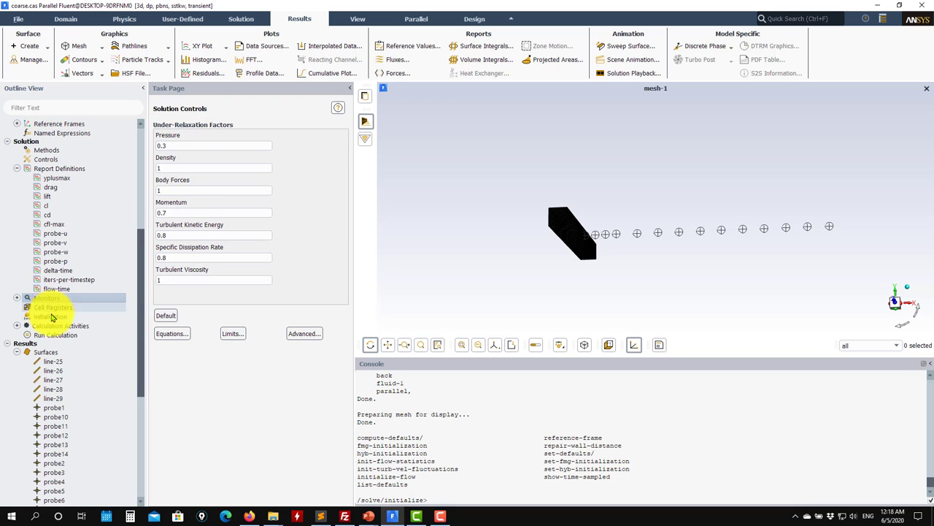
{"action": "left_click", "coordinate": [23, 300]}
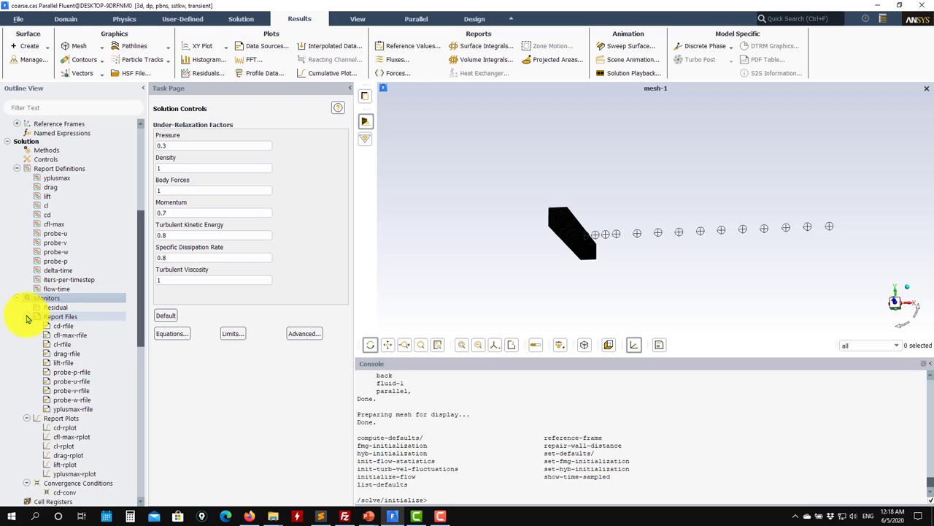
{"action": "left_click", "coordinate": [26, 316]}
{"action": "left_click", "coordinate": [26, 326]}
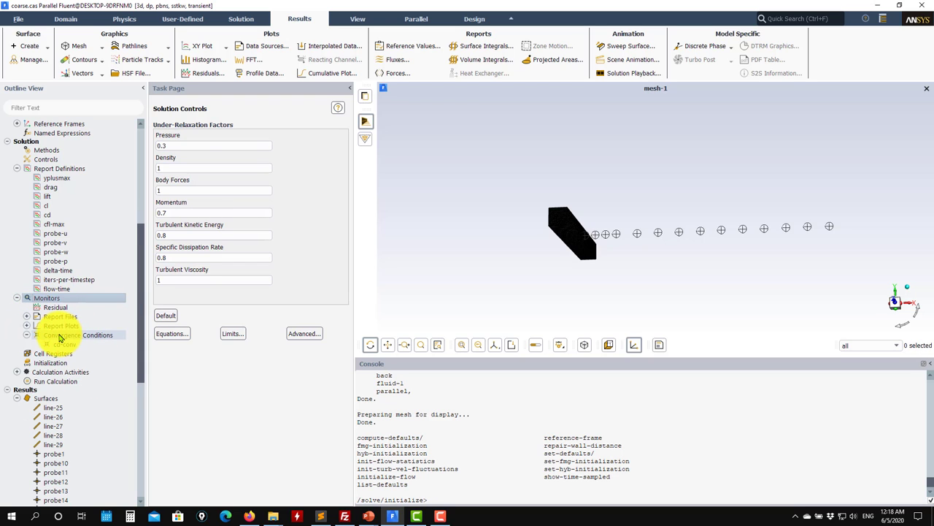
{"action": "double_click", "coordinate": [64, 335]}
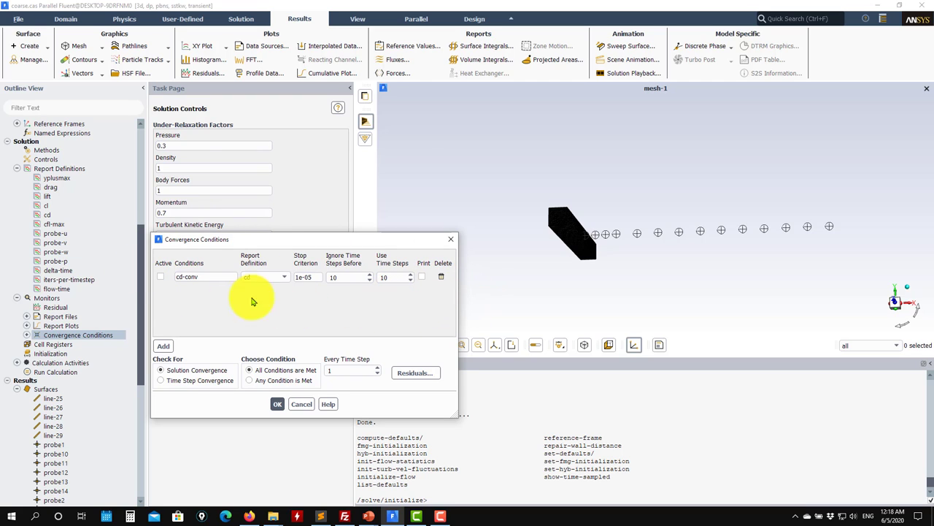
{"action": "left_click", "coordinate": [303, 405]}
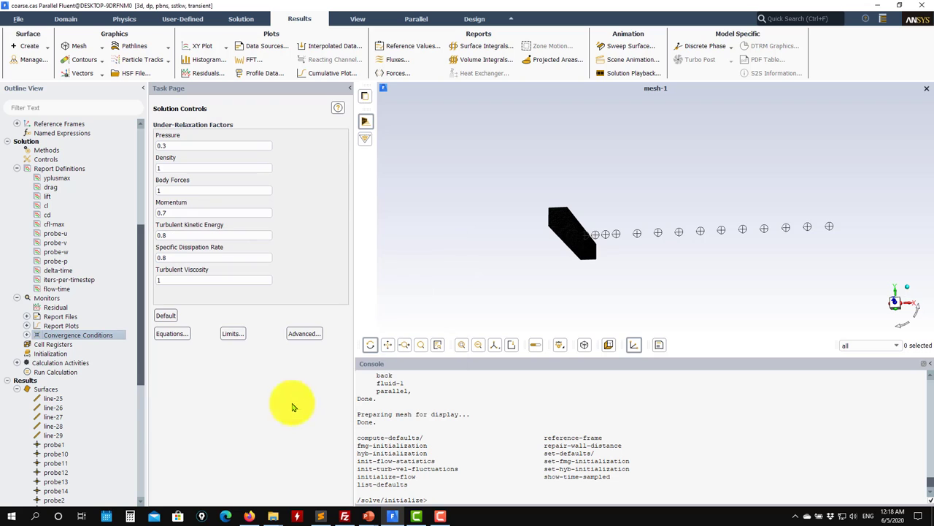
- Initialize the solution with Standard Initialization, discarding the unsaved data
{"action": "left_click", "coordinate": [46, 354]}
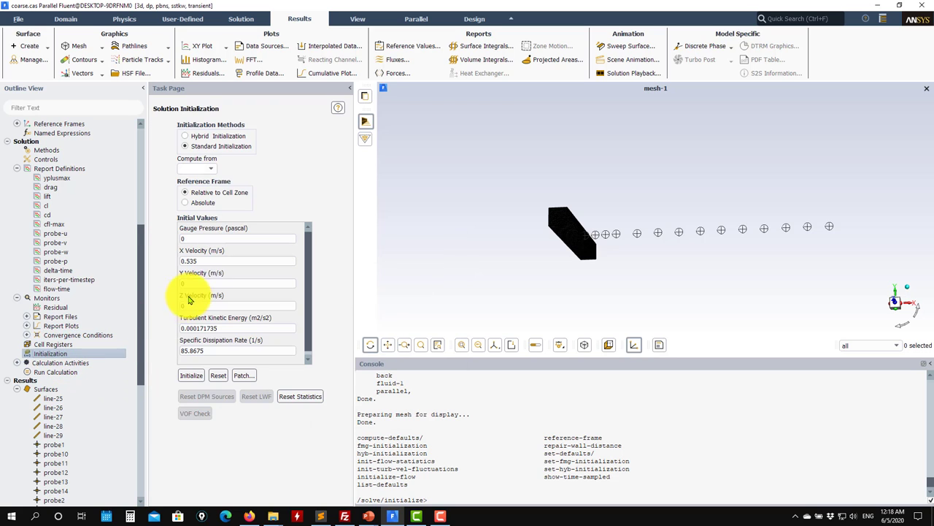
{"action": "left_click", "coordinate": [192, 376]}
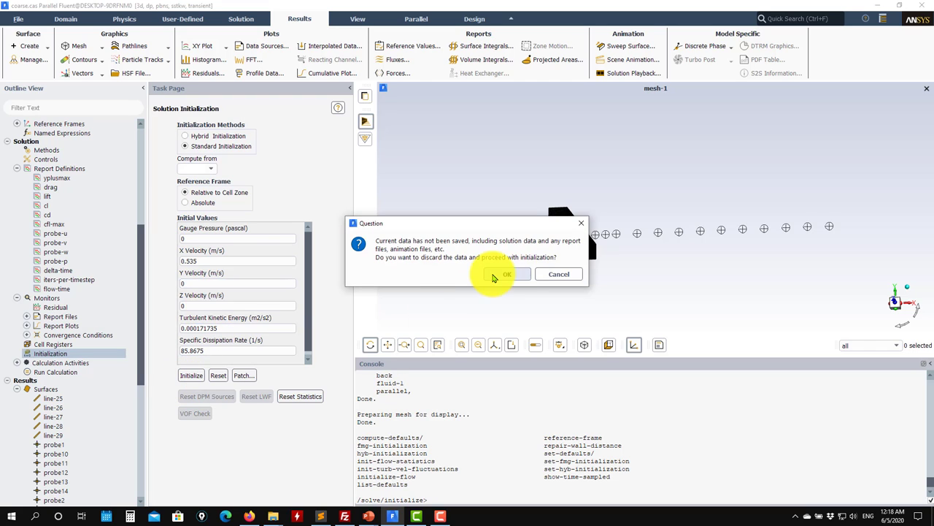
{"action": "left_click", "coordinate": [499, 273]}
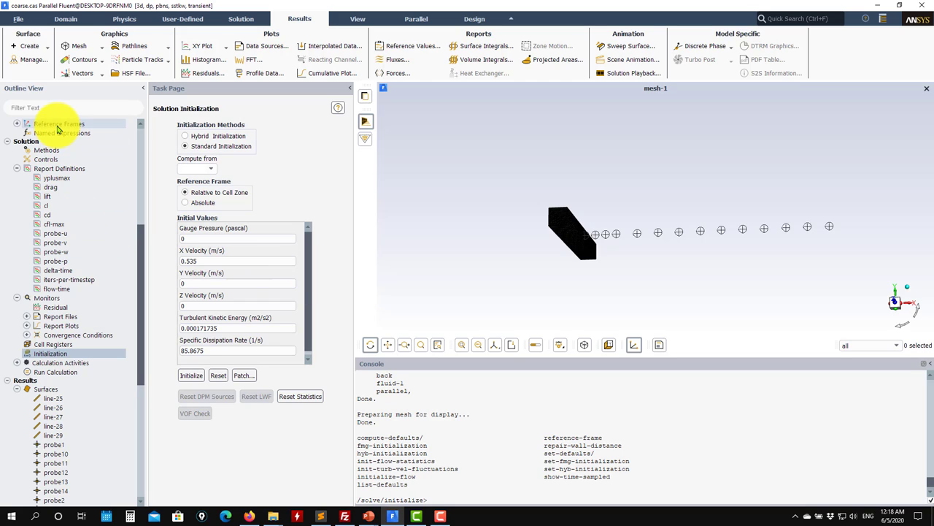
- Read and interpolate all fields onto fluid-1 from inter_simple.ip in the fine/RANS case folder
{"action": "left_click", "coordinate": [18, 19]}
{"action": "mouse_move", "coordinate": [40, 49]}
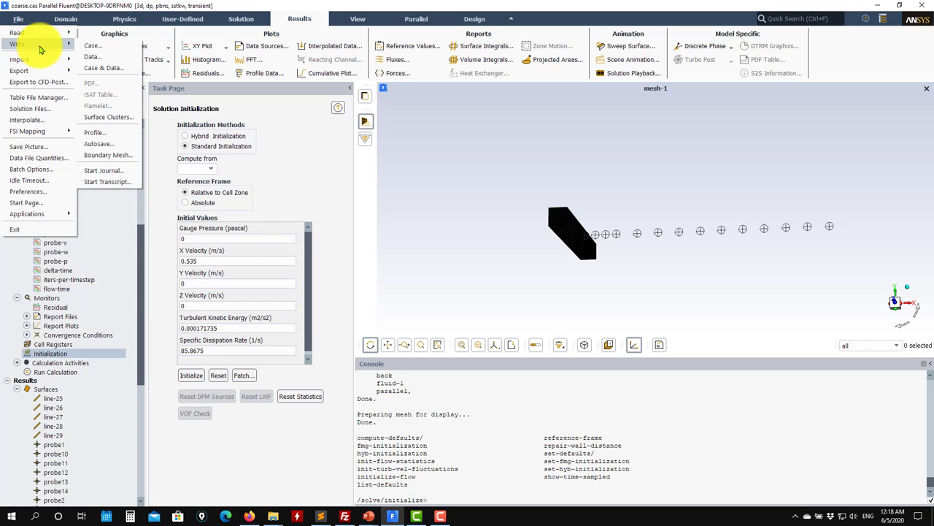
{"action": "left_click", "coordinate": [26, 120]}
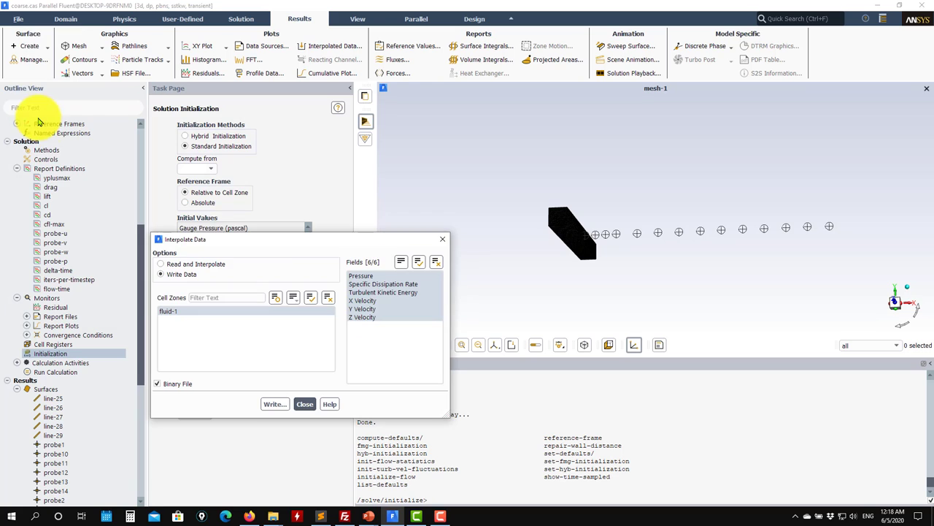
{"action": "left_click", "coordinate": [182, 264]}
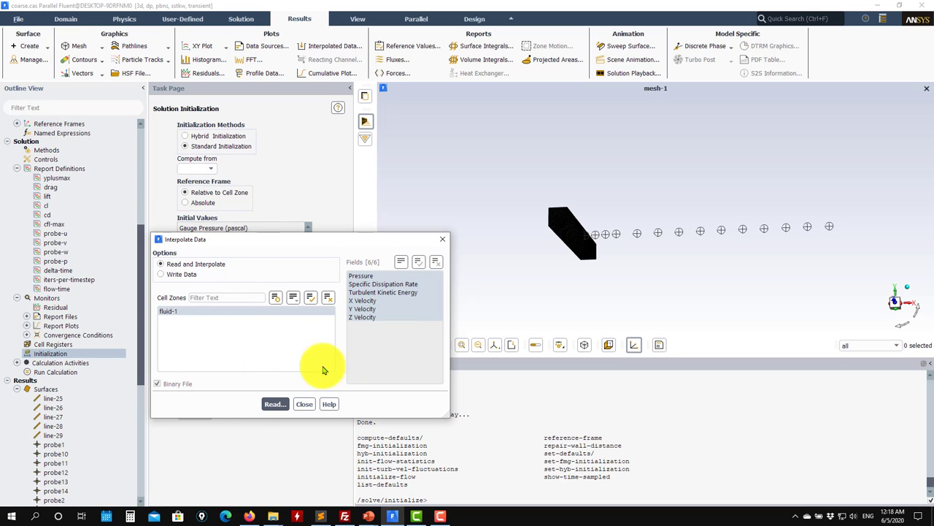
{"action": "left_click", "coordinate": [275, 404]}
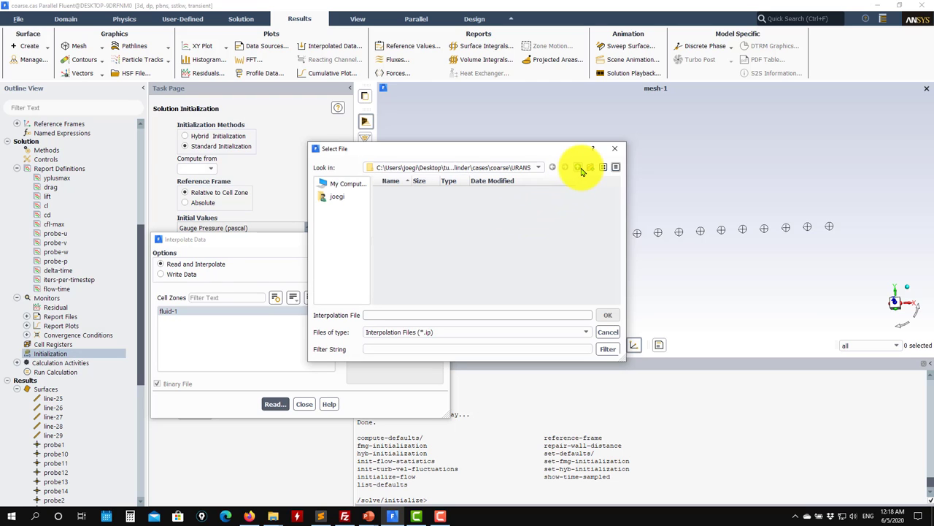
{"action": "left_click", "coordinate": [580, 169]}
{"action": "left_click", "coordinate": [580, 170]}
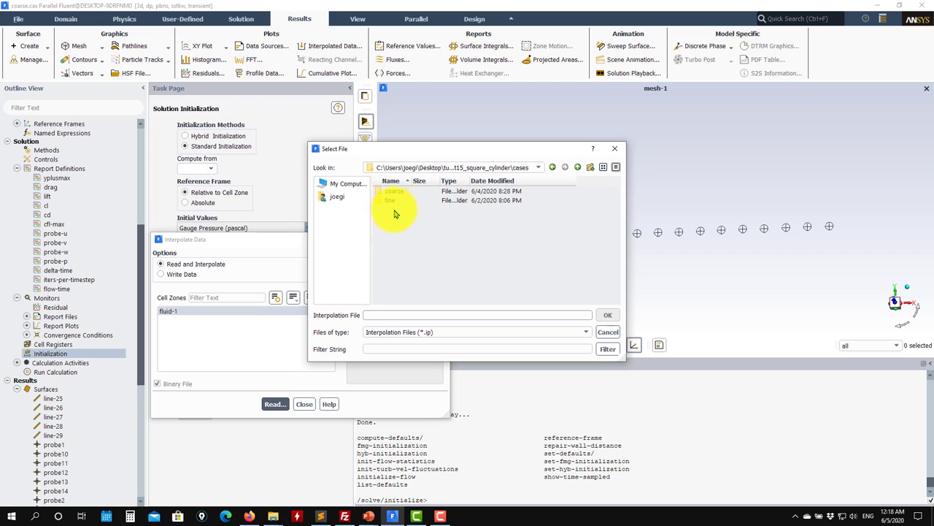
{"action": "double_click", "coordinate": [407, 200]}
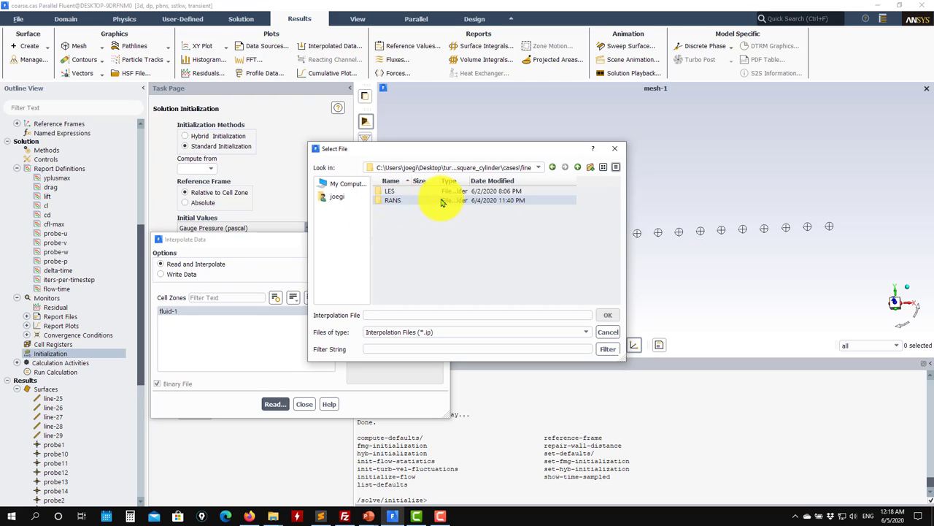
{"action": "double_click", "coordinate": [402, 200]}
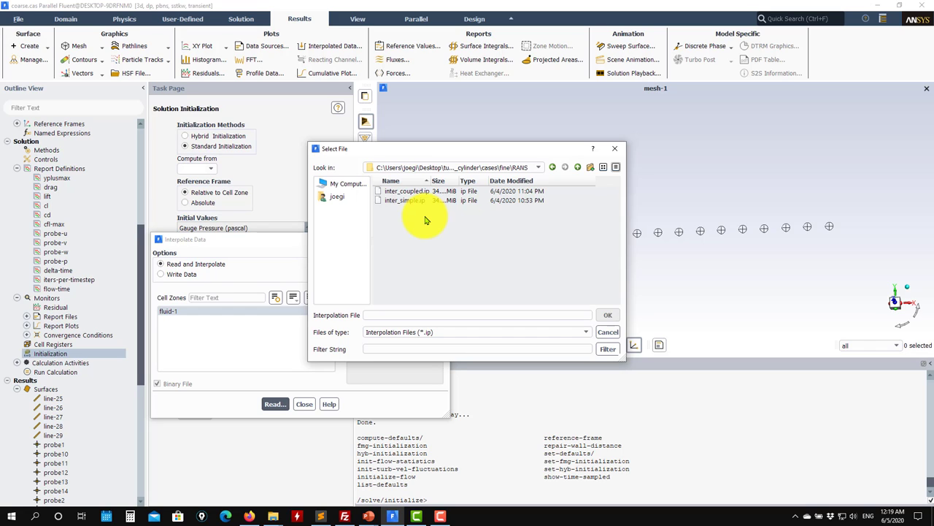
{"action": "left_click", "coordinate": [406, 200]}
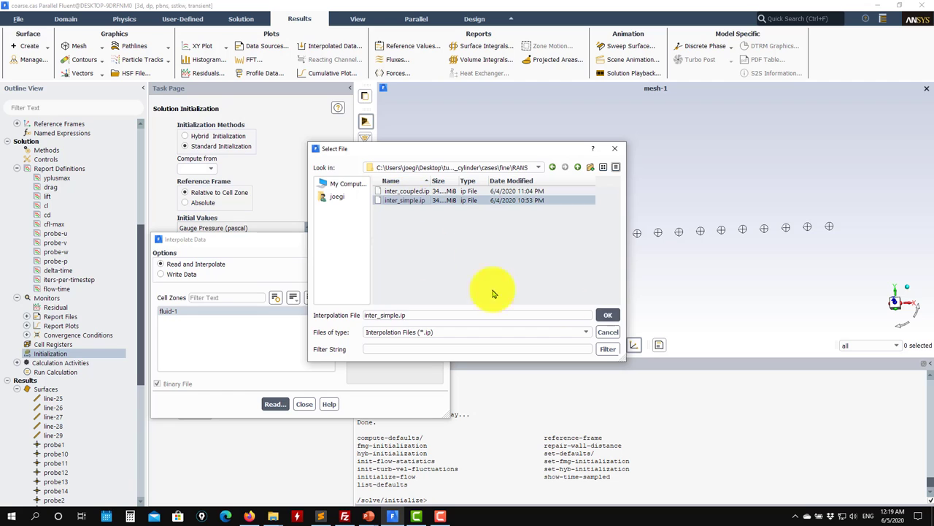
{"action": "left_click", "coordinate": [608, 315]}
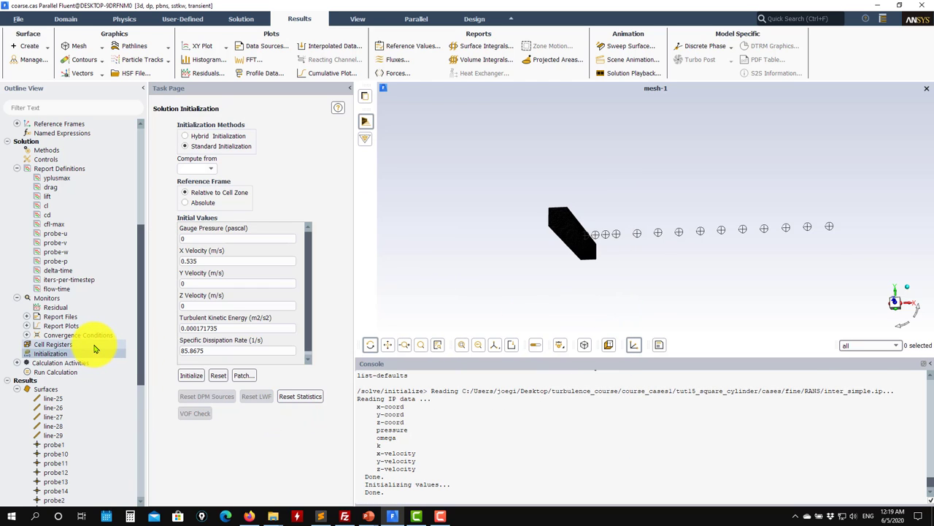
- Display the saved contour-1 velocity magnitude plot on the sweep surfaces and inspect the interpolated flow field
{"action": "scroll", "coordinate": [89, 354], "scroll_direction": "down", "scroll_amount": 5}
{"action": "scroll", "coordinate": [89, 354], "scroll_direction": "down", "scroll_amount": 4}
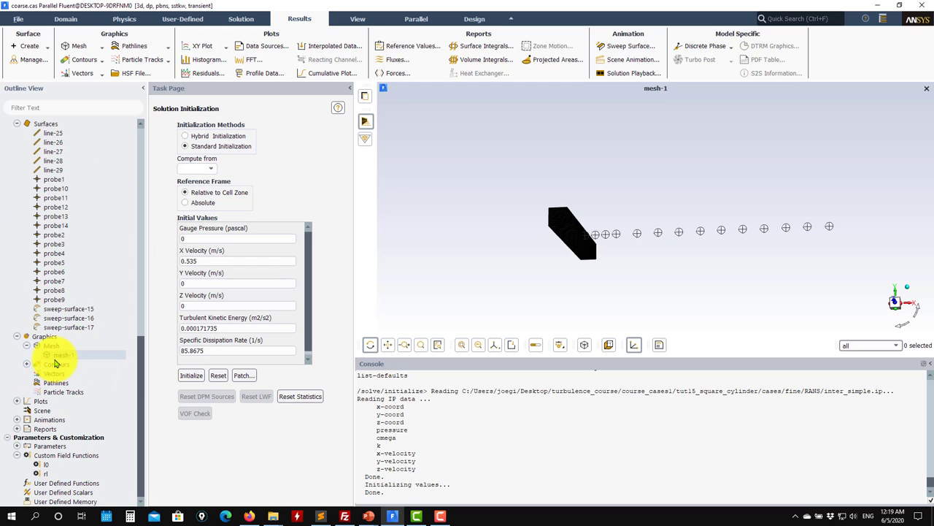
{"action": "left_click", "coordinate": [27, 365]}
{"action": "double_click", "coordinate": [62, 376]}
{"action": "left_click", "coordinate": [137, 376]}
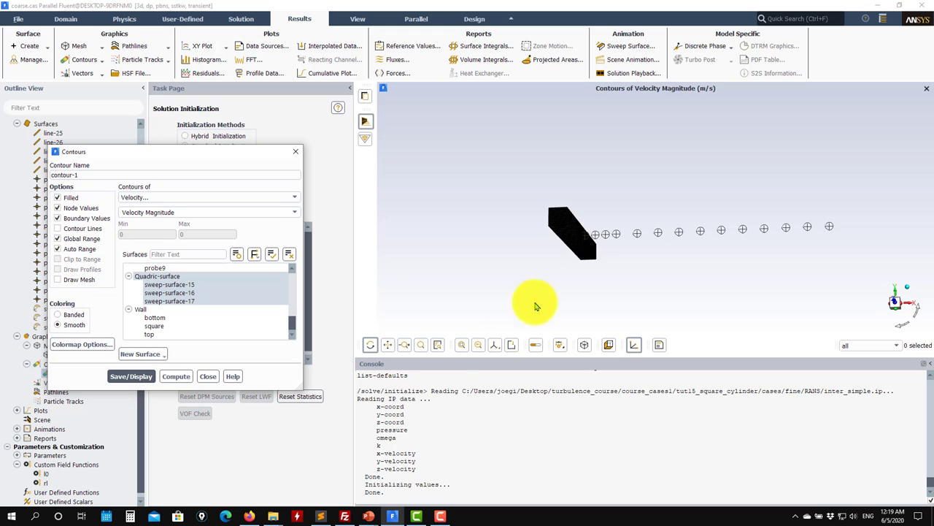
{"action": "left_click_drag", "start_coordinate": [579, 272], "coordinate": [622, 268]}
{"action": "left_click", "coordinate": [207, 376]}
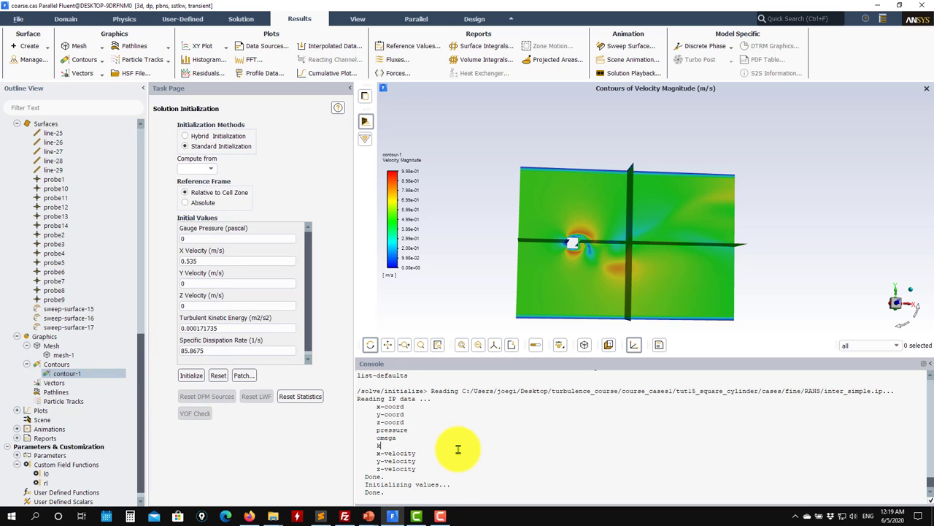
- List the solve/initialize console commands and run init-turb-vel-fluc to add turbulent velocity fluctuations to the initial field
{"action": "key", "text": "Return"}
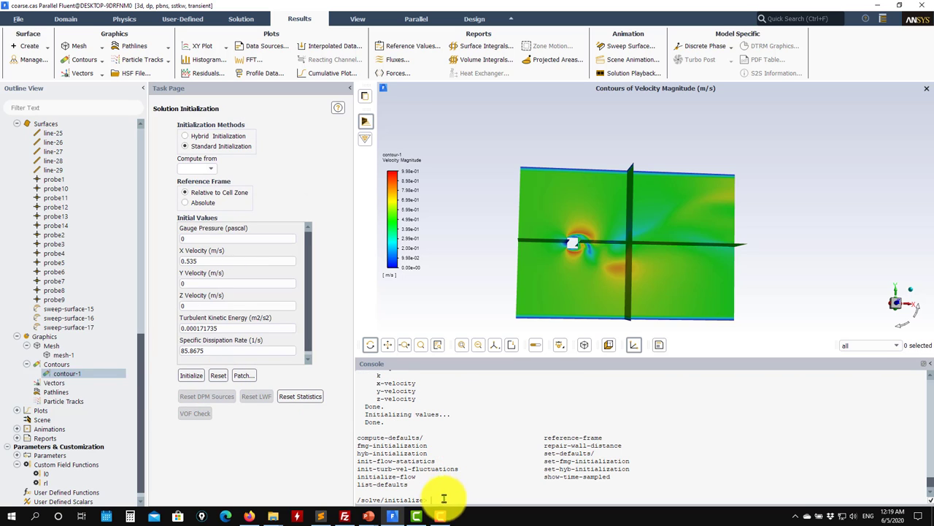
{"action": "left_click_drag", "start_coordinate": [462, 469], "coordinate": [352, 465]}
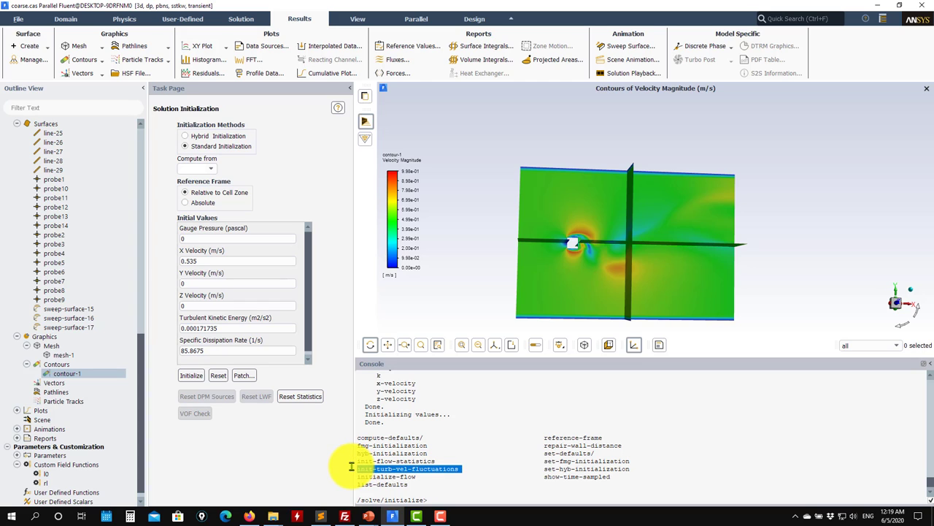
{"action": "left_click", "coordinate": [468, 476]}
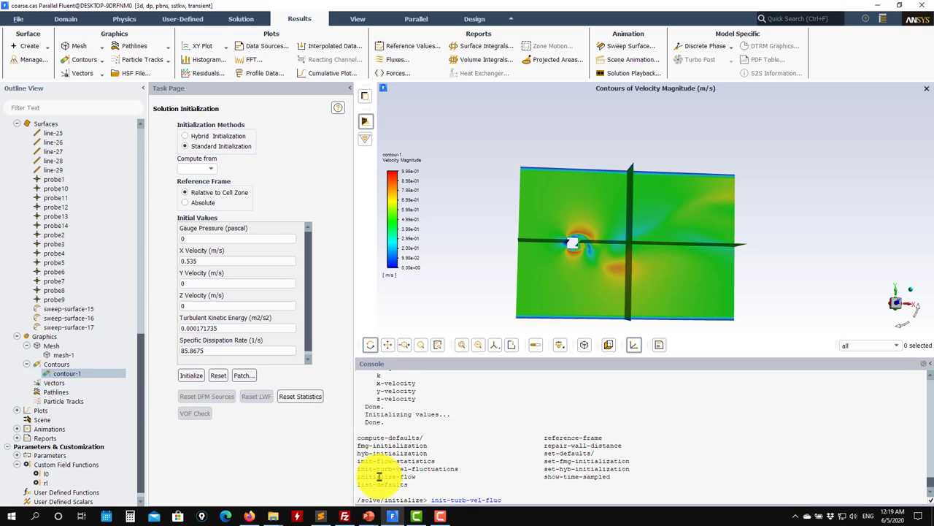
{"action": "key", "text": "Return"}
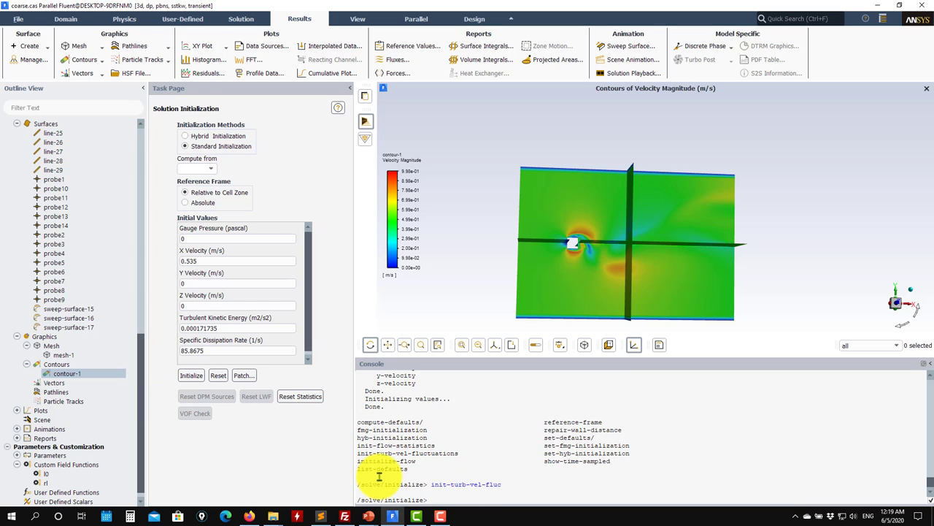
- Redisplay contour-1 with the perturbed velocity field and inspect the three sweep surfaces from an oblique angle
{"action": "double_click", "coordinate": [76, 374]}
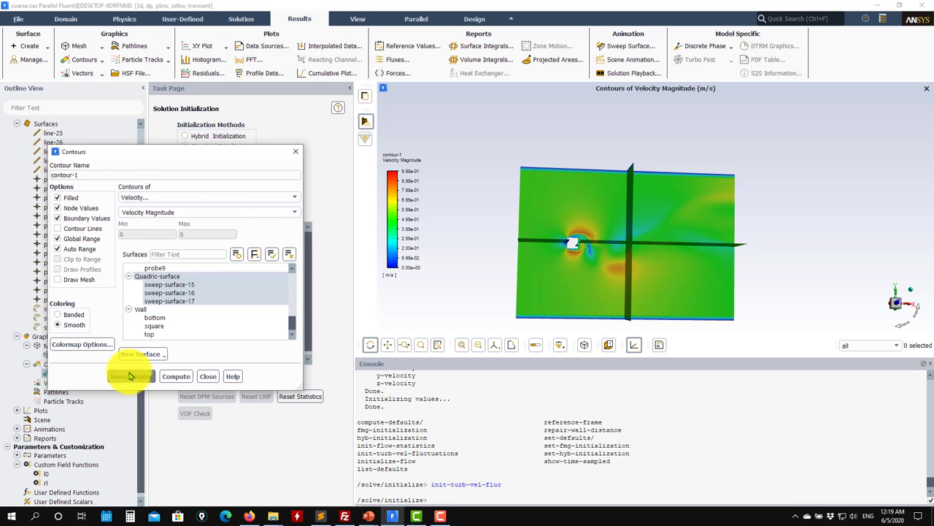
{"action": "left_click_drag", "start_coordinate": [553, 236], "coordinate": [657, 263]}
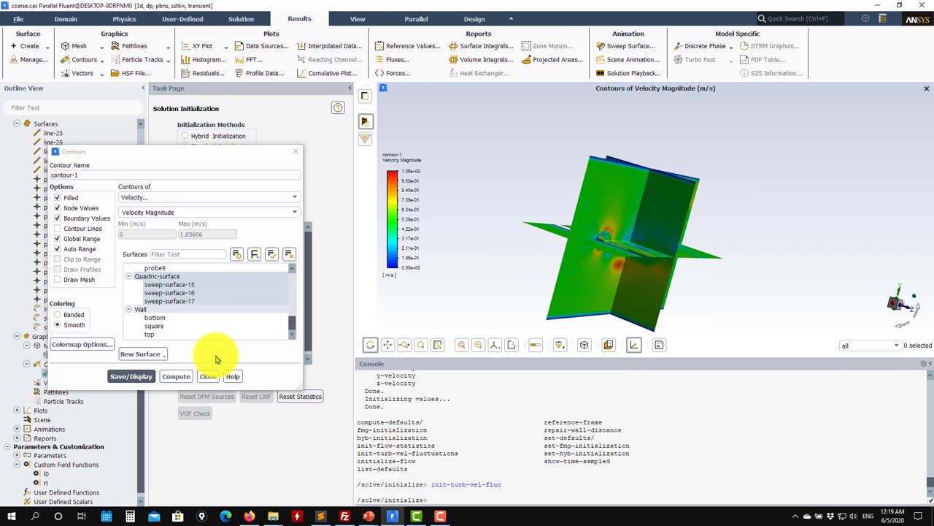
{"action": "left_click", "coordinate": [208, 376]}
- Write the case and data files as piso1 in the coarse/URANS folder
{"action": "left_click", "coordinate": [18, 18]}
{"action": "mouse_move", "coordinate": [33, 45]}
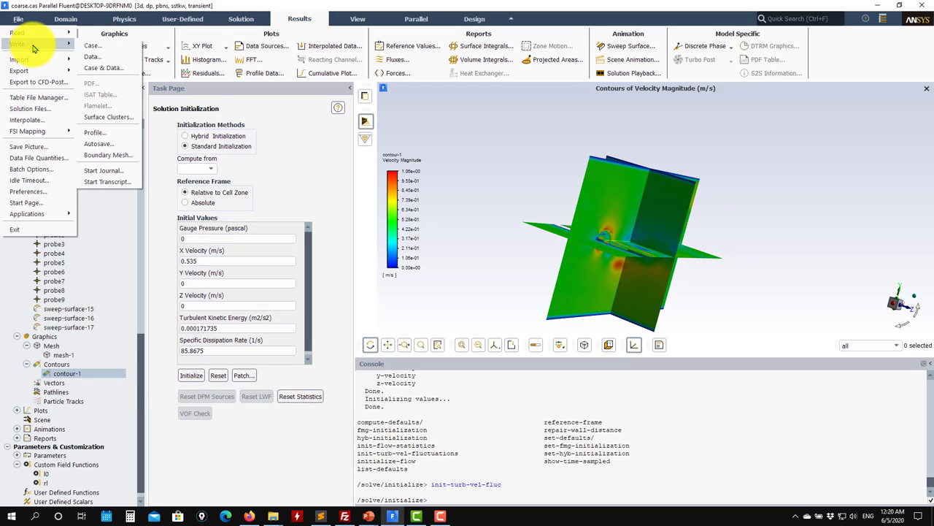
{"action": "left_click", "coordinate": [102, 57]}
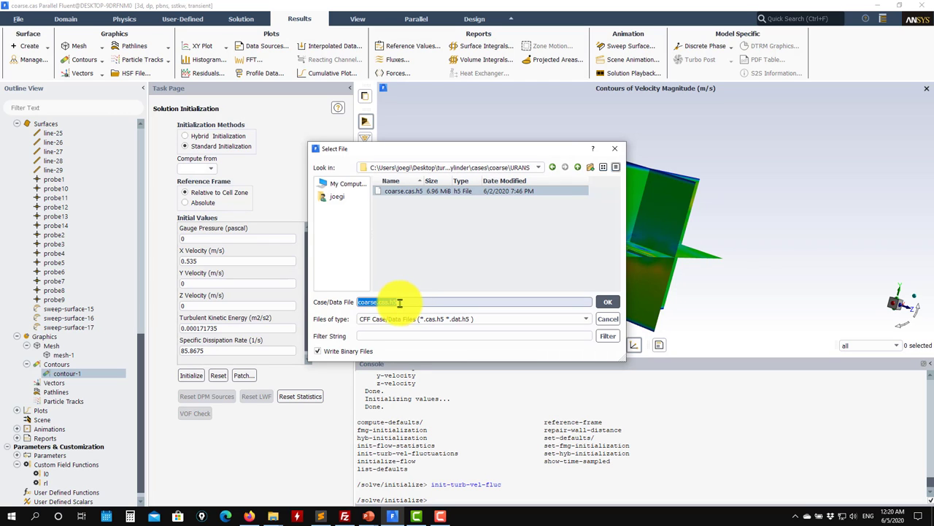
{"action": "type", "text": "init"}
{"action": "key", "text": "Return"}
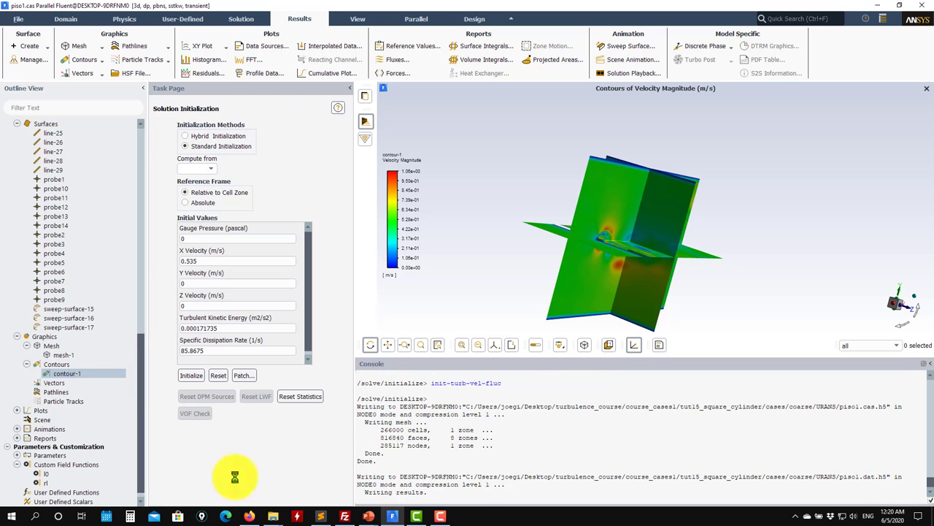
- Turn off non-iterative time advancement in the solution methods, keeping PISO as the pressure-velocity coupling scheme
{"action": "left_click_drag", "start_coordinate": [138, 396], "coordinate": [141, 229]}
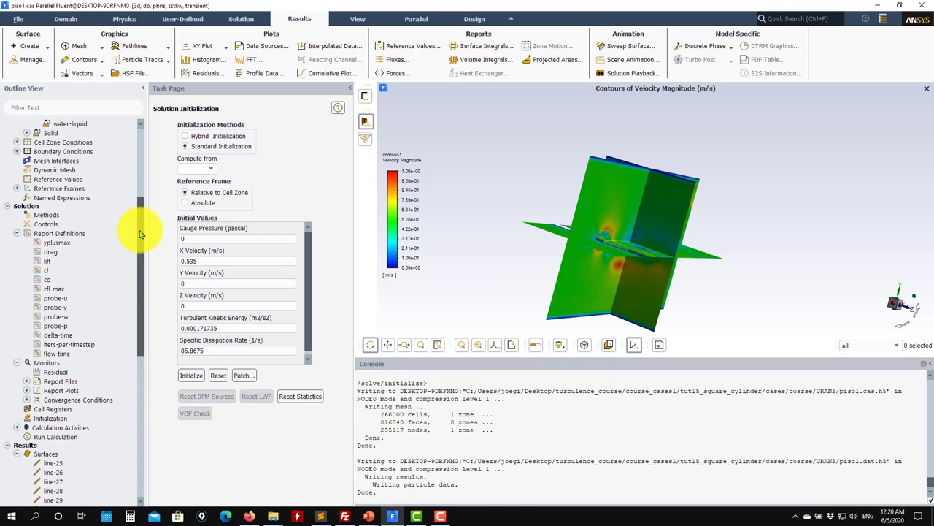
{"action": "left_click", "coordinate": [49, 217]}
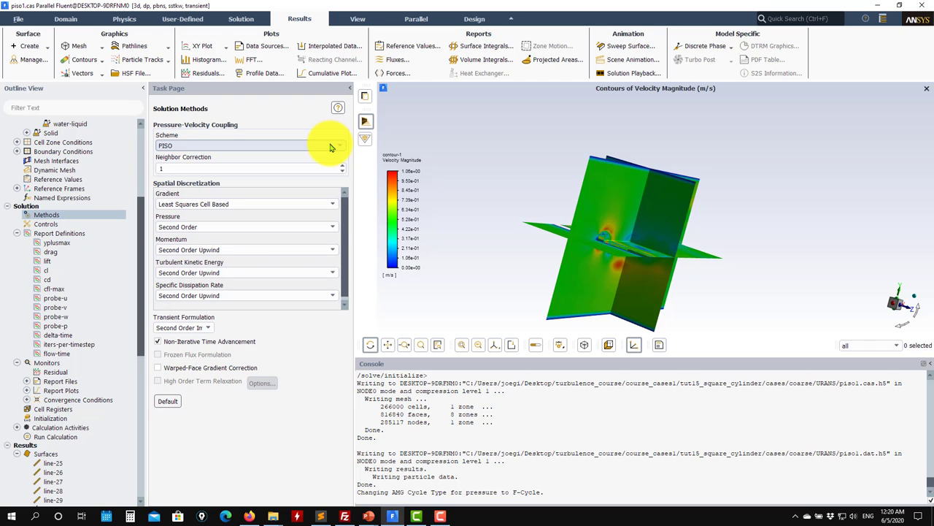
{"action": "left_click", "coordinate": [187, 341]}
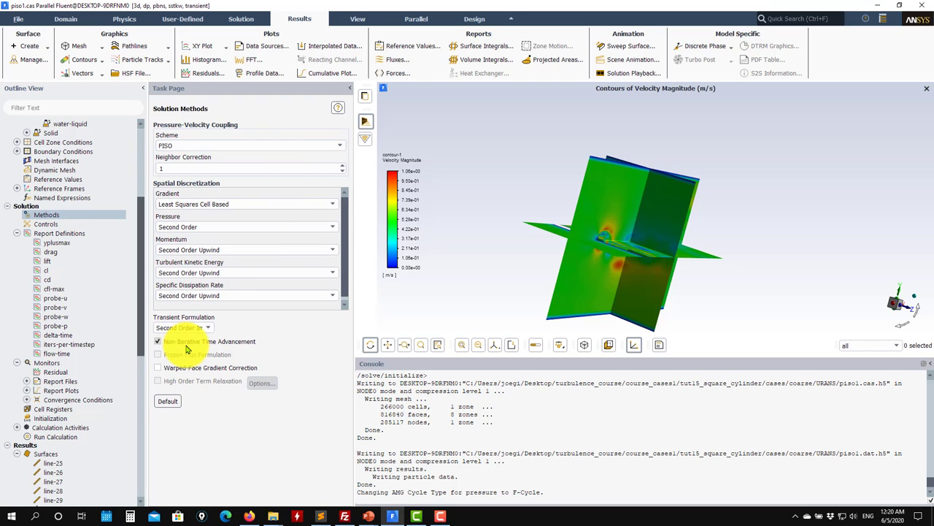
{"action": "left_click", "coordinate": [272, 146]}
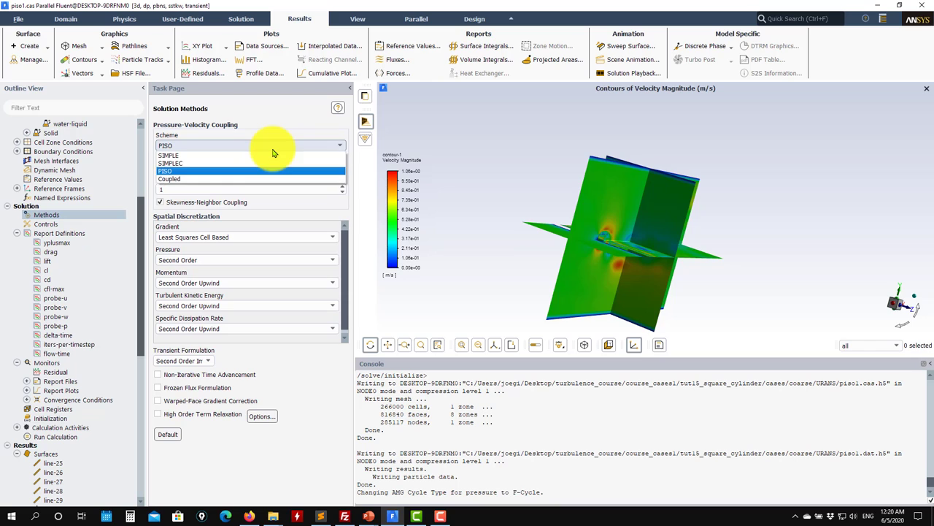
{"action": "left_click", "coordinate": [199, 172]}
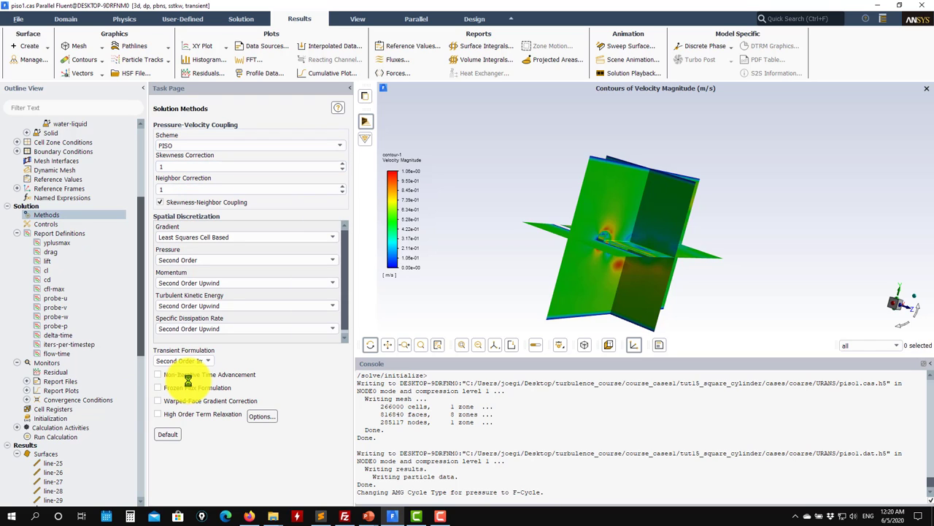
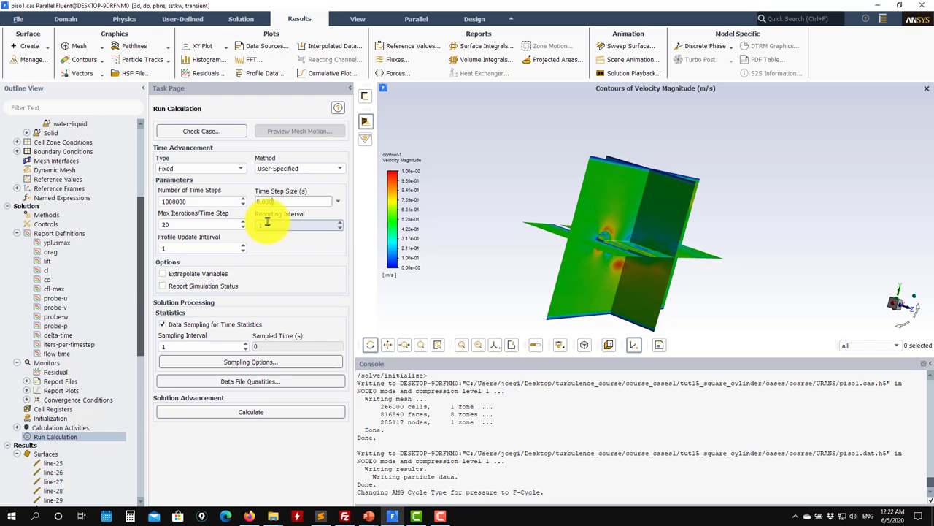
- Set the time step size to 0.0001 s and limit the maximum flow time to 20 s with the max-flow-time console command
{"action": "left_click", "coordinate": [321, 201]}
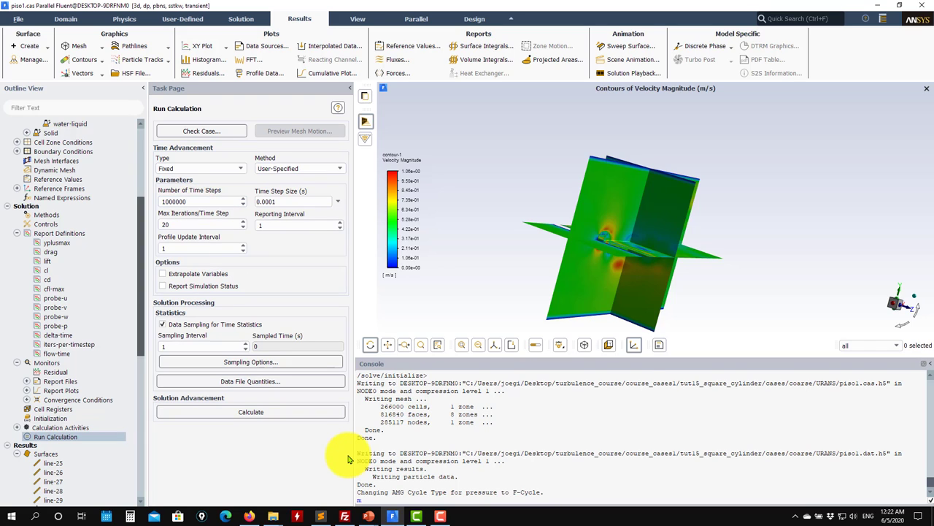
{"action": "key", "text": "Return"}
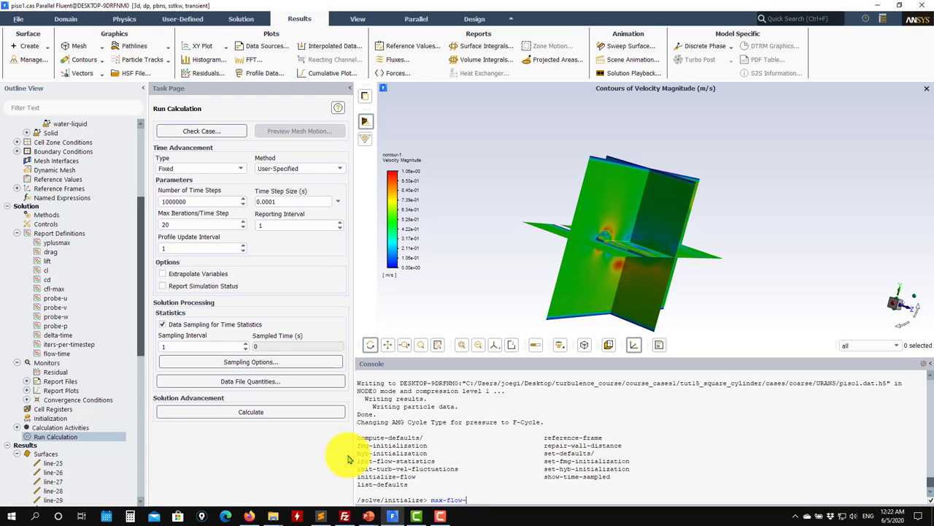
{"action": "key", "text": "Return"}
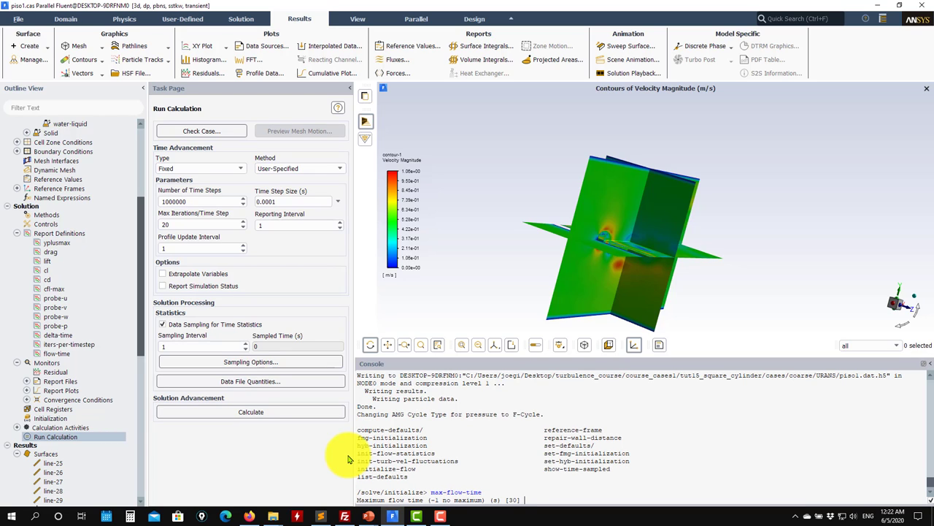
{"action": "type", "text": "20"}
{"action": "key", "text": "Return"}
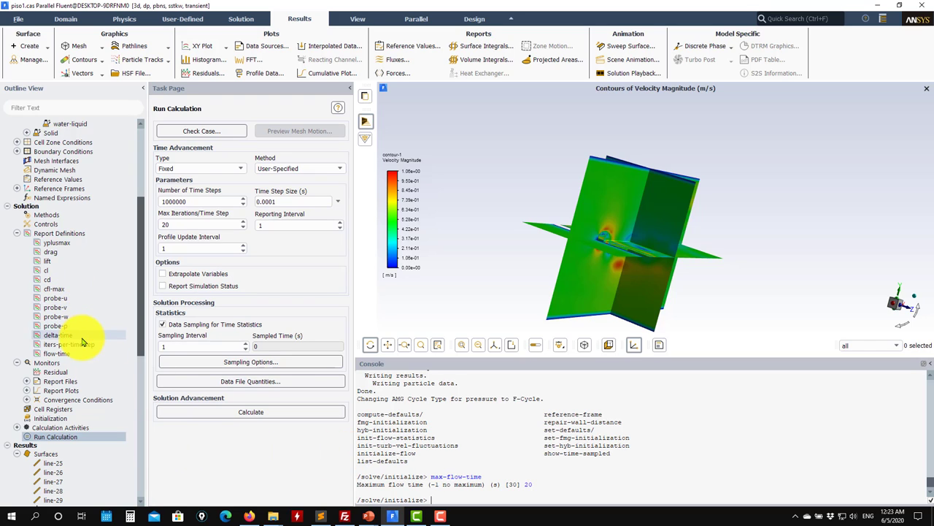
- Configure autosave to write data every 0.5 s of flow time, without retaining only the most recent files
{"action": "scroll", "coordinate": [83, 349], "scroll_direction": "down", "scroll_amount": 2}
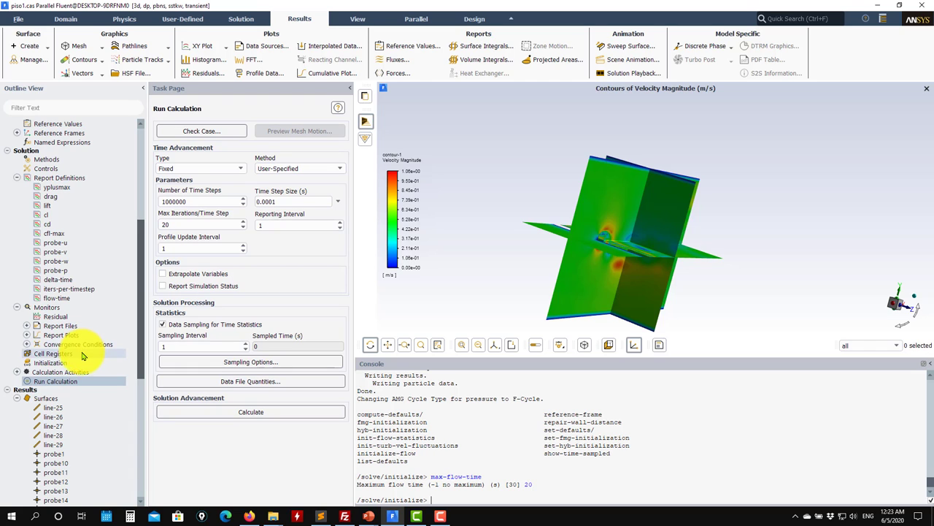
{"action": "left_click", "coordinate": [17, 372]}
{"action": "left_click", "coordinate": [48, 372]}
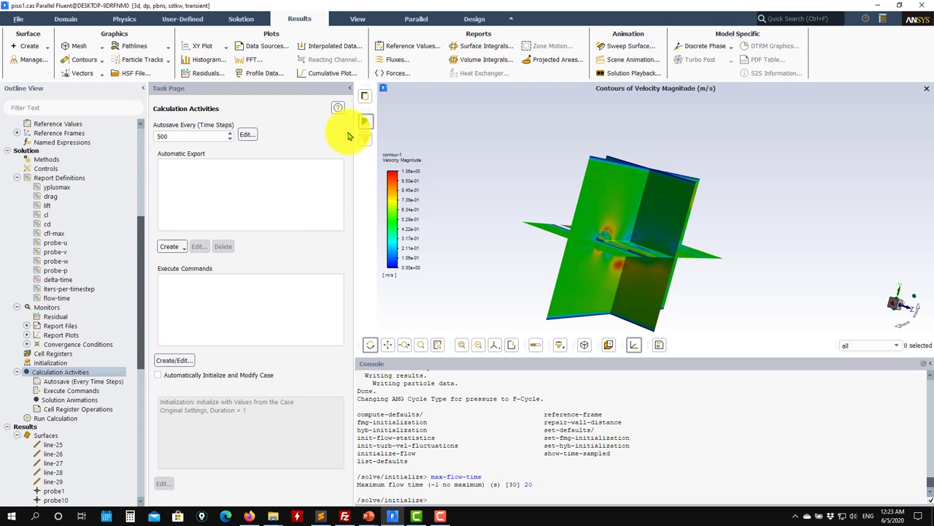
{"action": "left_click", "coordinate": [248, 136]}
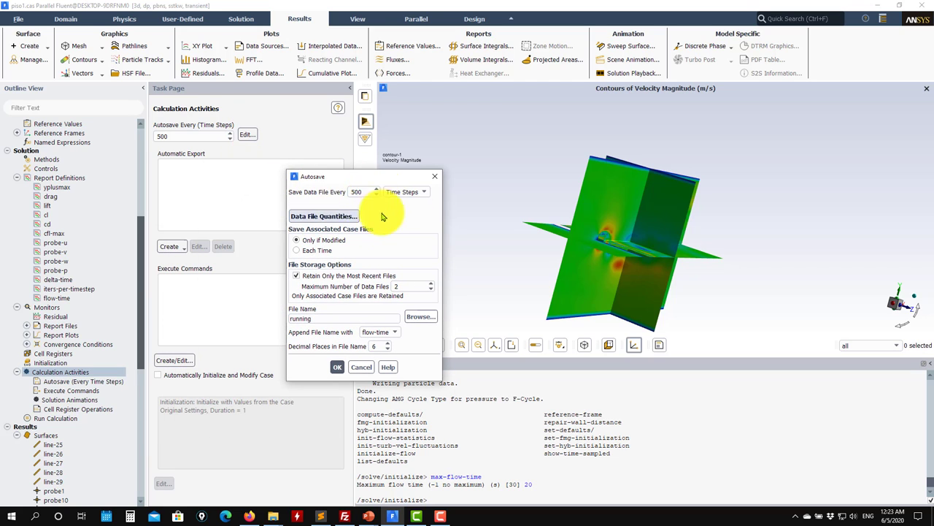
{"action": "left_click", "coordinate": [423, 194]}
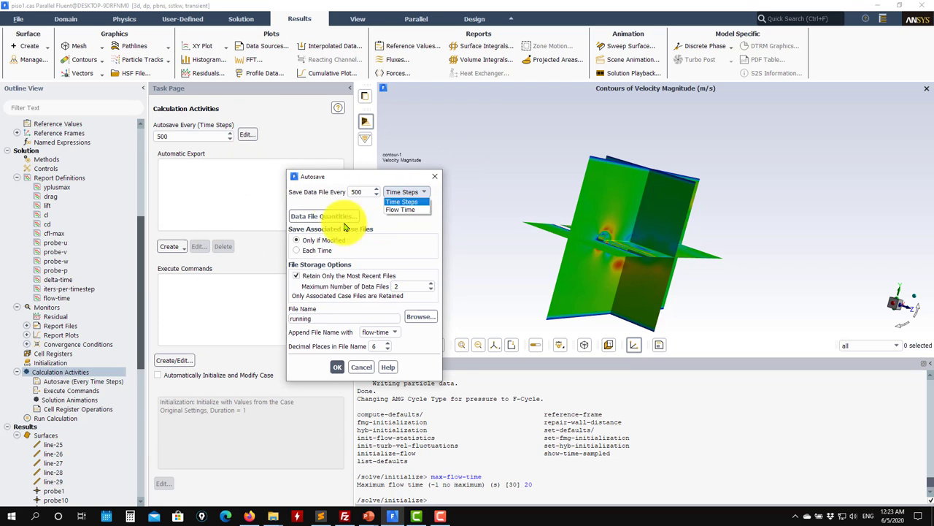
{"action": "left_click", "coordinate": [402, 209]}
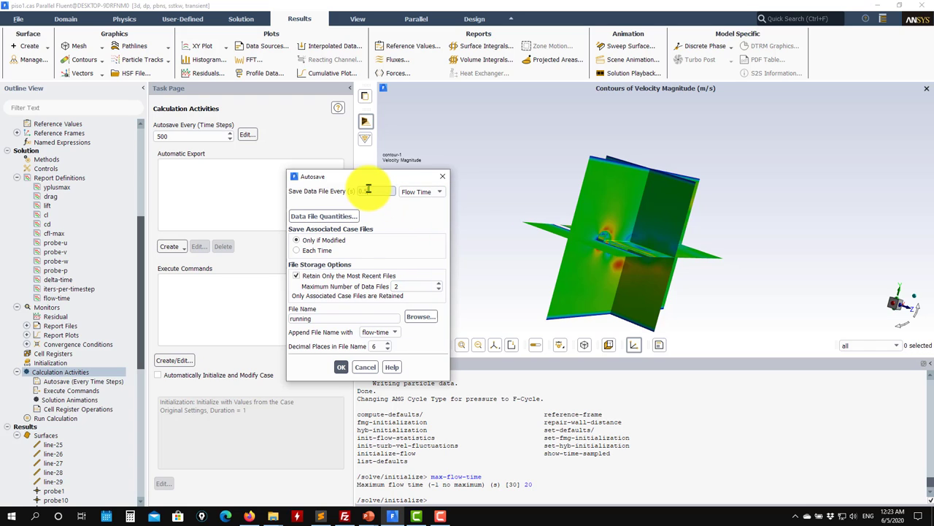
{"action": "double_click", "coordinate": [337, 319]}
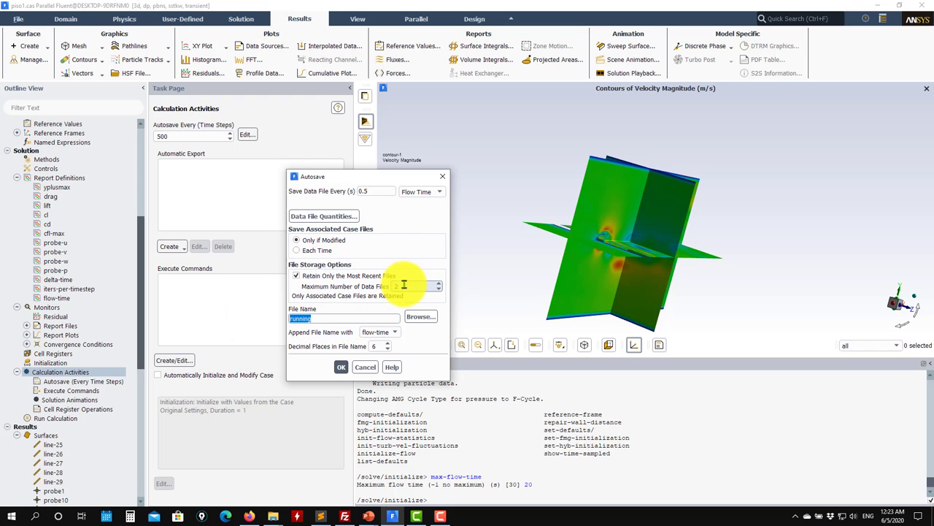
{"action": "left_click", "coordinate": [356, 277]}
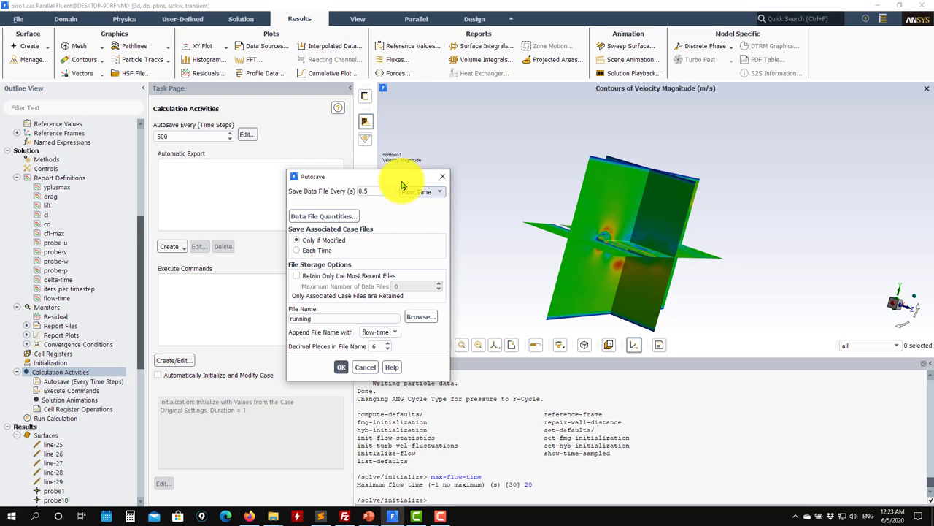
{"action": "double_click", "coordinate": [370, 191]}
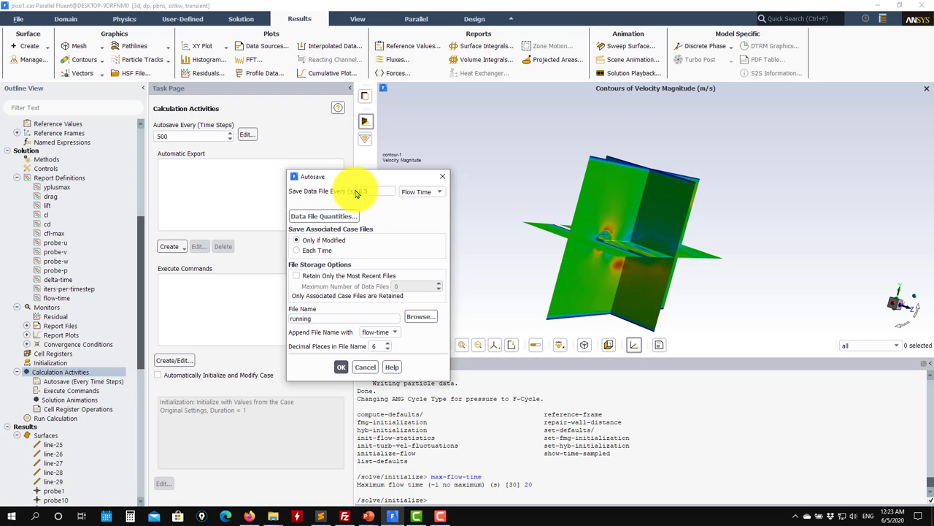
{"action": "left_click", "coordinate": [341, 366]}
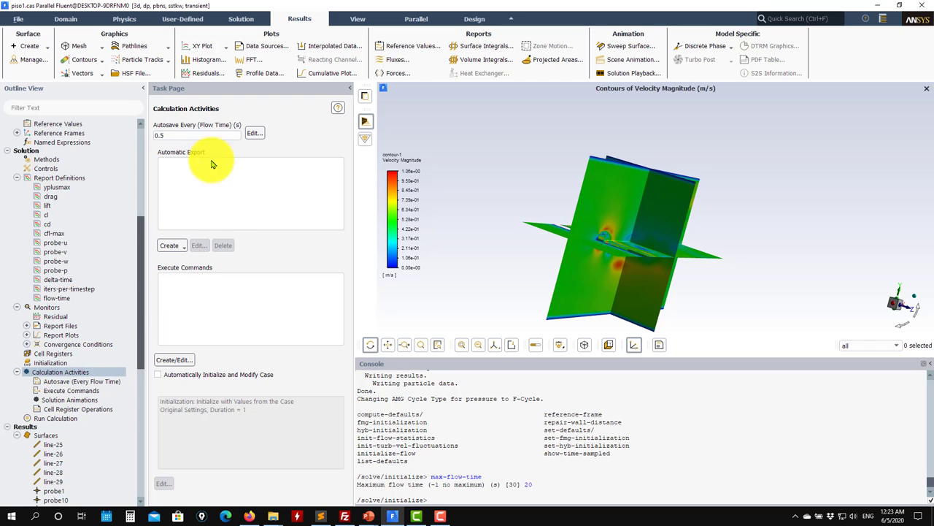
- Run the calculation while monitoring the cfl-max and scaled residual plots, and stop it at the end of the time step
{"action": "left_click", "coordinate": [66, 419]}
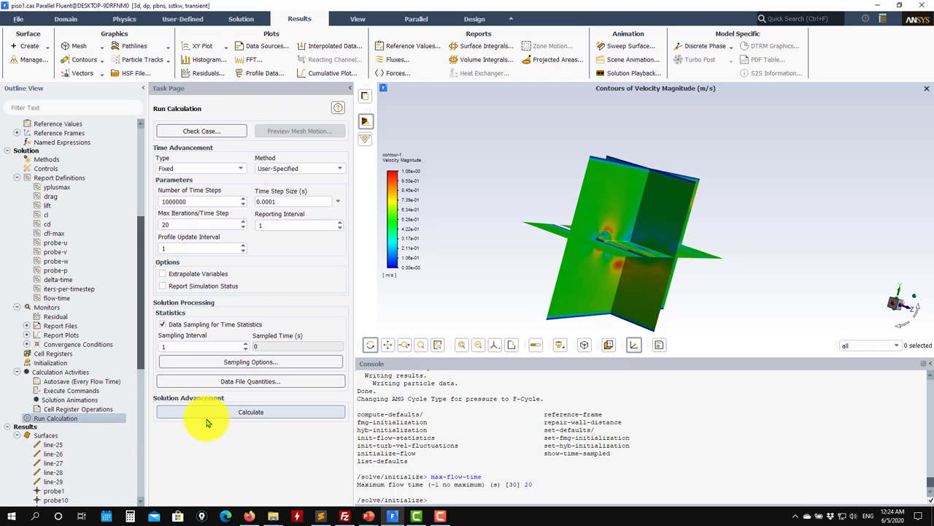
{"action": "left_click", "coordinate": [208, 413]}
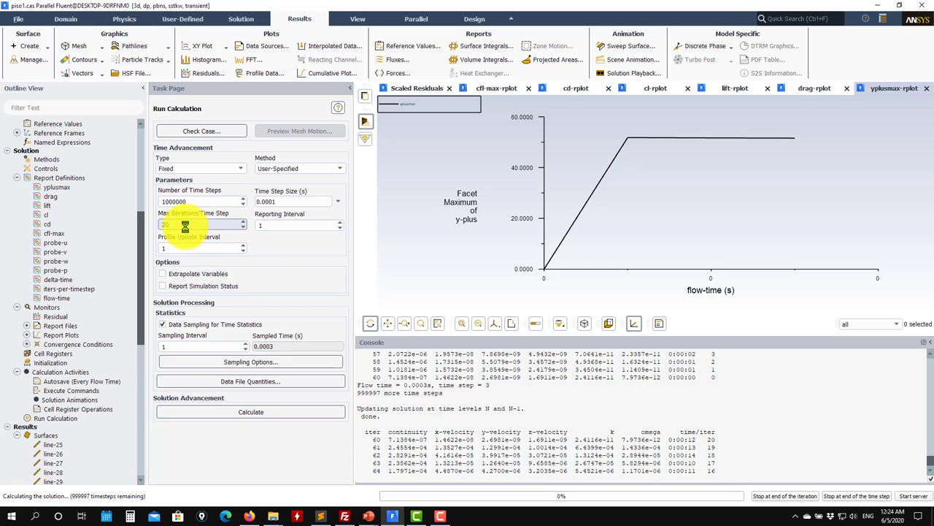
{"action": "left_click", "coordinate": [497, 89]}
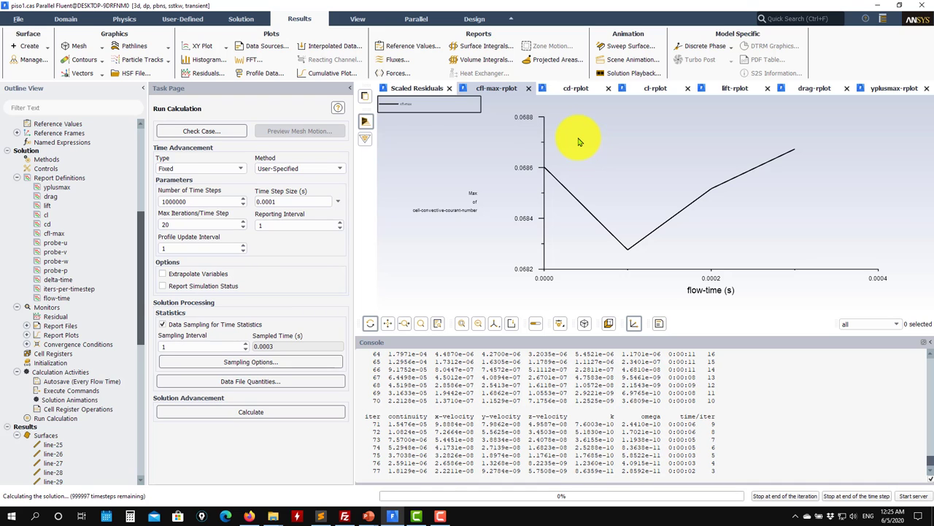
{"action": "left_click", "coordinate": [417, 91]}
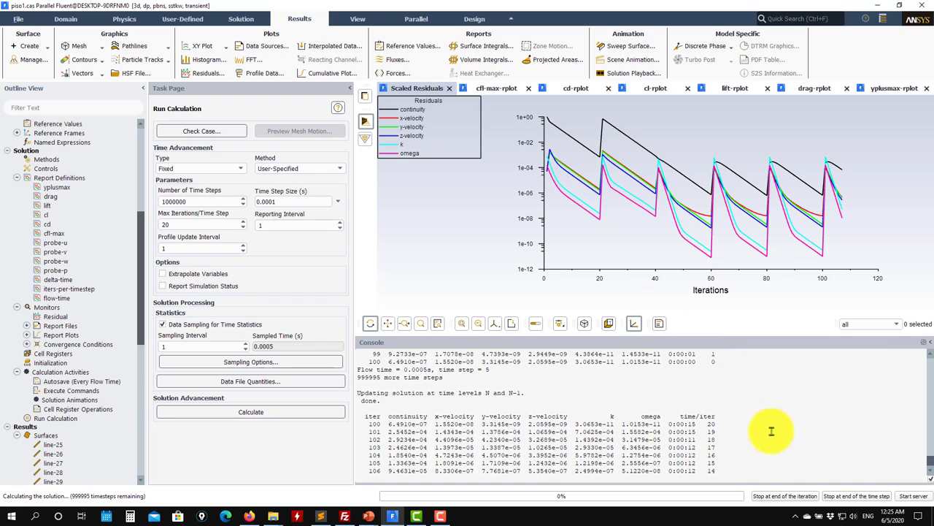
{"action": "left_click", "coordinate": [851, 501]}
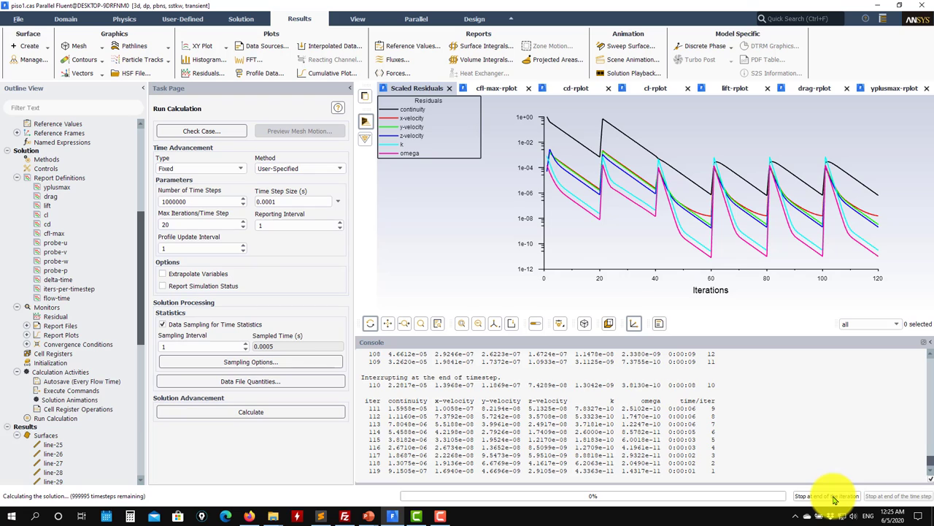
- Check the convergence criteria in the residual monitor settings without changing them
{"action": "double_click", "coordinate": [76, 316]}
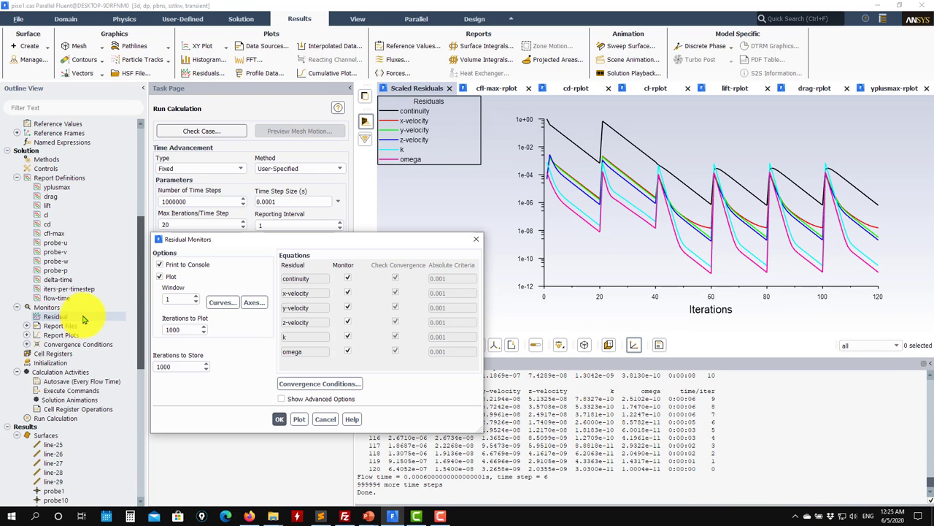
{"action": "left_click", "coordinate": [327, 422]}
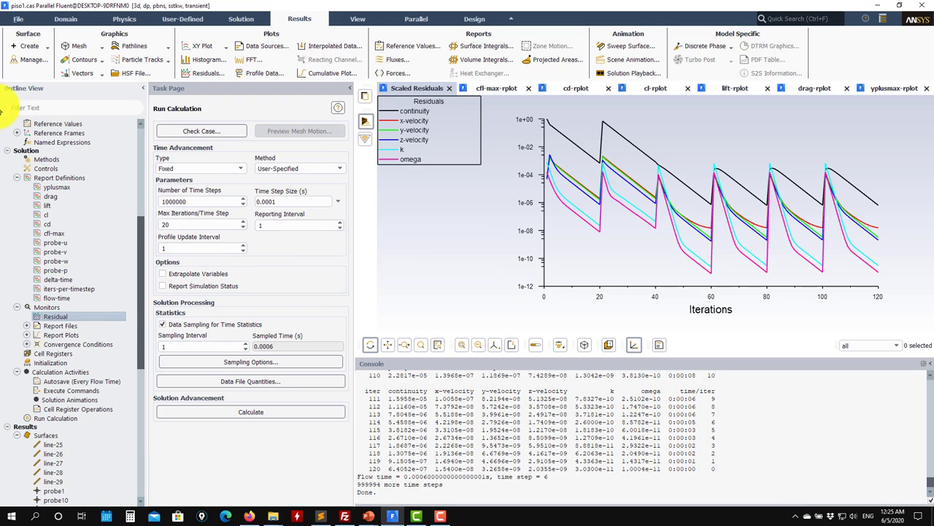
- Read the case file piso1.cas.h5 from the coarse/URANS folder, discarding the unsaved case and data
{"action": "mouse_move", "coordinate": [17, 33]}
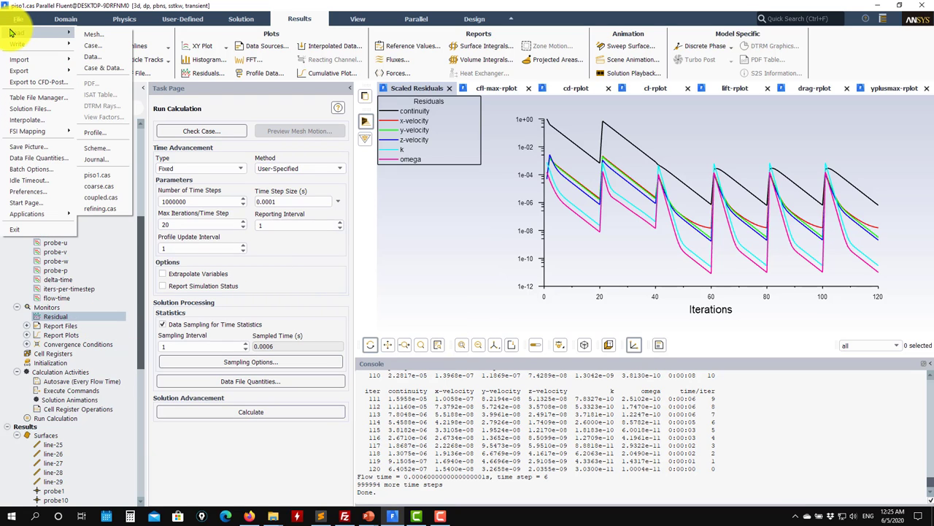
{"action": "left_click", "coordinate": [102, 49]}
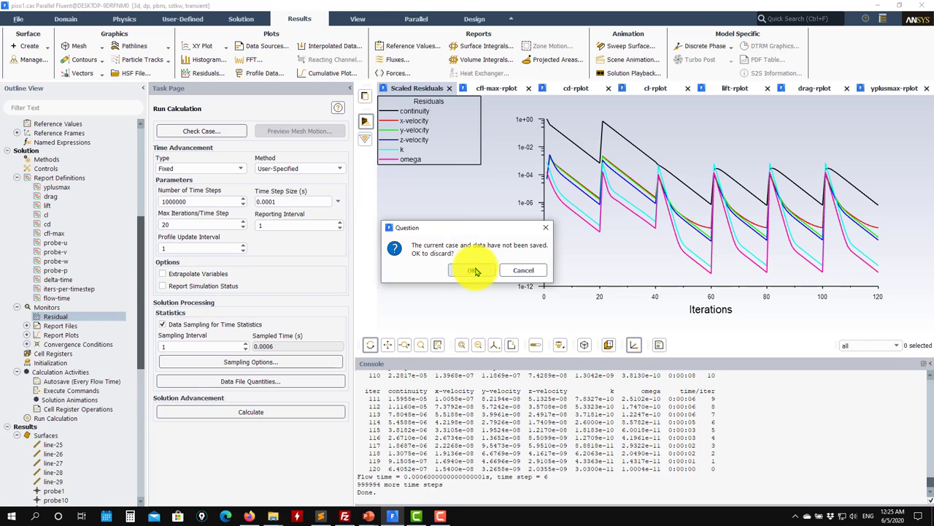
{"action": "left_click", "coordinate": [473, 270]}
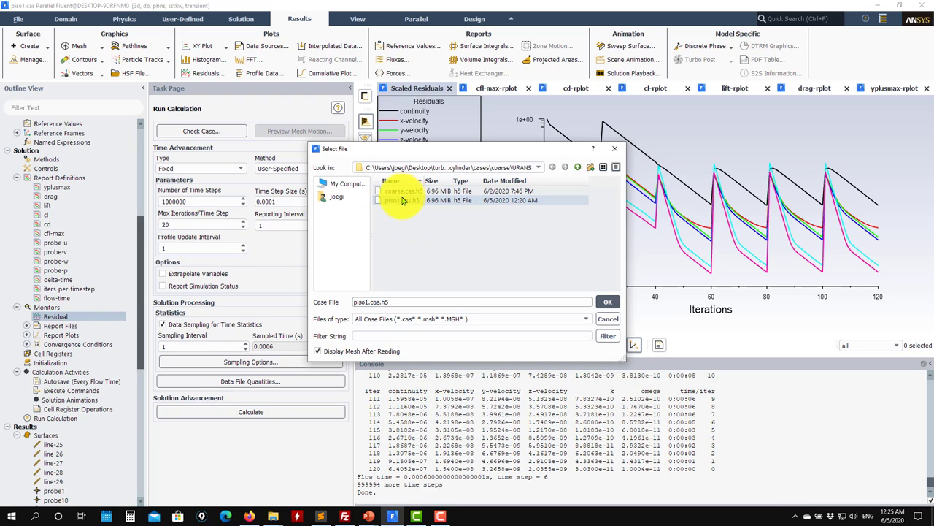
{"action": "left_click", "coordinate": [604, 302]}
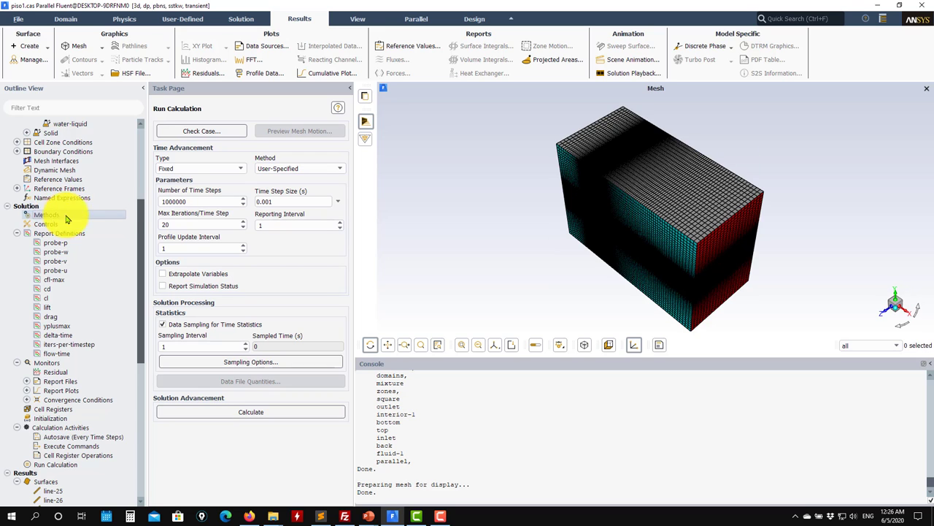
- Review the reloaded case's solution methods, residual convergence criteria and run calculation settings
{"action": "left_click", "coordinate": [65, 217]}
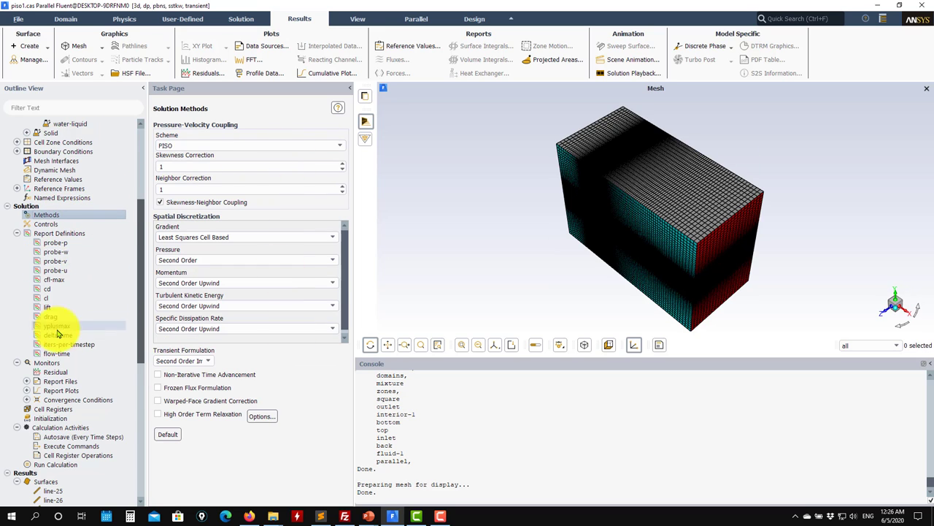
{"action": "double_click", "coordinate": [61, 373]}
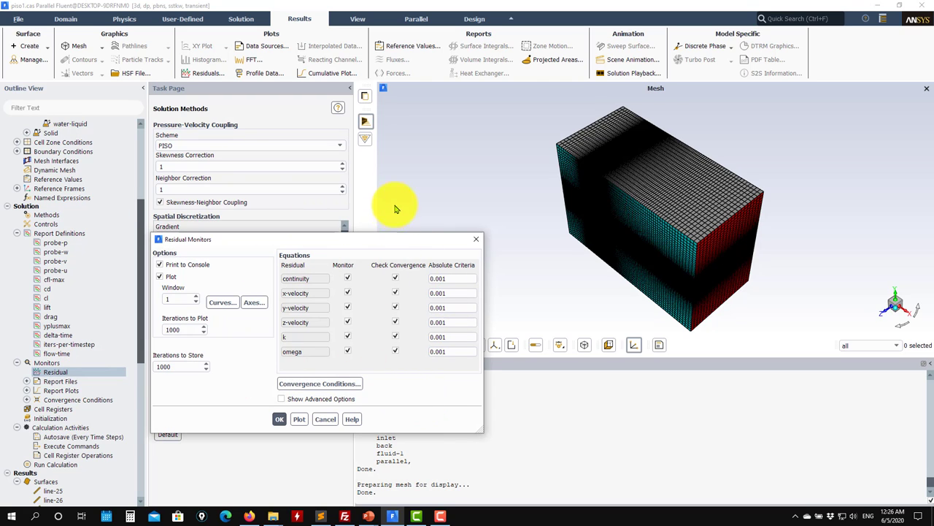
{"action": "left_click", "coordinate": [454, 277]}
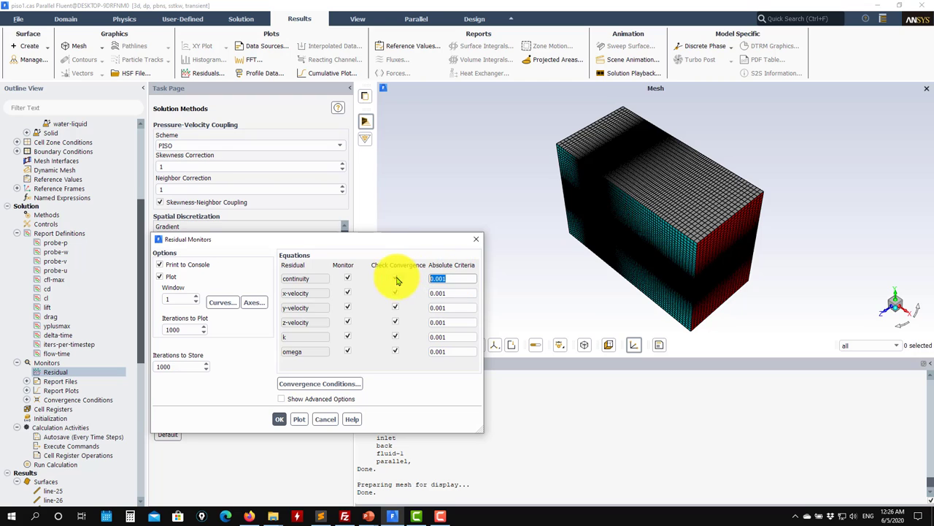
{"action": "left_click", "coordinate": [325, 421]}
{"action": "scroll", "coordinate": [99, 288], "scroll_direction": "down", "scroll_amount": 3}
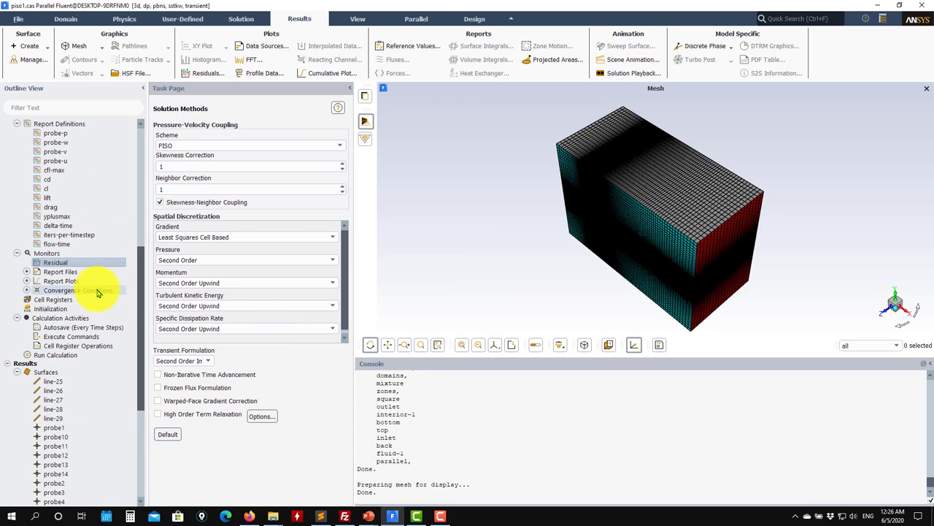
{"action": "left_click", "coordinate": [58, 356]}
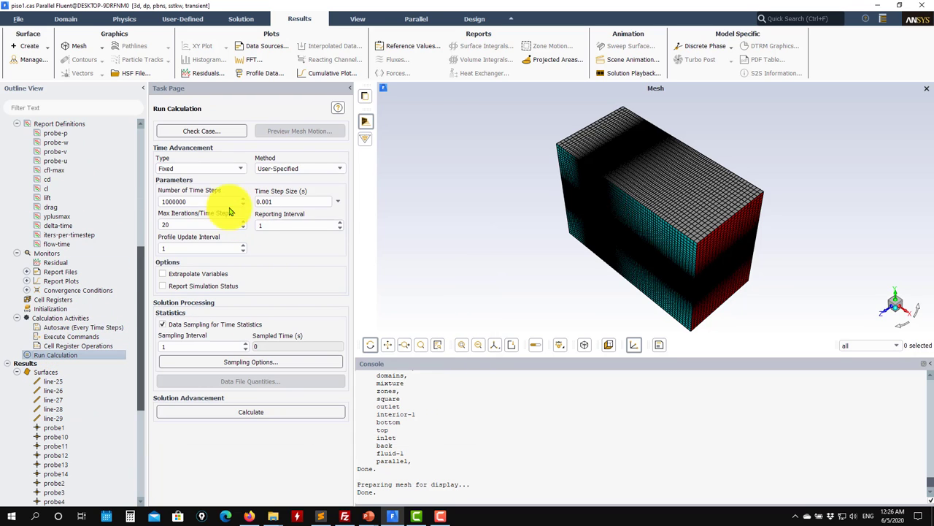
- Set the time step size to 0.0001 s and try starting the calculation, declining to initialize the case
{"action": "left_click", "coordinate": [266, 202]}
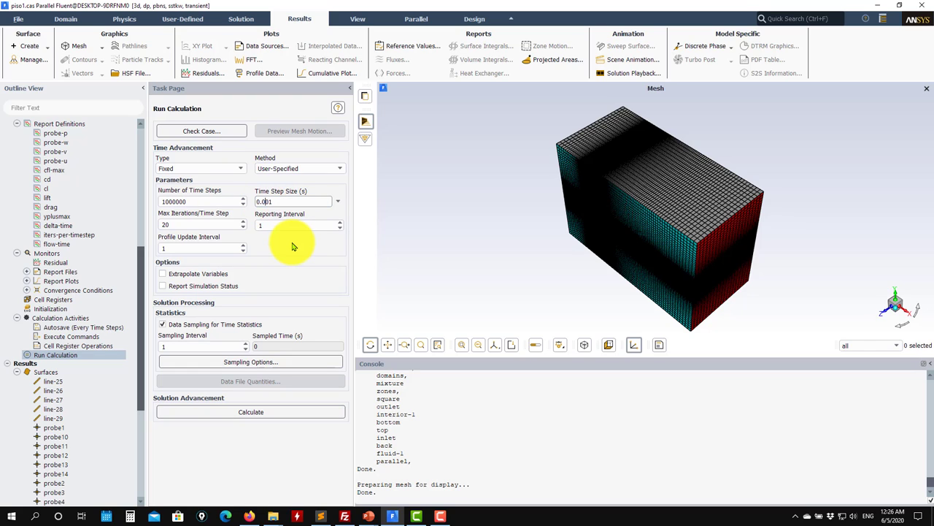
{"action": "left_click", "coordinate": [210, 413]}
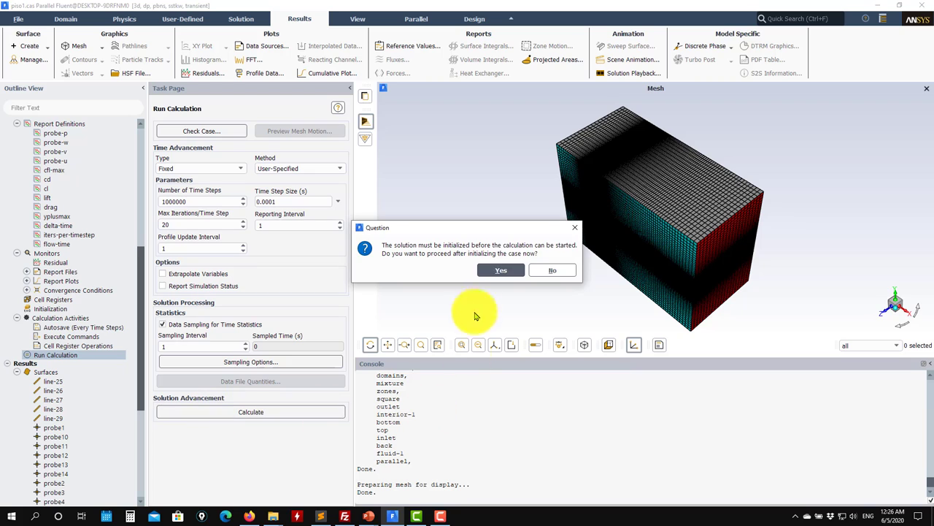
{"action": "left_click", "coordinate": [554, 272]}
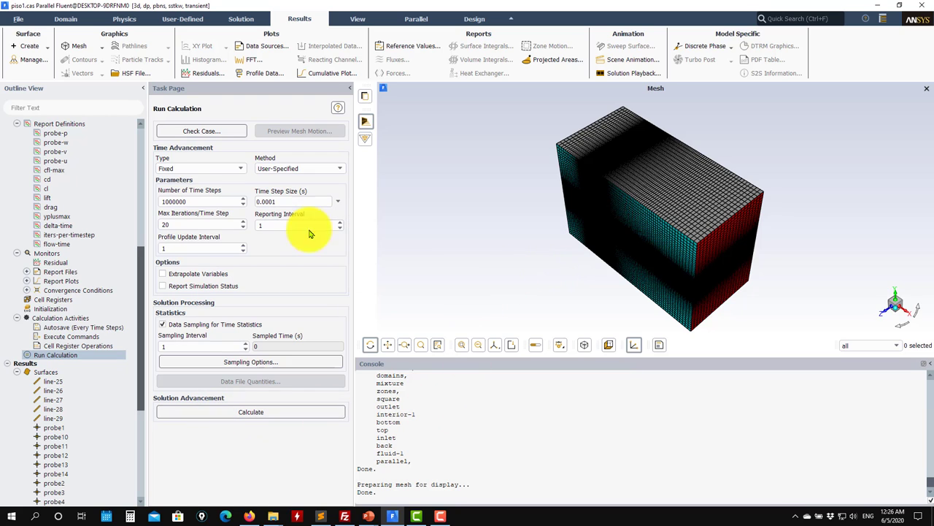
- Write the case under the file name nita1 in the coarse/URANS folder
{"action": "left_click", "coordinate": [22, 19]}
{"action": "mouse_move", "coordinate": [29, 44]}
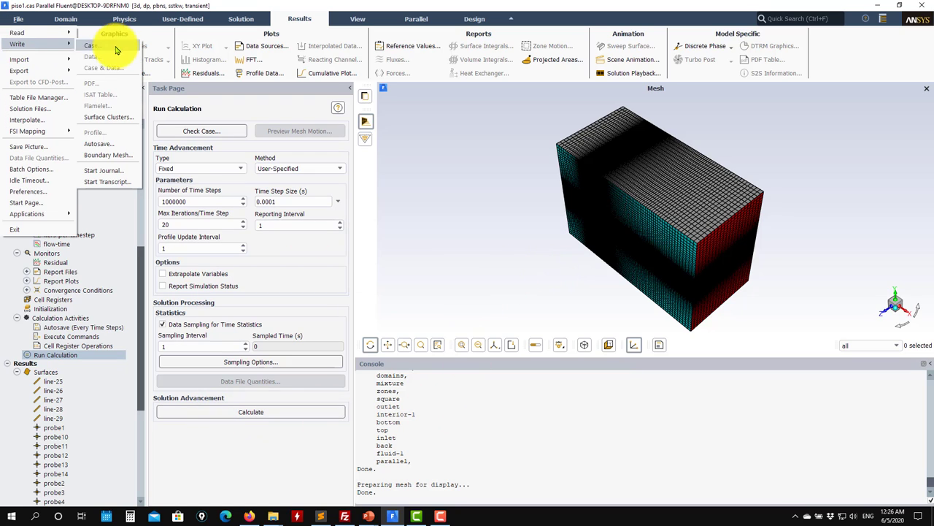
{"action": "left_click", "coordinate": [110, 48]}
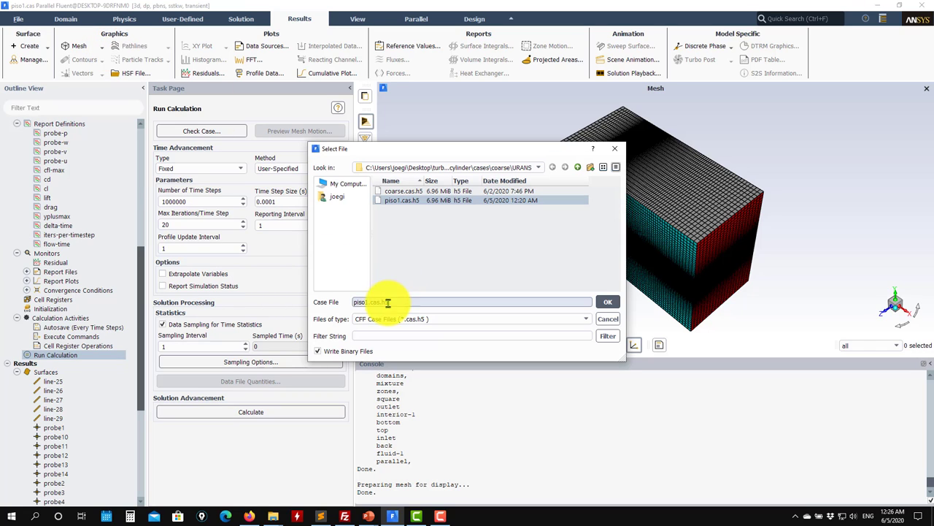
{"action": "left_click_drag", "start_coordinate": [386, 303], "coordinate": [296, 301]}
{"action": "type", "text": "n"}
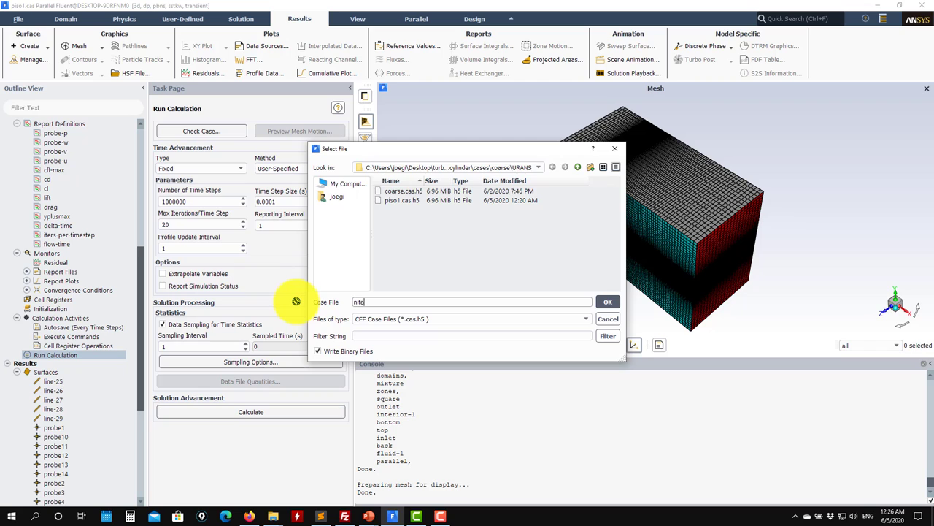
{"action": "type", "text": "ita"}
{"action": "key", "text": "Return"}
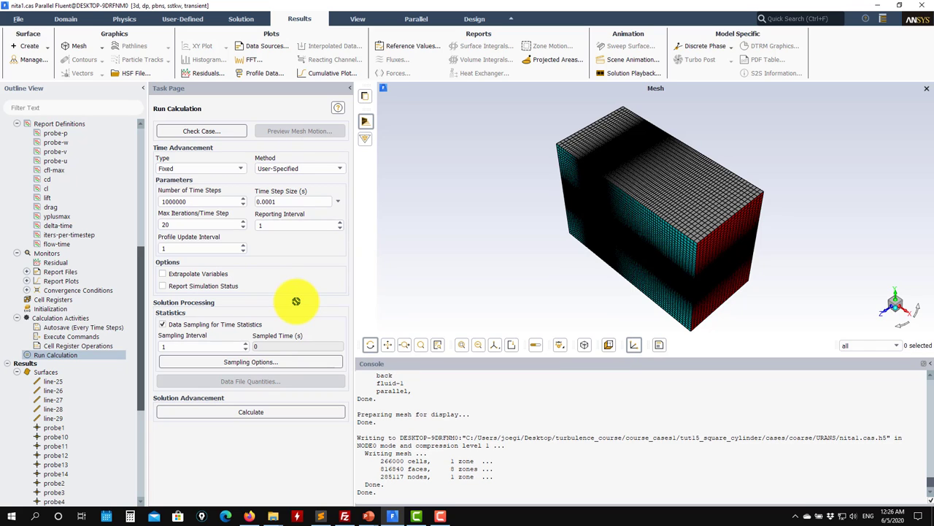
- Keep the PISO pressure-velocity coupling scheme and enable Non-Iterative Time Advancement in the solution methods
{"action": "scroll", "coordinate": [69, 252], "scroll_direction": "up", "scroll_amount": 9}
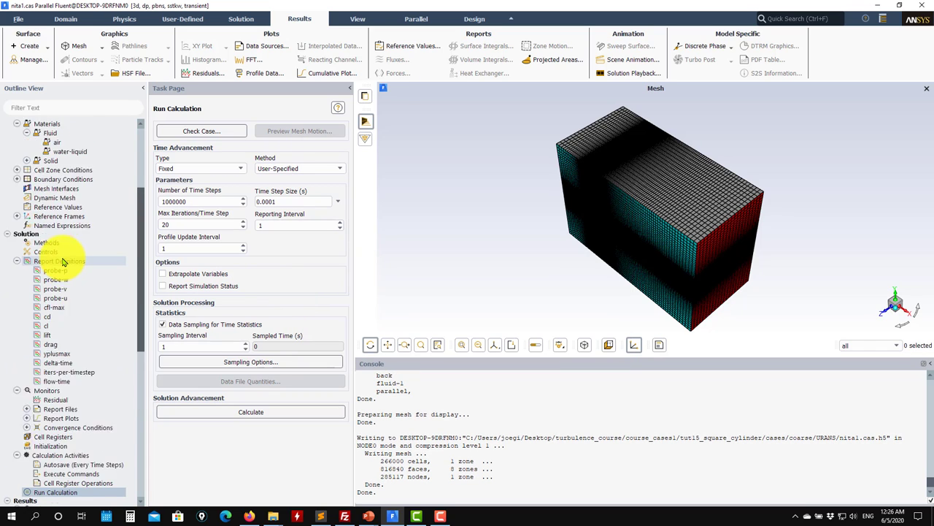
{"action": "left_click", "coordinate": [40, 353]}
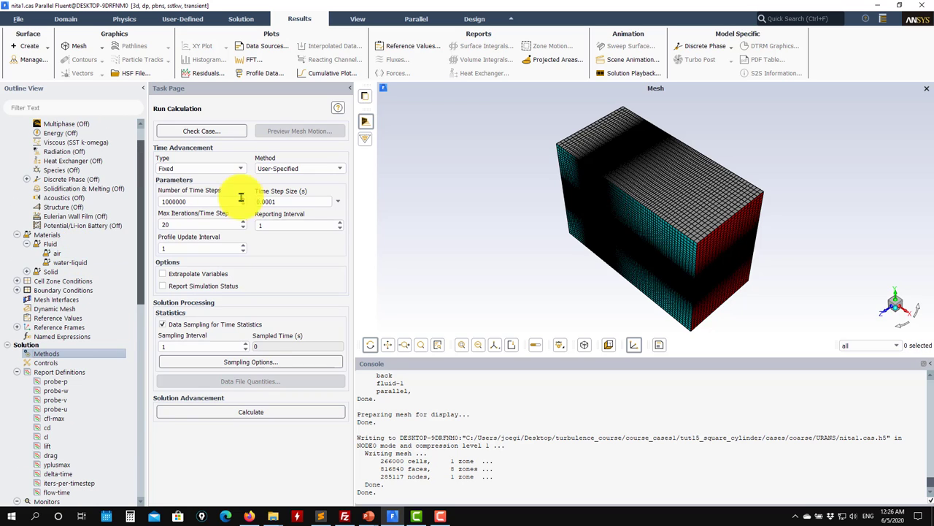
{"action": "left_click", "coordinate": [341, 146]}
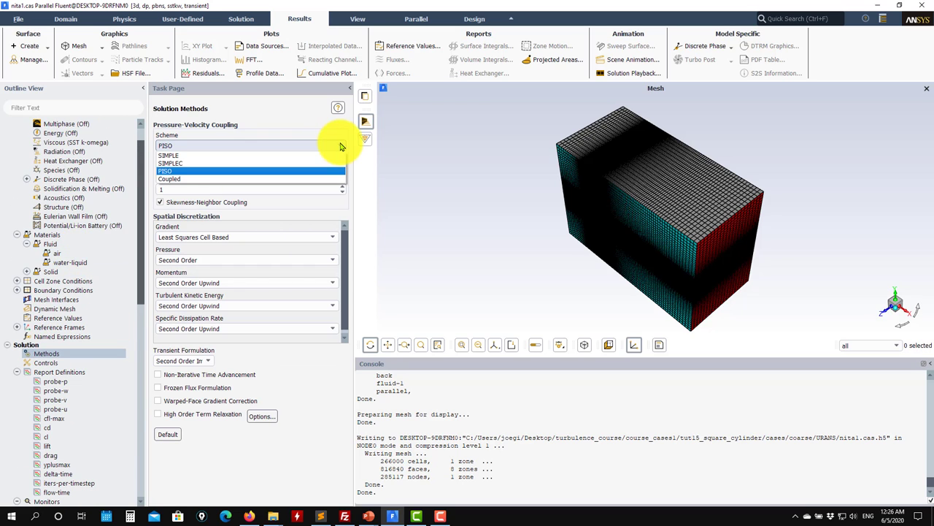
{"action": "left_click", "coordinate": [183, 170]}
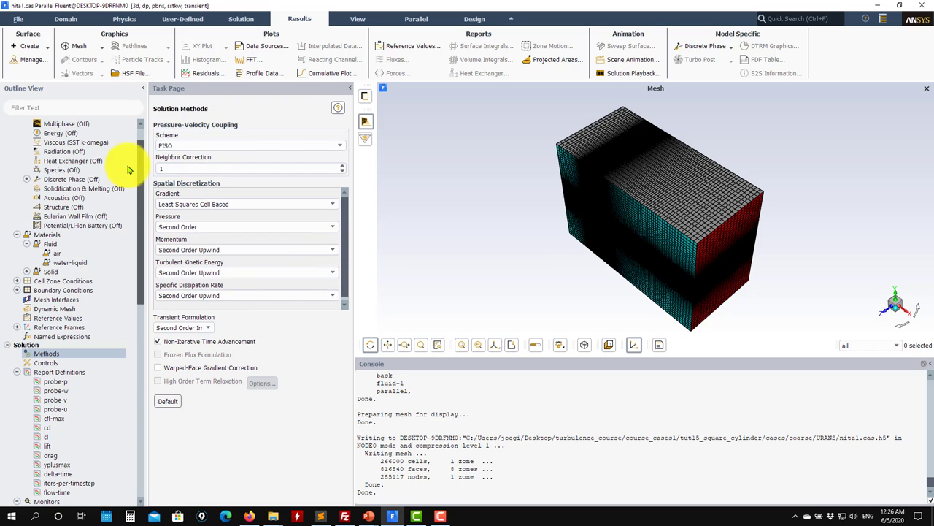
- Review the non-iterative solver relaxation factors, solution methods and residual monitor settings without changing them
{"action": "left_click", "coordinate": [65, 363]}
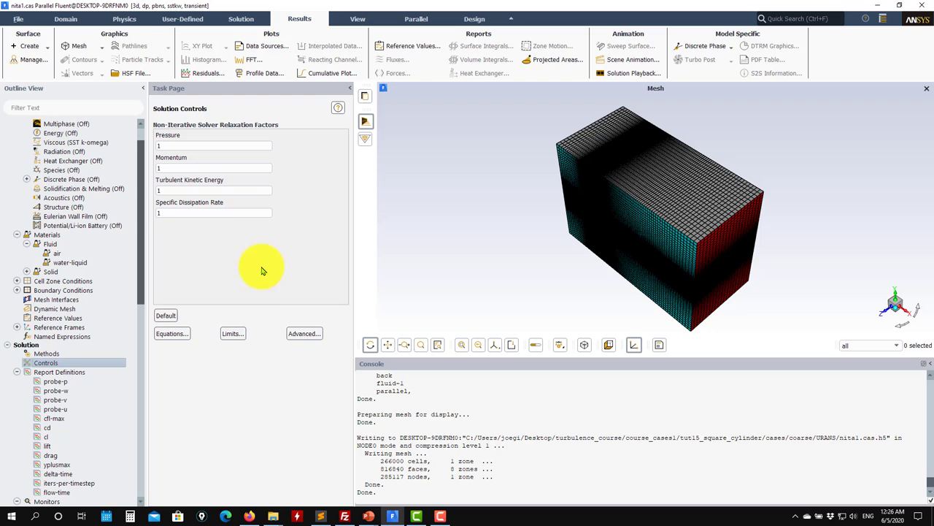
{"action": "left_click", "coordinate": [40, 354]}
{"action": "left_click", "coordinate": [16, 371]}
{"action": "scroll", "coordinate": [50, 367], "scroll_direction": "down", "scroll_amount": 2}
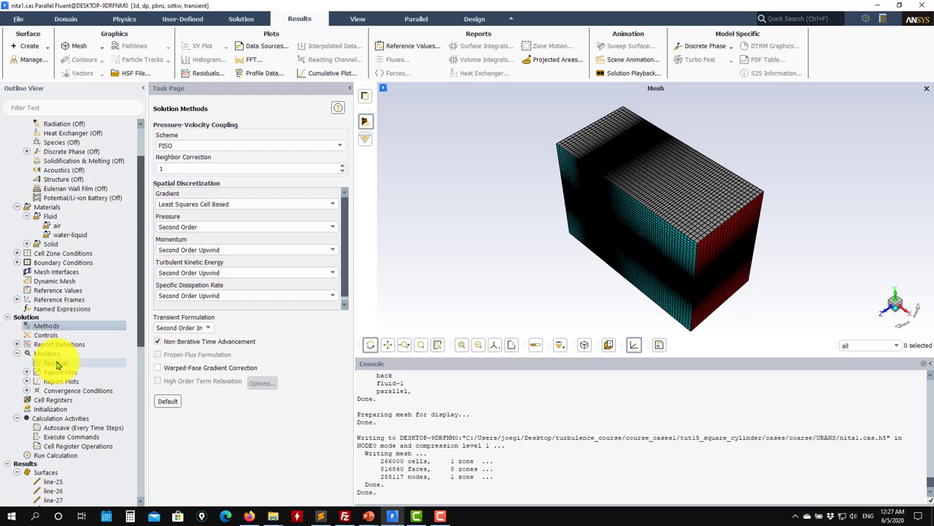
{"action": "double_click", "coordinate": [54, 335]}
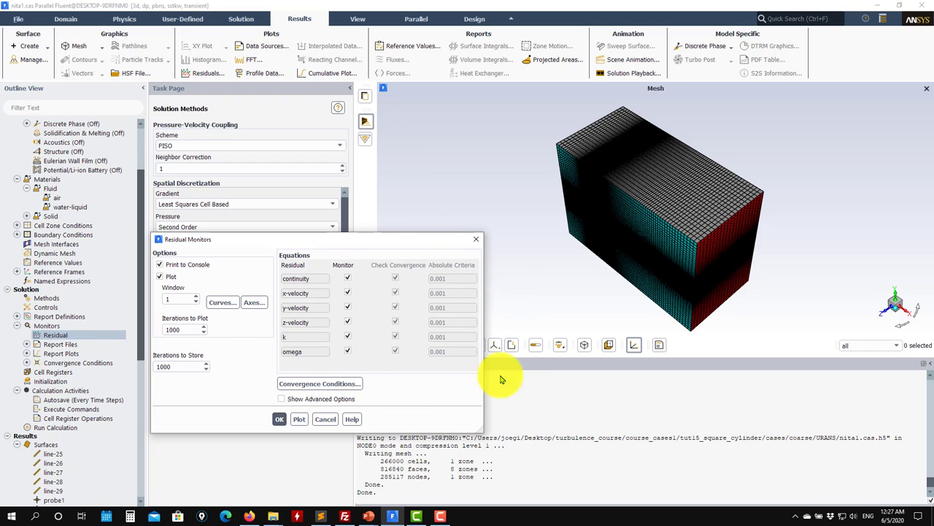
{"action": "left_click", "coordinate": [327, 420]}
- Write the case to nita1.cas.h5 again, overwriting the existing file
{"action": "left_click", "coordinate": [20, 19]}
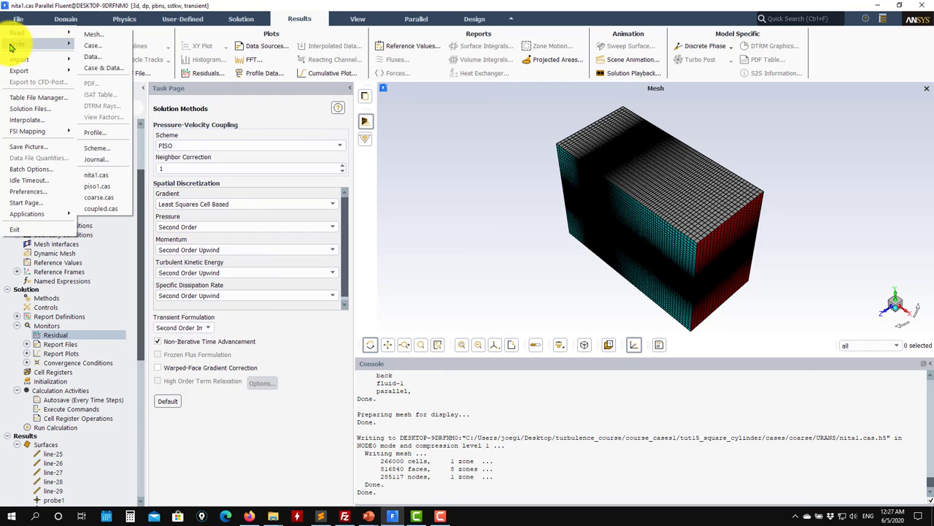
{"action": "left_click", "coordinate": [98, 49]}
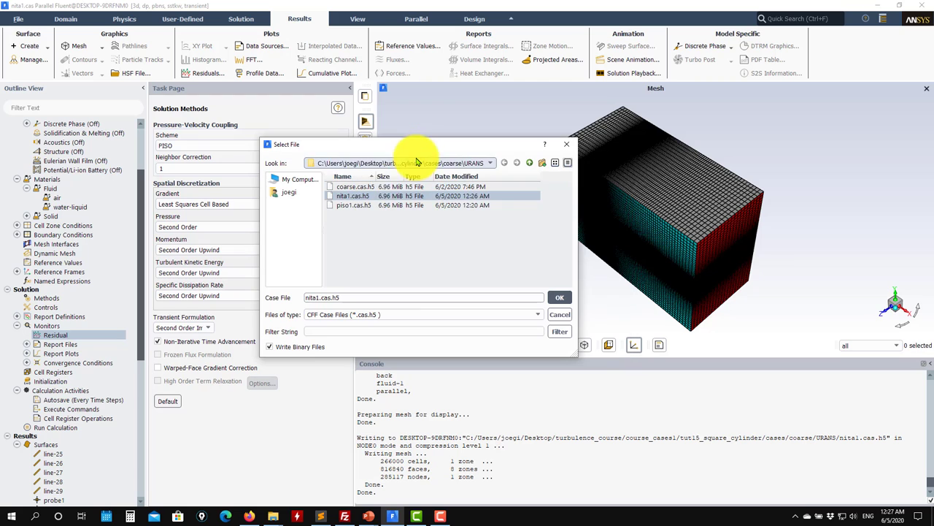
{"action": "left_click", "coordinate": [561, 301]}
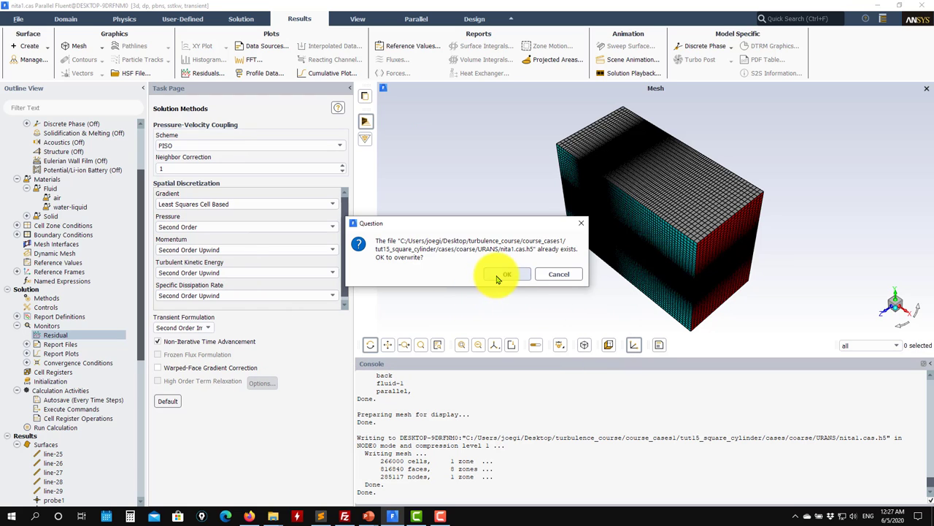
{"action": "left_click", "coordinate": [504, 272]}
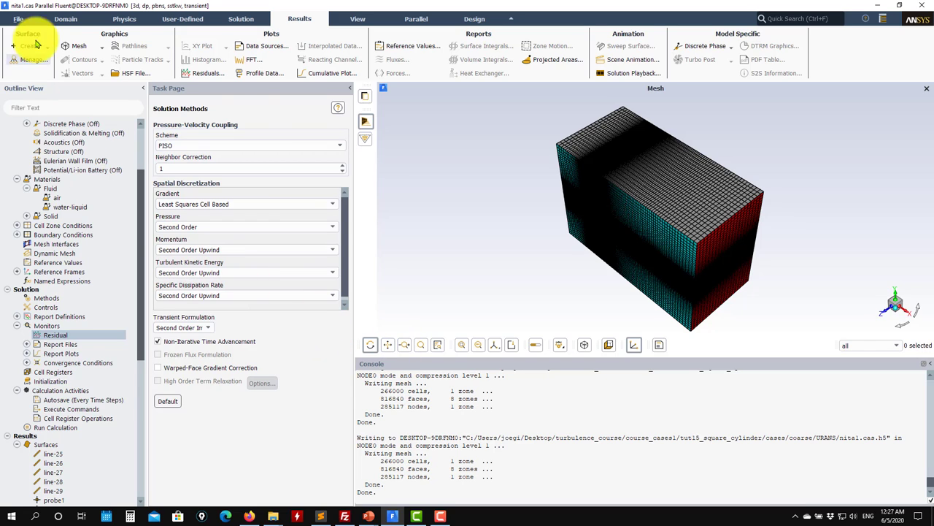
- Read the case file piso1.cas.h5 from the coarse/URANS folder
{"action": "left_click", "coordinate": [18, 19]}
{"action": "mouse_move", "coordinate": [10, 38]}
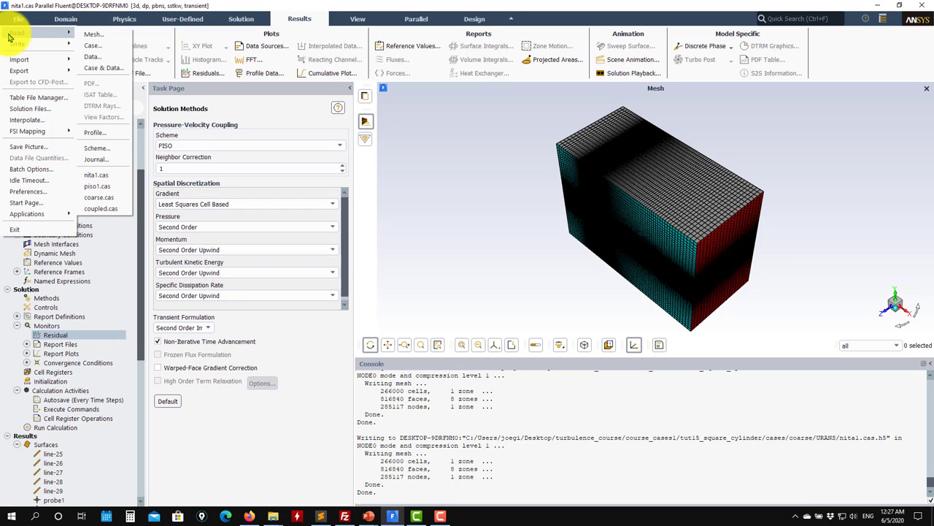
{"action": "left_click", "coordinate": [39, 38]}
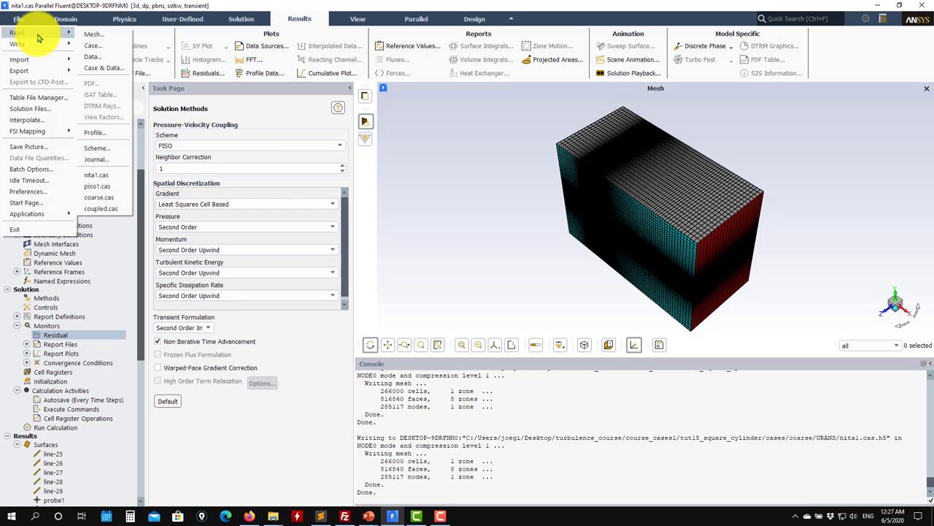
{"action": "left_click", "coordinate": [93, 45]}
{"action": "left_click", "coordinate": [404, 211]}
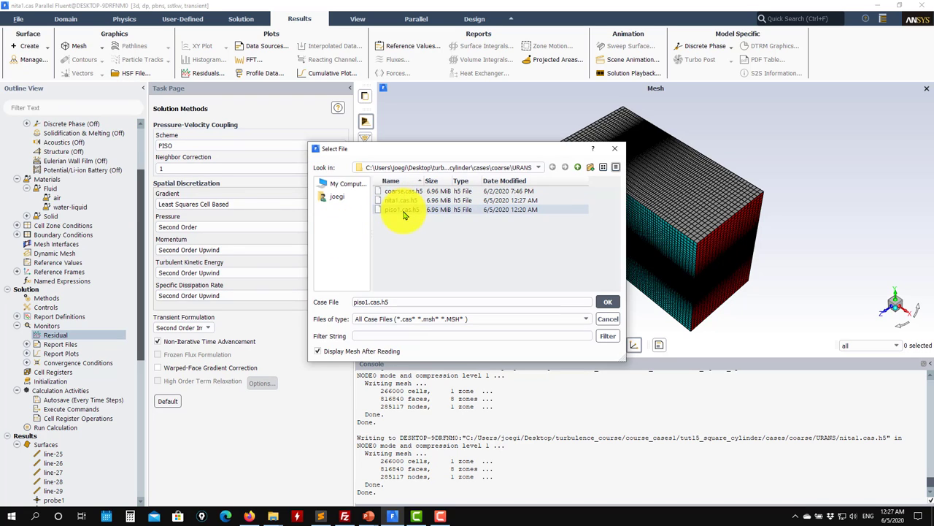
{"action": "left_click", "coordinate": [608, 301]}
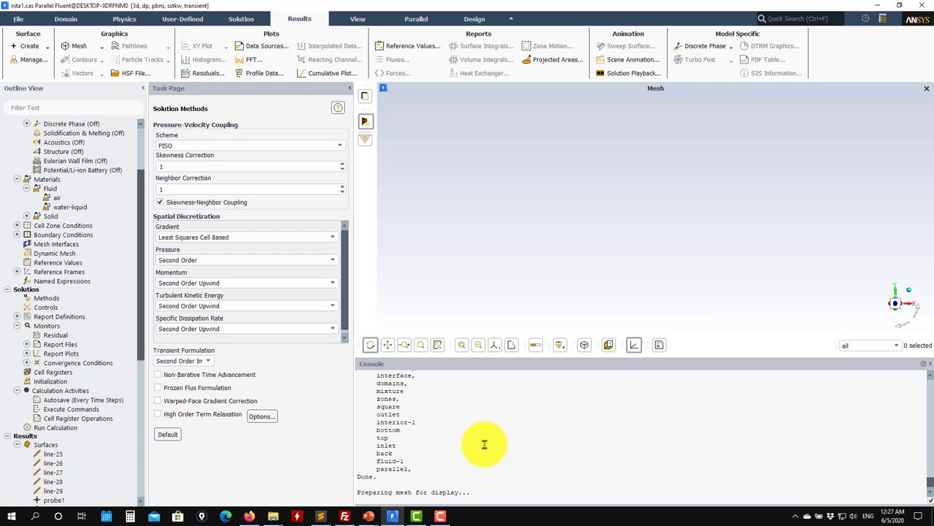
- Read the solution data file piso1.dat.h5 for the loaded case
{"action": "left_click", "coordinate": [19, 18]}
{"action": "mouse_move", "coordinate": [29, 33]}
{"action": "left_click", "coordinate": [114, 49]}
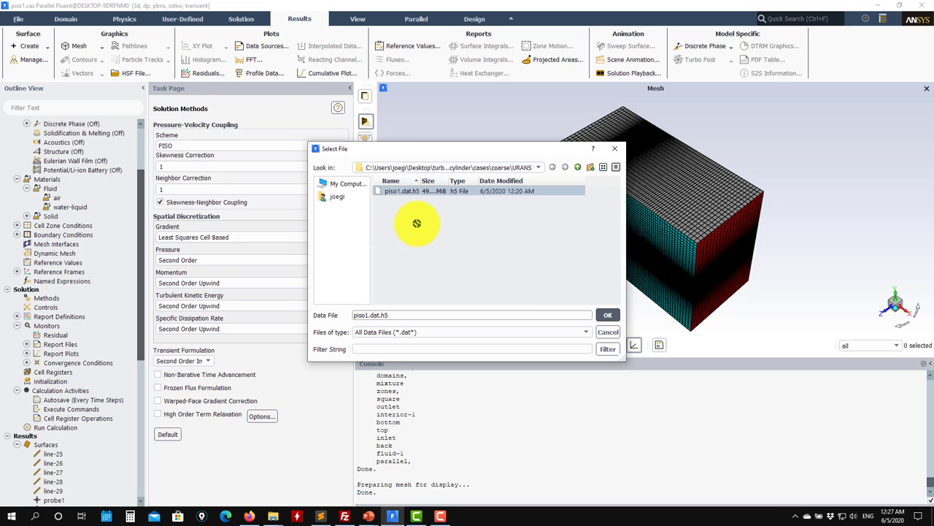
{"action": "left_click", "coordinate": [611, 314]}
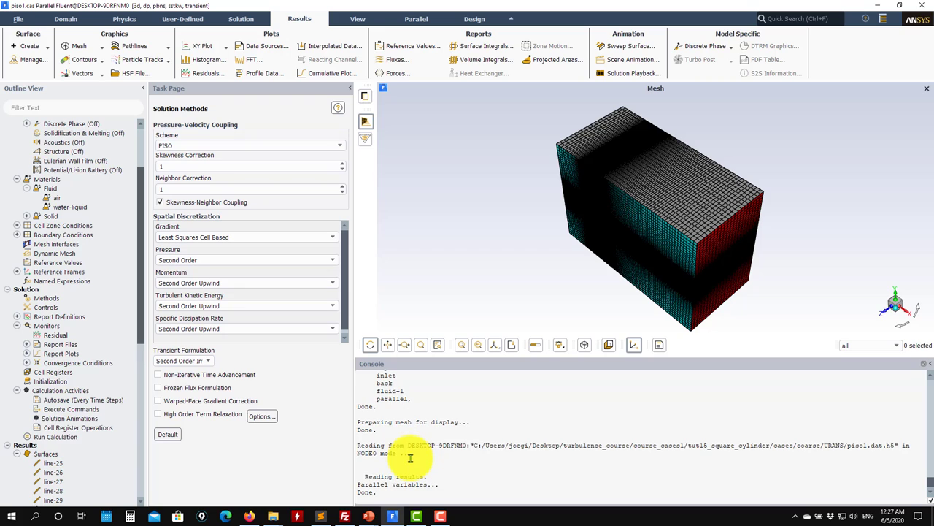
- Display contour-1 of velocity magnitude on the three sweep surfaces and inspect the flow around the square cylinder
{"action": "scroll", "coordinate": [60, 397], "scroll_direction": "down", "scroll_amount": 10}
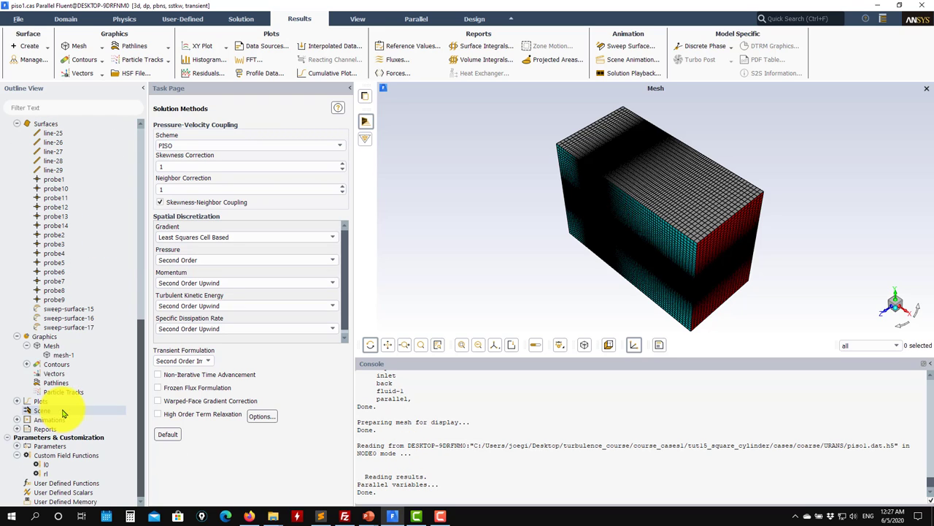
{"action": "double_click", "coordinate": [69, 374]}
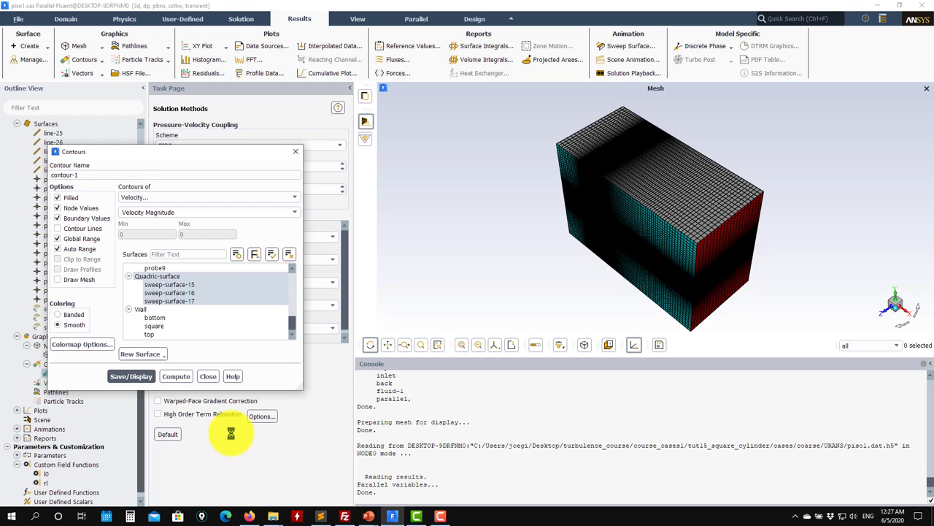
{"action": "left_click", "coordinate": [131, 376]}
{"action": "left_click_drag", "start_coordinate": [568, 309], "coordinate": [484, 287]}
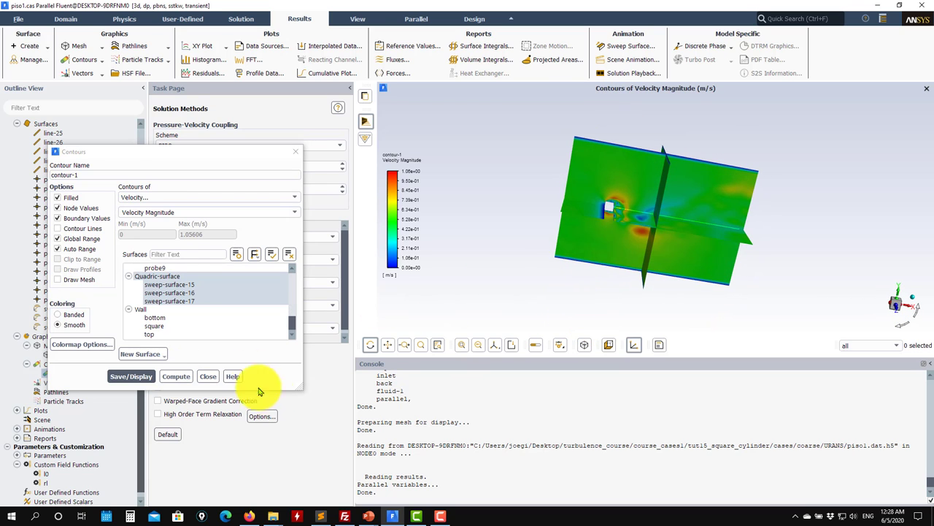
{"action": "left_click", "coordinate": [207, 376]}
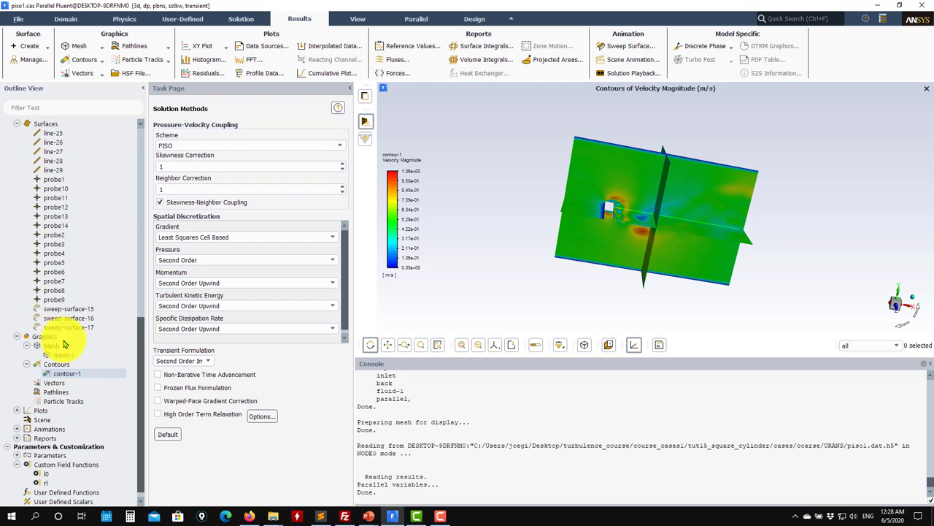
- Review the run calculation settings for continuing from the loaded PISO solution
{"action": "scroll", "coordinate": [63, 334], "scroll_direction": "up", "scroll_amount": 6}
{"action": "left_click", "coordinate": [66, 271]}
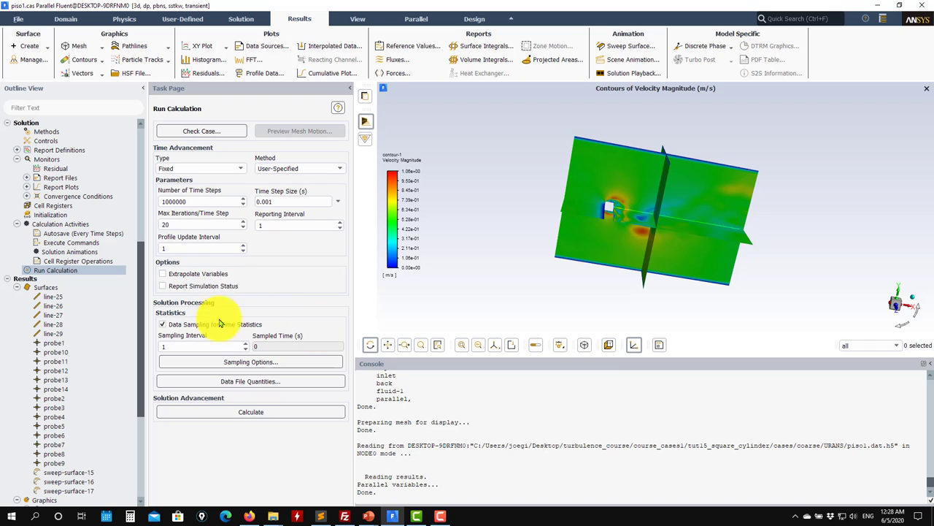
{"action": "left_click", "coordinate": [259, 416]}
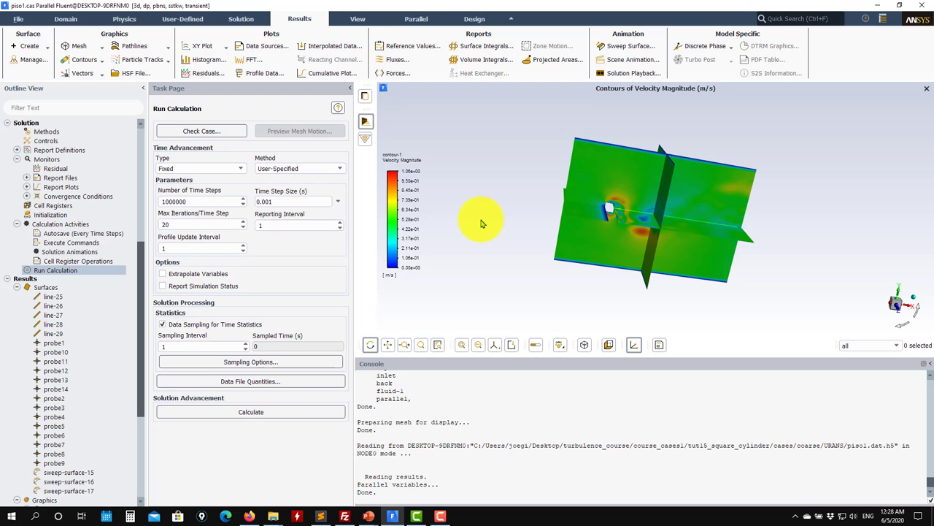
- Switch to prese_gif.pptx in PowerPoint and play the slide show comparing simulations with and without initialization
{"action": "mouse_move", "coordinate": [369, 517]}
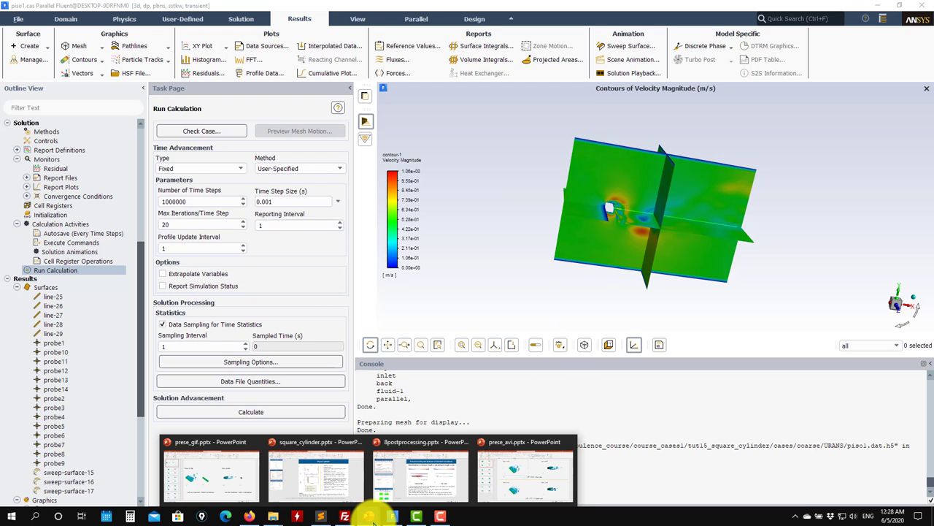
{"action": "left_click", "coordinate": [246, 478]}
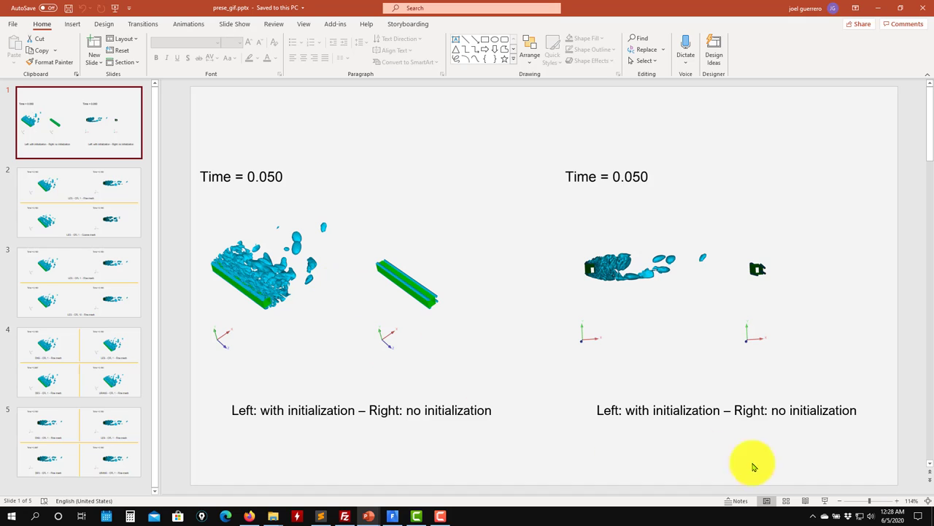
{"action": "left_click", "coordinate": [825, 500]}
{"action": "right_click", "coordinate": [482, 455]}
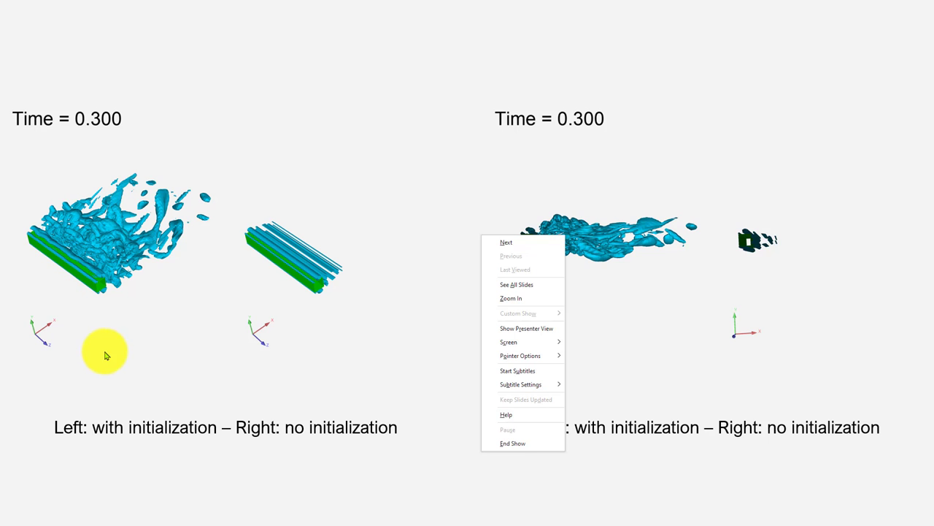
{"action": "right_click", "coordinate": [449, 478]}
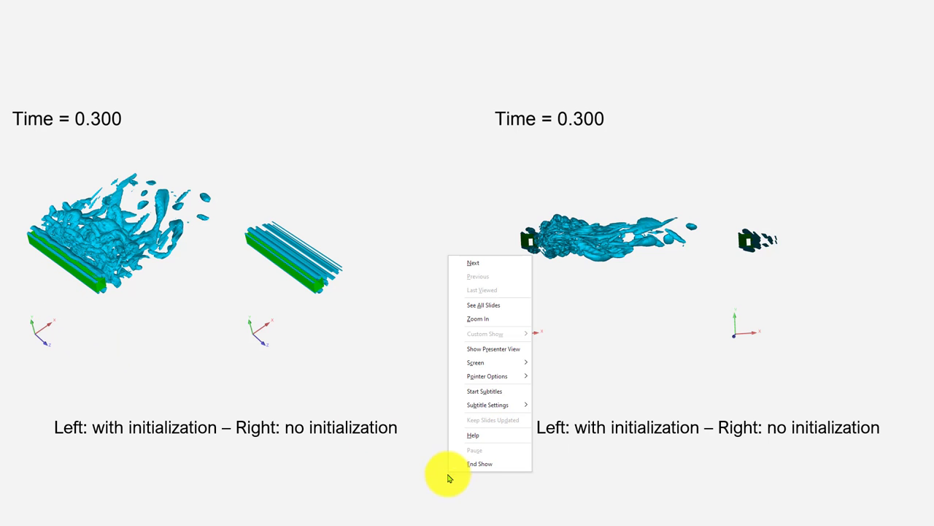
{"action": "left_click", "coordinate": [420, 499]}
{"action": "right_click", "coordinate": [426, 493]}
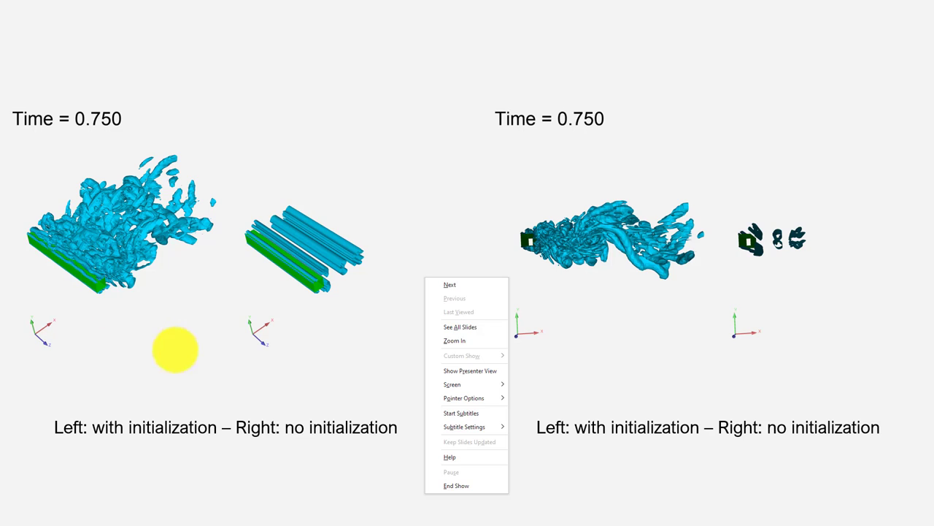
- Watch the animations comparing flow structures with and without initialization, end the slide show, and return to Fluent
{"action": "key", "text": "Escape"}
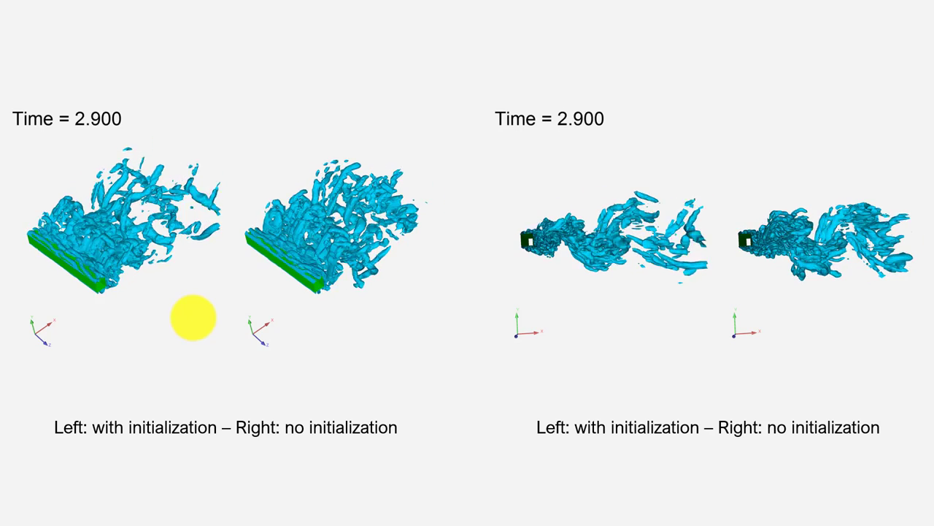
{"action": "right_click", "coordinate": [192, 318]}
{"action": "right_click", "coordinate": [459, 484]}
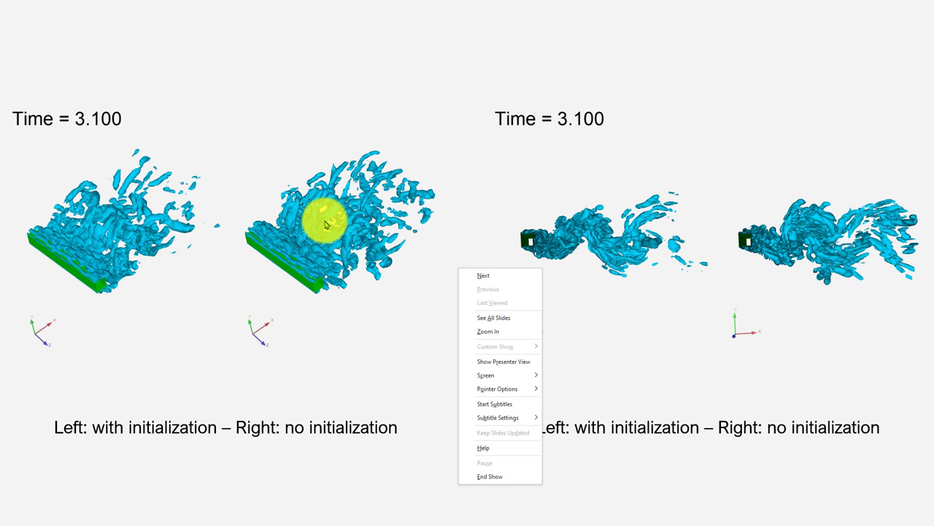
{"action": "right_click", "coordinate": [428, 493]}
{"action": "left_click", "coordinate": [420, 506]}
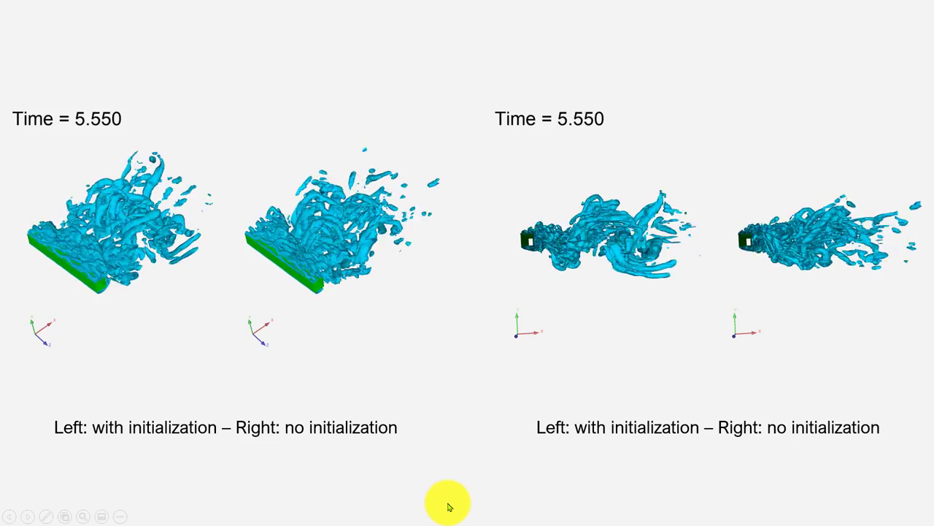
{"action": "right_click", "coordinate": [449, 507]}
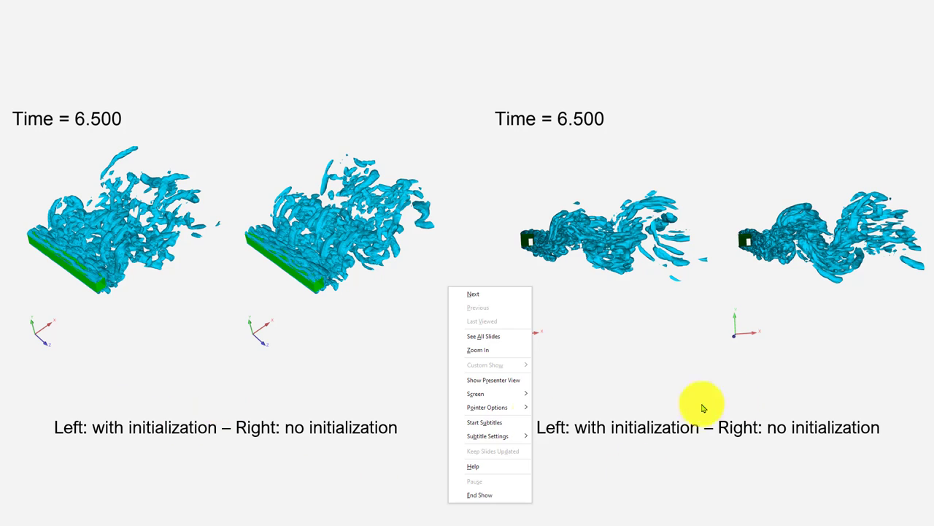
{"action": "key", "text": "Escape"}
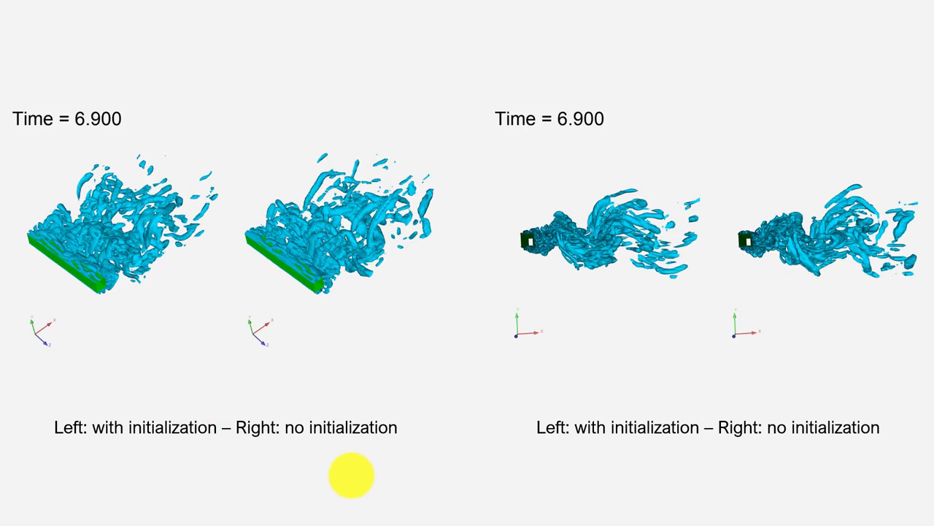
{"action": "key", "text": "Escape"}
{"action": "left_click", "coordinate": [878, 8]}
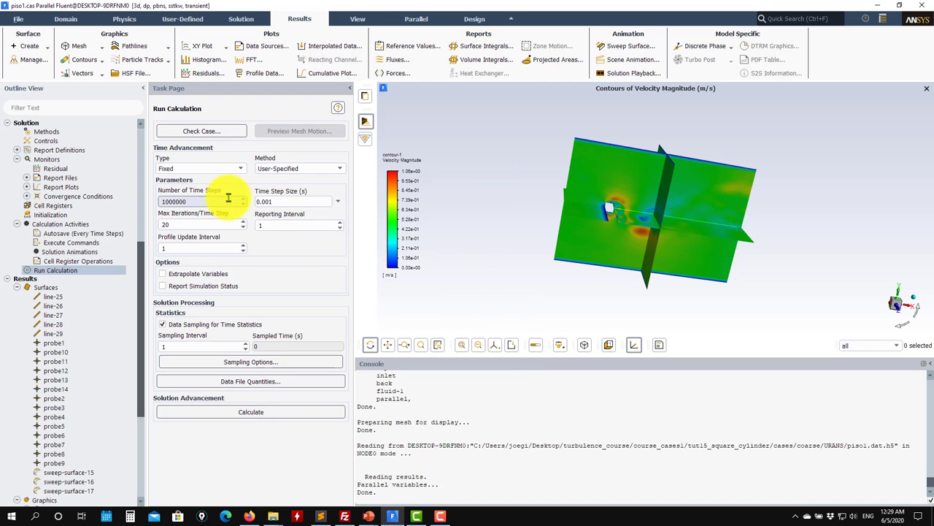
- Set the time step size to 0.0001 s and start the calculation, overwriting the existing report files
{"action": "left_click", "coordinate": [265, 201]}
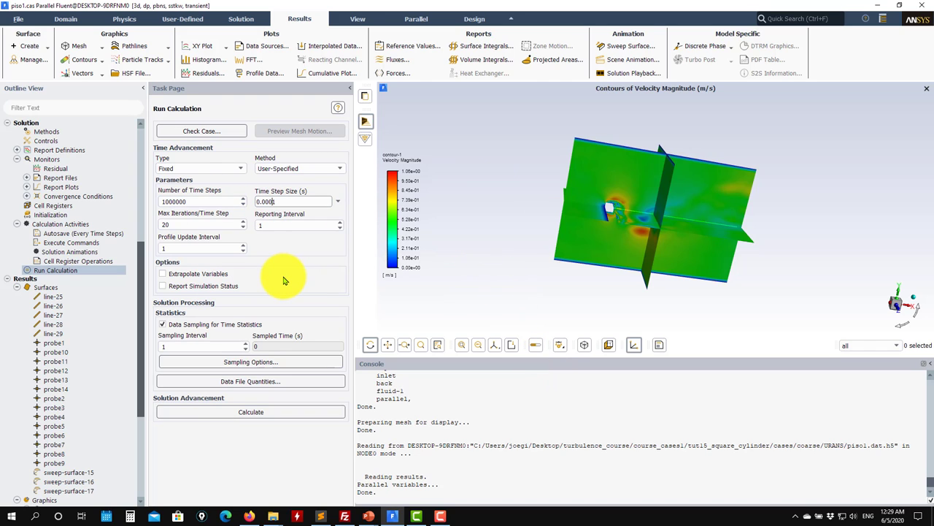
{"action": "left_click", "coordinate": [248, 413]}
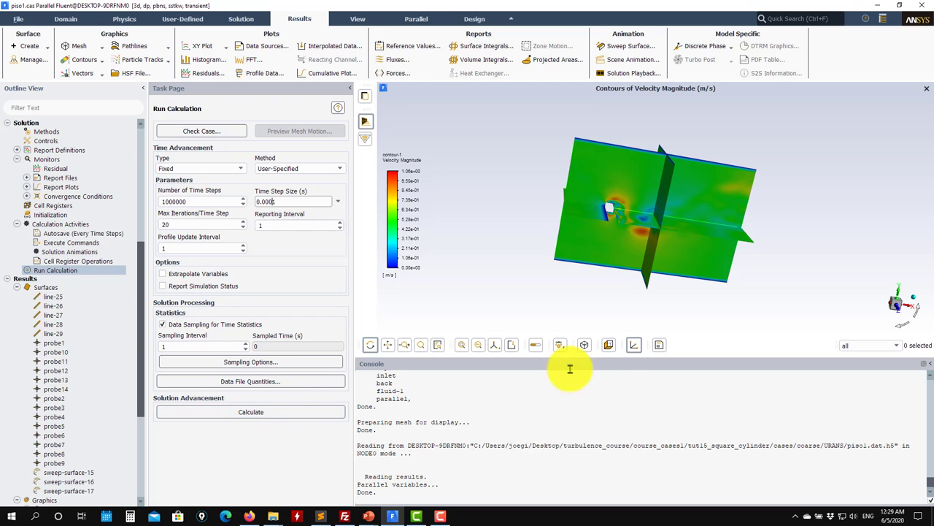
{"action": "left_click", "coordinate": [282, 412]}
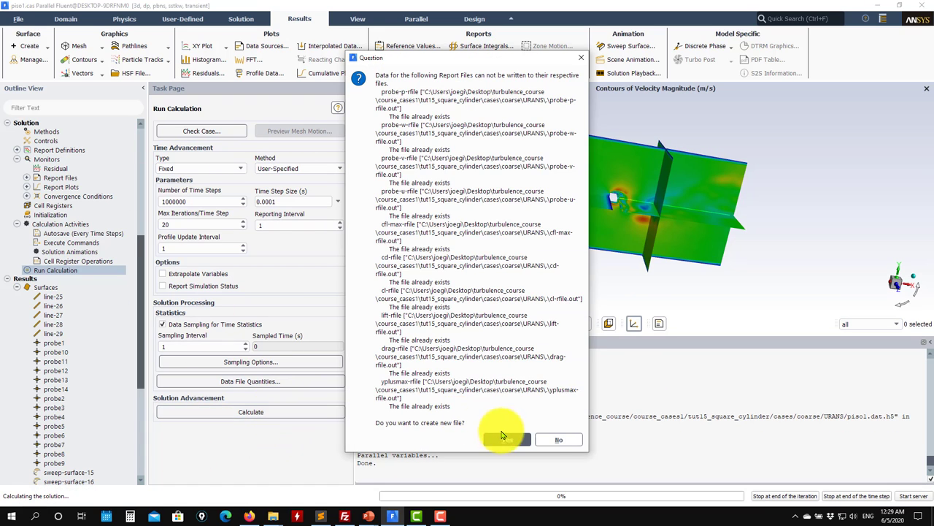
{"action": "left_click", "coordinate": [565, 438]}
{"action": "left_click", "coordinate": [435, 268]}
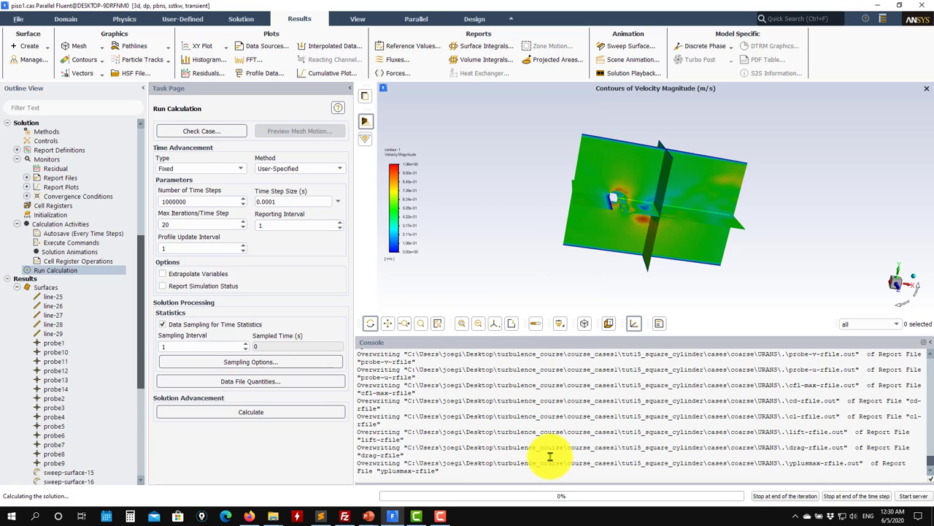
- Inspect probe-u-rfile.out from the coarse URANS case folder in Sublime Text, close it, and return to Fluent
{"action": "mouse_move", "coordinate": [274, 516]}
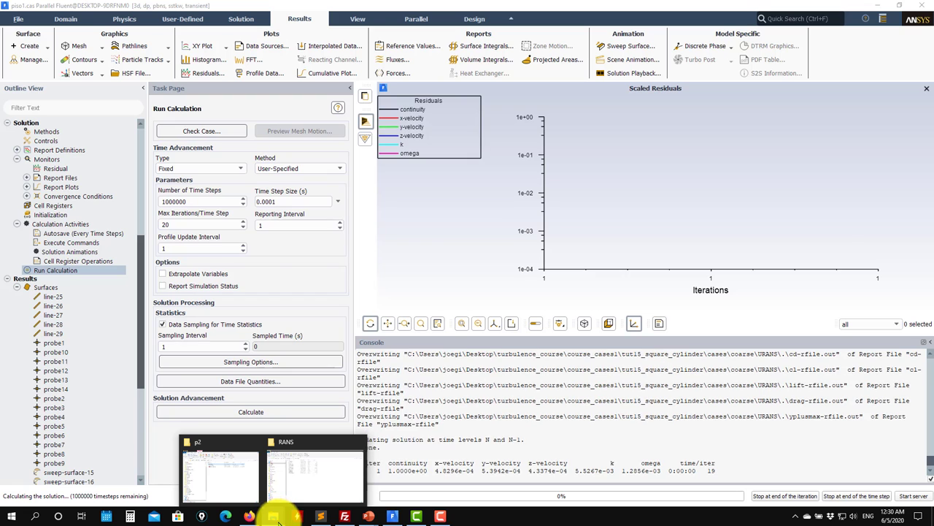
{"action": "left_click", "coordinate": [314, 474]}
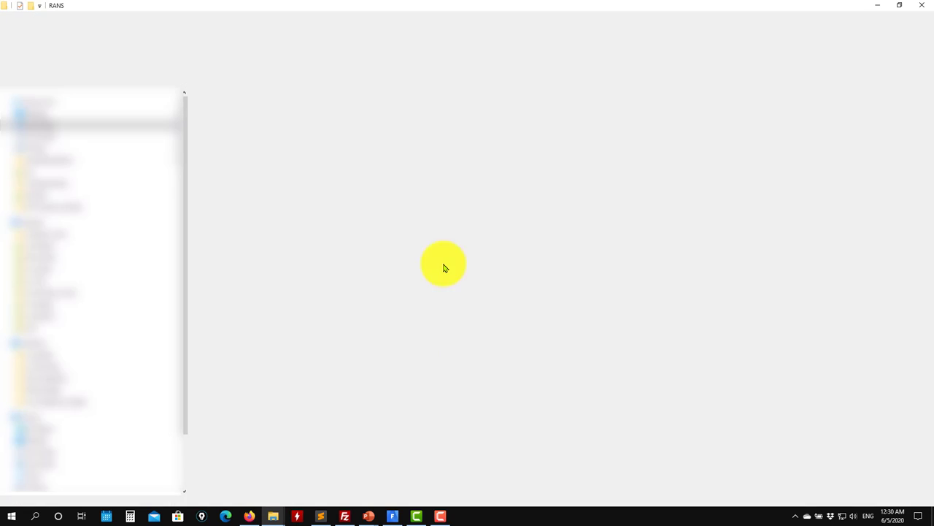
{"action": "left_click", "coordinate": [274, 79]}
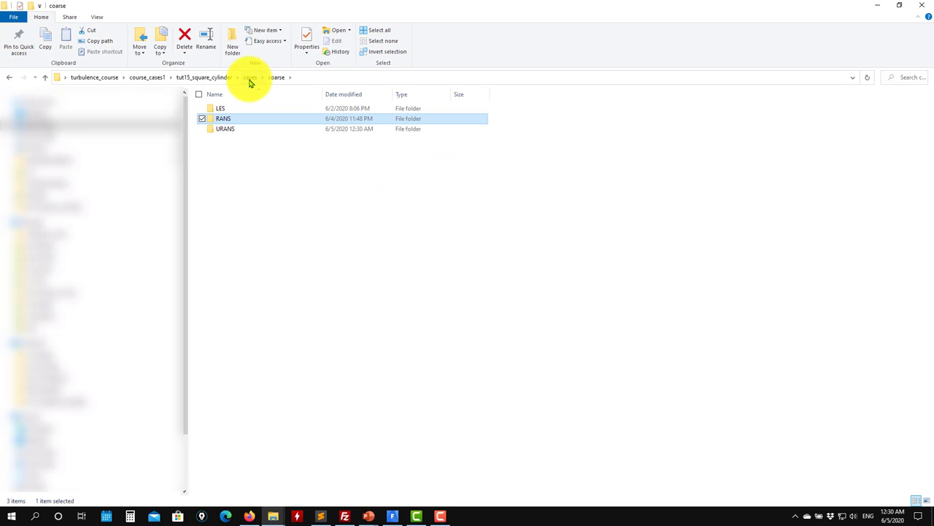
{"action": "double_click", "coordinate": [226, 128]}
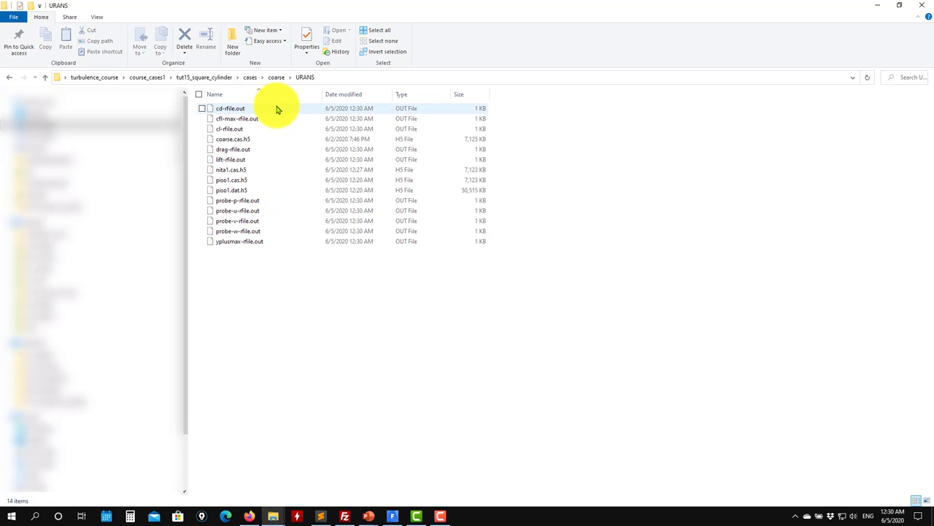
{"action": "left_click", "coordinate": [228, 211]}
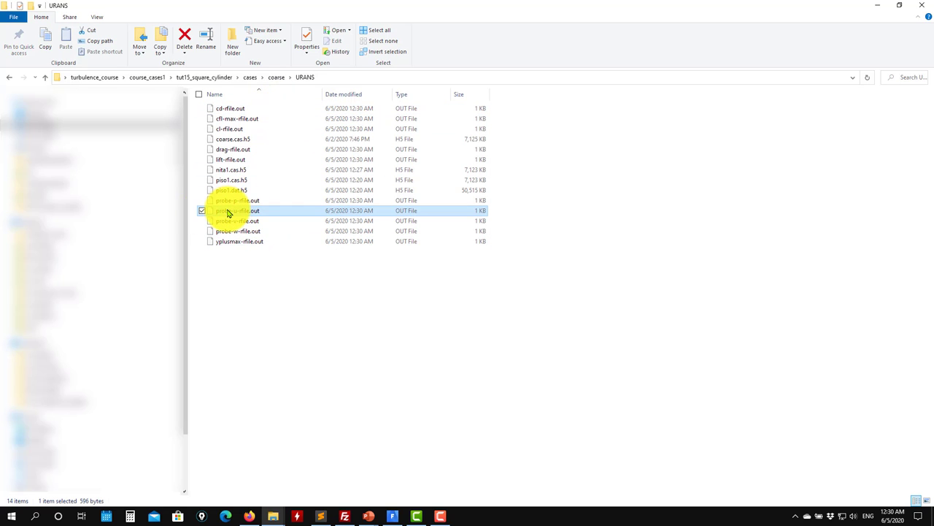
{"action": "right_click", "coordinate": [234, 209]}
{"action": "left_click", "coordinate": [282, 246]}
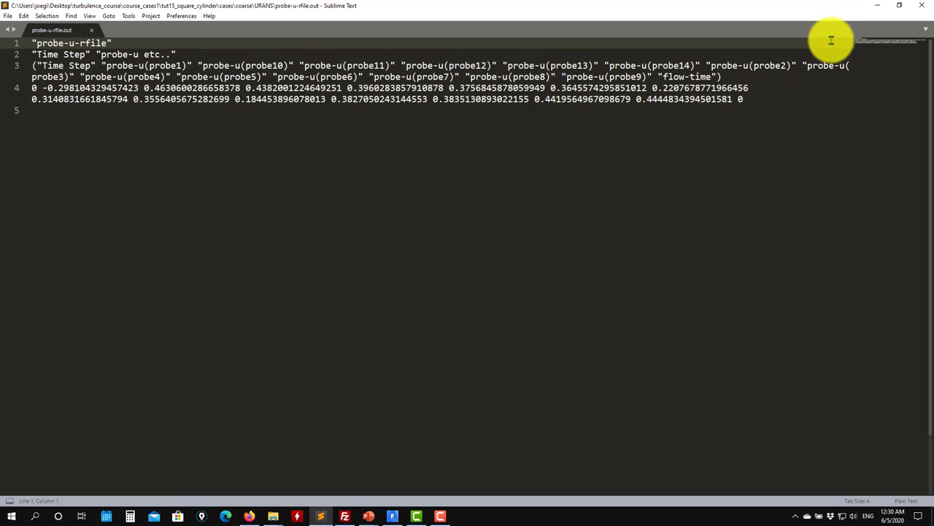
{"action": "left_click", "coordinate": [92, 29]}
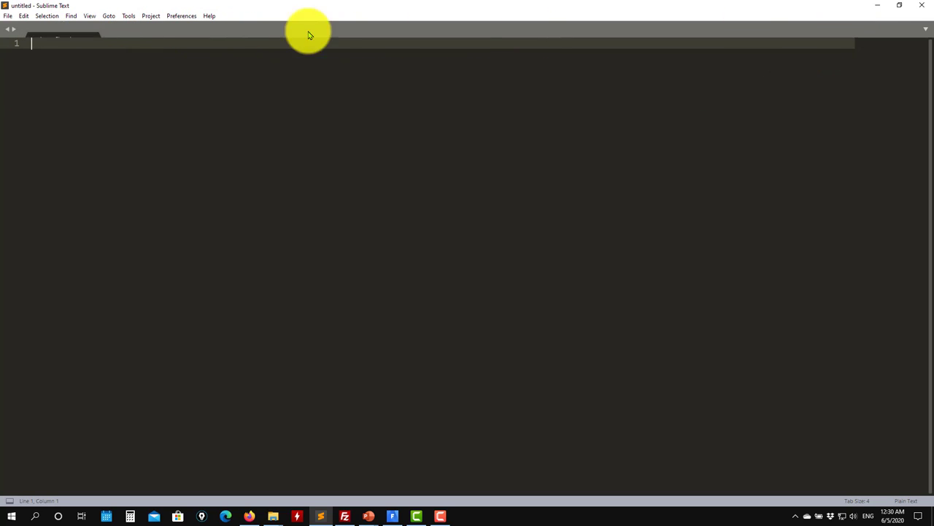
{"action": "left_click", "coordinate": [915, 7]}
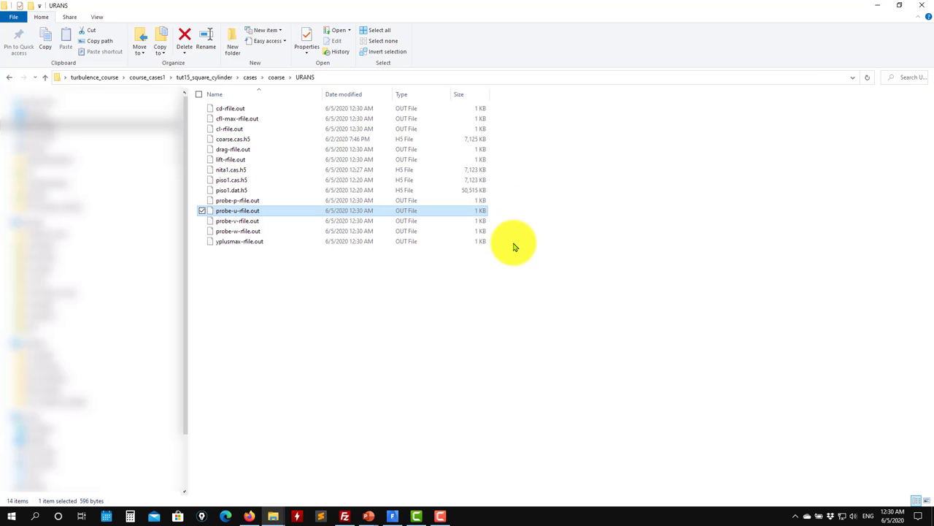
{"action": "left_click", "coordinate": [865, 13]}
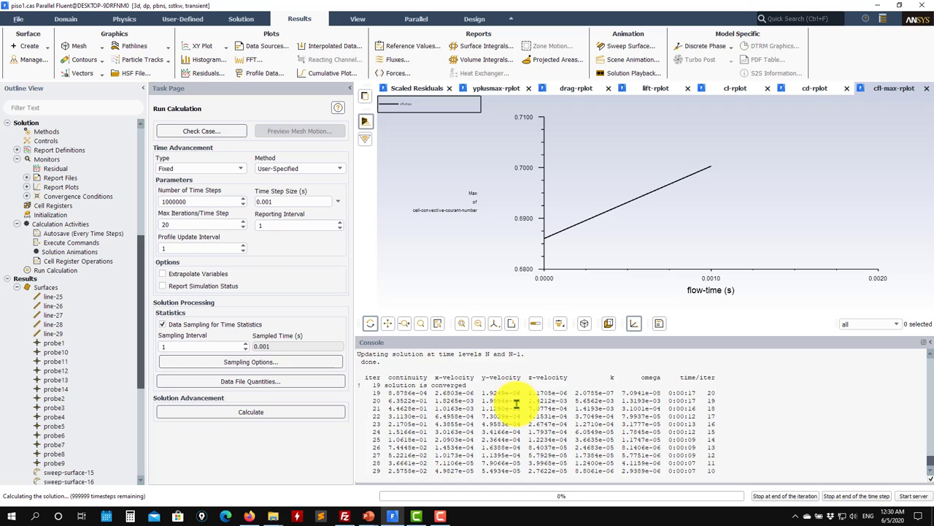
- Check the residuals and maximum Courant number, stop the run at the end of the time step, and set the time step size to 0.002 s
{"action": "left_click", "coordinate": [409, 87]}
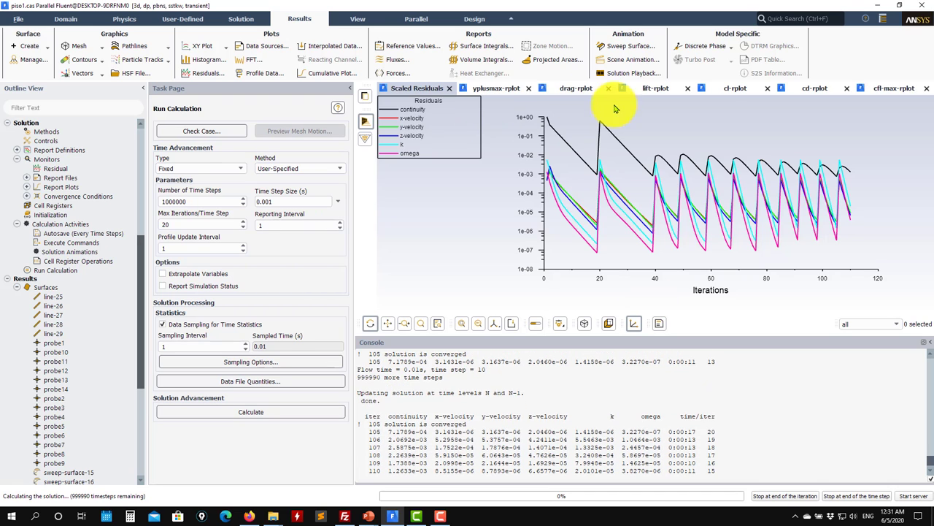
{"action": "left_click", "coordinate": [883, 87]}
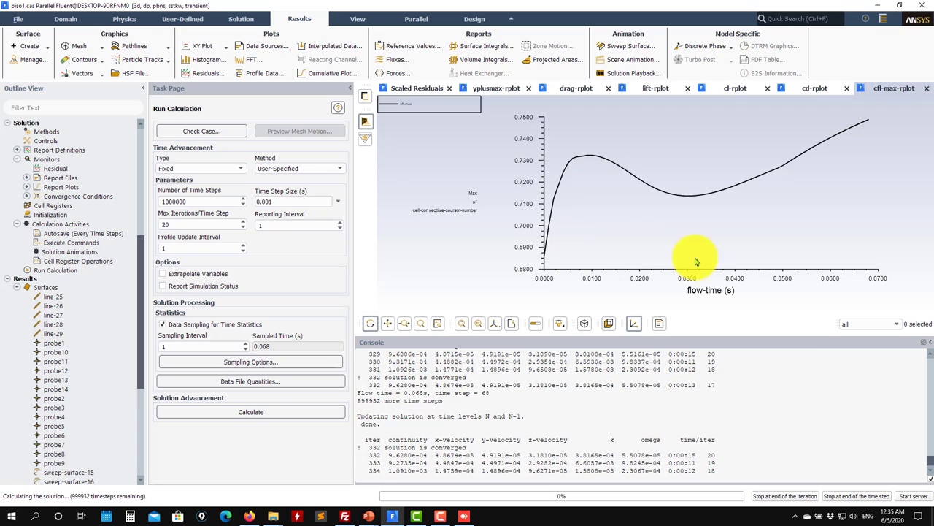
{"action": "left_click", "coordinate": [861, 496]}
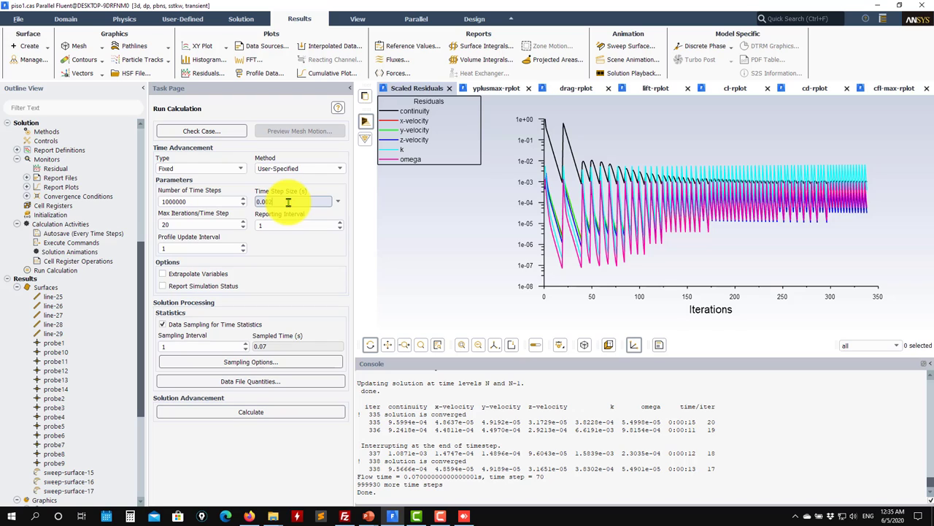
{"action": "left_click", "coordinate": [299, 200]}
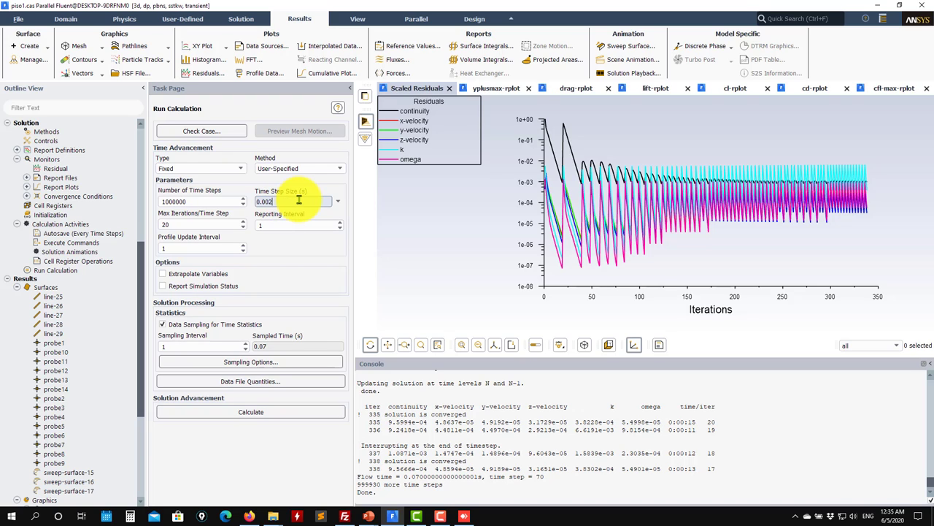
- Review the Courant number, drag and lift coefficient, lift, drag, and maximum y-plus history plots
{"action": "left_click", "coordinate": [894, 88]}
{"action": "left_click", "coordinate": [810, 87]}
{"action": "left_click", "coordinate": [739, 88]}
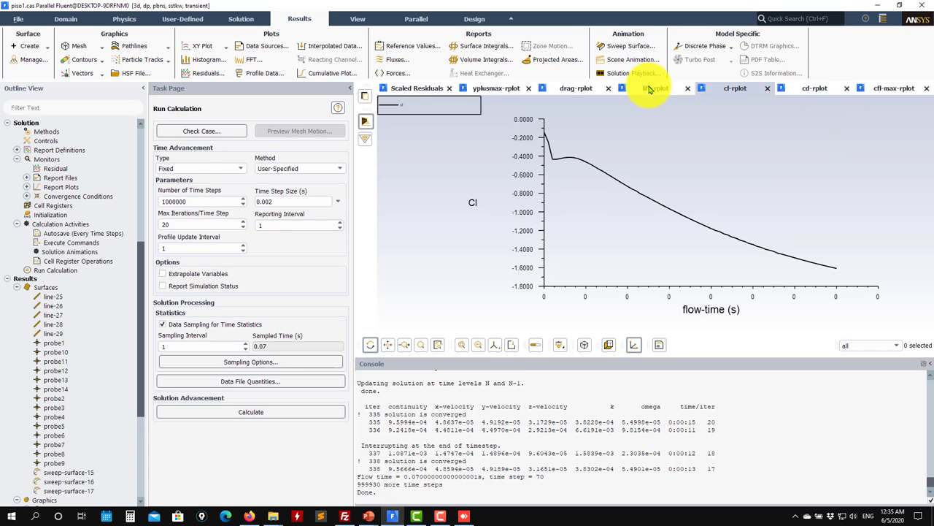
{"action": "left_click", "coordinate": [650, 87]}
{"action": "left_click", "coordinate": [571, 87]}
{"action": "left_click", "coordinate": [494, 87]}
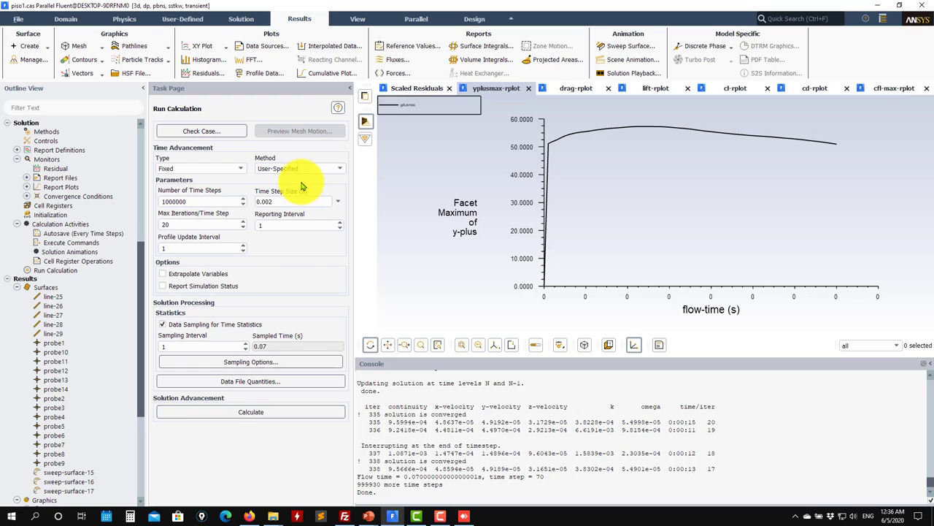
- Resume the calculation with the 0.002 s time step and check the scaled residuals and maximum Courant number plots
{"action": "left_click", "coordinate": [286, 200]}
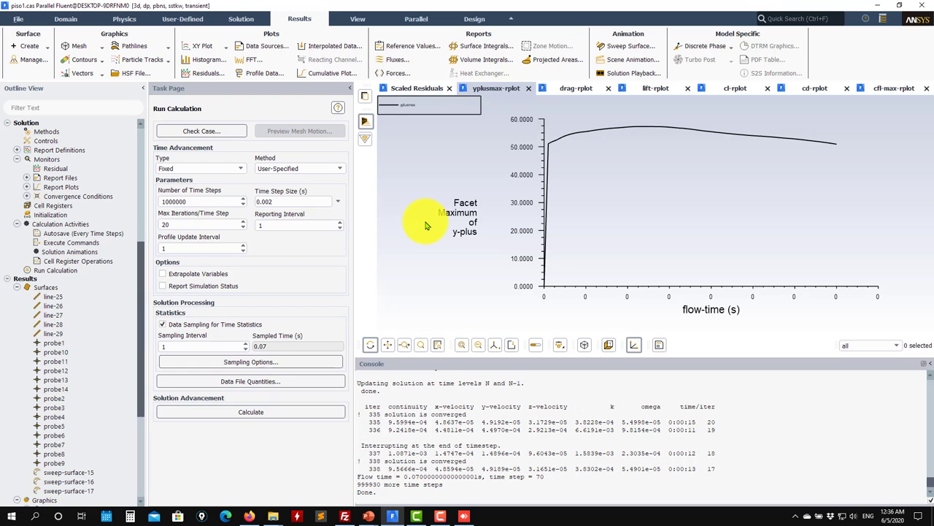
{"action": "left_click", "coordinate": [248, 412]}
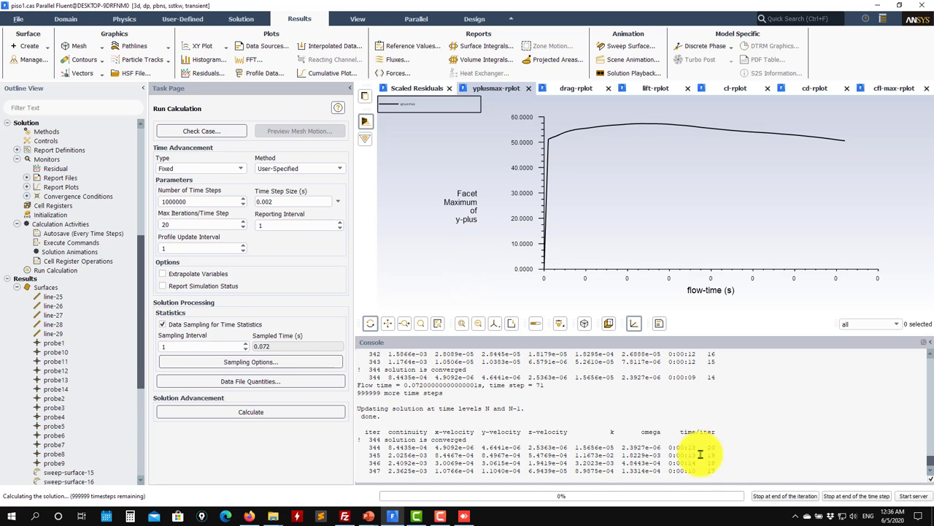
{"action": "left_click", "coordinate": [417, 87]}
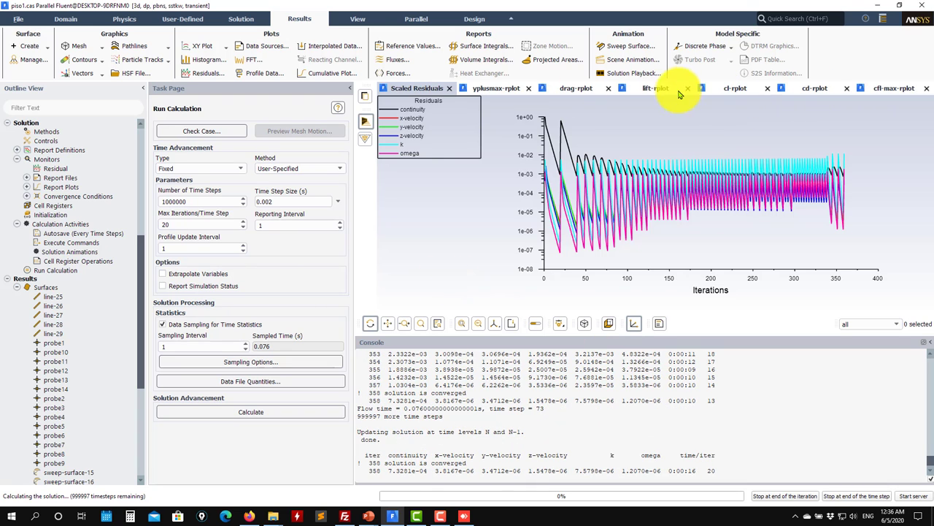
{"action": "left_click", "coordinate": [904, 88]}
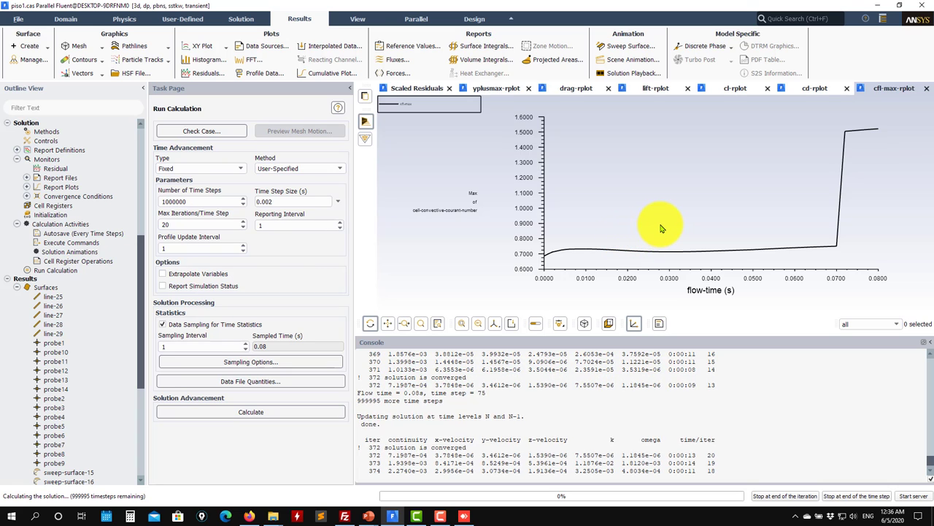
- Stop the run at the end of the time step, restart it with a 0.005 s time step, and view the Courant number plot
{"action": "left_click", "coordinate": [850, 498]}
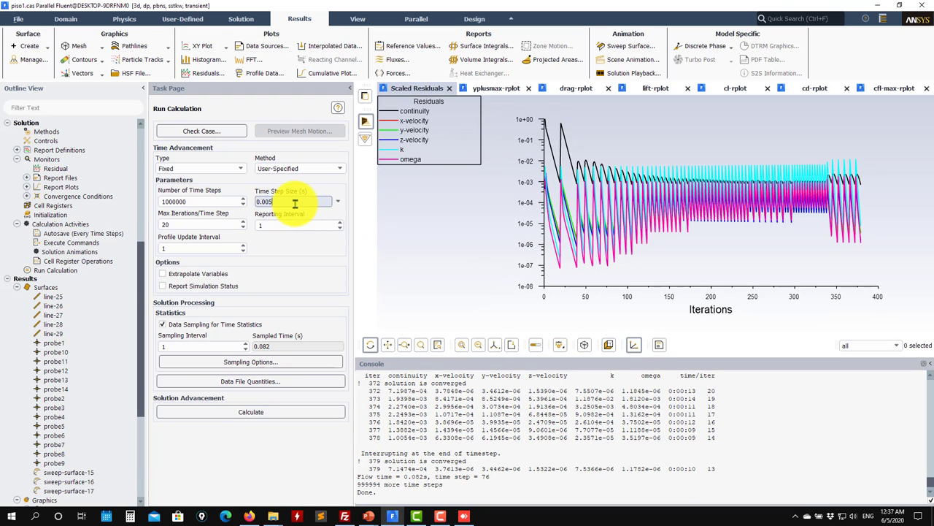
{"action": "left_click", "coordinate": [299, 412]}
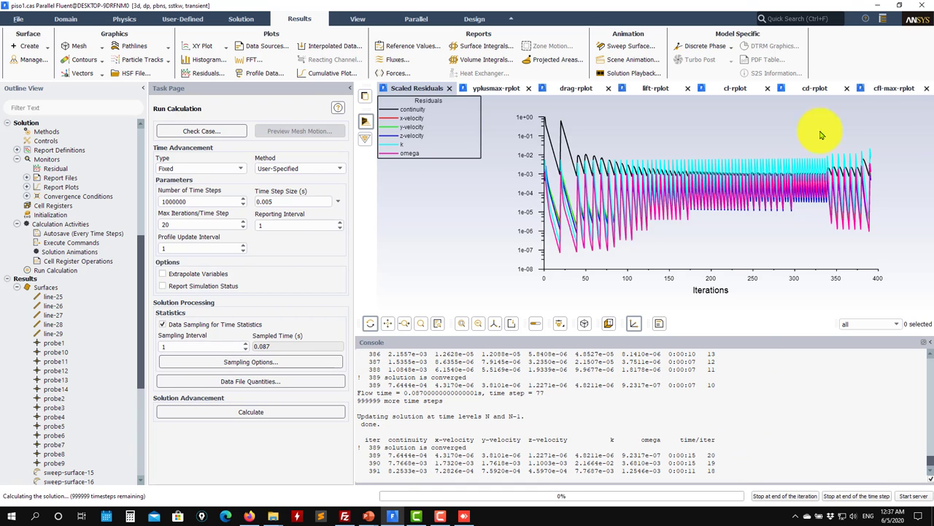
{"action": "left_click", "coordinate": [898, 88]}
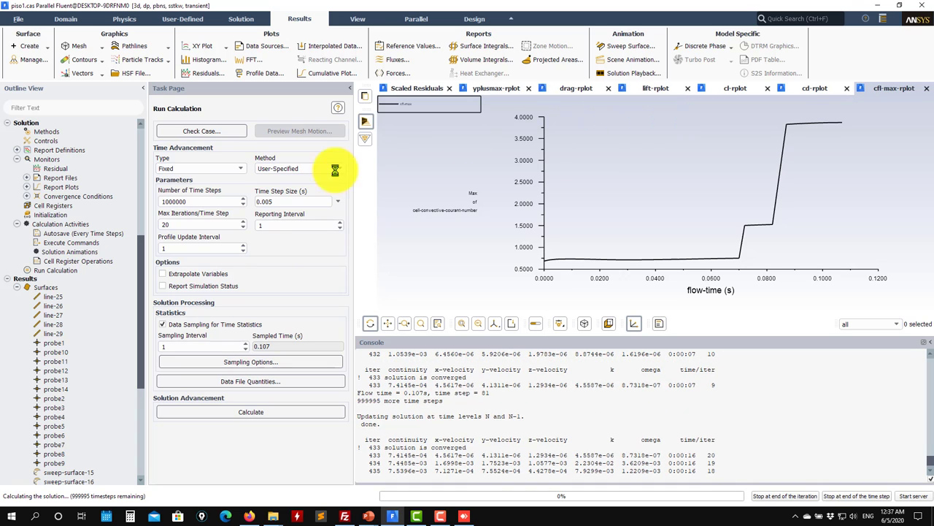
- Stop the run at the end of the time step and restart the calculation with a time step size of 0.01 s
{"action": "left_click", "coordinate": [287, 201]}
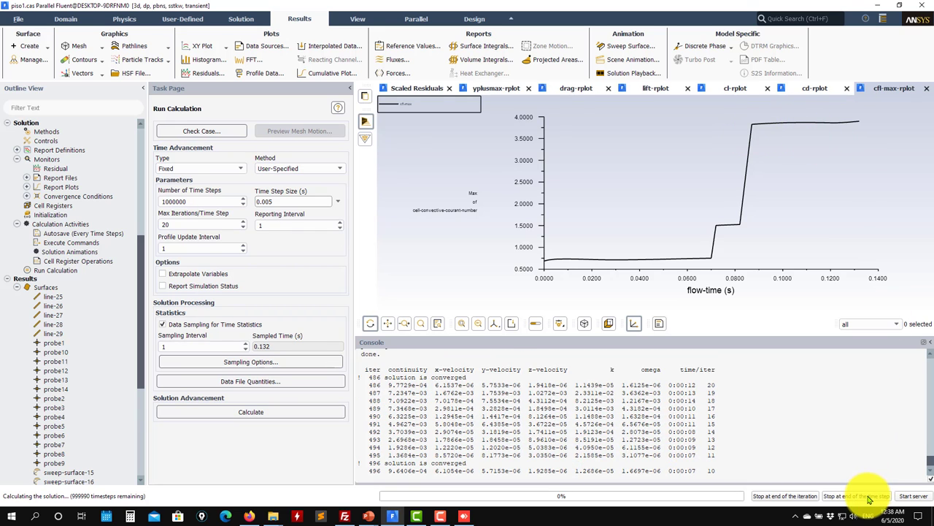
{"action": "double_click", "coordinate": [279, 201]}
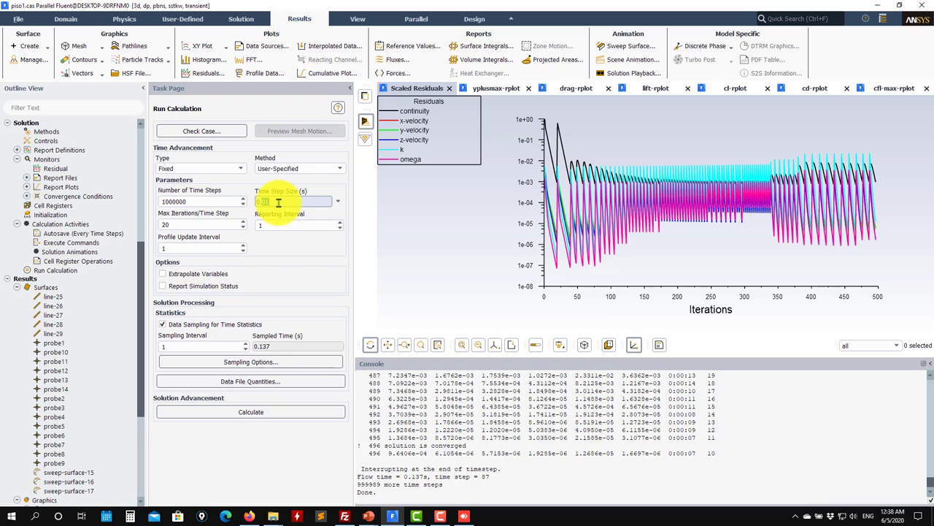
{"action": "left_click", "coordinate": [262, 412]}
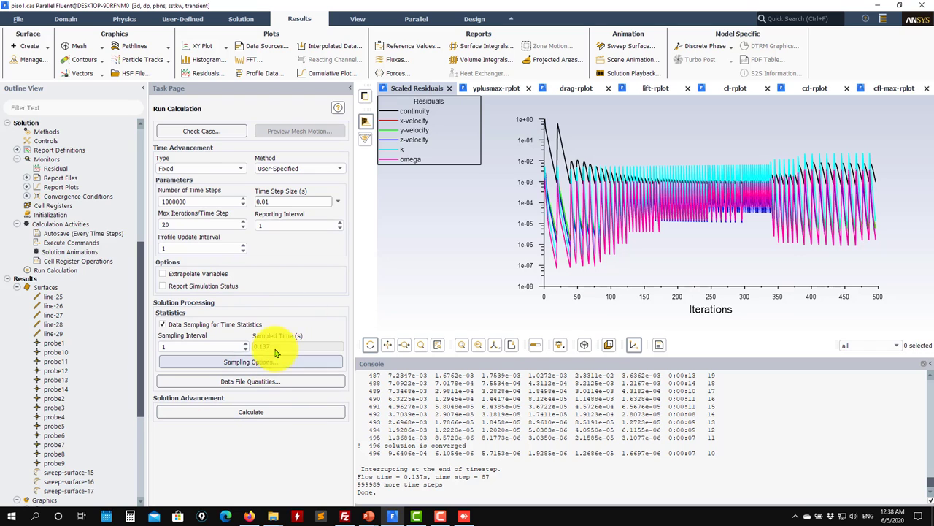
- Run the calculation with the 0.01 s time step and review the maximum Courant number and drag coefficient plots
{"action": "left_click", "coordinate": [251, 411]}
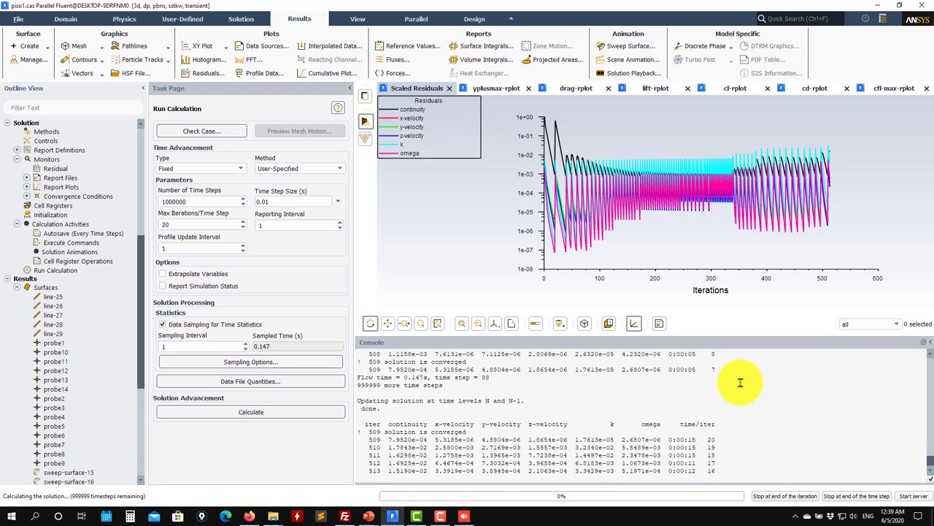
{"action": "left_click", "coordinate": [886, 88]}
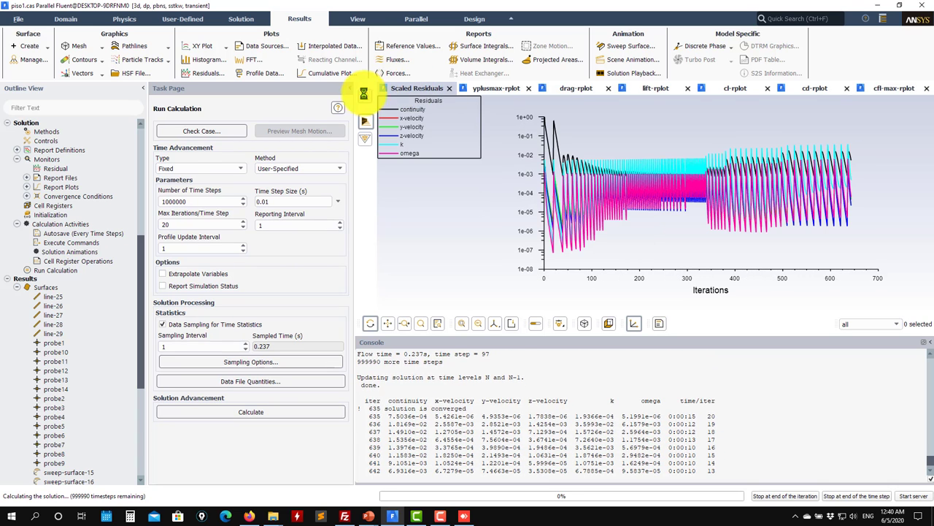
{"action": "left_click", "coordinate": [886, 85]}
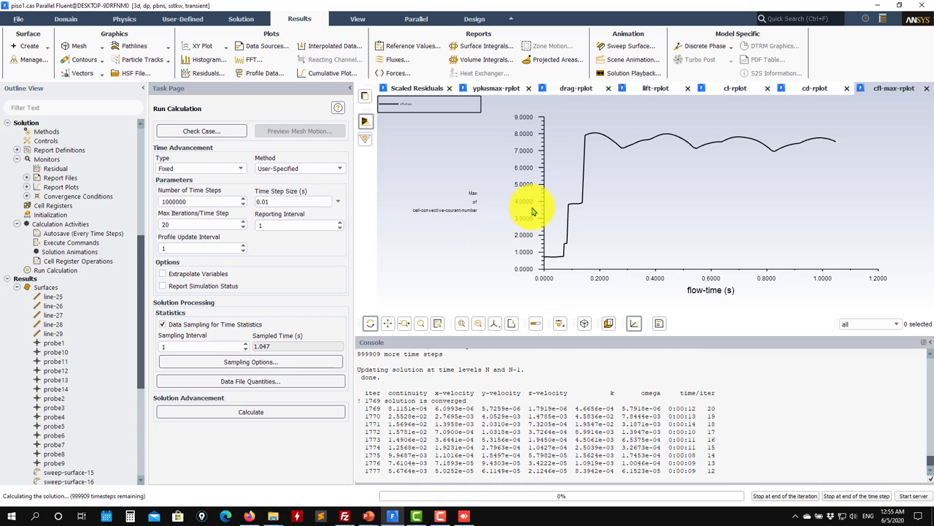
{"action": "left_click", "coordinate": [281, 199]}
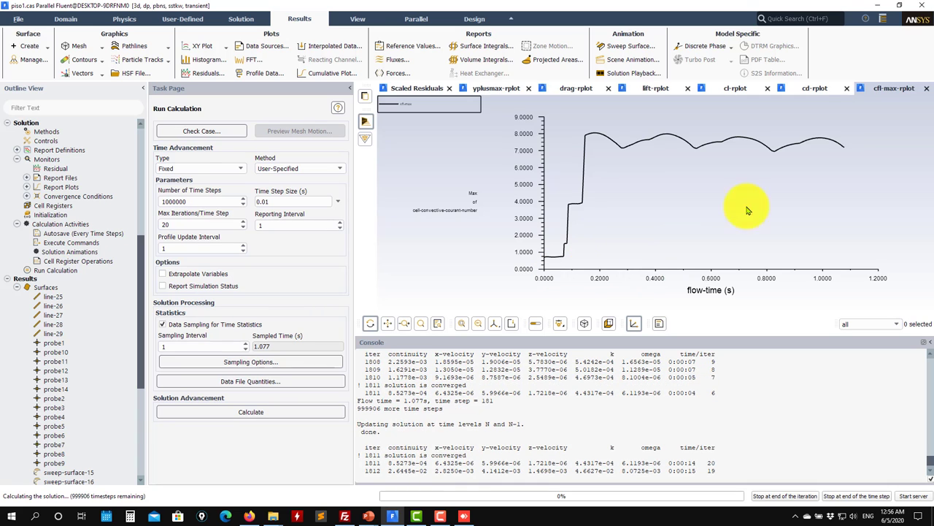
{"action": "left_click", "coordinate": [808, 86]}
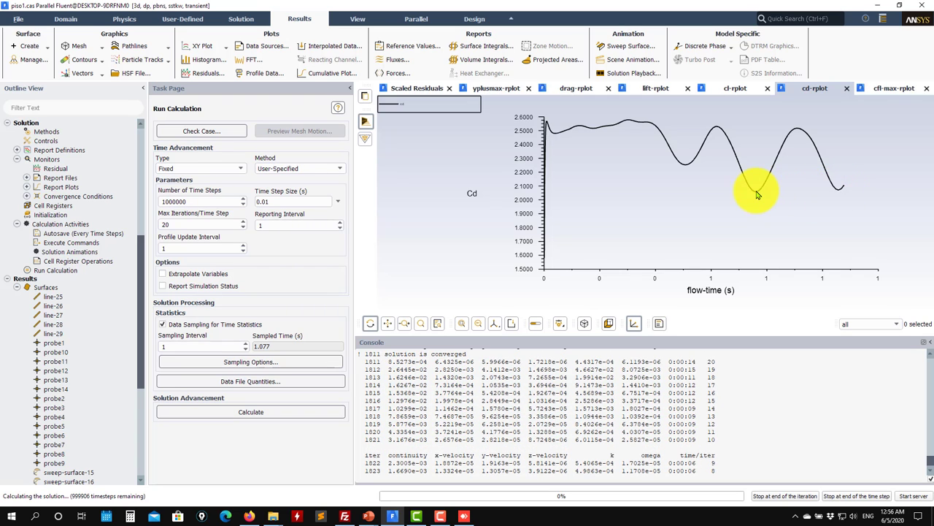
- Stop the run at the end of the time step and open the Fourier Transform (FFT) settings under the results plots
{"action": "left_click", "coordinate": [854, 496]}
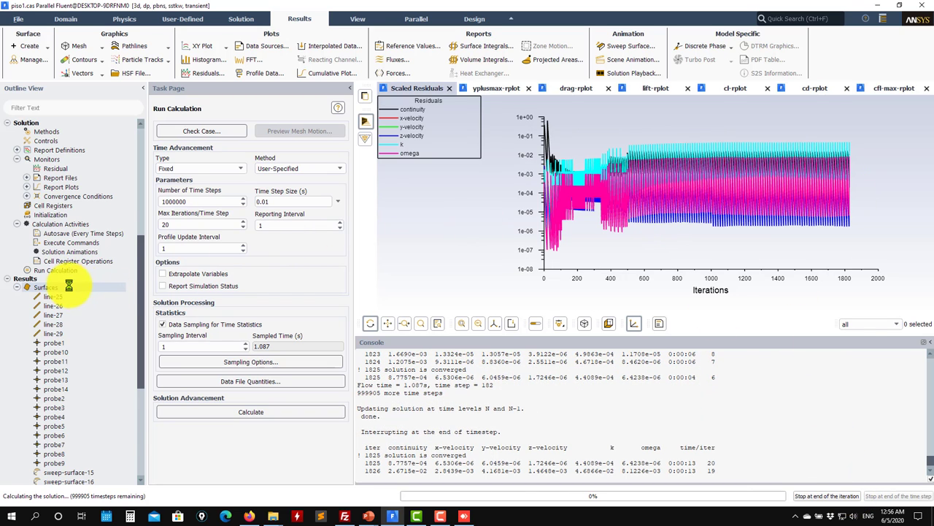
{"action": "scroll", "coordinate": [68, 285], "scroll_direction": "down", "scroll_amount": 5}
{"action": "scroll", "coordinate": [68, 307], "scroll_direction": "down", "scroll_amount": 3}
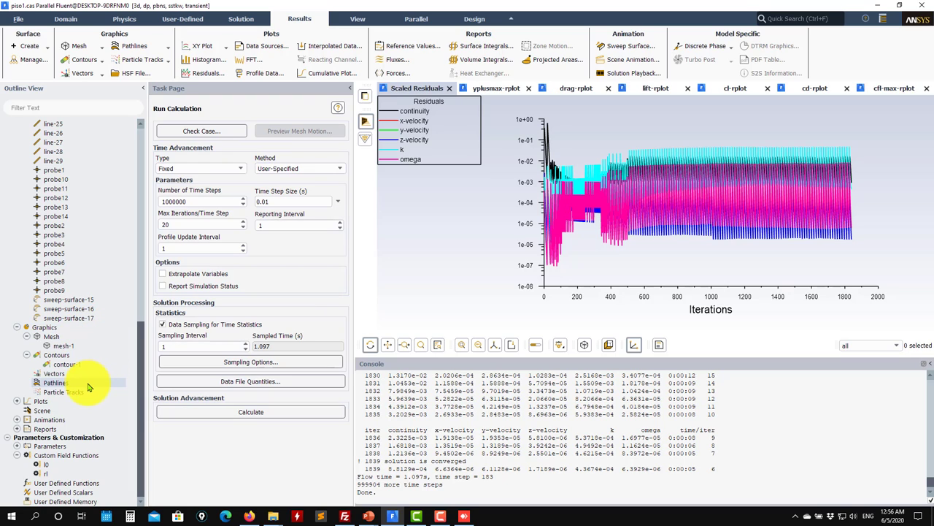
{"action": "left_click", "coordinate": [17, 401]}
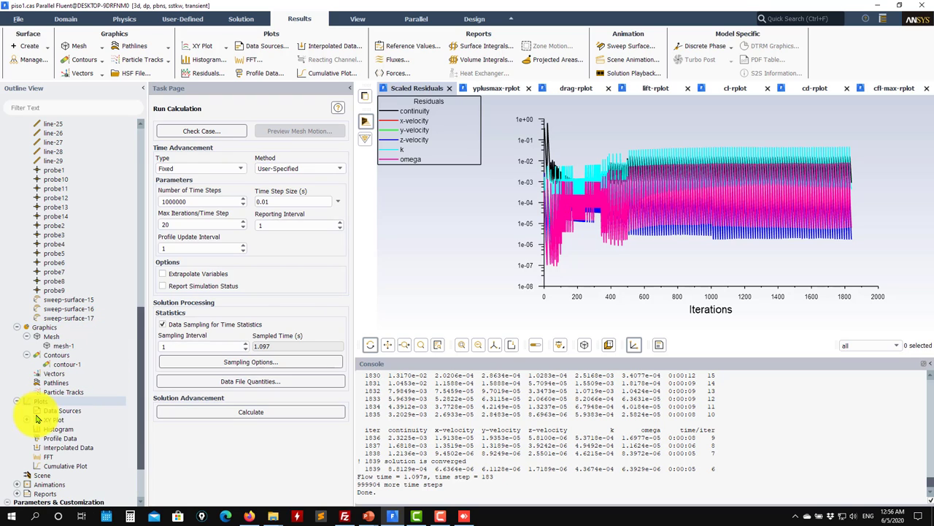
{"action": "double_click", "coordinate": [53, 457]}
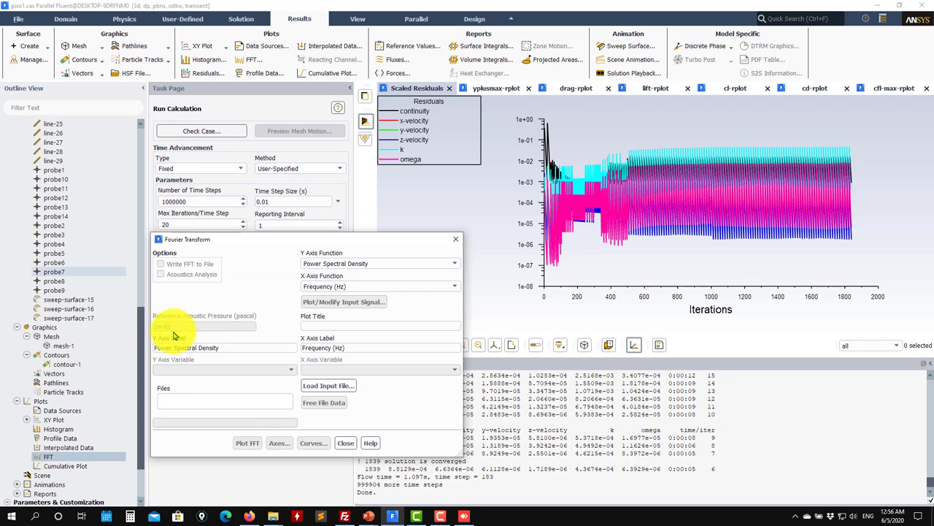
{"action": "left_click_drag", "start_coordinate": [244, 240], "coordinate": [225, 131]}
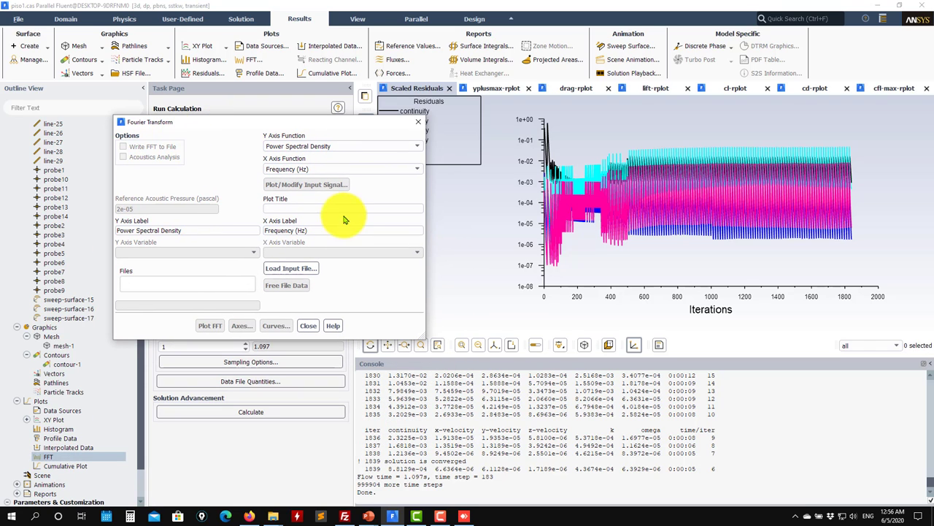
- Load the lift coefficient history file cl-rfile.out from the URANS folder as the input signal for the Fourier transform
{"action": "left_click", "coordinate": [294, 269]}
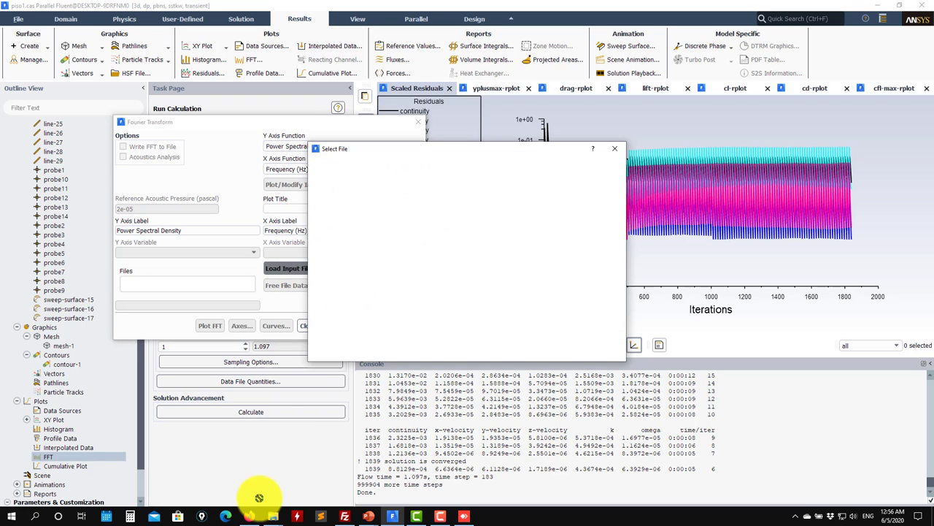
{"action": "mouse_move", "coordinate": [290, 516]}
{"action": "left_click", "coordinate": [314, 478]}
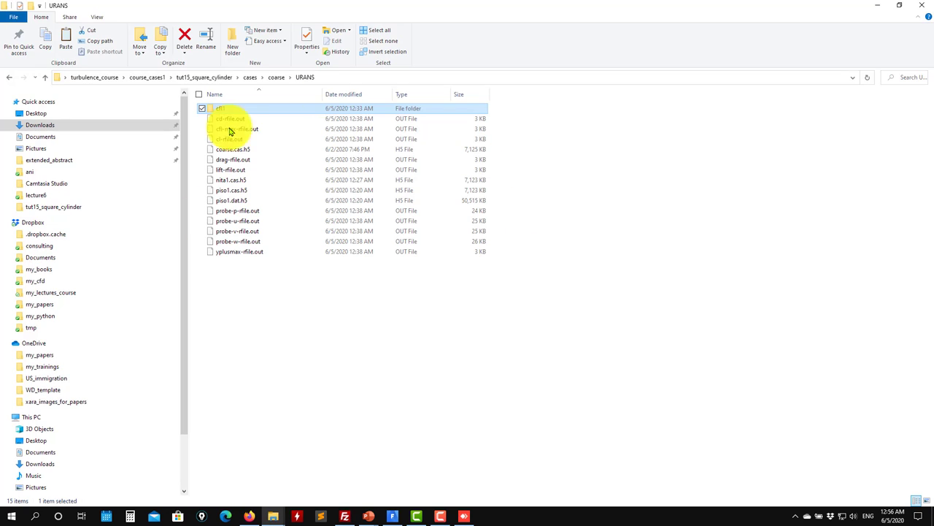
{"action": "left_click", "coordinate": [878, 6]}
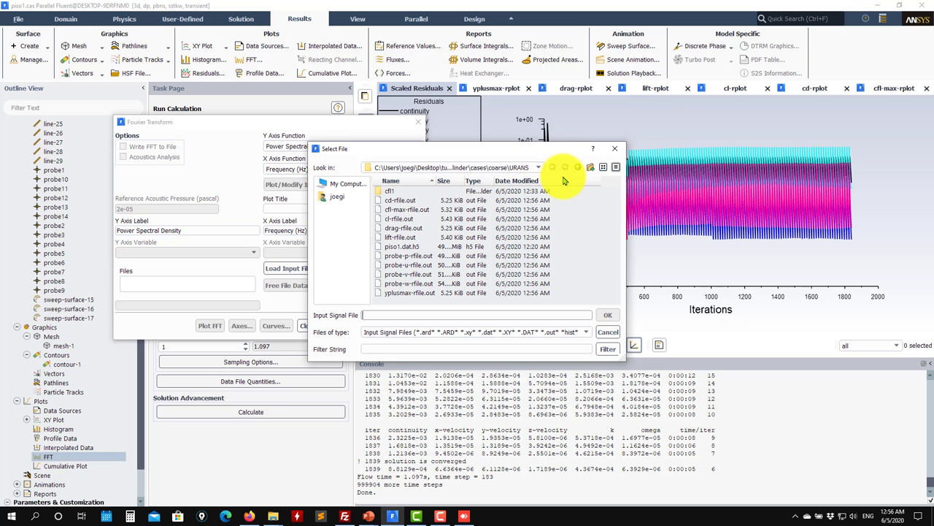
{"action": "left_click", "coordinate": [398, 219]}
{"action": "left_click", "coordinate": [608, 315]}
{"action": "left_click", "coordinate": [209, 327]}
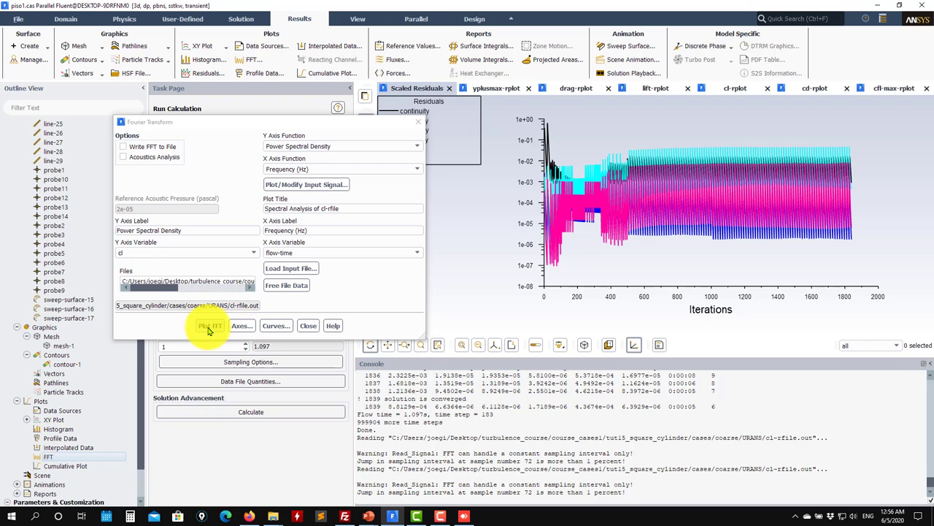
- Plot the lift coefficient input signal against flow time, then replot it clipped to a minimum of 0.6
{"action": "left_click", "coordinate": [305, 185]}
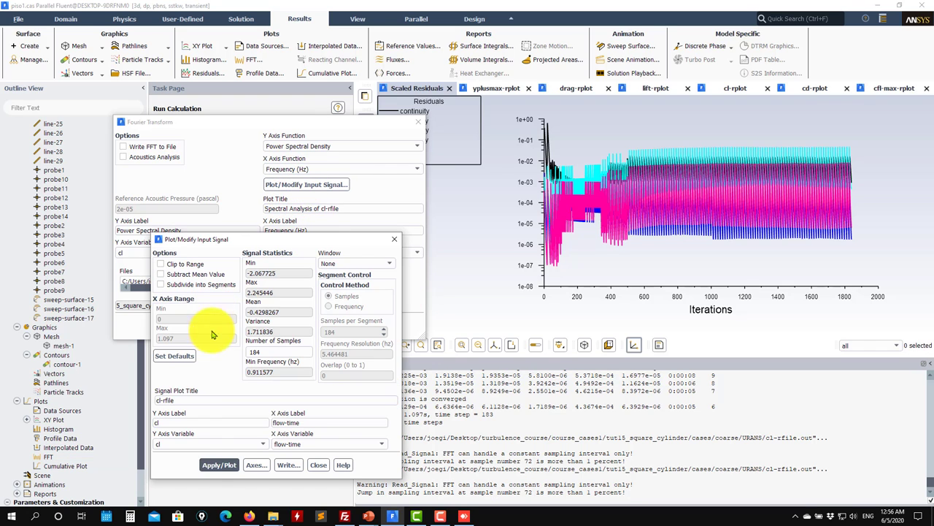
{"action": "left_click", "coordinate": [219, 467]}
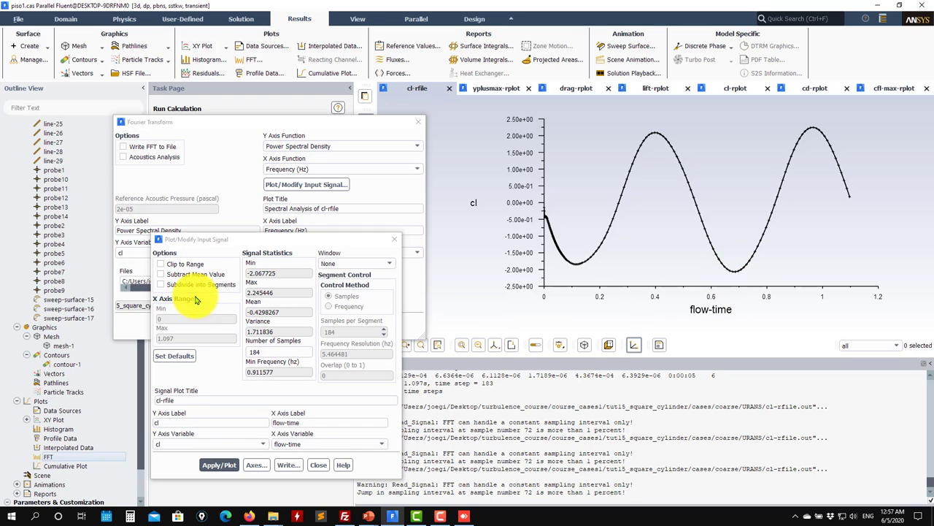
{"action": "left_click", "coordinate": [186, 264]}
{"action": "double_click", "coordinate": [184, 318]}
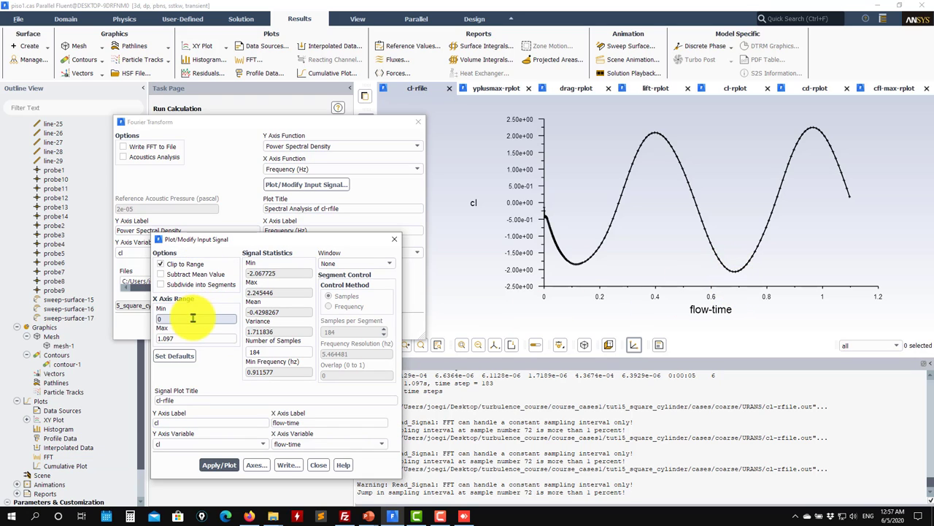
{"action": "type", "text": "0."}
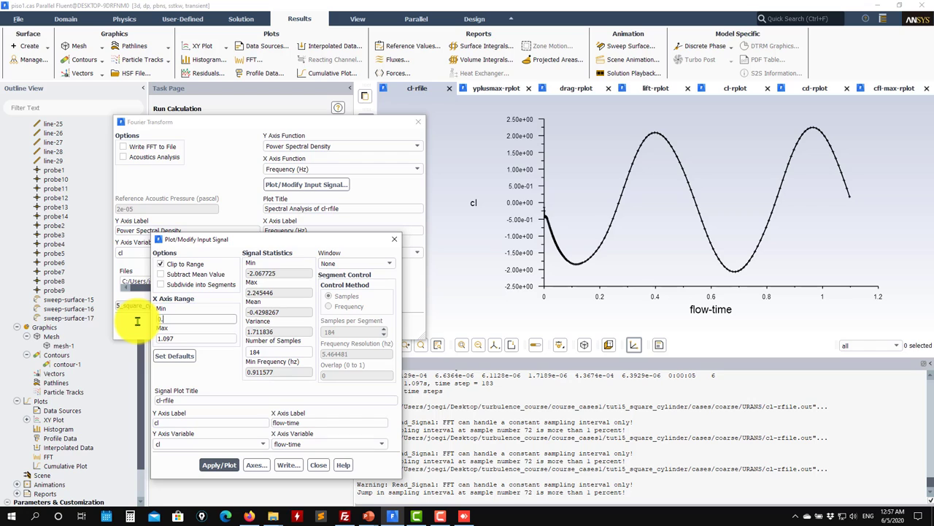
{"action": "type", "text": "6"}
{"action": "left_click", "coordinate": [216, 465]}
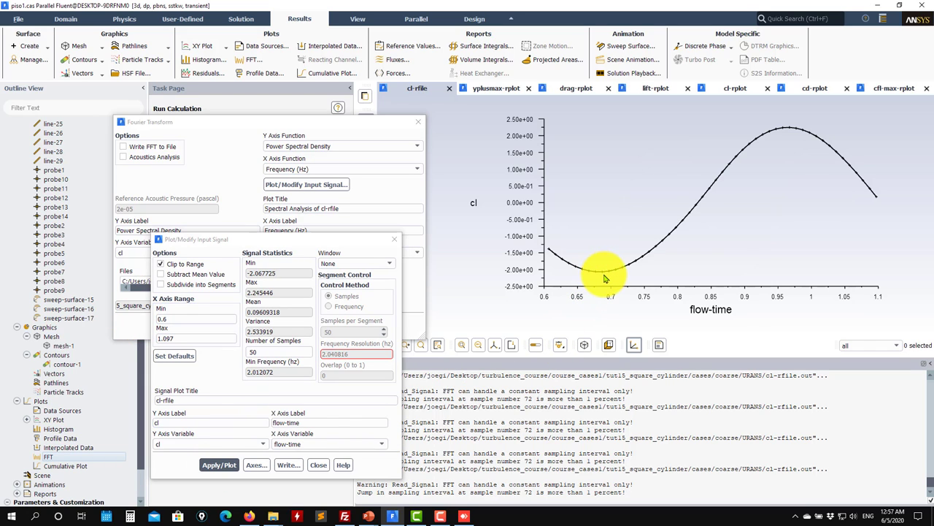
- Set the clipping range minimum to 0.4 and replot the lift coefficient signal
{"action": "double_click", "coordinate": [186, 318]}
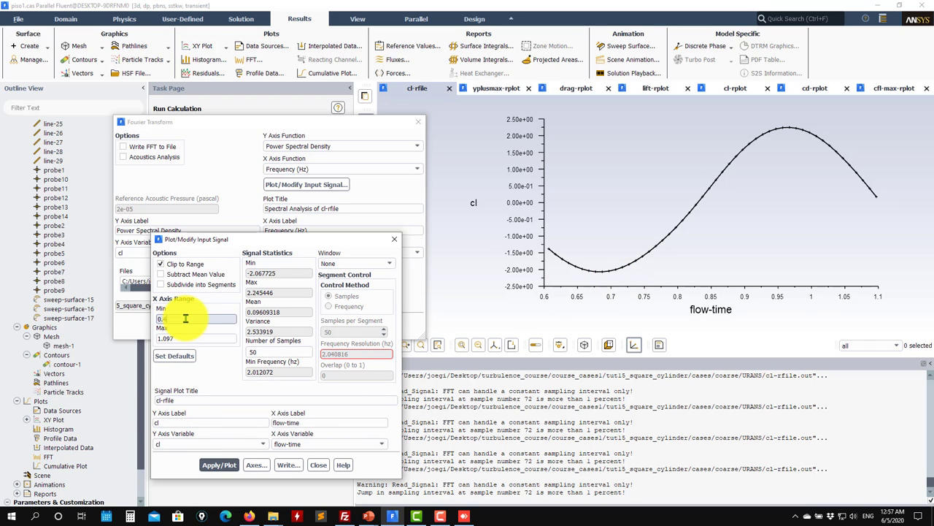
{"action": "type", "text": "0.4"}
{"action": "left_click", "coordinate": [217, 464]}
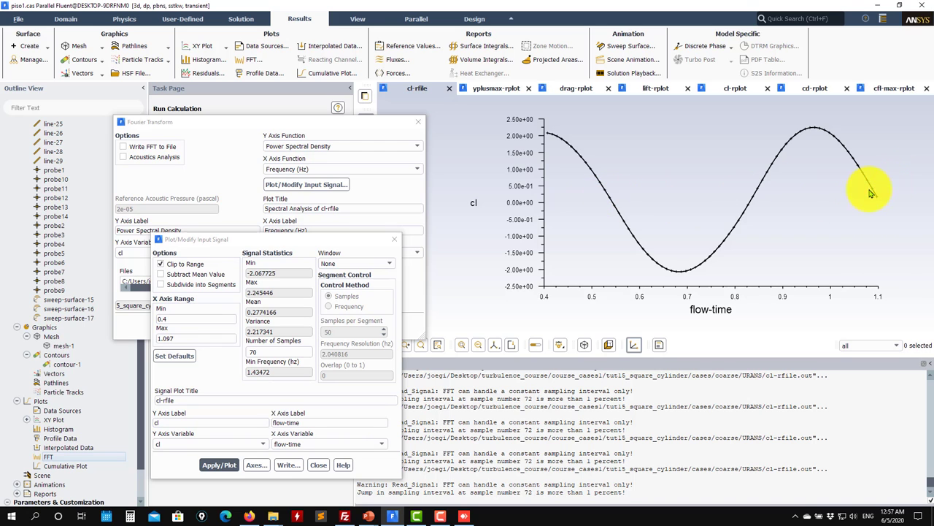
- Examine the clipped lift signal alongside the time step size setting and close the input signal and Fourier transform dialogs
{"action": "left_click_drag", "start_coordinate": [340, 121], "coordinate": [566, 283]}
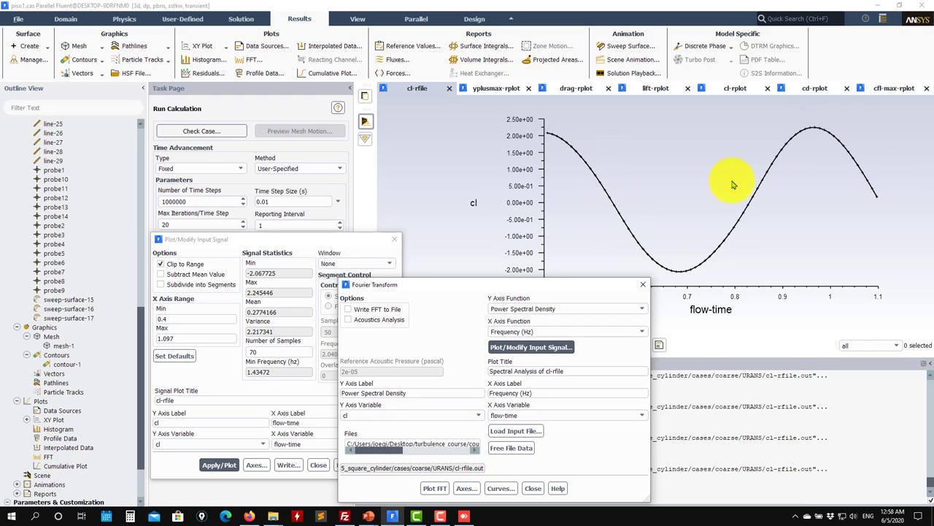
{"action": "double_click", "coordinate": [271, 202]}
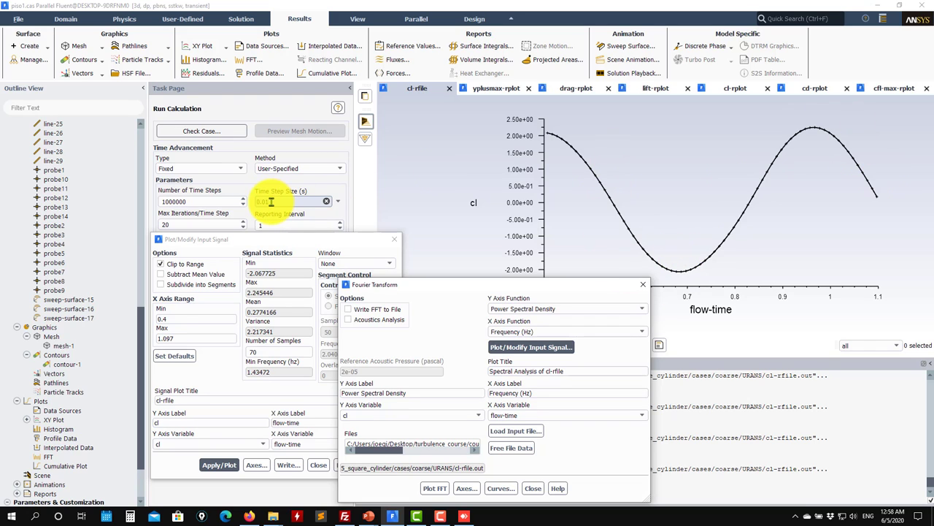
{"action": "left_click", "coordinate": [266, 203]}
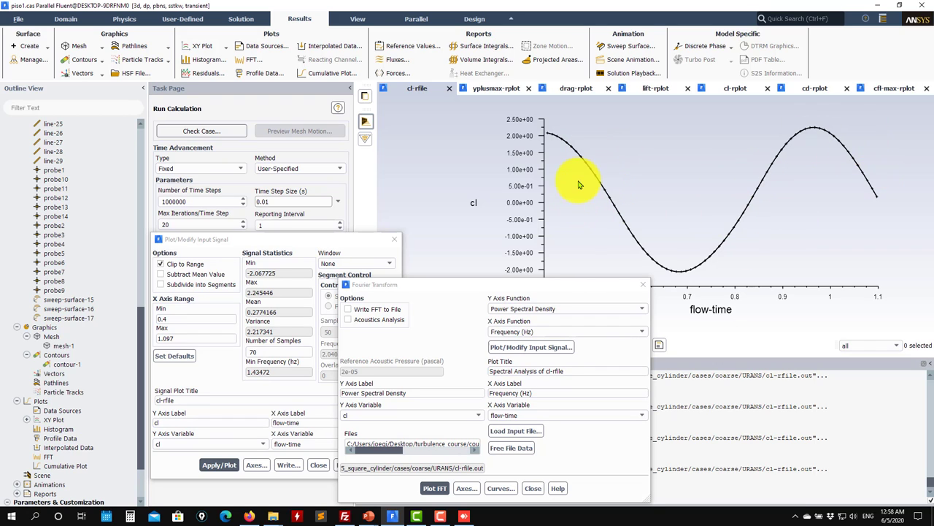
{"action": "left_click", "coordinate": [272, 202]}
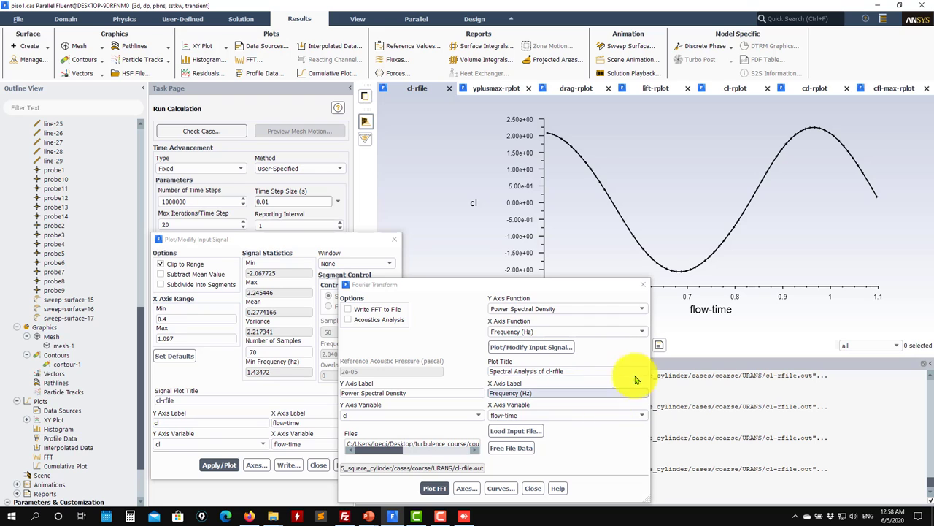
{"action": "left_click_drag", "start_coordinate": [594, 290], "coordinate": [620, 263]}
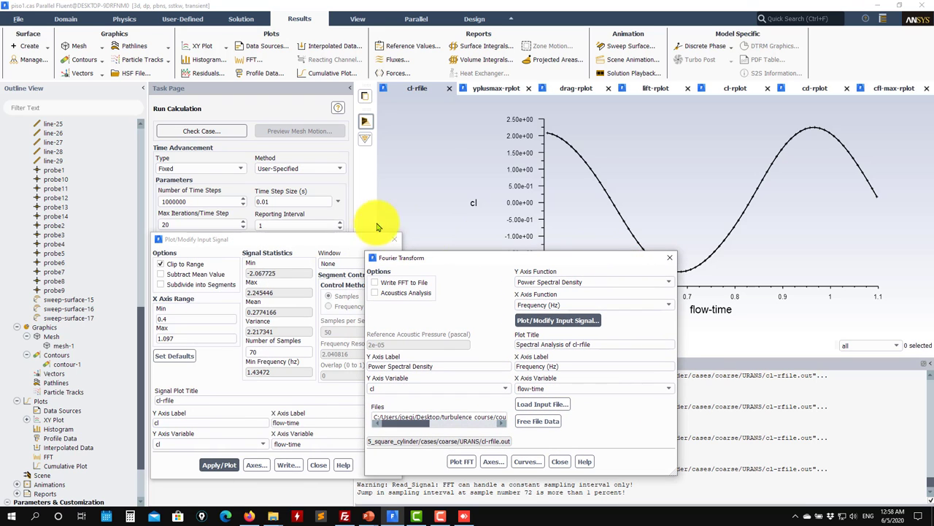
{"action": "left_click_drag", "start_coordinate": [285, 204], "coordinate": [261, 195]}
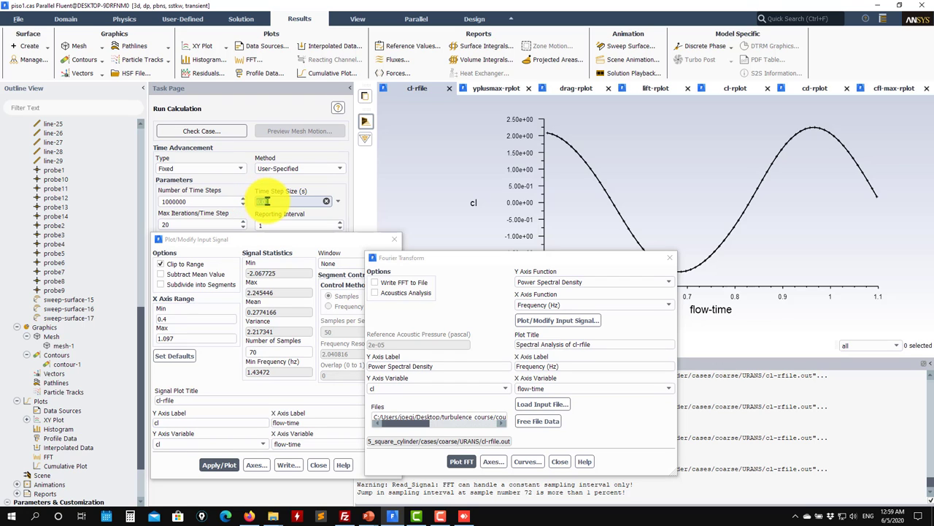
{"action": "left_click", "coordinate": [317, 464]}
{"action": "left_click", "coordinate": [558, 460]}
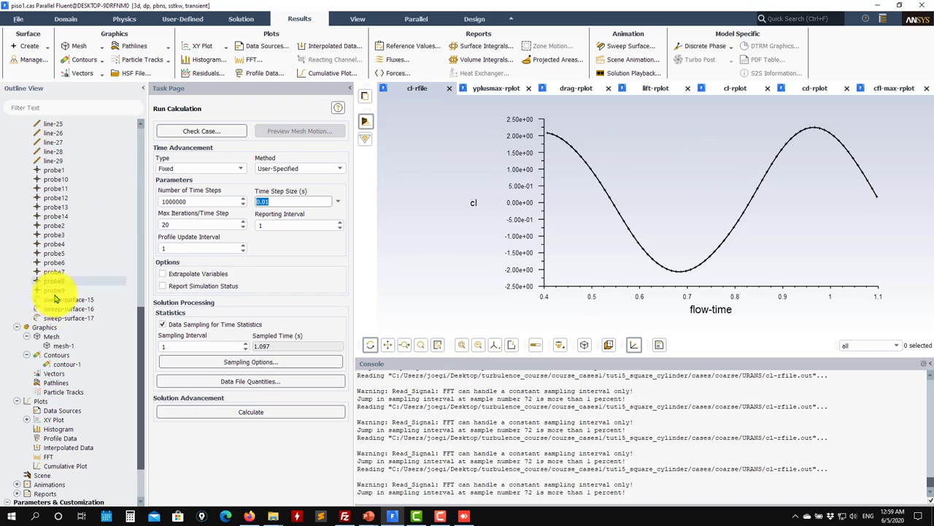
- Switch autosave to flow time with an interval of 0.05 s and turn off retaining only the most recent files
{"action": "scroll", "coordinate": [73, 314], "scroll_direction": "down", "scroll_amount": 3}
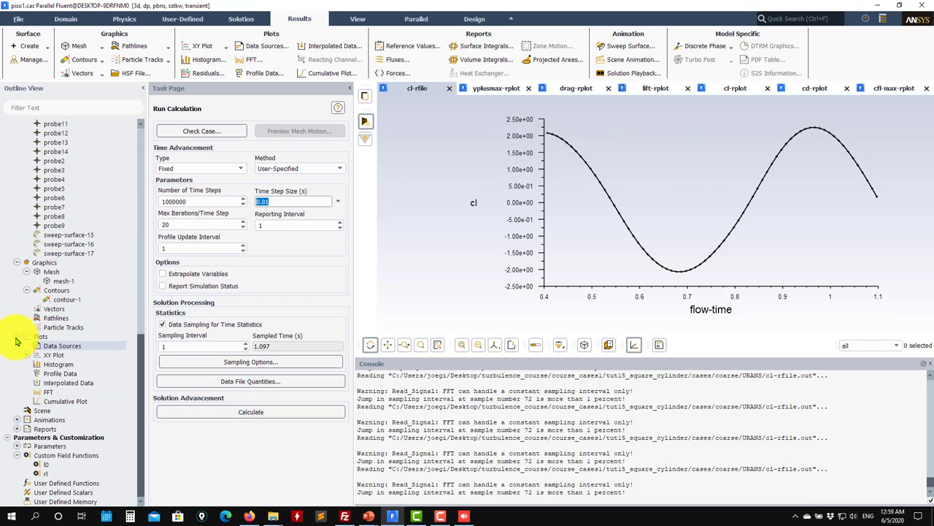
{"action": "scroll", "coordinate": [16, 341], "scroll_direction": "up", "scroll_amount": 8}
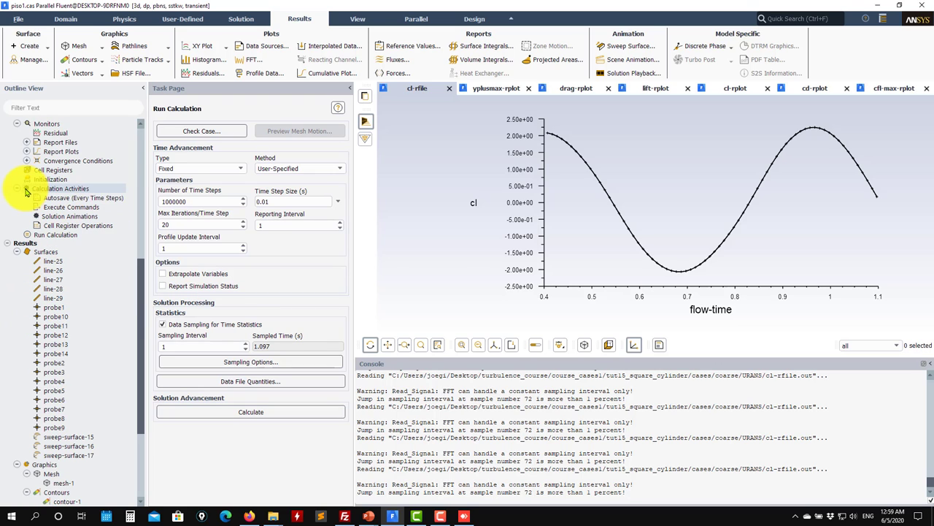
{"action": "double_click", "coordinate": [22, 187]}
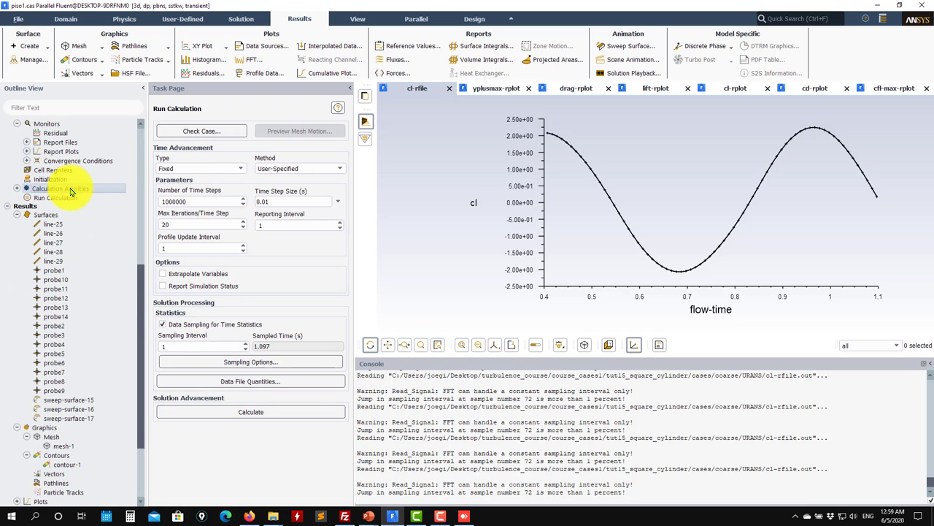
{"action": "left_click", "coordinate": [246, 135]}
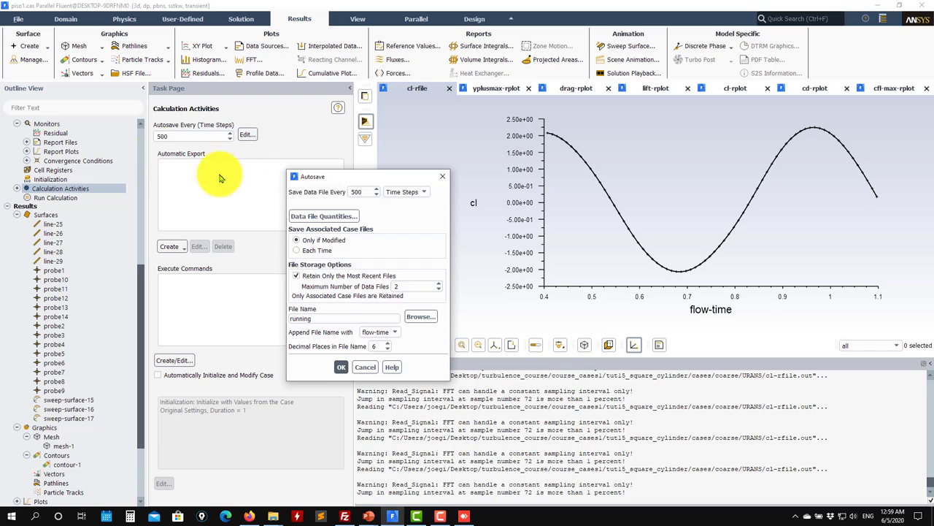
{"action": "left_click", "coordinate": [417, 192]}
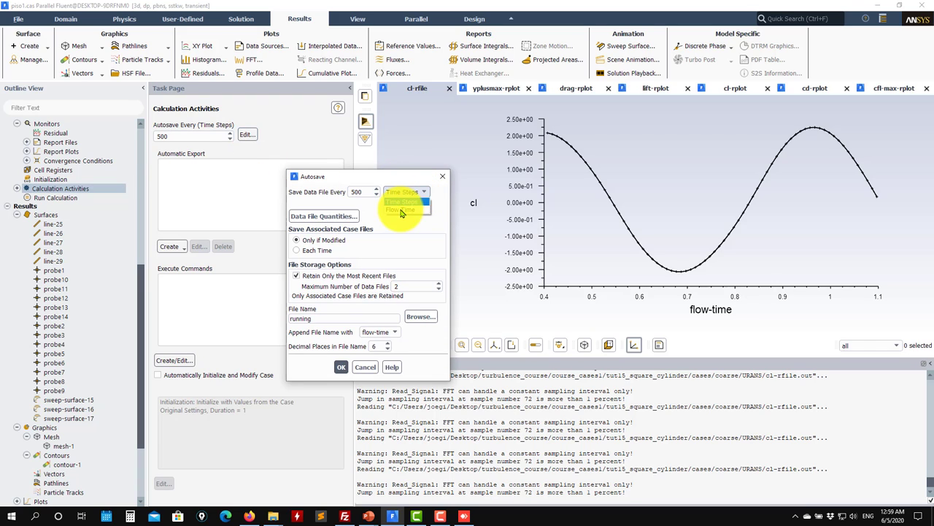
{"action": "left_click", "coordinate": [408, 211]}
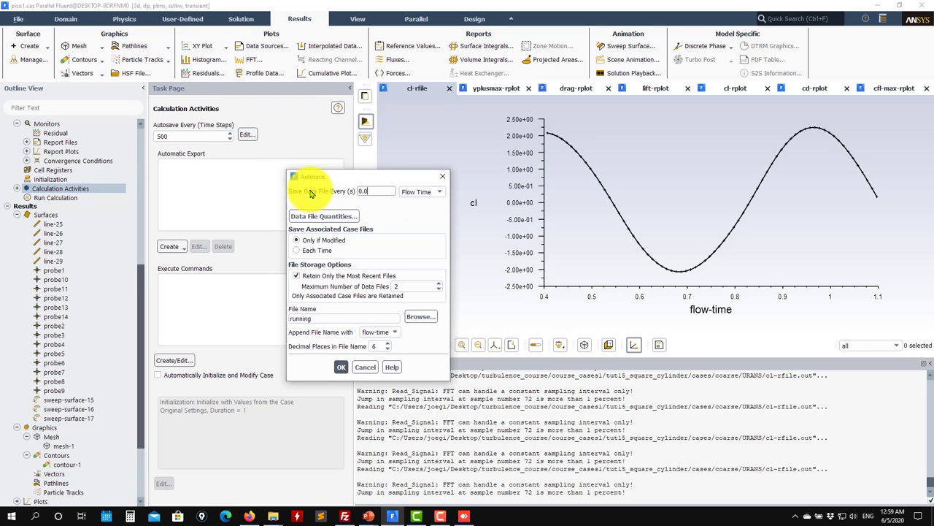
{"action": "type", "text": "0.05"}
{"action": "left_click", "coordinate": [347, 277]}
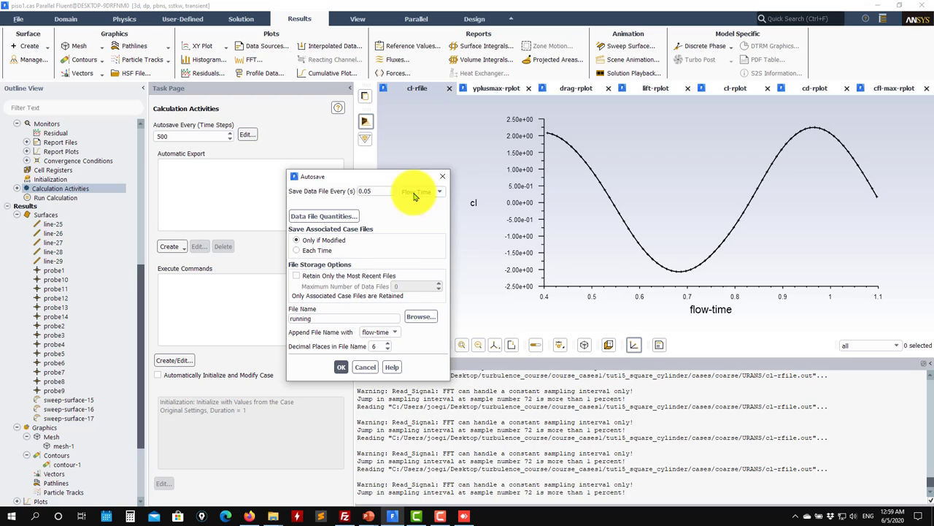
- Set the autosave interval to 0.5 s, retain only the most recent files with a maximum of 5 data files, and apply
{"action": "double_click", "coordinate": [380, 191]}
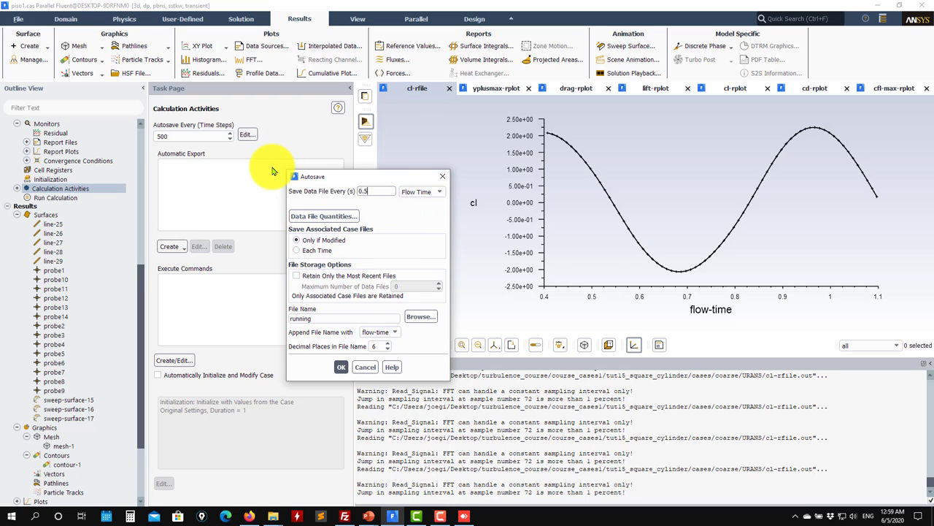
{"action": "left_click", "coordinate": [345, 276]}
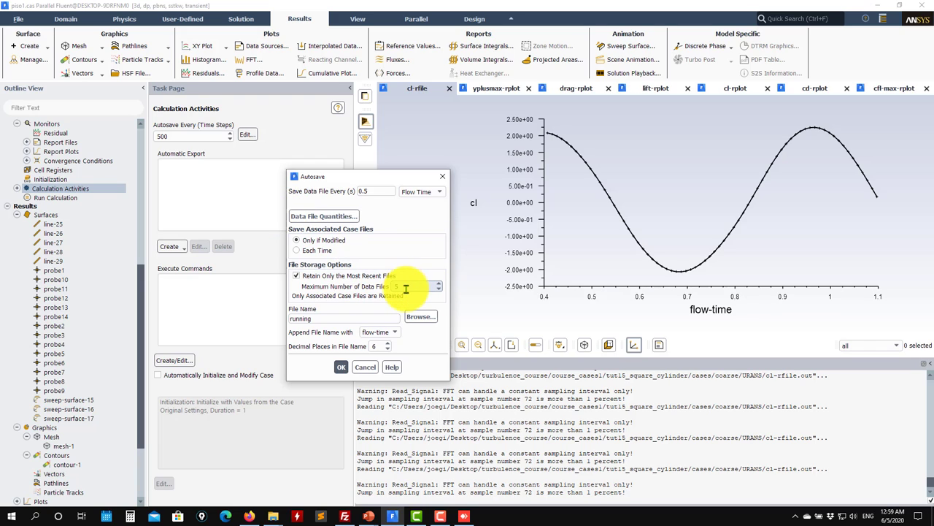
{"action": "double_click", "coordinate": [406, 288]}
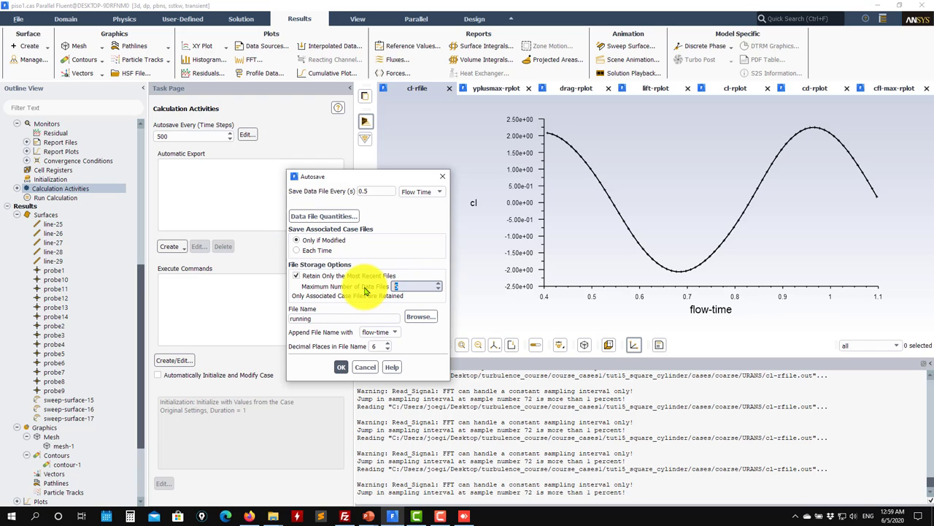
{"action": "left_click", "coordinate": [338, 367]}
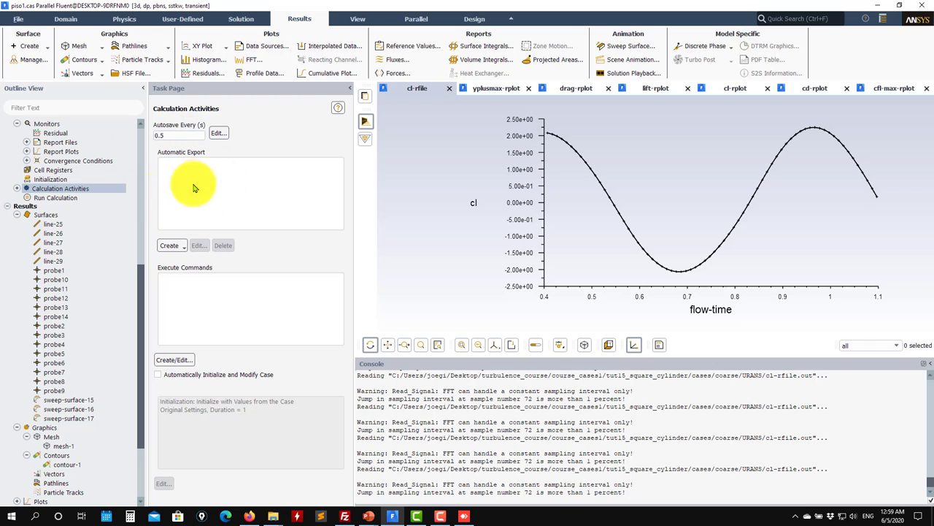
- Create an automatic solution data export with EnSight Case Gold as the file type
{"action": "left_click", "coordinate": [178, 246]}
{"action": "left_click", "coordinate": [184, 262]}
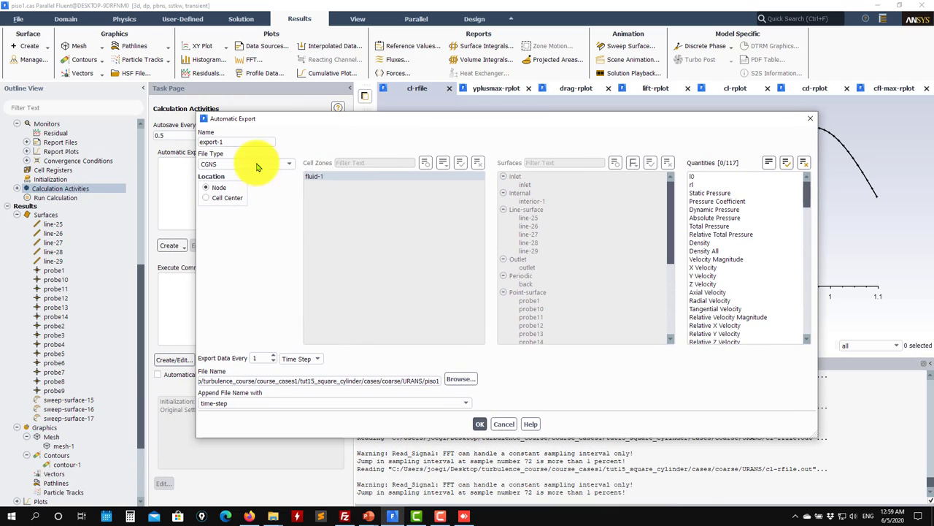
{"action": "left_click", "coordinate": [291, 163]}
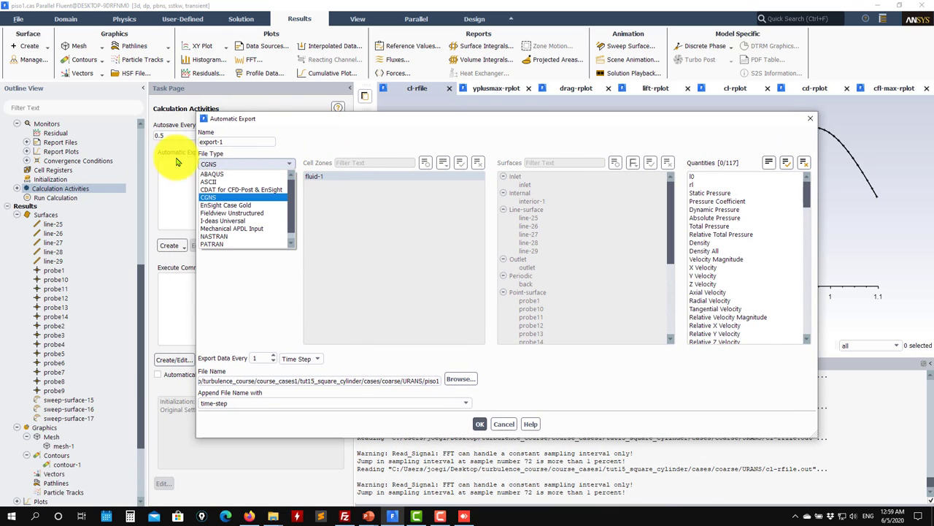
{"action": "left_click_drag", "start_coordinate": [291, 189], "coordinate": [295, 214]}
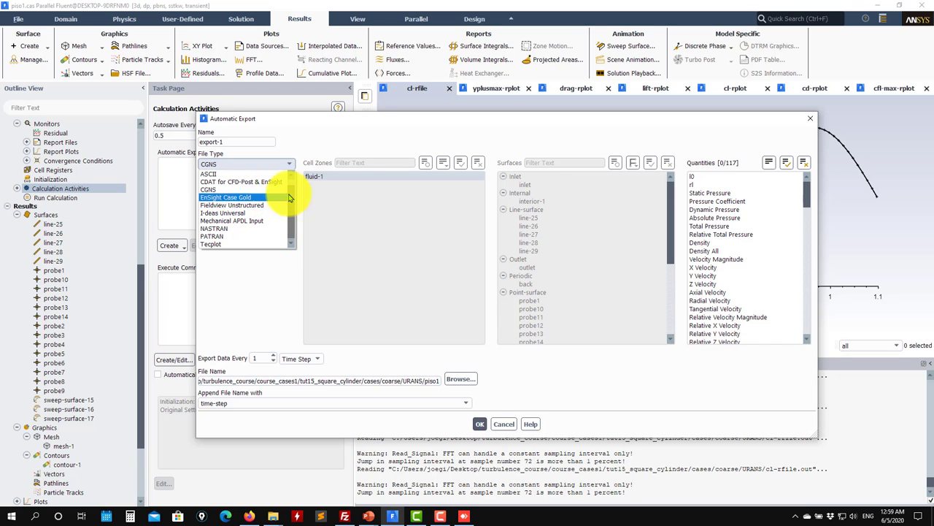
{"action": "left_click", "coordinate": [222, 198]}
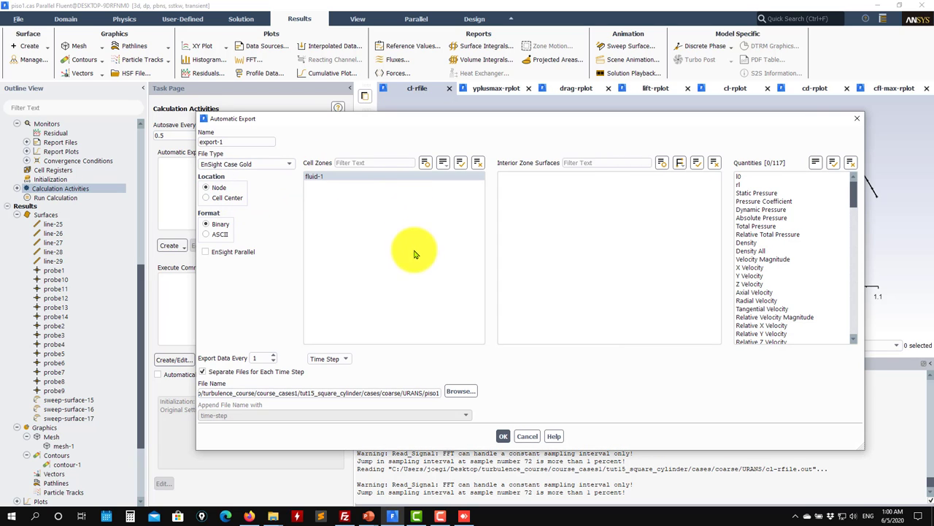
- Replace the export's full file path with the file name xens
{"action": "double_click", "coordinate": [404, 392]}
{"action": "left_click", "coordinate": [410, 394]}
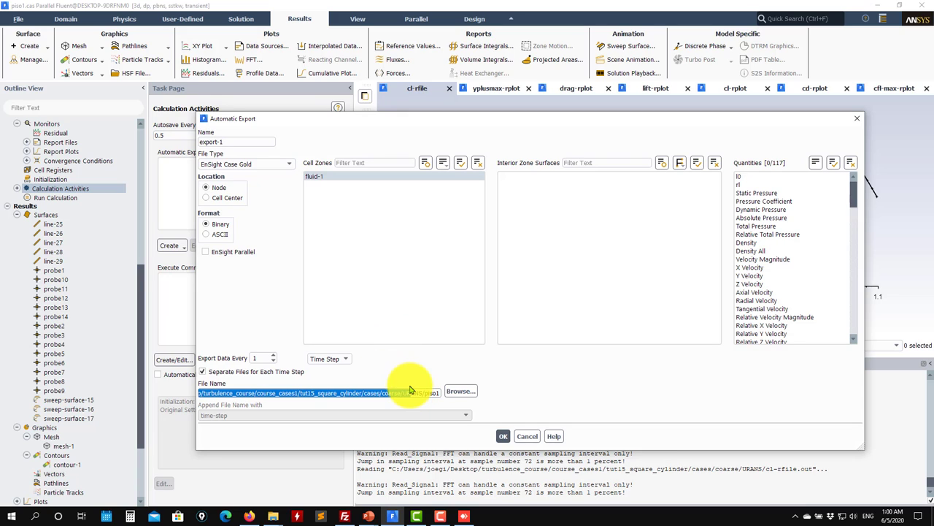
{"action": "left_click", "coordinate": [413, 393]}
{"action": "double_click", "coordinate": [416, 391]}
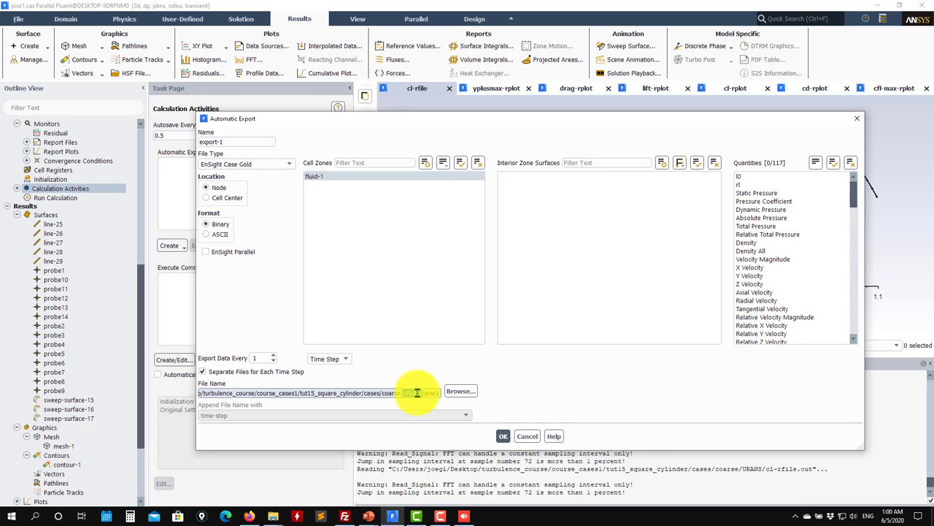
{"action": "left_click_drag", "start_coordinate": [436, 393], "coordinate": [148, 407]}
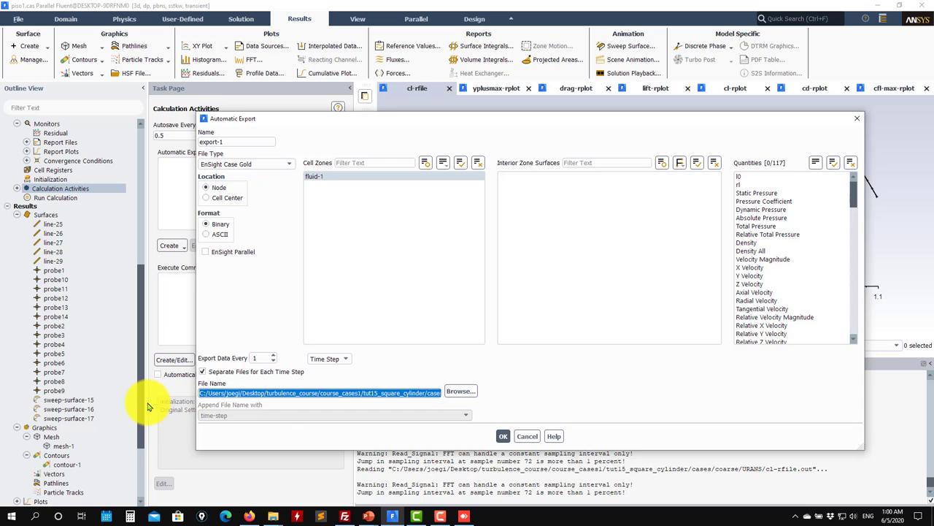
{"action": "key", "text": "Delete"}
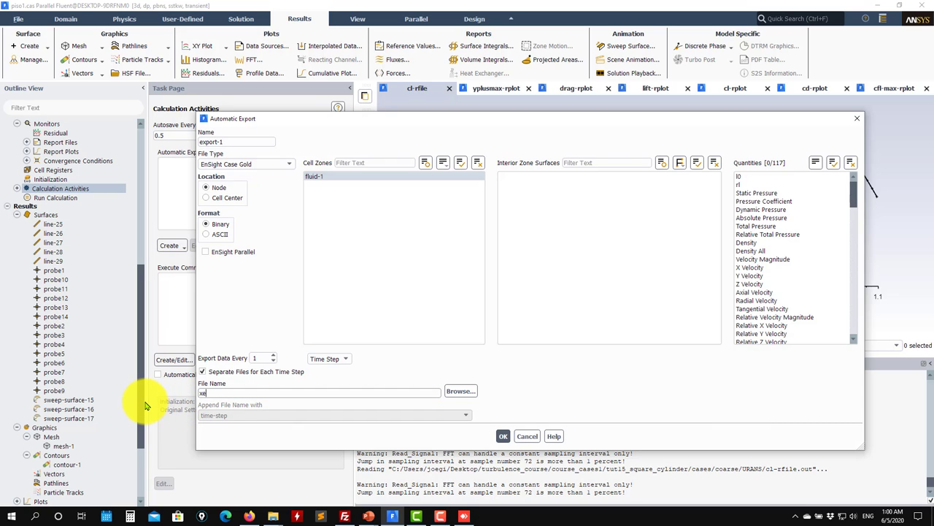
{"action": "type", "text": "xens"}
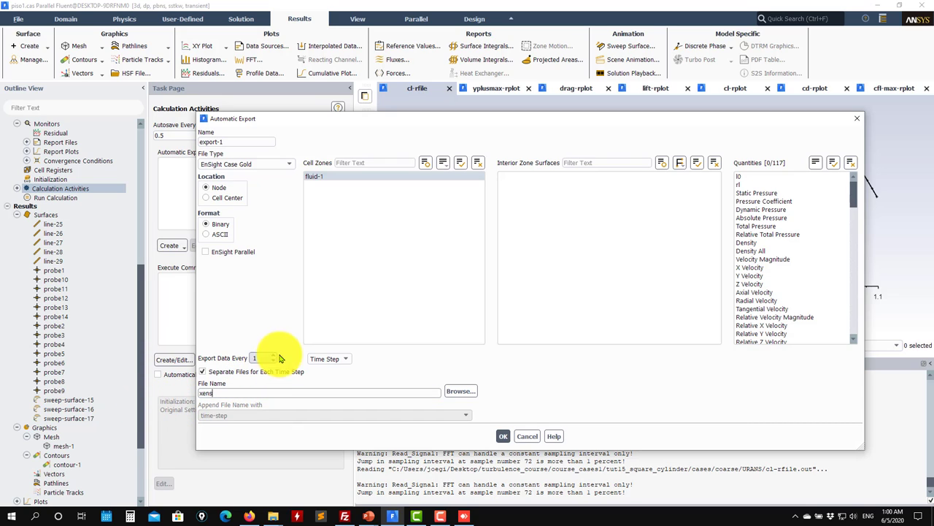
- Set the export to write data every 5 time steps and disable separate files for each time step
{"action": "left_click", "coordinate": [336, 358]}
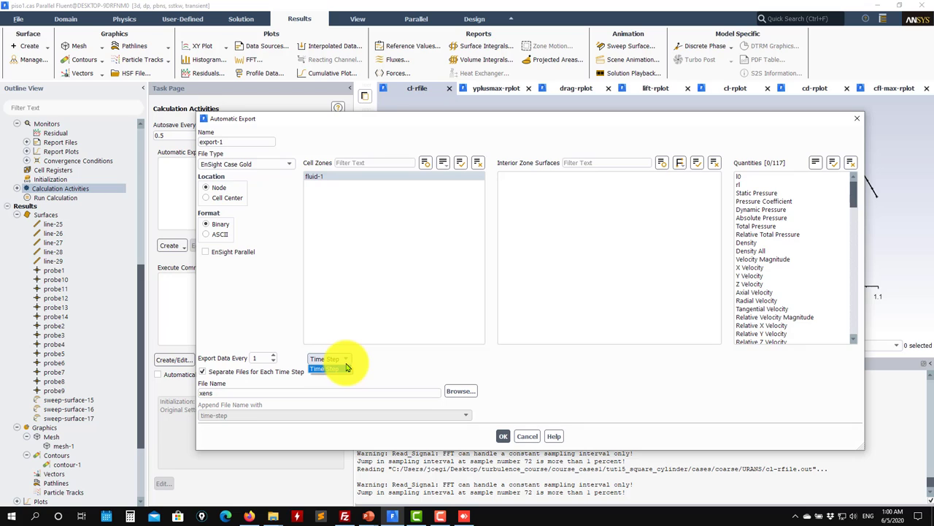
{"action": "left_click", "coordinate": [327, 371]}
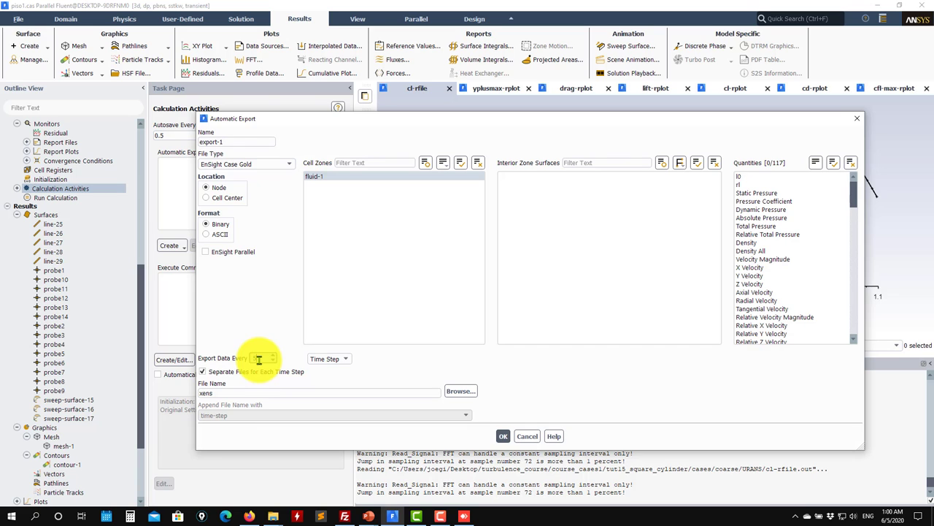
{"action": "left_click_drag", "start_coordinate": [267, 119], "coordinate": [367, 125]}
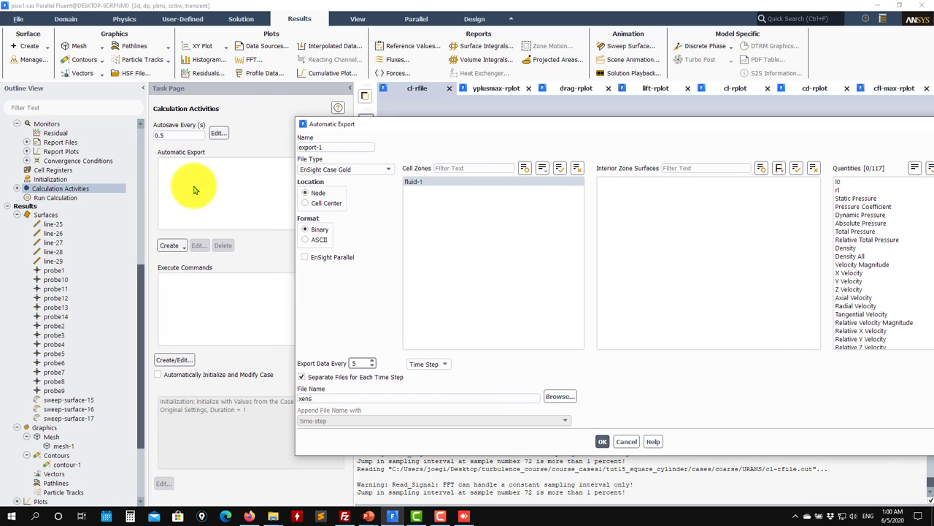
{"action": "double_click", "coordinate": [365, 363]}
{"action": "type", "text": "5"}
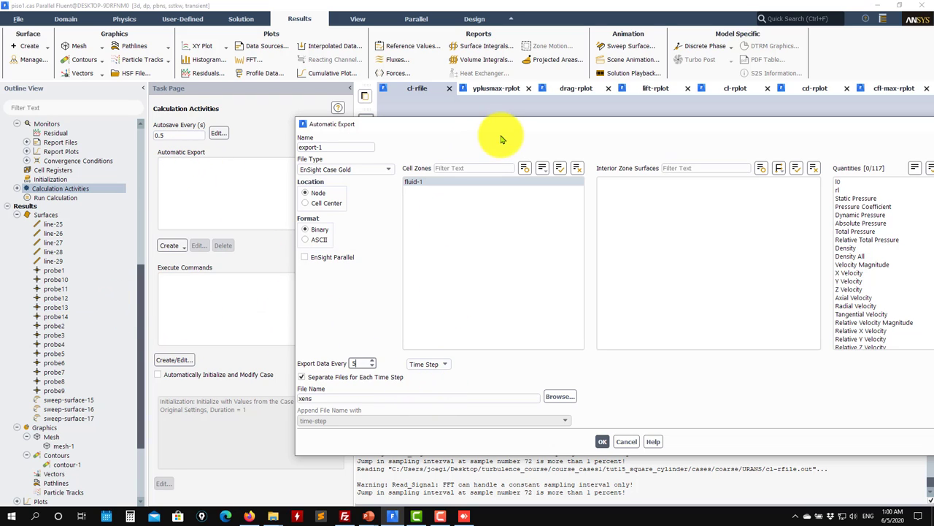
{"action": "left_click_drag", "start_coordinate": [396, 128], "coordinate": [194, 123]}
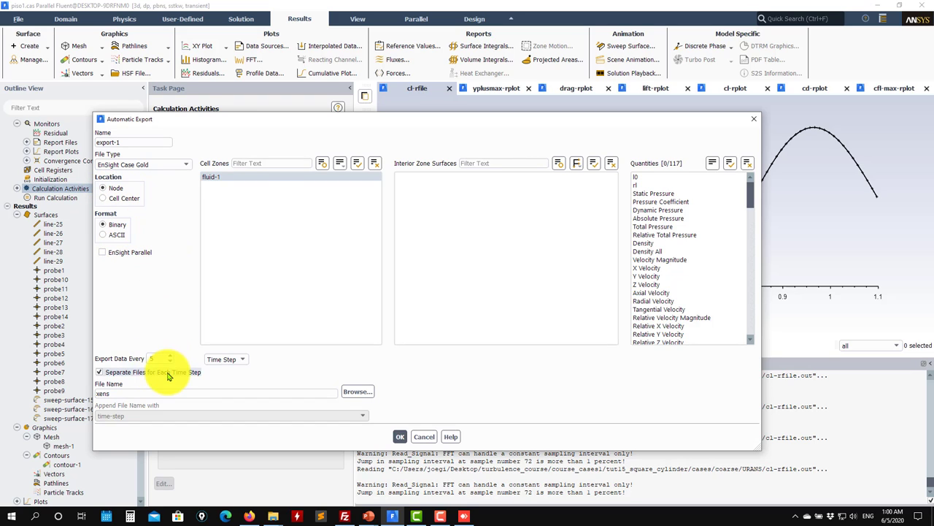
{"action": "left_click", "coordinate": [101, 373]}
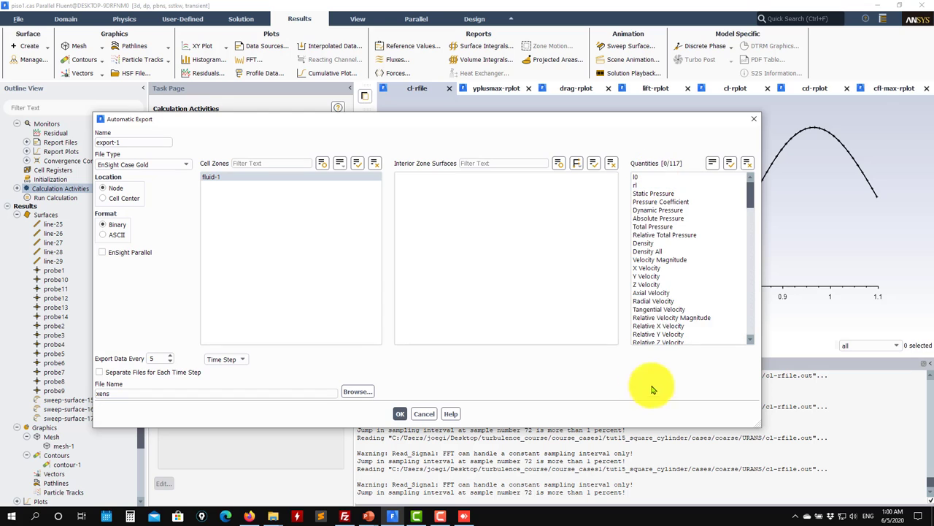
- Select Static Pressure, Velocity Magnitude, X, Y and Z Velocity and Q Criterion as exported quantities, and confirm the export
{"action": "left_click_drag", "start_coordinate": [753, 199], "coordinate": [685, 183]}
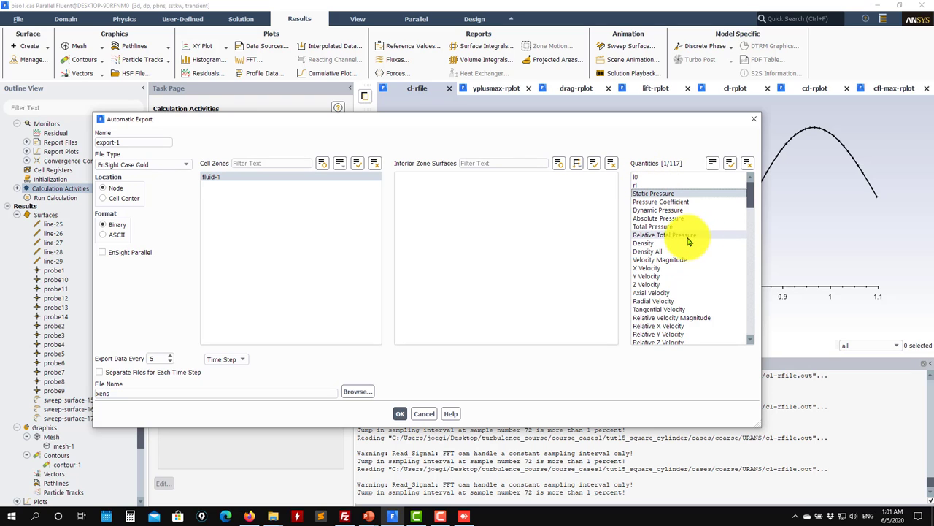
{"action": "left_click_drag", "start_coordinate": [652, 259], "coordinate": [654, 284]}
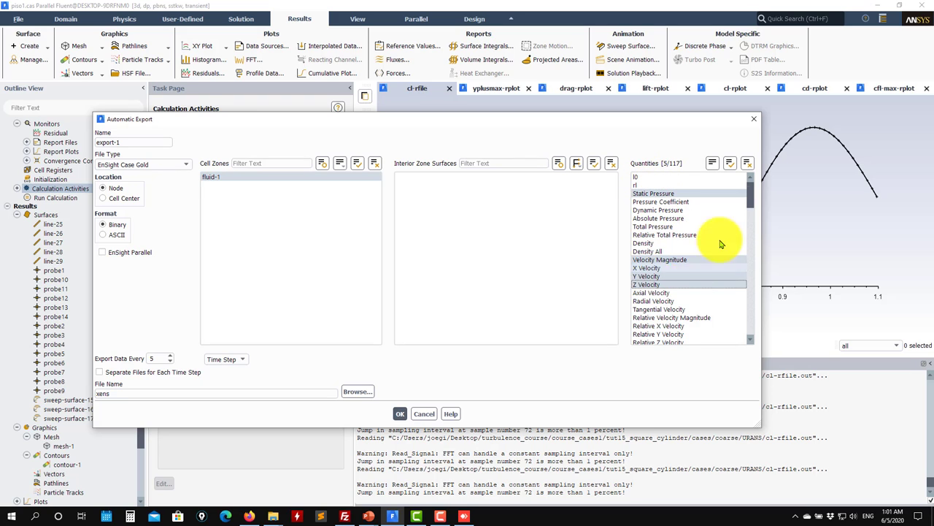
{"action": "left_click_drag", "start_coordinate": [751, 192], "coordinate": [757, 241]}
{"action": "scroll", "coordinate": [757, 241], "scroll_direction": "up", "scroll_amount": 2}
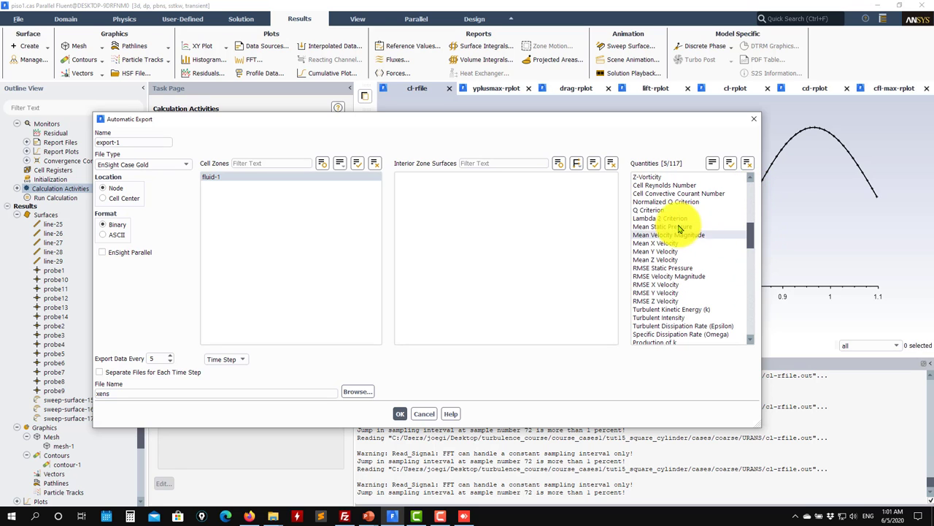
{"action": "left_click", "coordinate": [657, 210]}
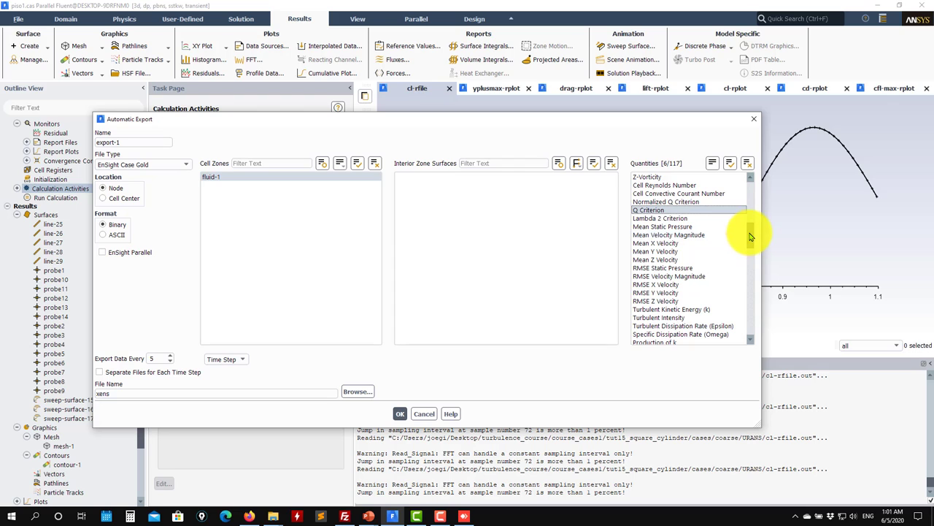
{"action": "left_click_drag", "start_coordinate": [751, 229], "coordinate": [716, 162]}
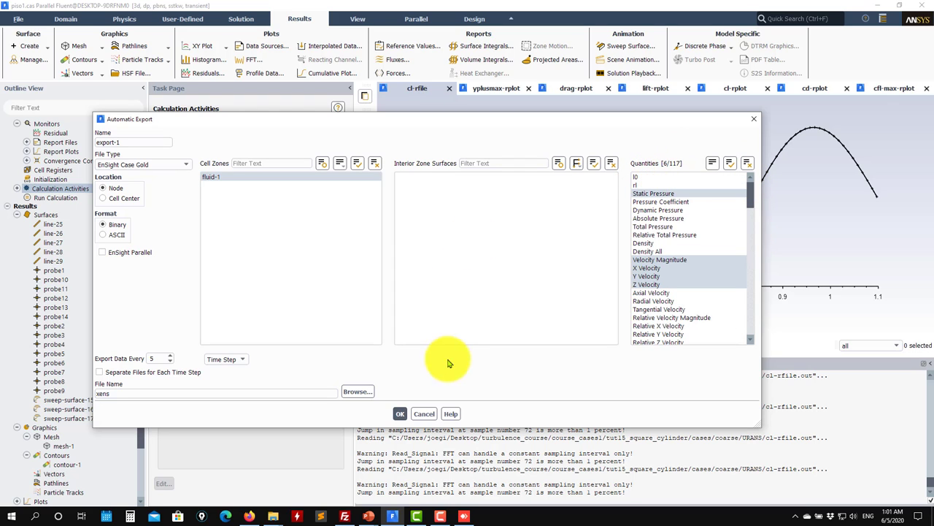
{"action": "left_click", "coordinate": [405, 414]}
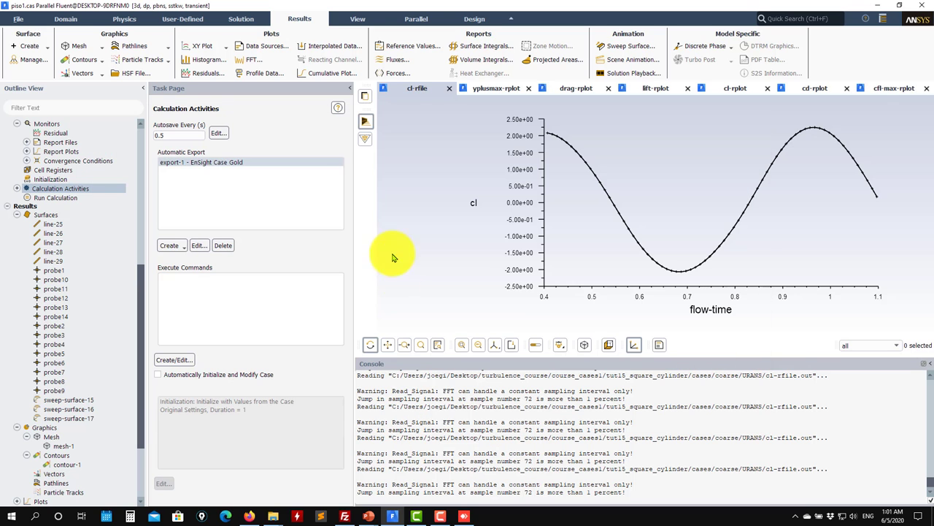
- Write the case and data files under the name piso2
{"action": "left_click", "coordinate": [26, 20]}
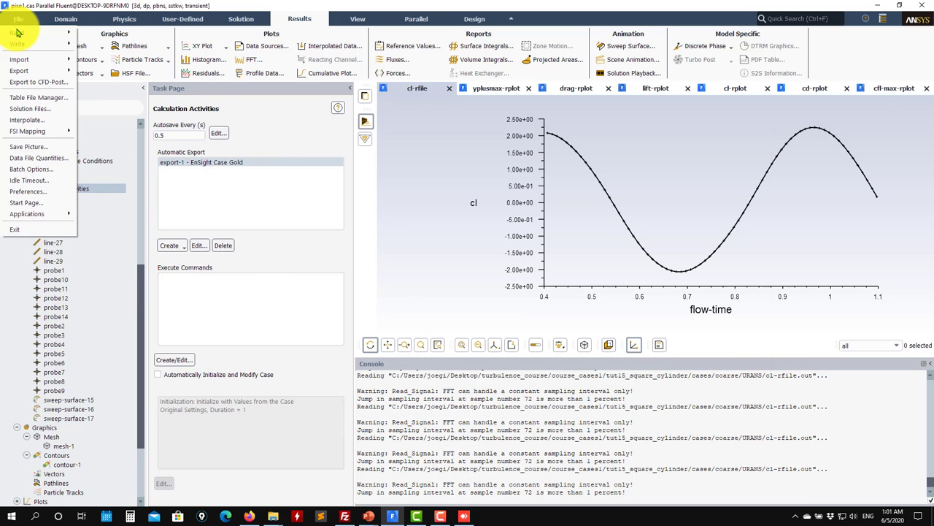
{"action": "mouse_move", "coordinate": [22, 46]}
{"action": "left_click", "coordinate": [99, 81]}
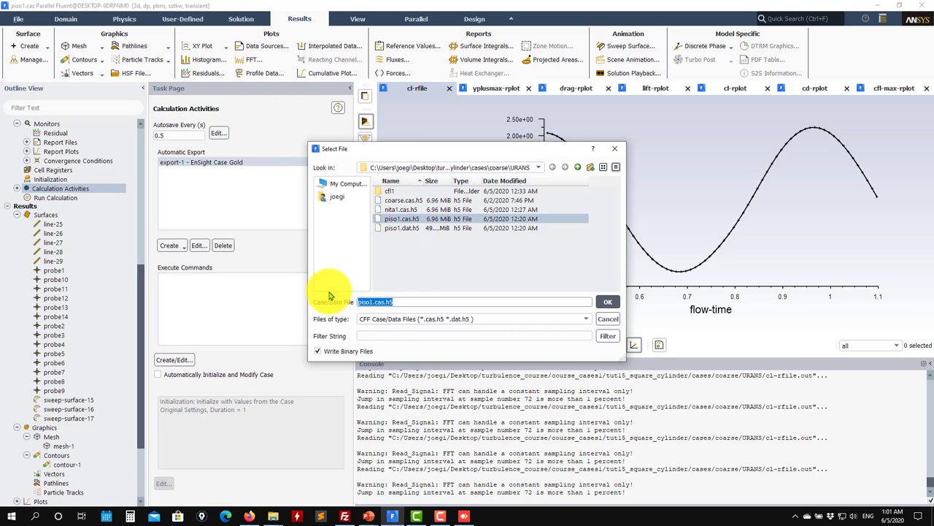
{"action": "type", "text": "ps"}
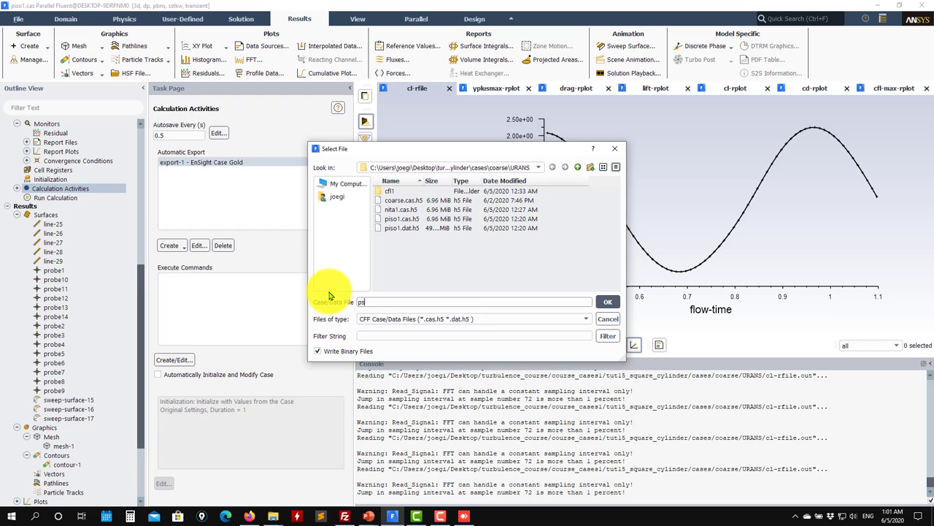
{"action": "key", "text": "BackSpace"}
{"action": "type", "text": "iso1"}
{"action": "left_click", "coordinate": [607, 302]}
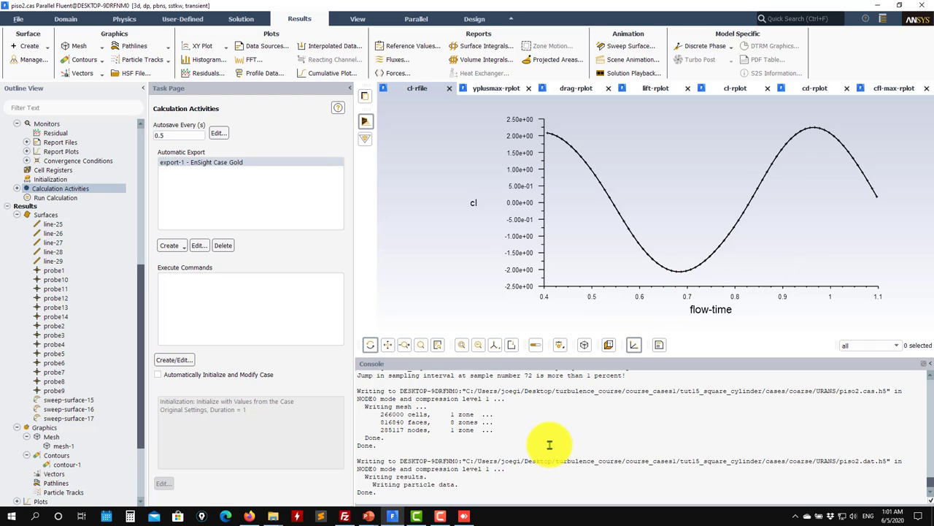
- Set the maximum flow time to 1.5 s with the max-flow-time console command under /solve/initialize
{"action": "type", "text": "/solve/initialize"}
{"action": "key", "text": "Return"}
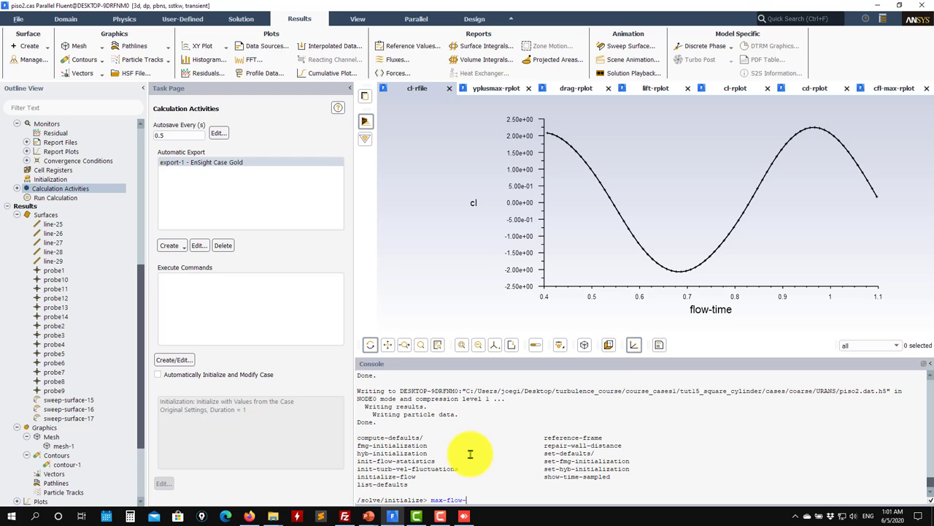
{"action": "key", "text": "Return"}
{"action": "type", "text": "1.5"}
{"action": "key", "text": "Return"}
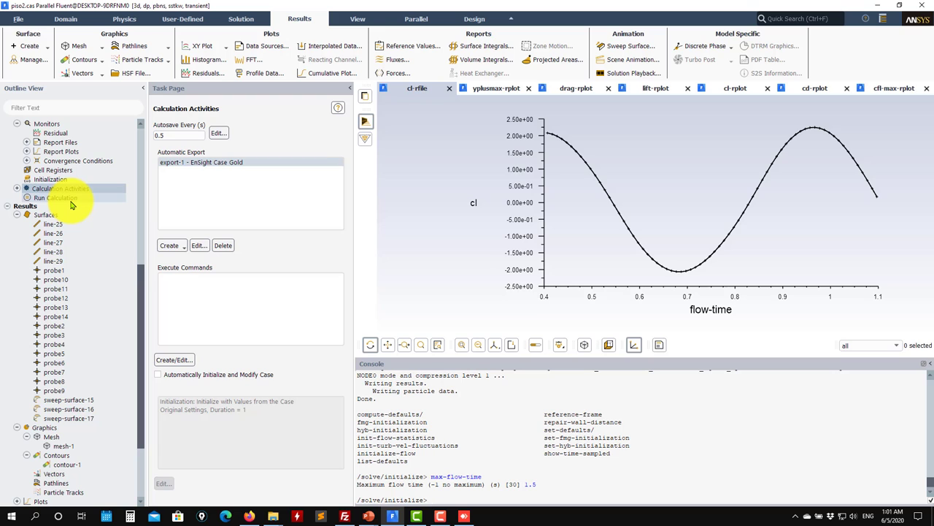
- Check the maximum Courant number history for the current time step size and run the transient calculation
{"action": "scroll", "coordinate": [93, 420], "scroll_direction": "down", "scroll_amount": 4}
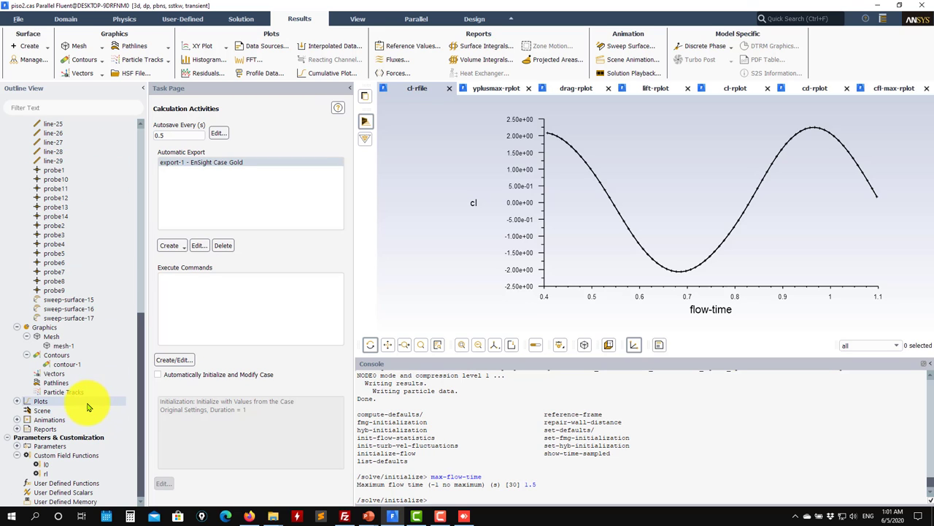
{"action": "scroll", "coordinate": [78, 400], "scroll_direction": "up", "scroll_amount": 12}
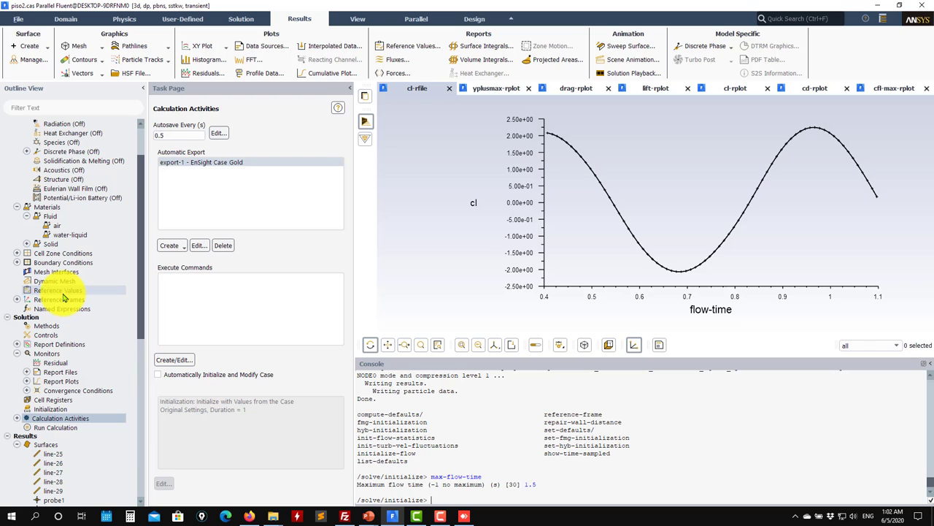
{"action": "left_click", "coordinate": [51, 427]}
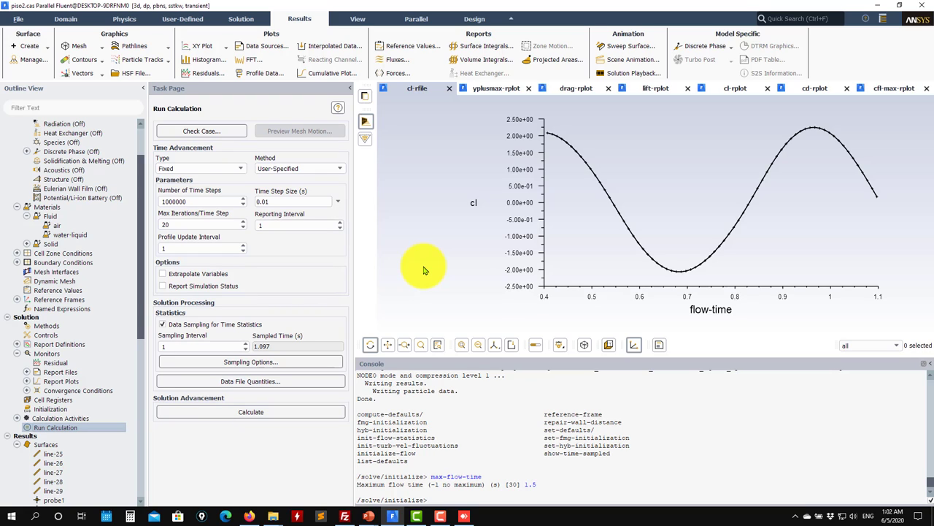
{"action": "double_click", "coordinate": [276, 203]}
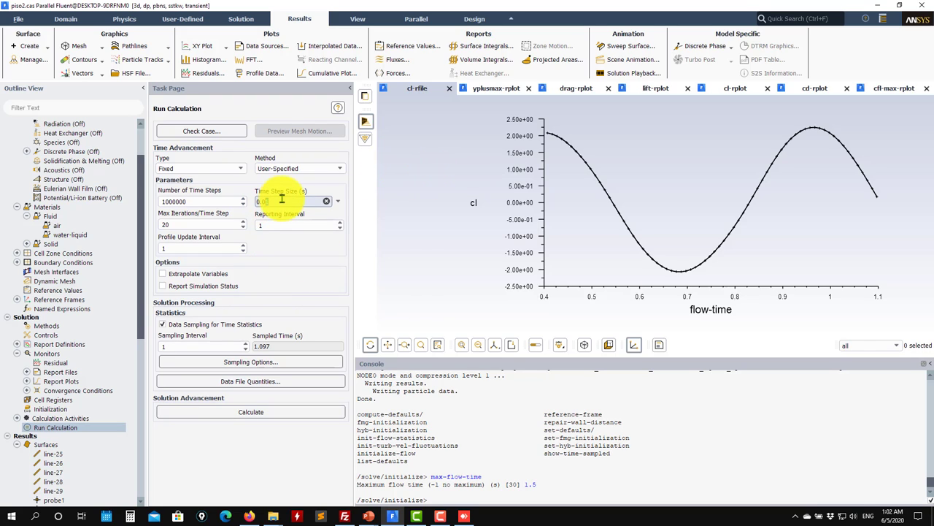
{"action": "left_click", "coordinate": [892, 87]}
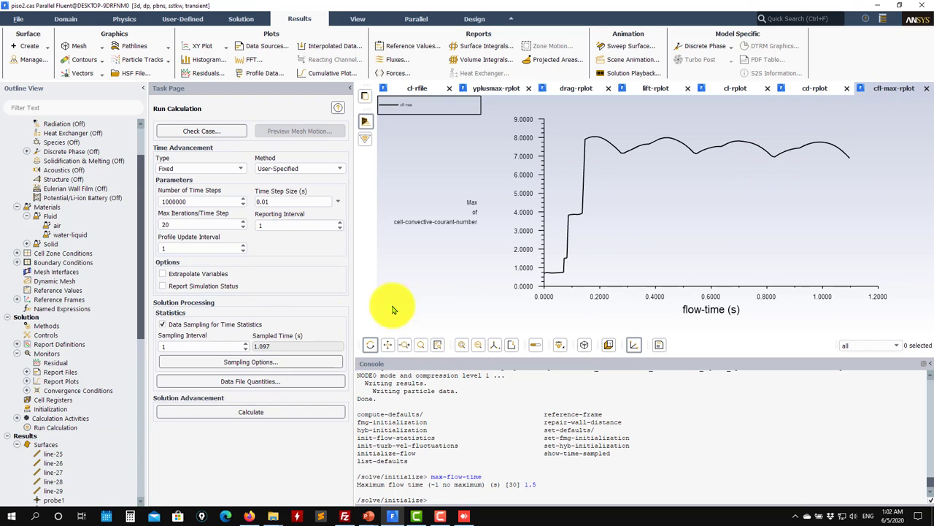
{"action": "left_click", "coordinate": [442, 90]}
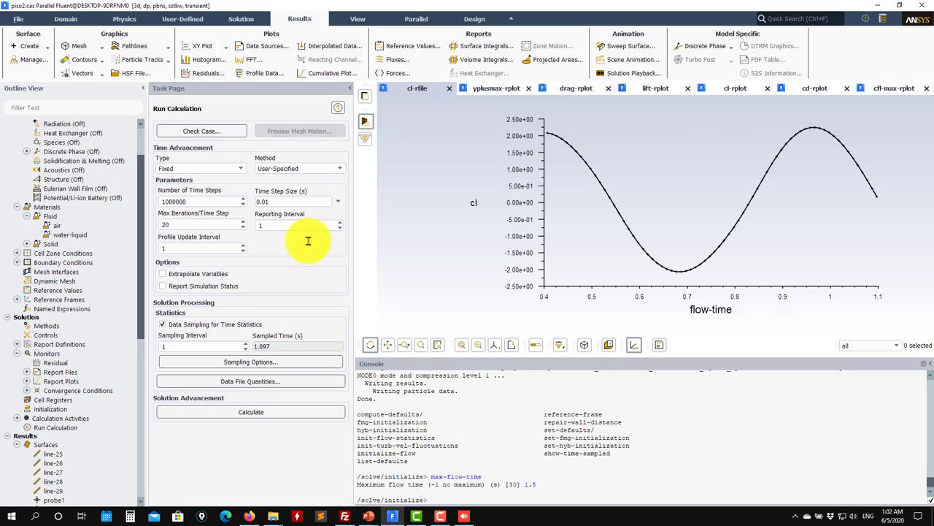
{"action": "left_click", "coordinate": [212, 411]}
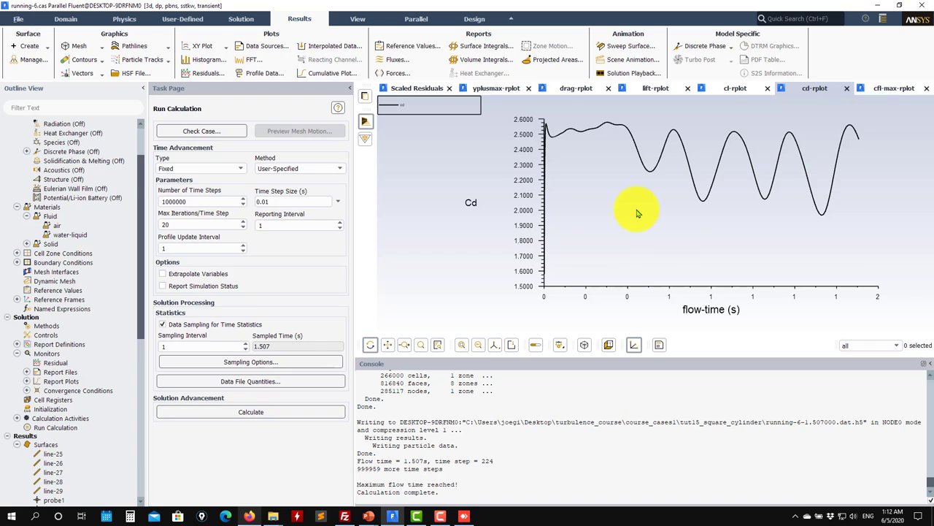
- Review the maximum Courant number, lift and lift coefficient histories of the completed run
{"action": "left_click", "coordinate": [887, 88]}
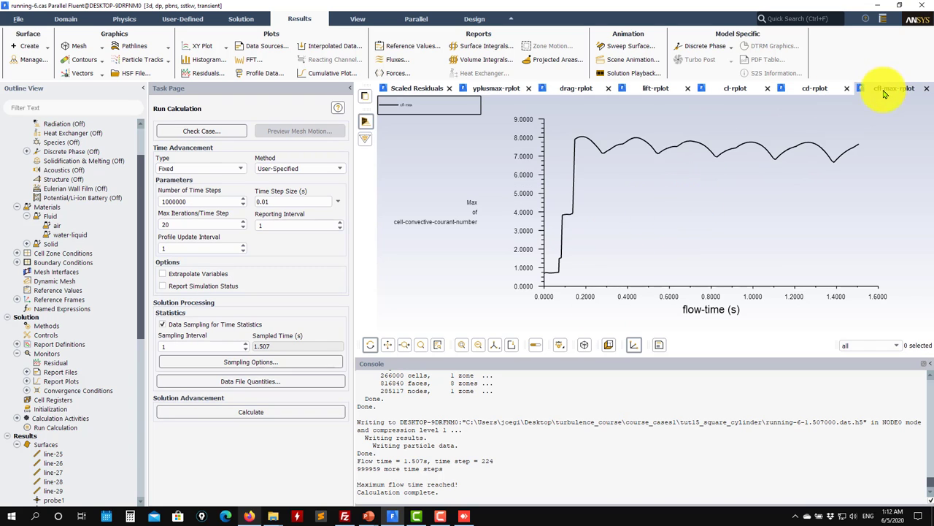
{"action": "left_click", "coordinate": [650, 88]}
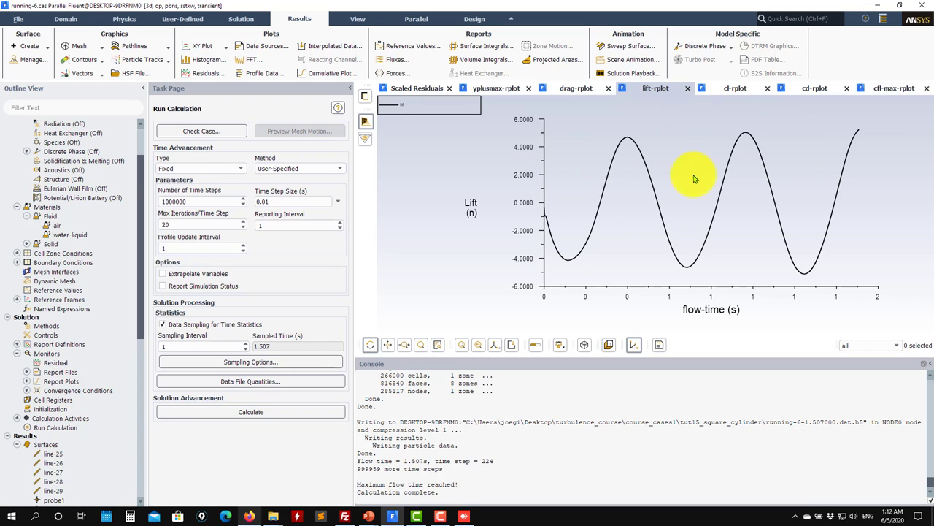
{"action": "left_click", "coordinate": [728, 89]}
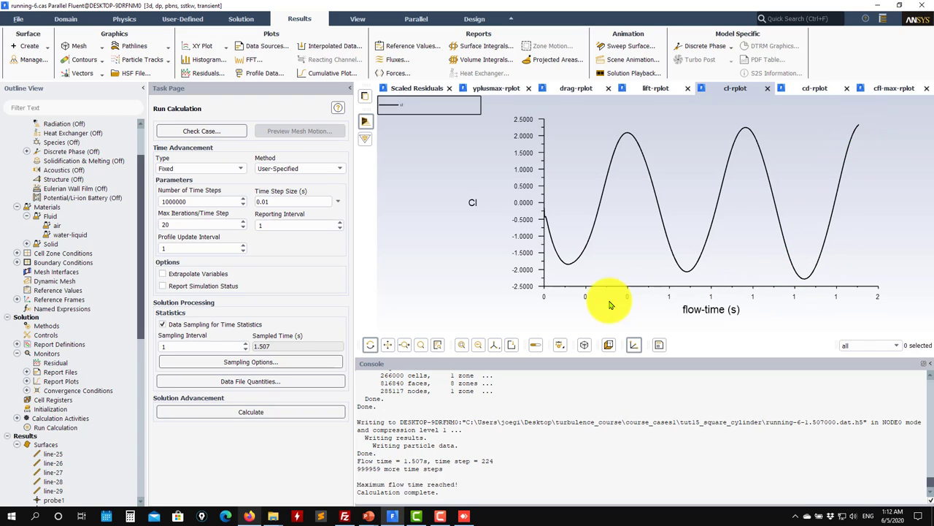
- Inspect the exported xens EnSight files and their sizes in the URANS case folder, then return to Fluent
{"action": "mouse_move", "coordinate": [274, 518]}
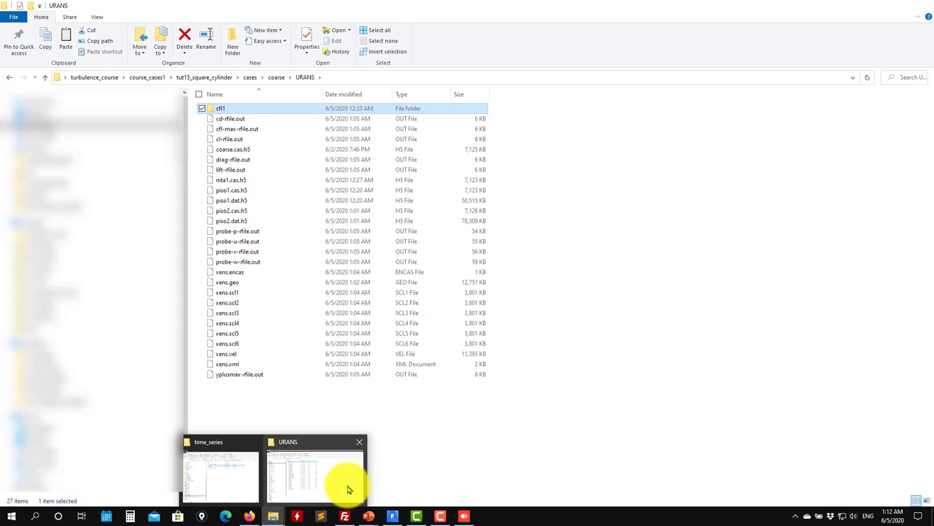
{"action": "left_click", "coordinate": [346, 485]}
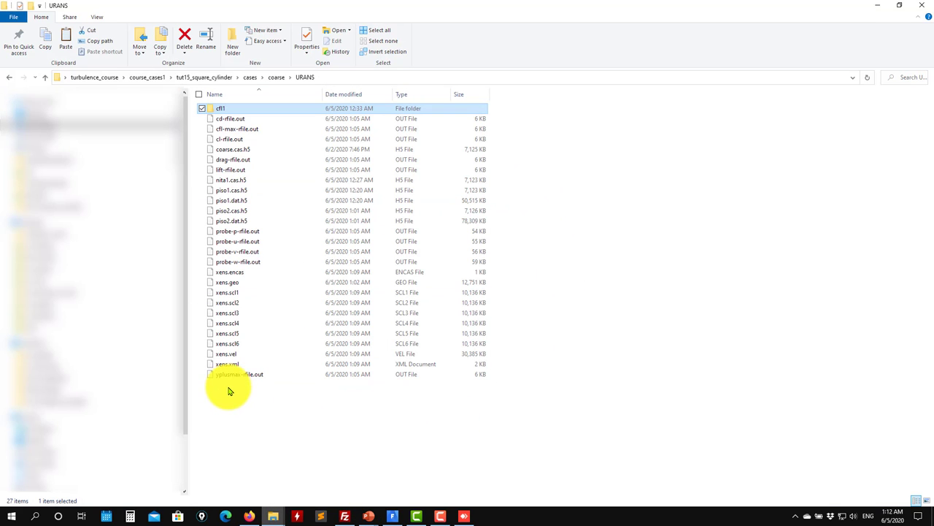
{"action": "left_click_drag", "start_coordinate": [292, 407], "coordinate": [251, 359]}
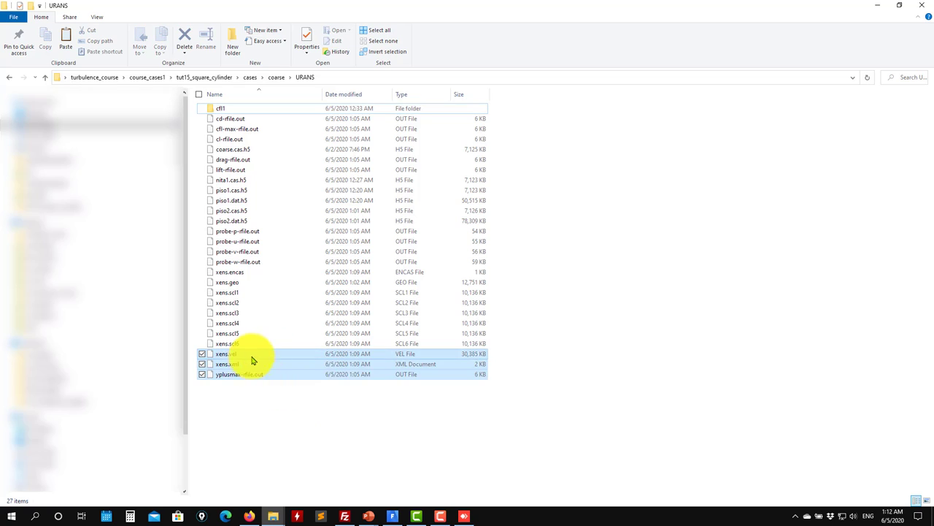
{"action": "left_click", "coordinate": [298, 357]}
{"action": "left_click_drag", "start_coordinate": [501, 368], "coordinate": [221, 273]}
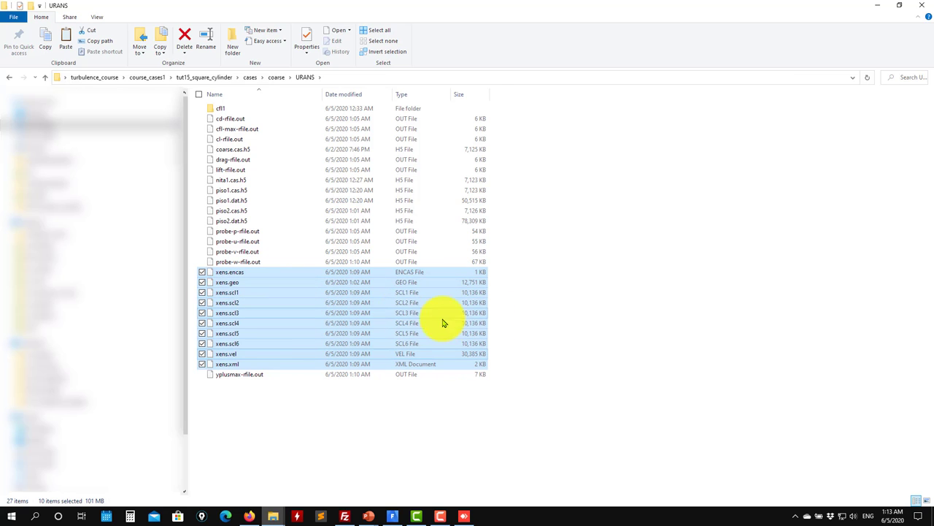
{"action": "left_click", "coordinate": [886, 6]}
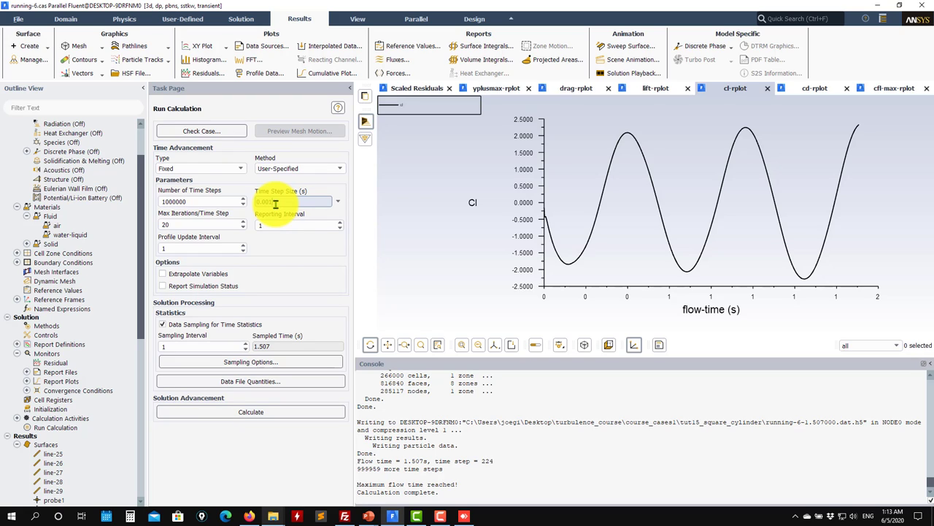
- Set the time step size to 0.001 s and try to continue the calculation
{"action": "left_click", "coordinate": [417, 88]}
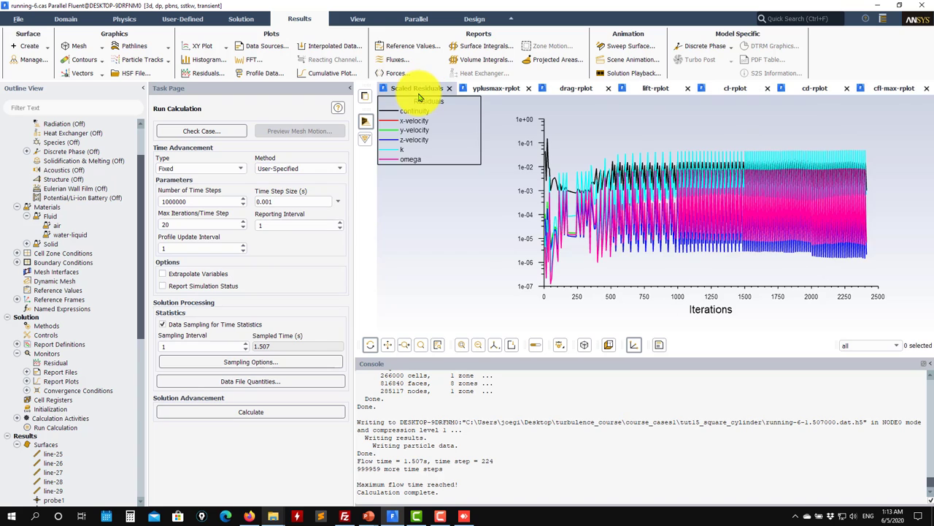
{"action": "left_click", "coordinate": [285, 413]}
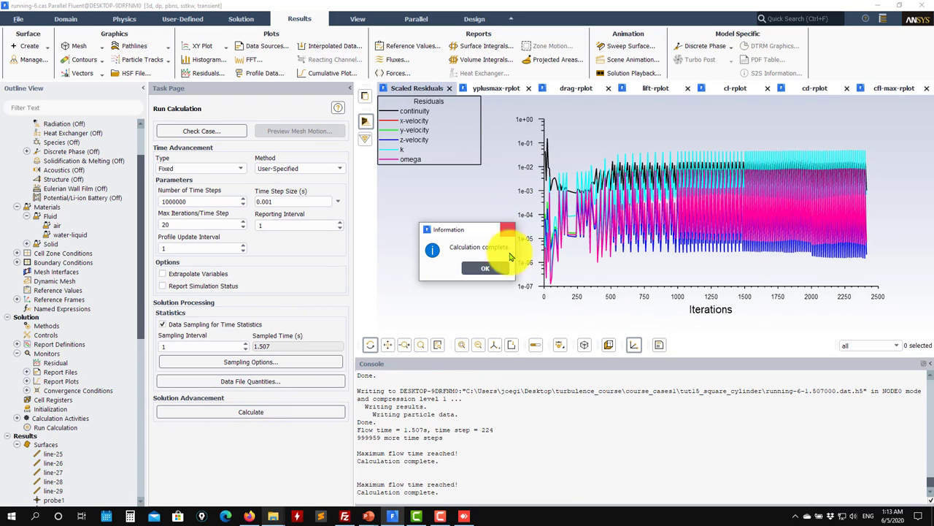
{"action": "left_click", "coordinate": [491, 269]}
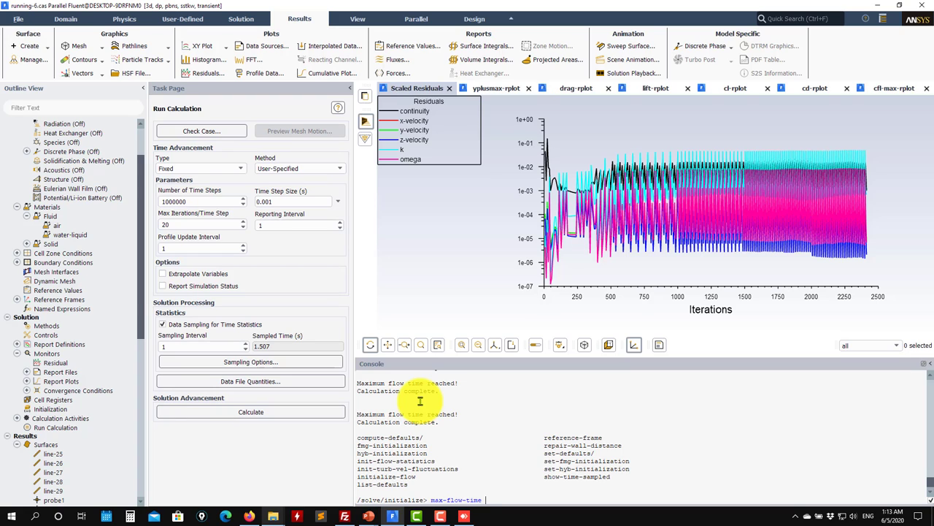
- Raise the maximum flow time to 20 s with the max-flow-time console command and restart the calculation
{"action": "type", "text": "0"}
{"action": "key", "text": "Return"}
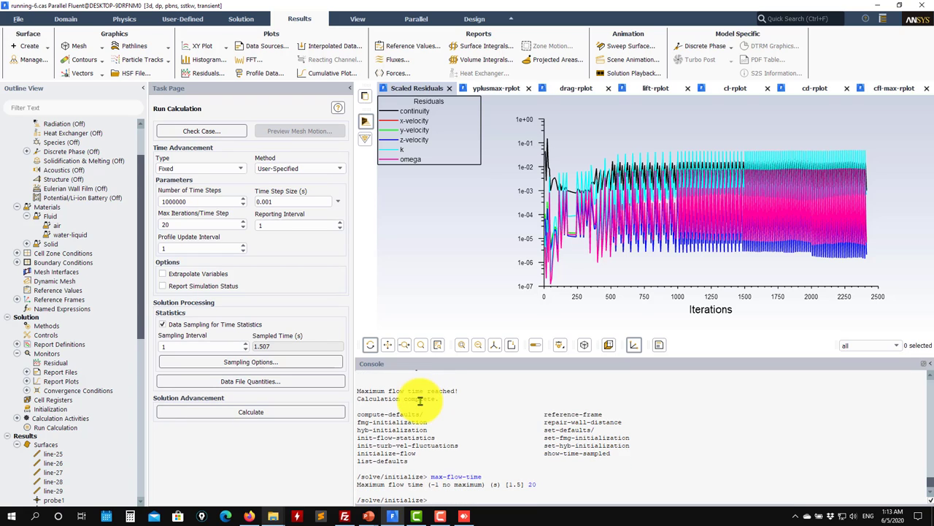
{"action": "left_click", "coordinate": [299, 410]}
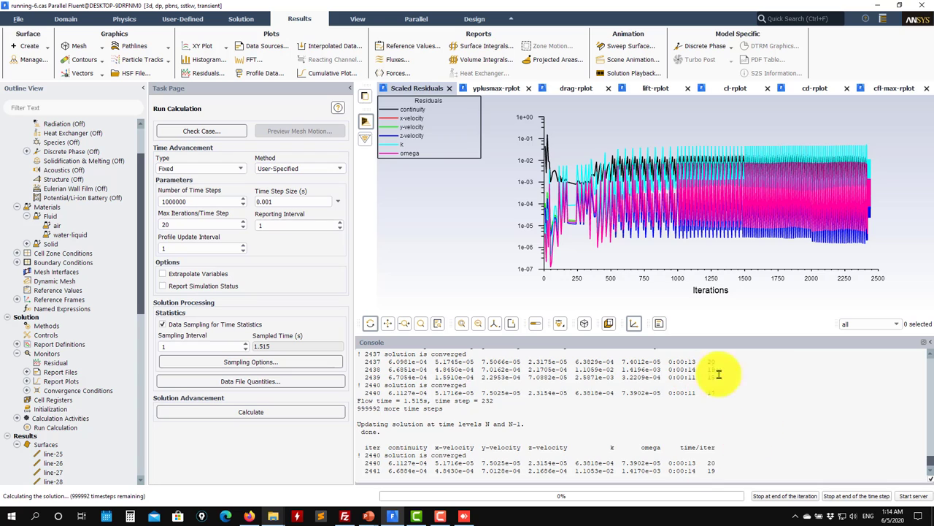
- Review the y-plus, maximum Courant number, residual, Cl and Cd plots, and stop the calculation at the end of the time step
{"action": "left_click", "coordinate": [480, 89]}
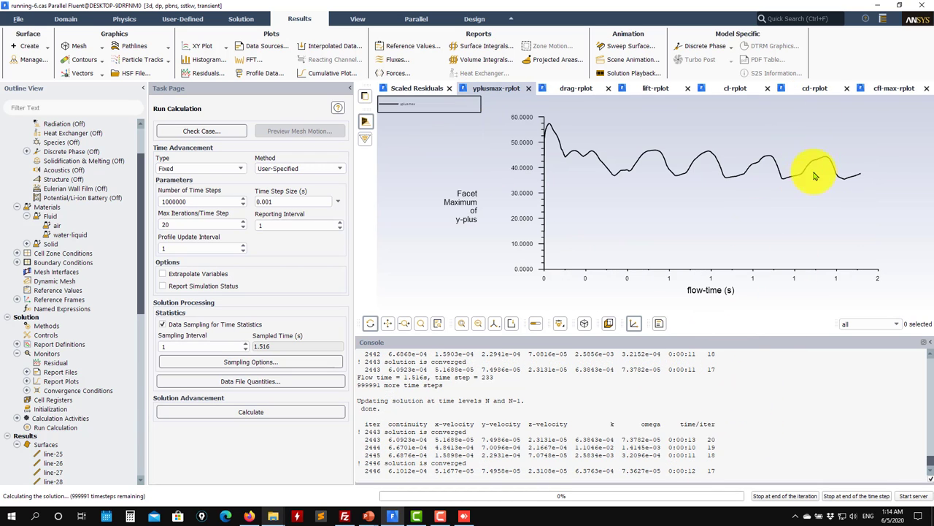
{"action": "left_click", "coordinate": [886, 90]}
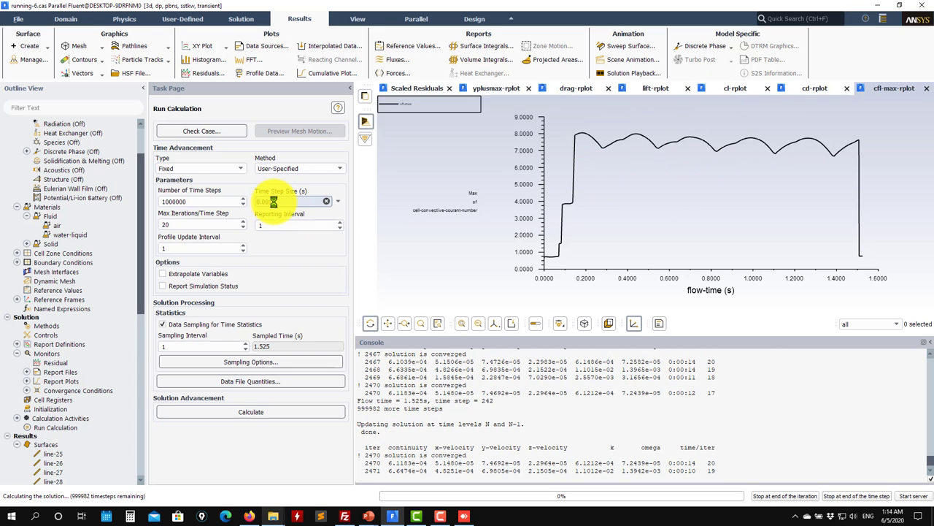
{"action": "left_click", "coordinate": [417, 88]}
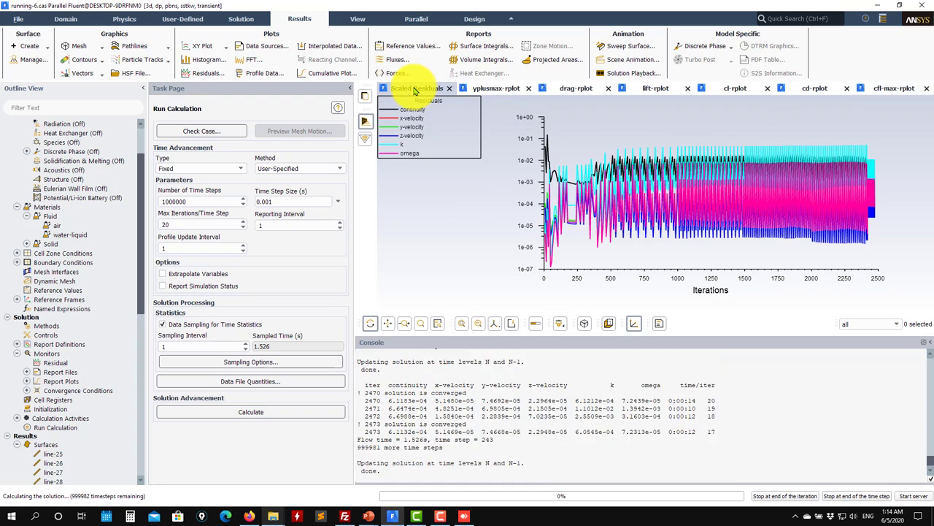
{"action": "left_click", "coordinate": [734, 87]}
{"action": "left_click", "coordinate": [816, 87]}
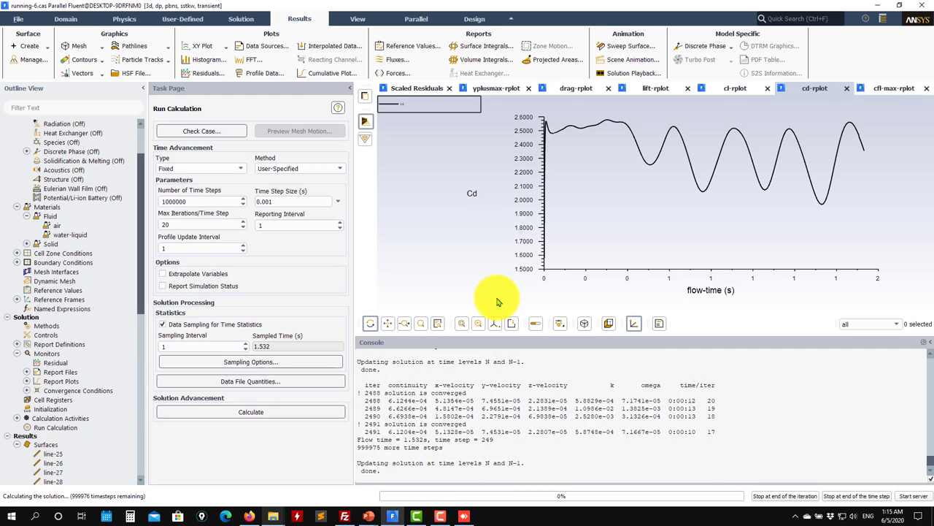
{"action": "left_click", "coordinate": [847, 497]}
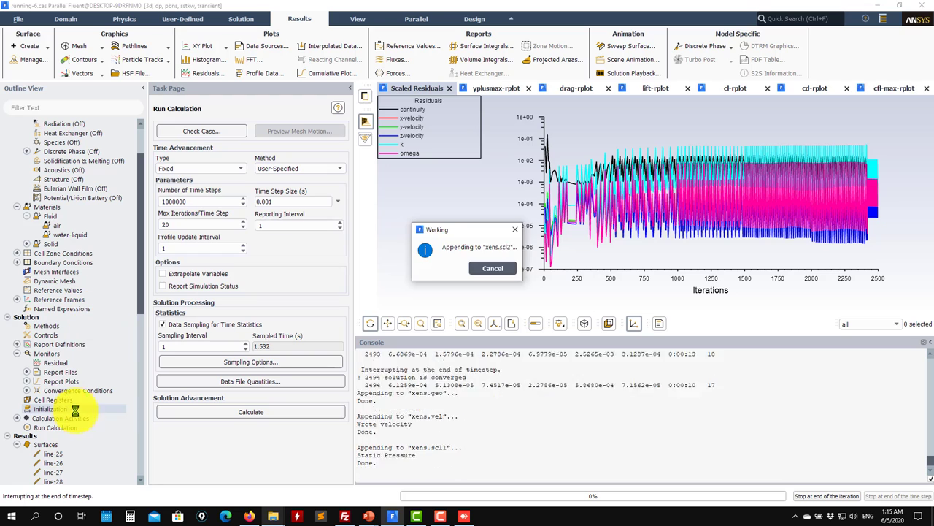
- Switch to Firefox, locate the EnSight files among the square-cylinder supporting material on the course tutorials page, and return to Fluent
{"action": "mouse_move", "coordinate": [252, 517]}
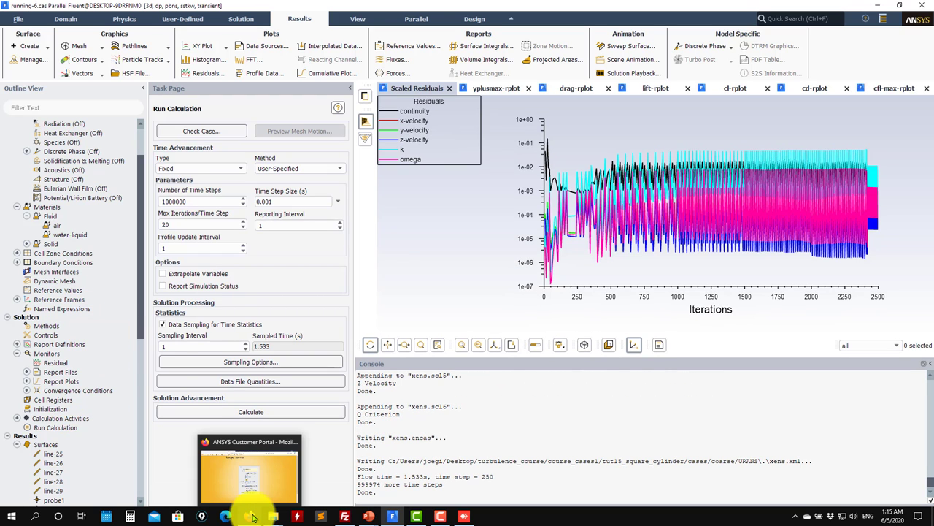
{"action": "left_click", "coordinate": [252, 517]}
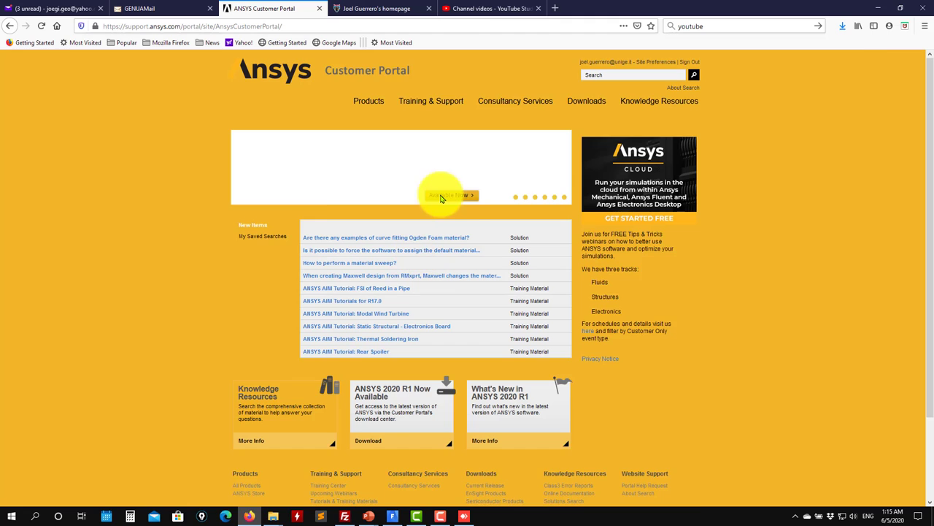
{"action": "left_click", "coordinate": [355, 8]}
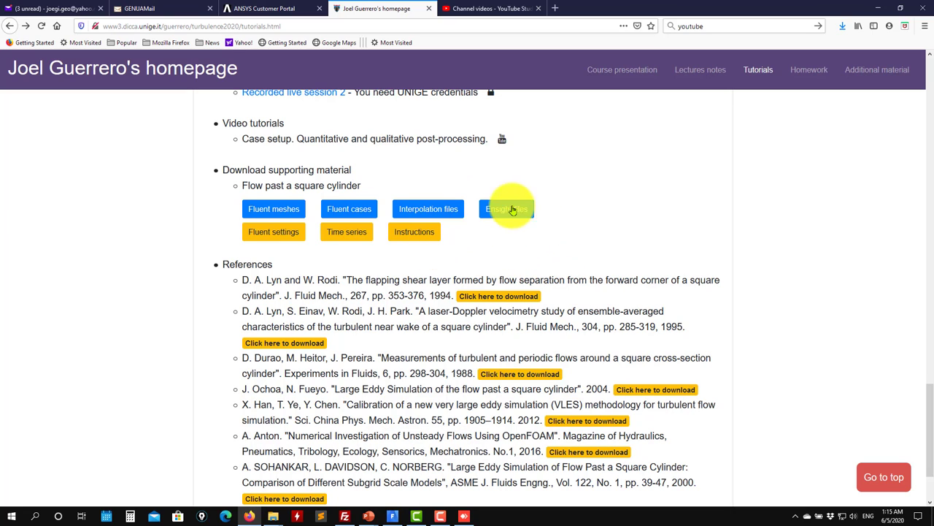
{"action": "left_click", "coordinate": [879, 9]}
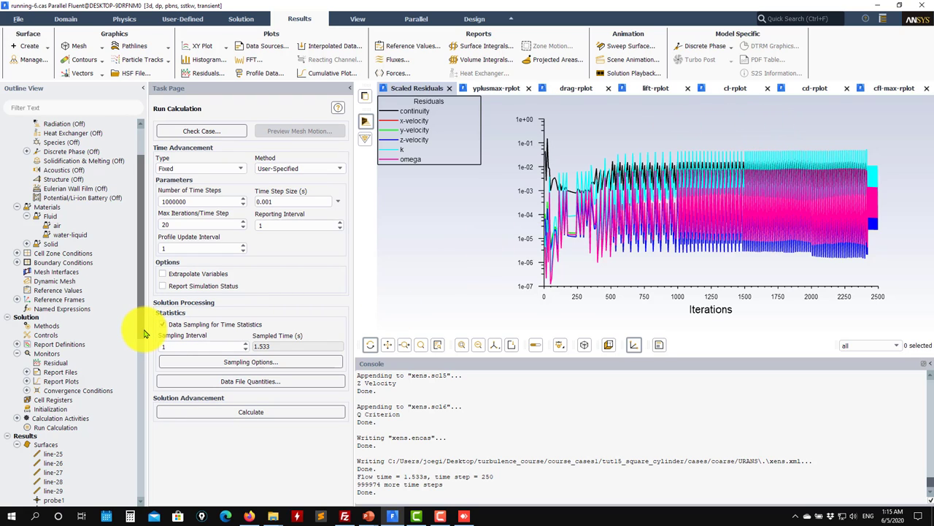
- Read the case file nita1.cas.h5 from the URANS folder, replacing the currently loaded case
{"action": "left_click_drag", "start_coordinate": [144, 334], "coordinate": [132, 368]}
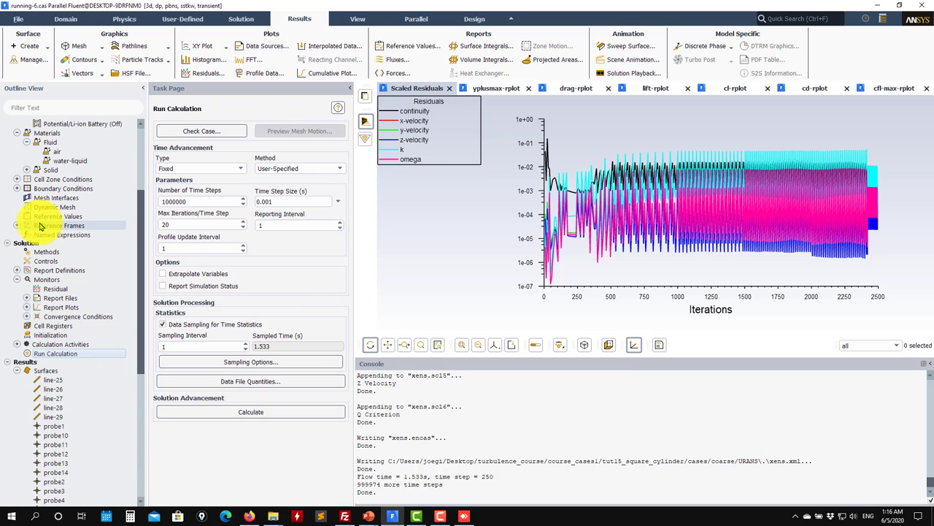
{"action": "left_click", "coordinate": [21, 24]}
{"action": "mouse_move", "coordinate": [33, 58]}
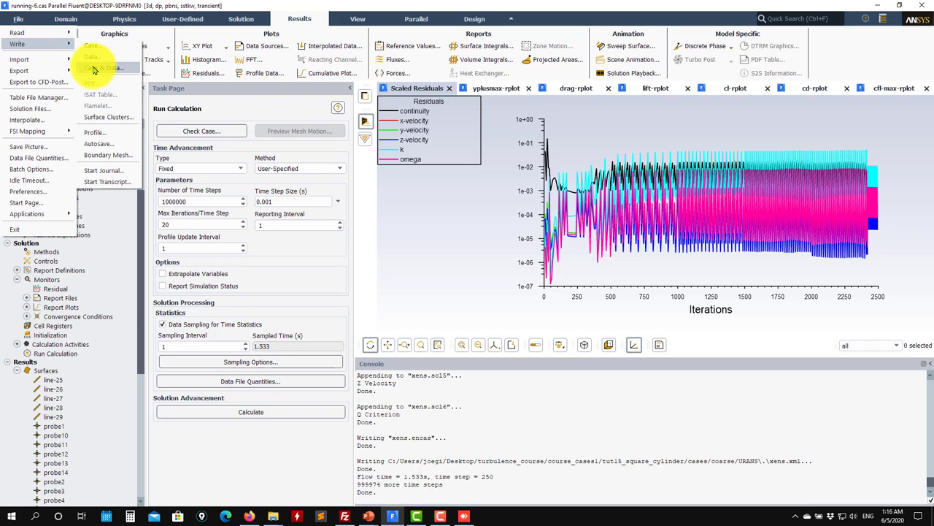
{"action": "mouse_move", "coordinate": [48, 34]}
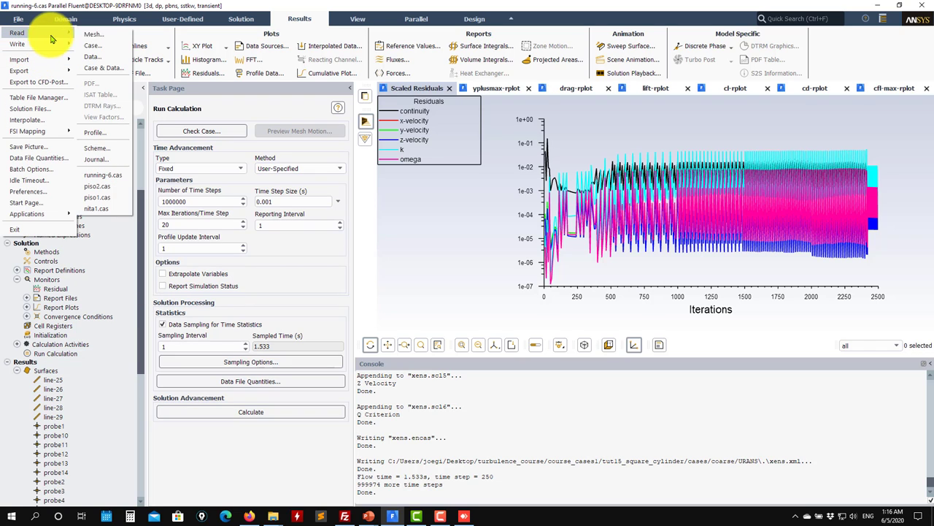
{"action": "left_click", "coordinate": [95, 59]}
{"action": "left_click", "coordinate": [467, 271]}
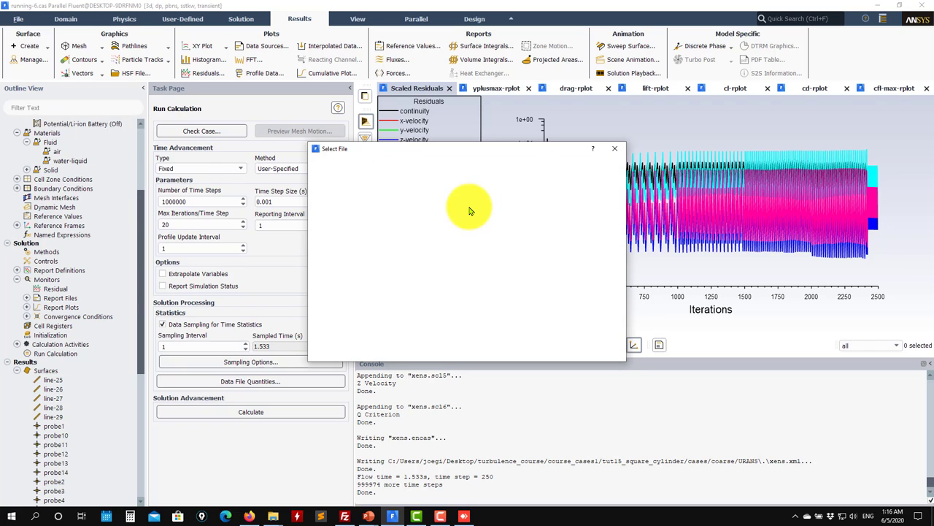
{"action": "left_click", "coordinate": [420, 210]}
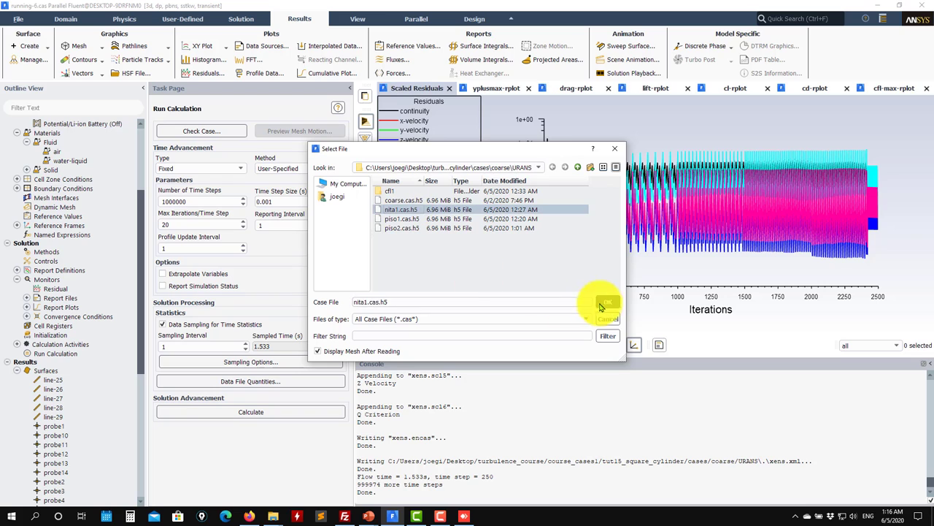
{"action": "left_click", "coordinate": [608, 303]}
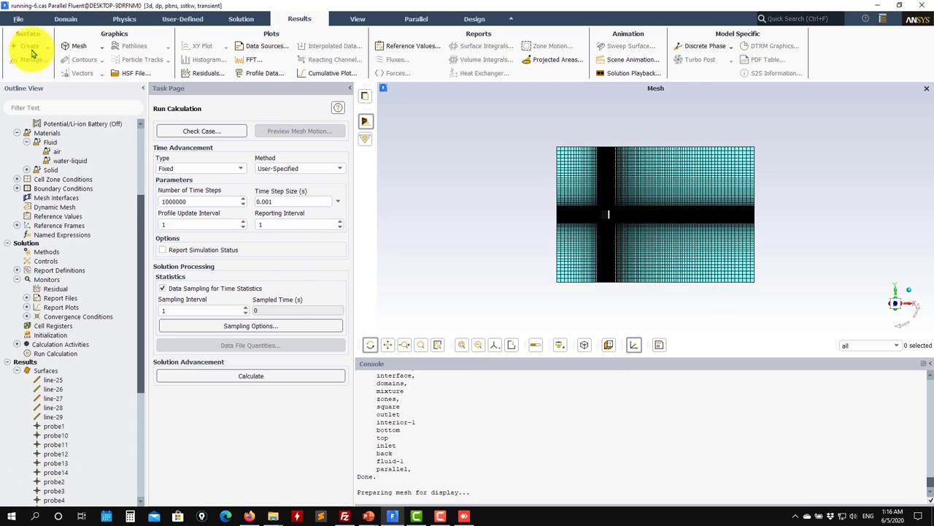
{"action": "left_click", "coordinate": [559, 272]}
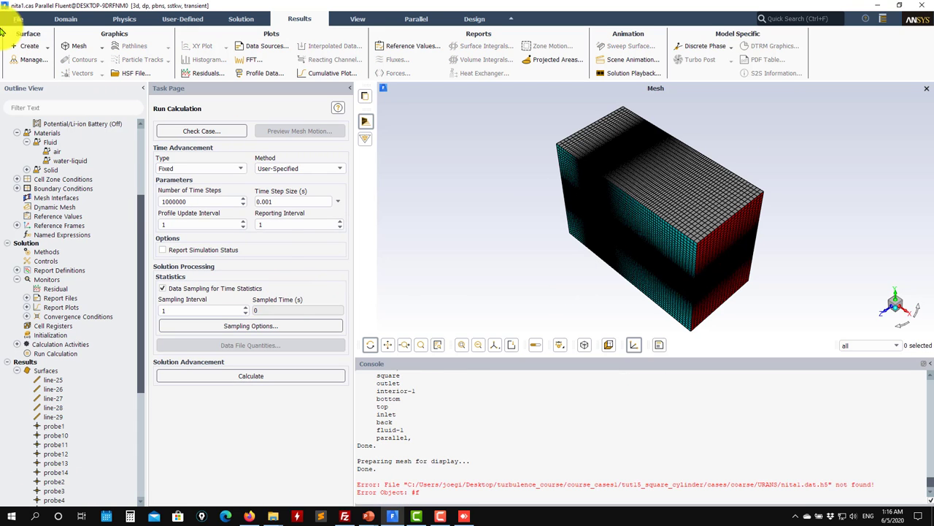
- Read the data file piso1.dat.h5 into the case and accept removing the existing EnSight transient export files
{"action": "left_click", "coordinate": [16, 22]}
{"action": "mouse_move", "coordinate": [30, 30]}
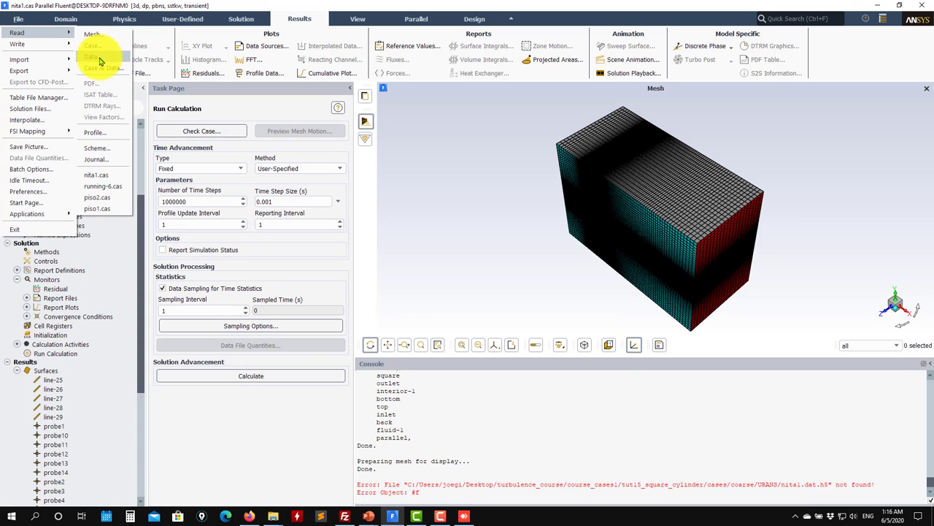
{"action": "left_click", "coordinate": [102, 62]}
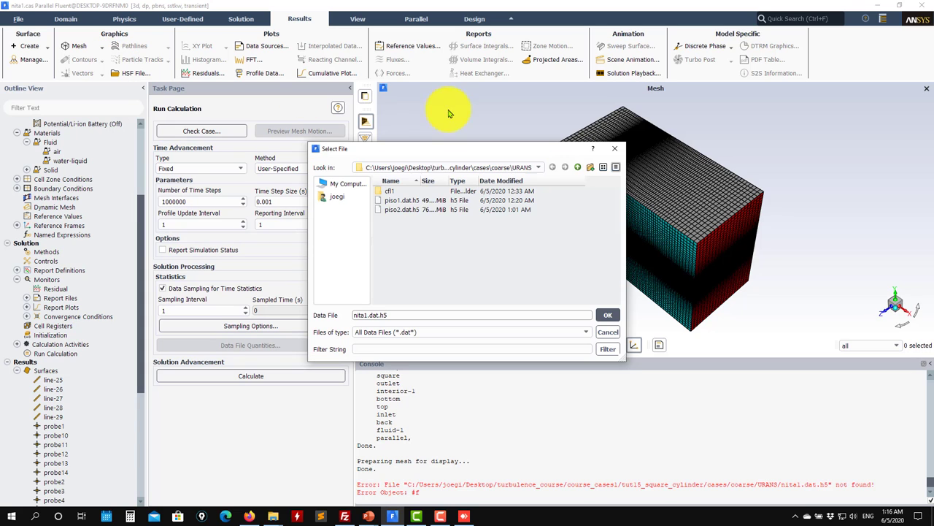
{"action": "left_click", "coordinate": [398, 200]}
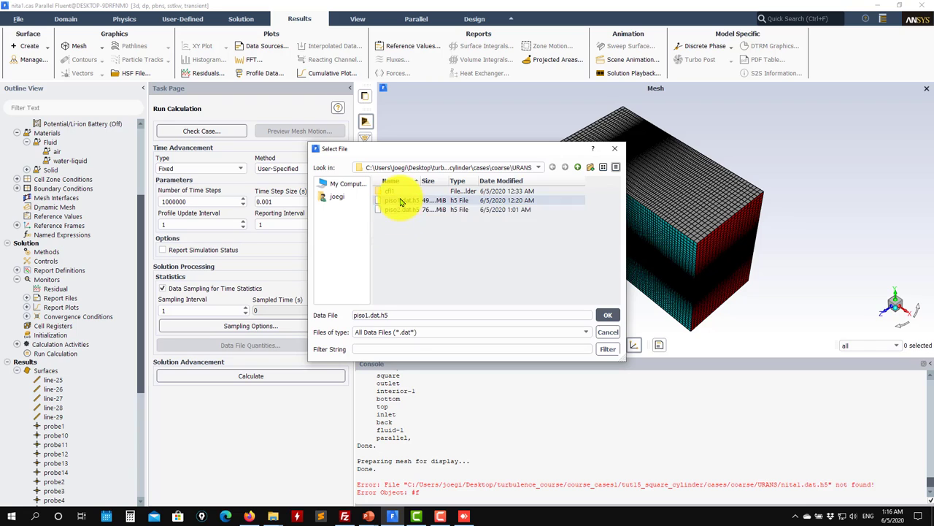
{"action": "left_click", "coordinate": [607, 312]}
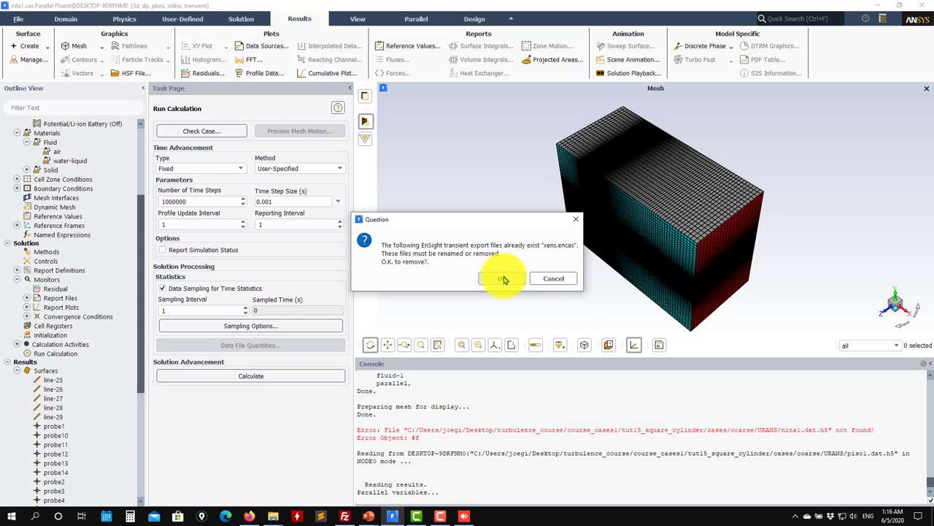
{"action": "left_click", "coordinate": [502, 280]}
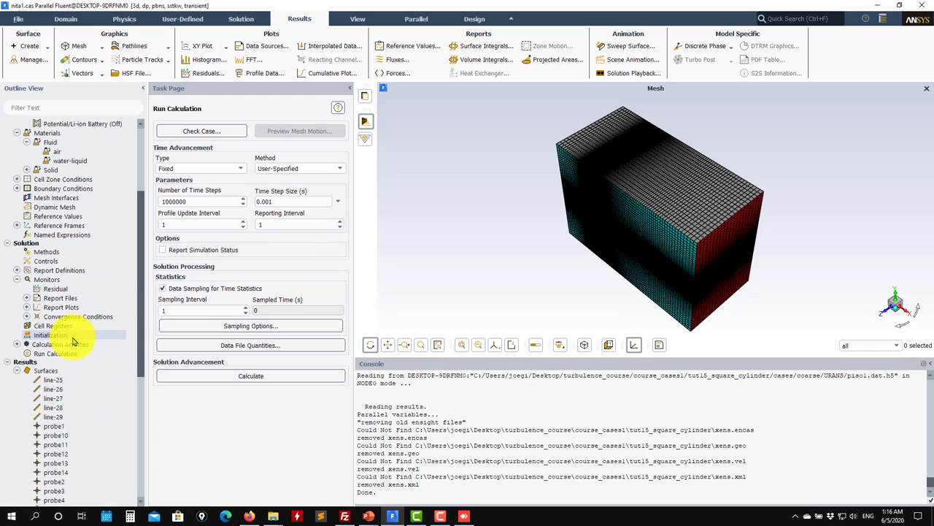
- Display the saved contour-1 of velocity magnitude on the three sweep surfaces and inspect the flow around the cylinder
{"action": "scroll", "coordinate": [69, 365], "scroll_direction": "down", "scroll_amount": 9}
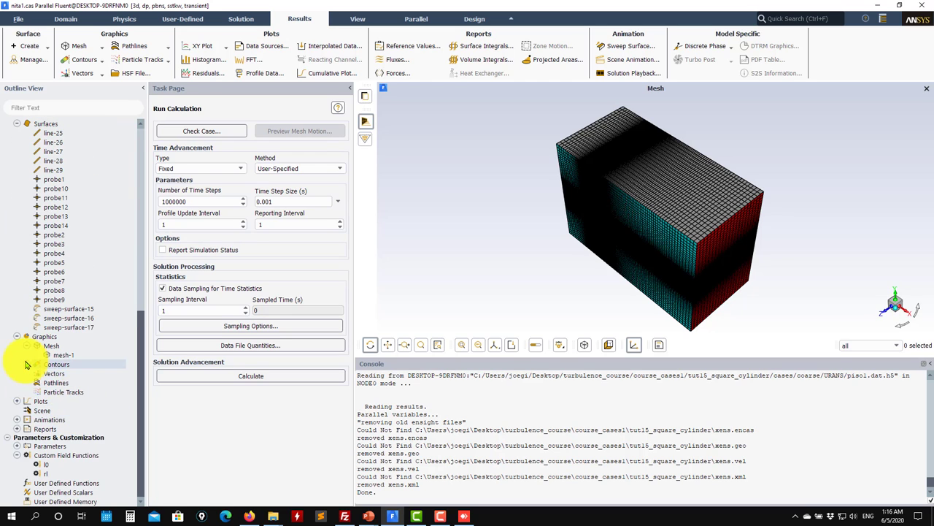
{"action": "left_click", "coordinate": [26, 364]}
{"action": "double_click", "coordinate": [64, 378]}
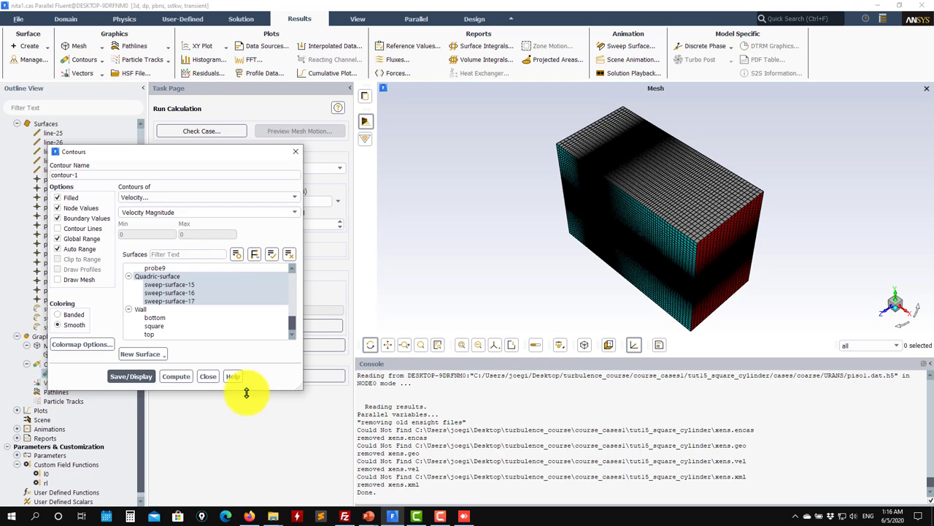
{"action": "left_click", "coordinate": [130, 376]}
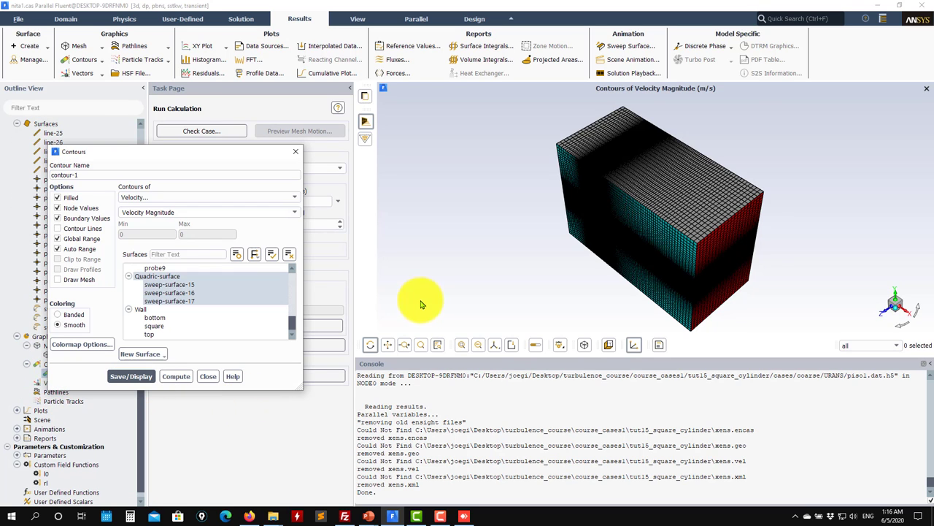
{"action": "left_click", "coordinate": [208, 376]}
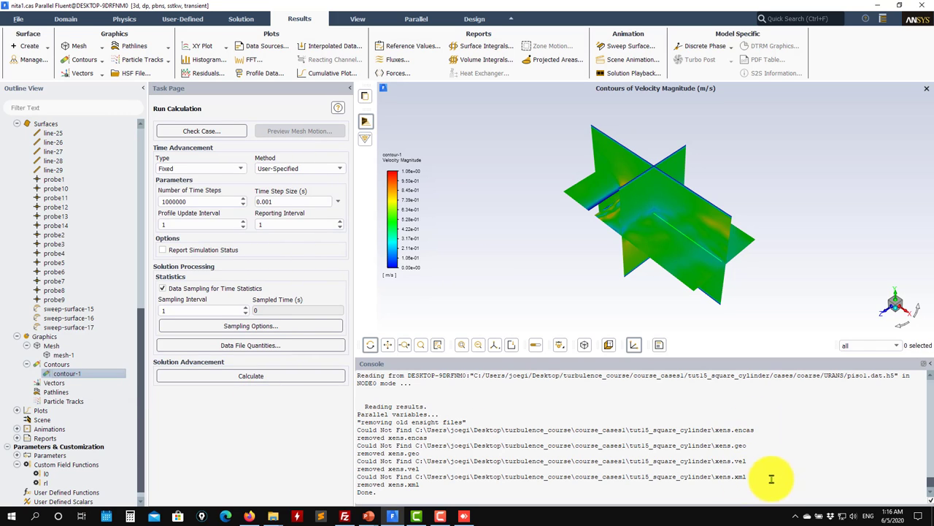
{"action": "left_click_drag", "start_coordinate": [743, 476], "coordinate": [370, 422]}
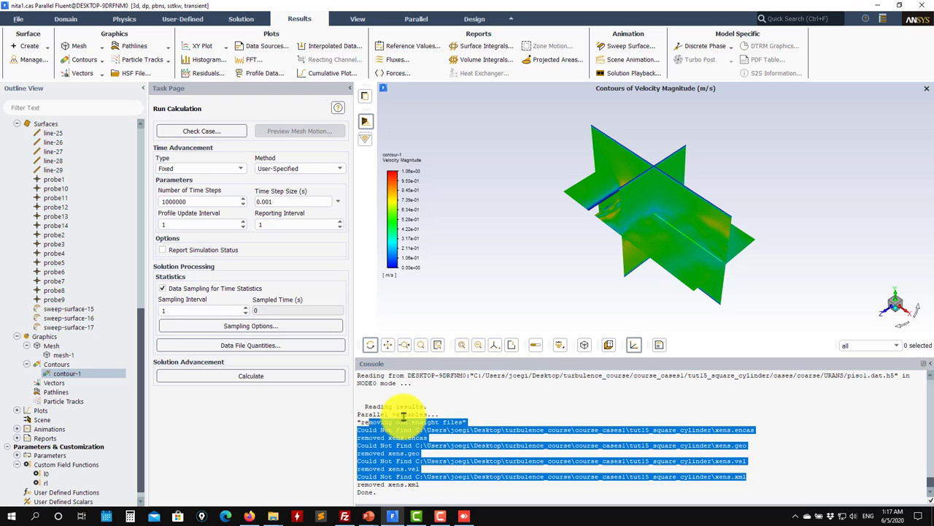
{"action": "left_click_drag", "start_coordinate": [599, 263], "coordinate": [620, 233]}
- Review the solution methods for non-iterative time advancement and the available coupling schemes, keeping PISO selected
{"action": "scroll", "coordinate": [63, 219], "scroll_direction": "up", "scroll_amount": 12}
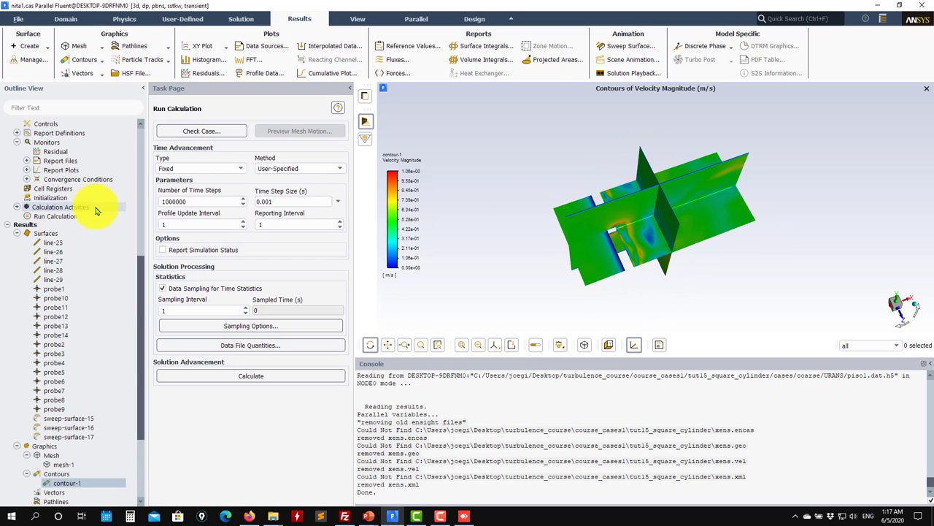
{"action": "scroll", "coordinate": [63, 219], "scroll_direction": "up", "scroll_amount": 1}
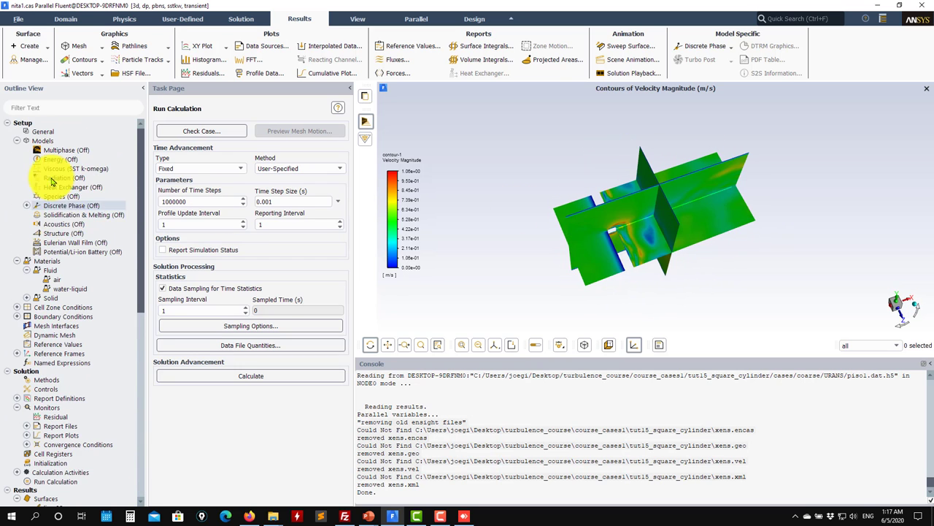
{"action": "scroll", "coordinate": [58, 188], "scroll_direction": "down", "scroll_amount": 7}
{"action": "scroll", "coordinate": [63, 233], "scroll_direction": "up", "scroll_amount": 3}
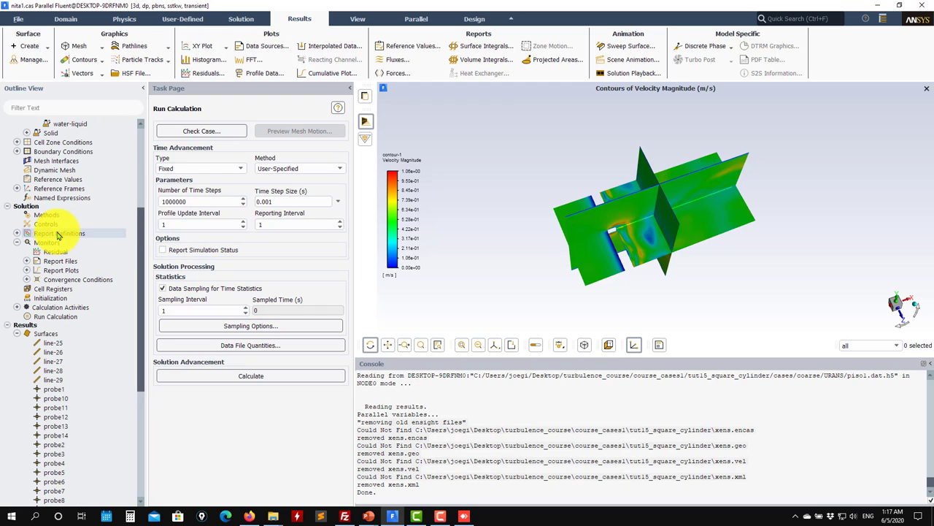
{"action": "left_click", "coordinate": [47, 214]}
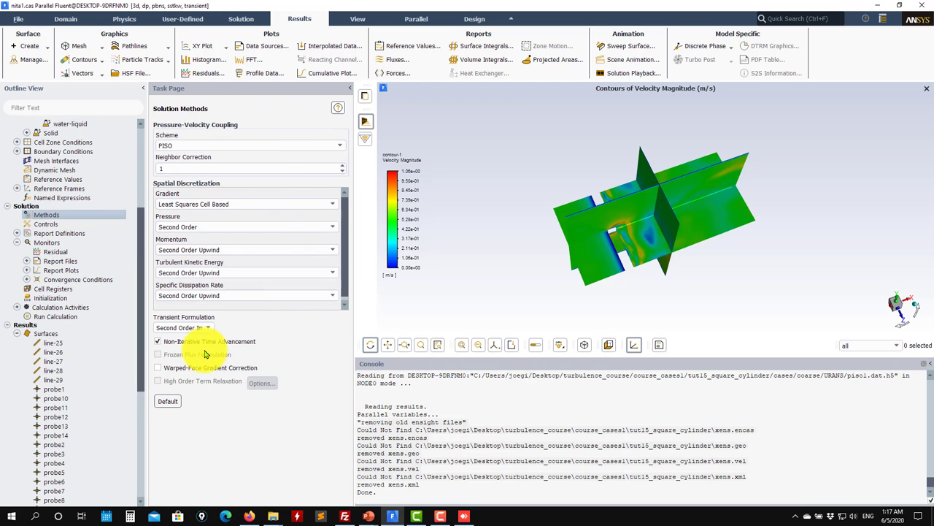
{"action": "left_click", "coordinate": [267, 146]}
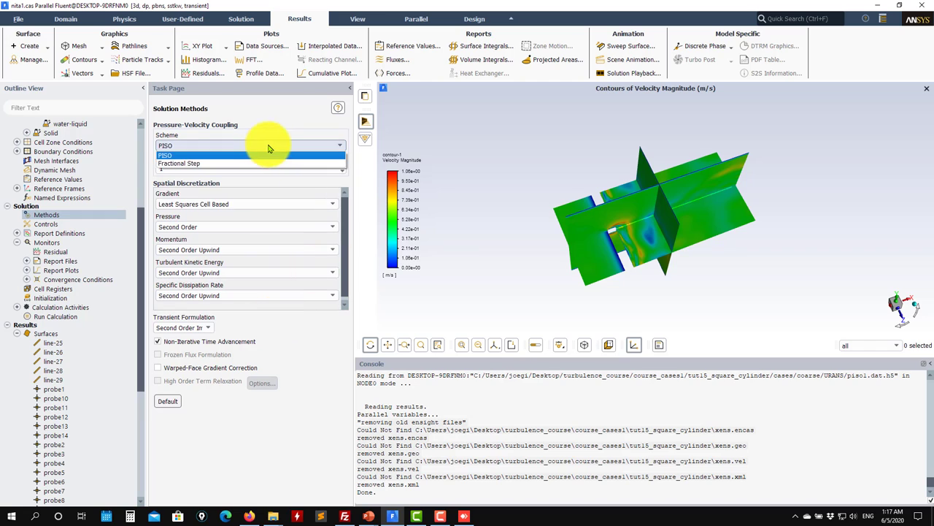
{"action": "left_click", "coordinate": [202, 157]}
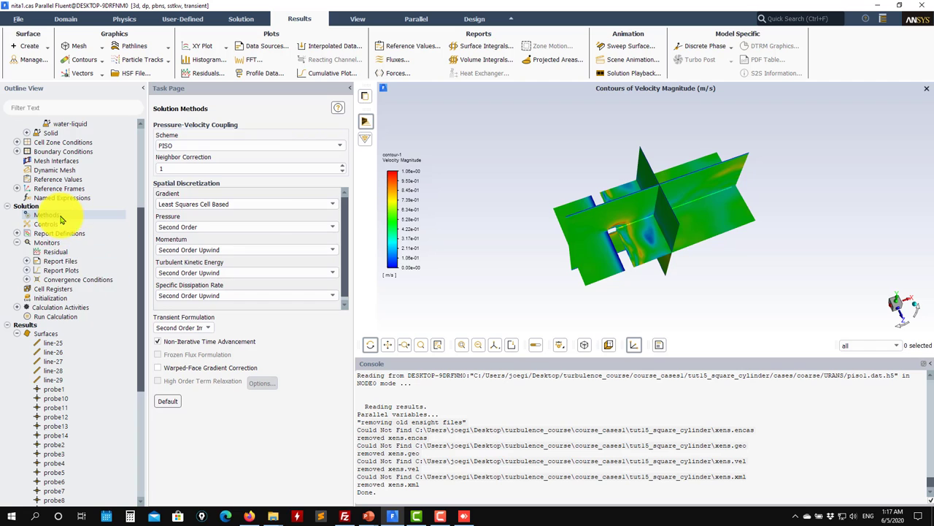
- Start the calculation with the 0.001 s time step, creating new report files and allowing the existing files to be overwritten
{"action": "left_click", "coordinate": [65, 318]}
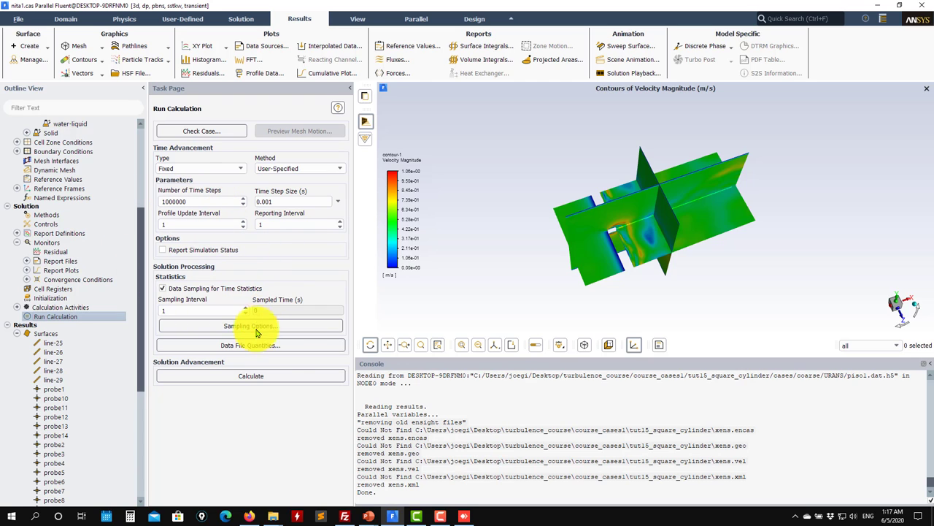
{"action": "left_click", "coordinate": [306, 381]}
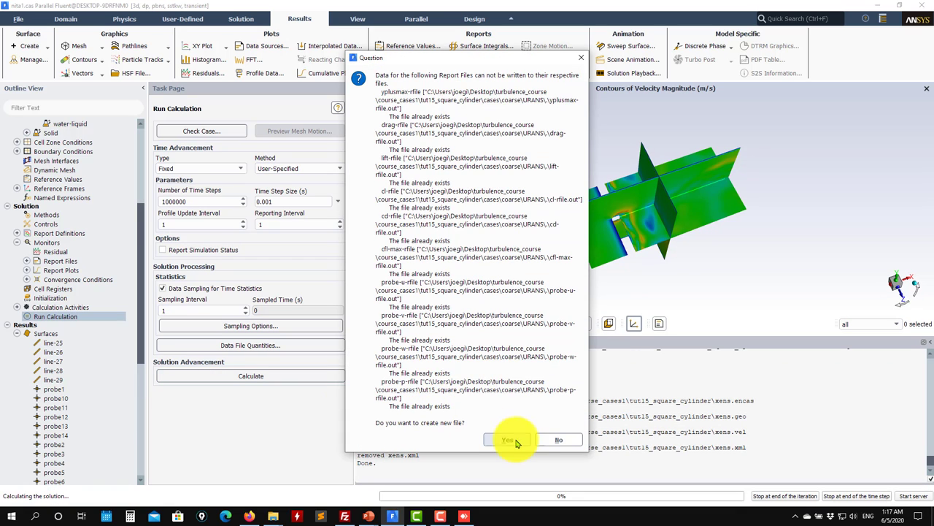
{"action": "left_click", "coordinate": [511, 440]}
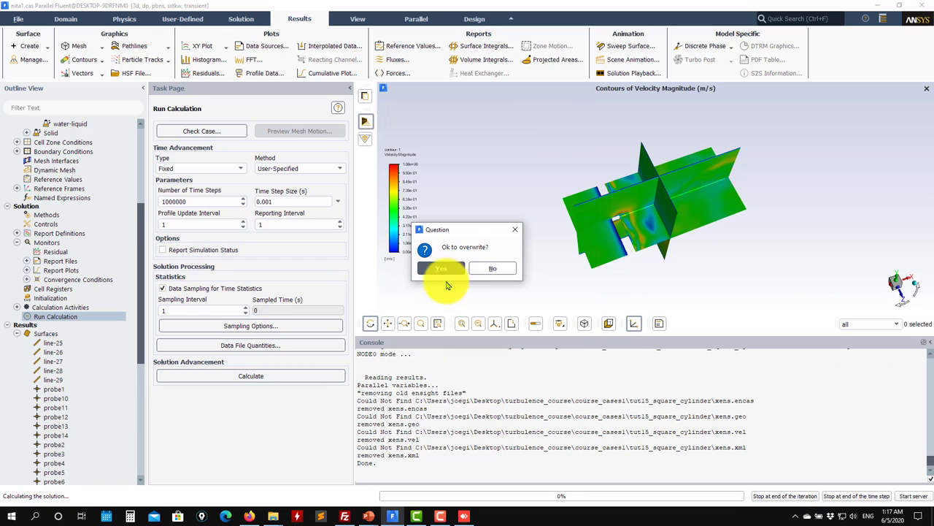
{"action": "left_click", "coordinate": [444, 269]}
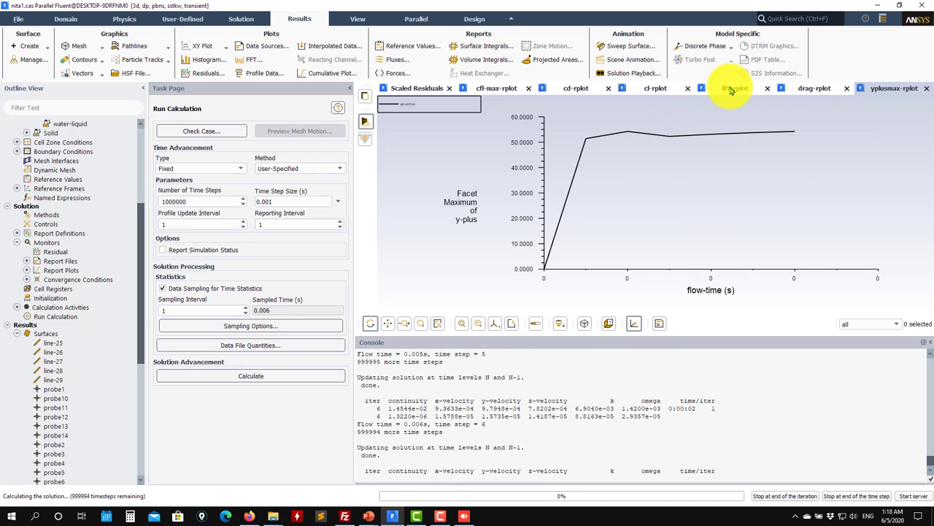
- Review the maximum Courant number, drag, lift, Cl, Cd and scaled residual plots of the non-iterative run
{"action": "left_click", "coordinate": [476, 88]}
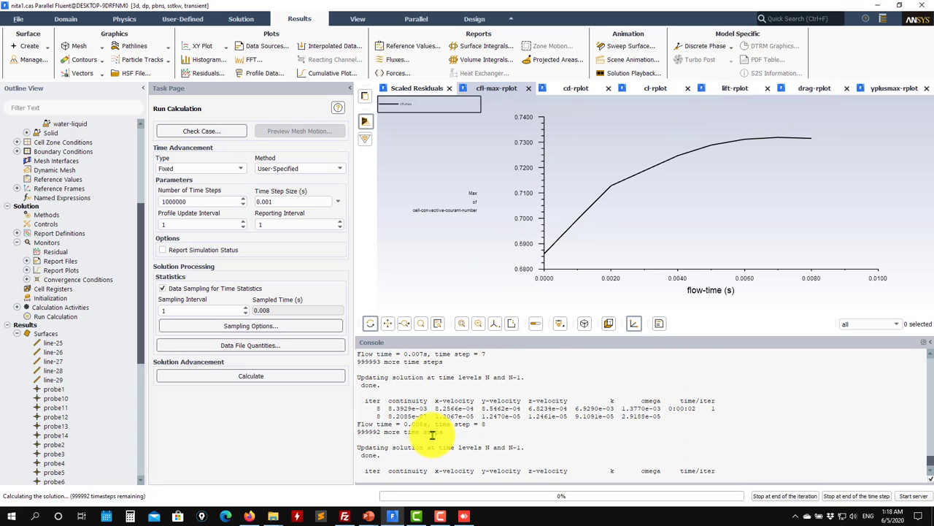
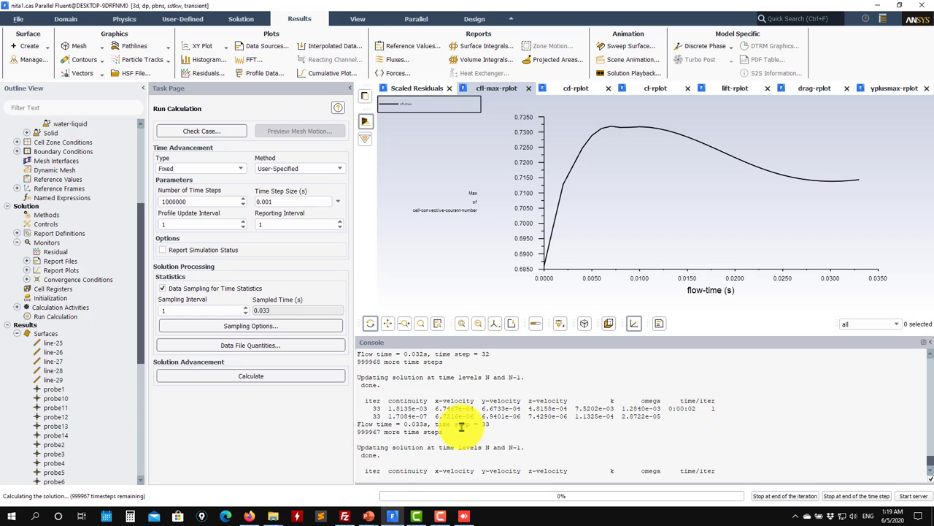
{"action": "left_click", "coordinate": [794, 89]}
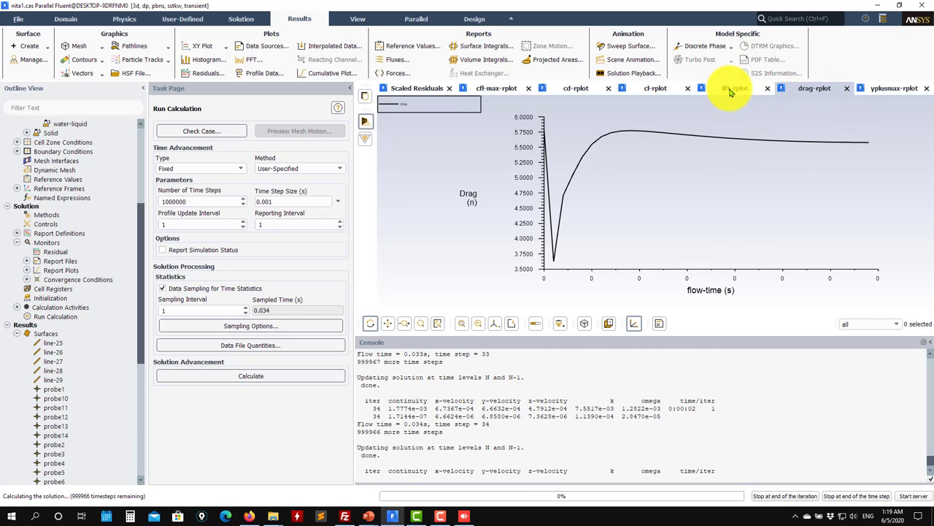
{"action": "left_click", "coordinate": [733, 89]}
{"action": "left_click", "coordinate": [654, 89]}
{"action": "left_click", "coordinate": [574, 89]}
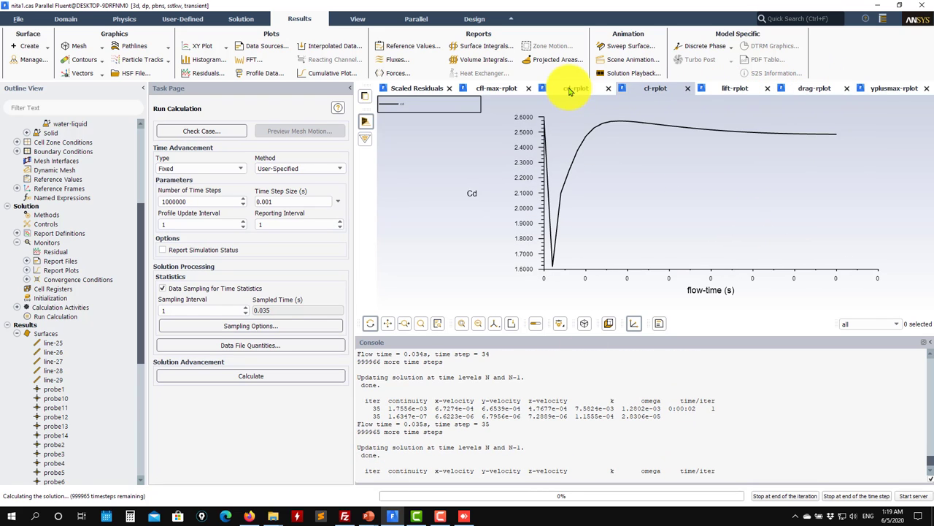
{"action": "left_click", "coordinate": [495, 89]}
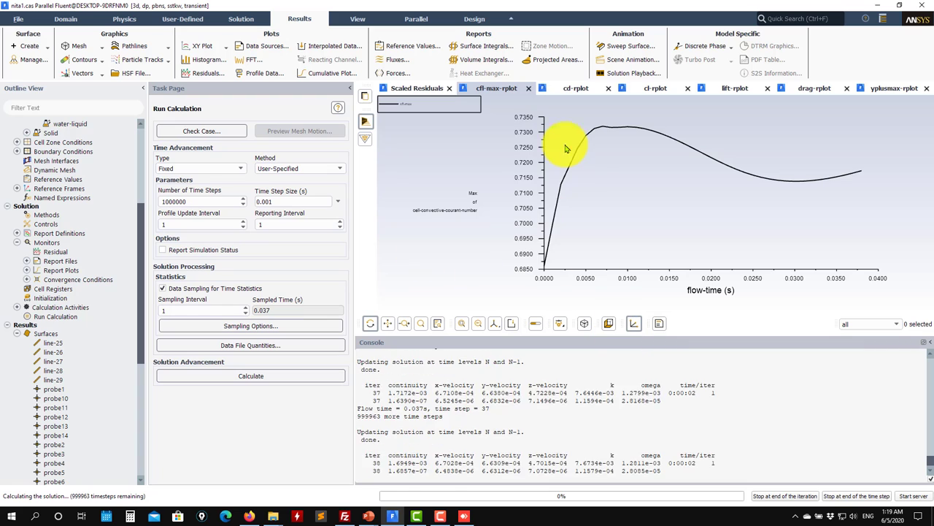
{"action": "left_click", "coordinate": [409, 88]}
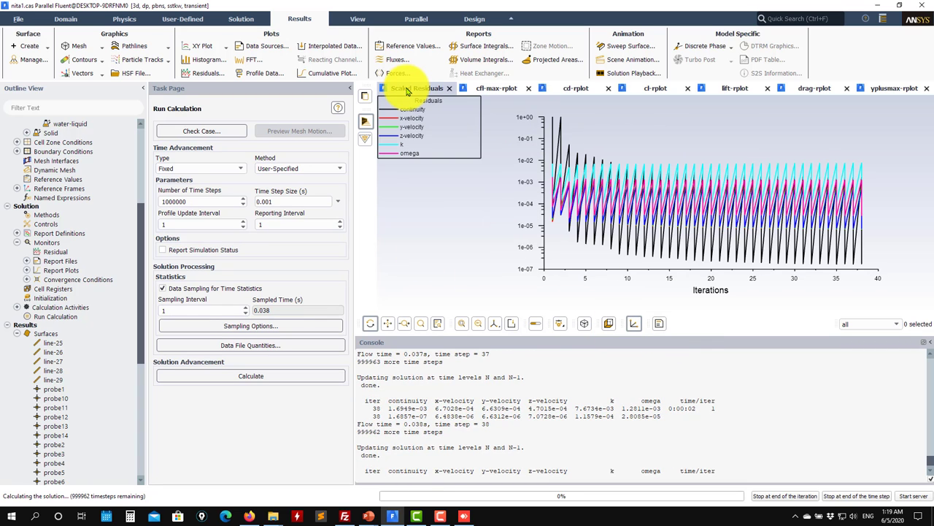
{"action": "left_click", "coordinate": [493, 89]}
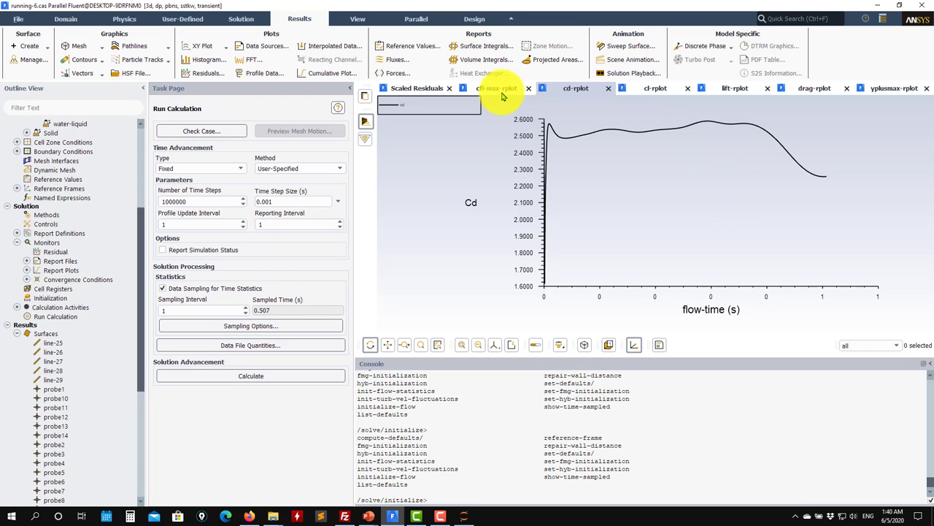
{"action": "left_click", "coordinate": [817, 89]}
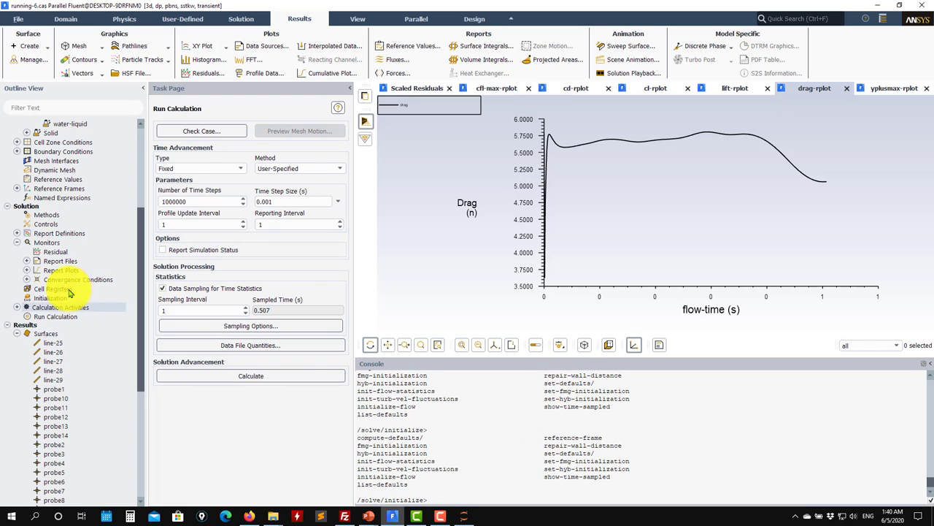
- Set the pressure-velocity coupling scheme to Fractional Step with non-iterative time advancement and bring up the drag plot
{"action": "left_click", "coordinate": [55, 216]}
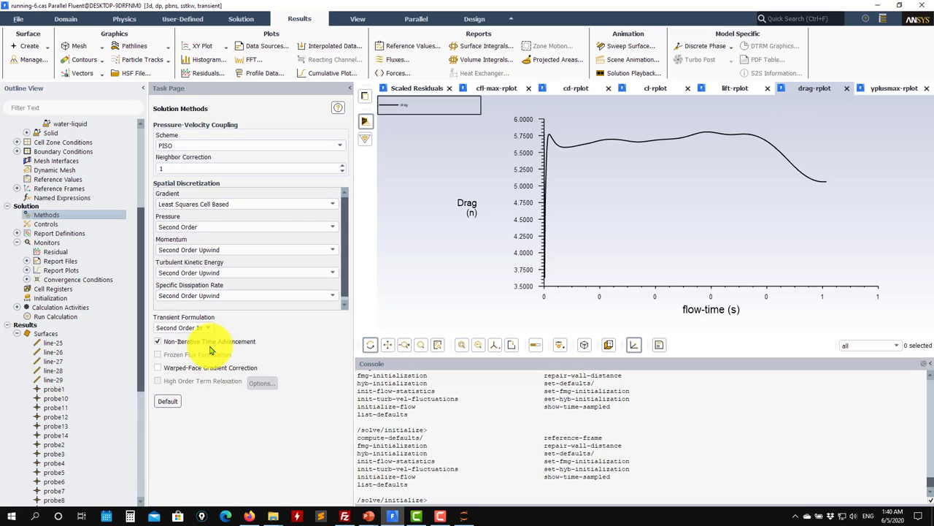
{"action": "left_click", "coordinate": [325, 148]}
{"action": "left_click", "coordinate": [170, 164]}
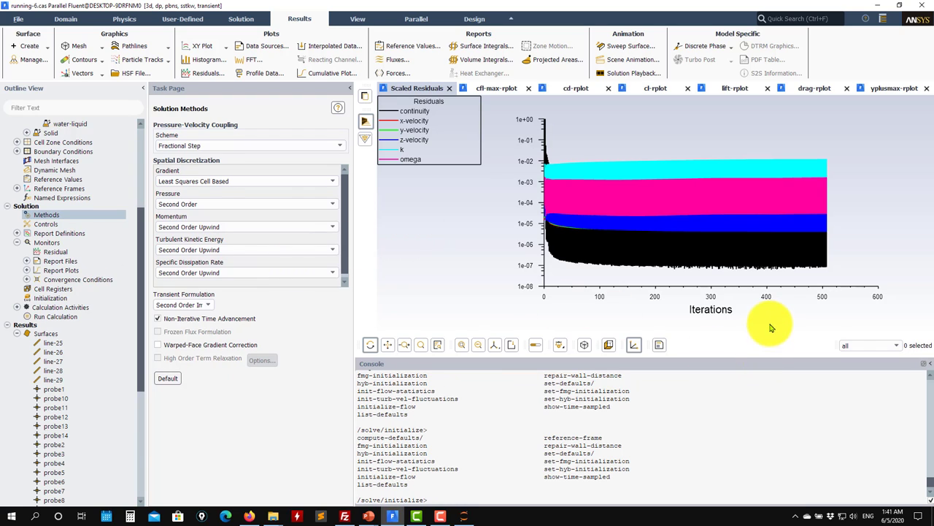
{"action": "left_click", "coordinate": [820, 88]}
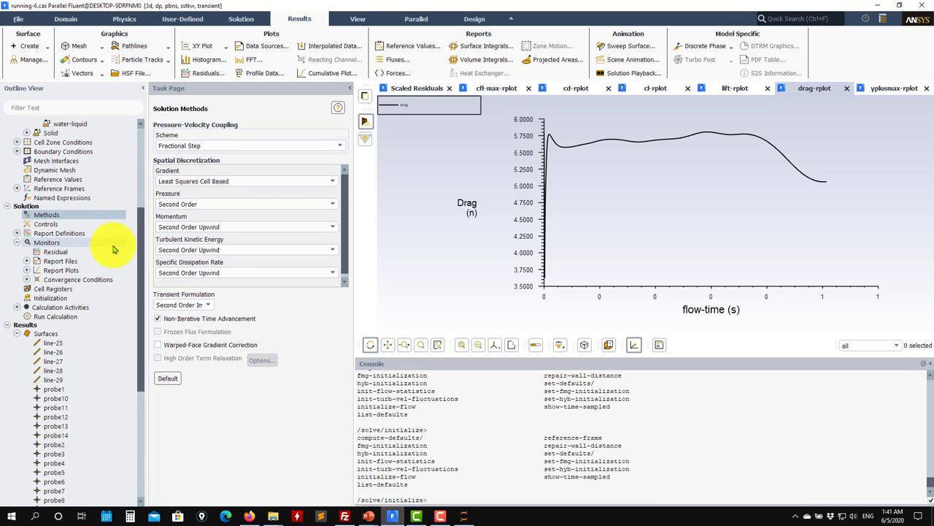
{"action": "scroll", "coordinate": [76, 219], "scroll_direction": "down", "scroll_amount": 4}
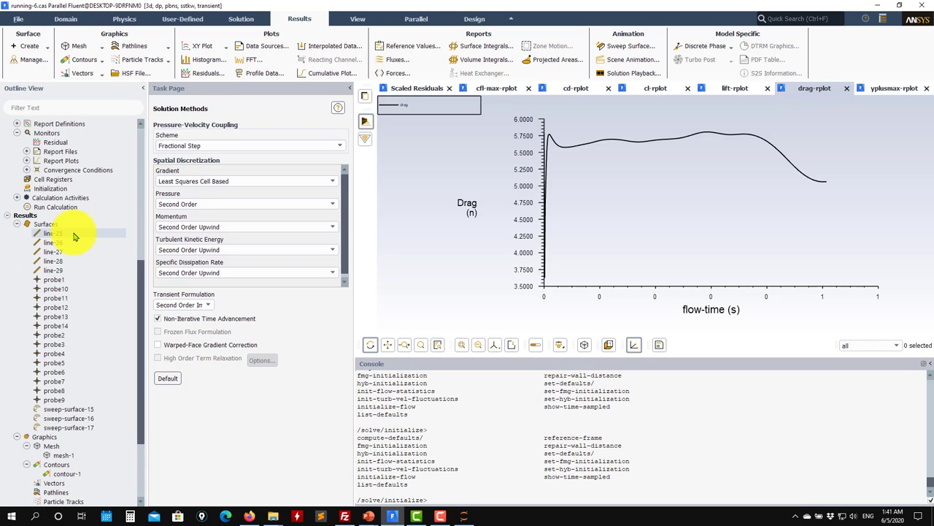
{"action": "left_click", "coordinate": [73, 226]}
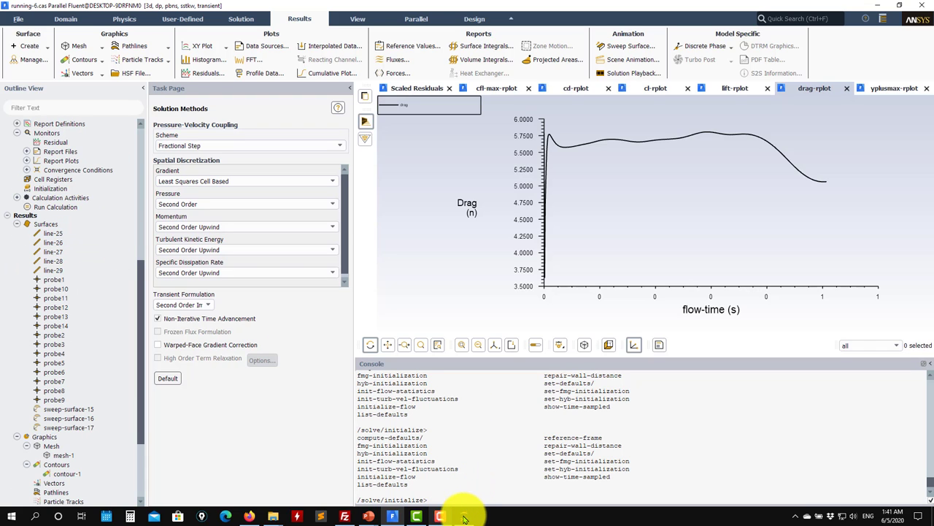
- Switch to Firefox, check the time series download on the course tutorials page and return to the forces_and_st notebook
{"action": "left_click", "coordinate": [252, 517]}
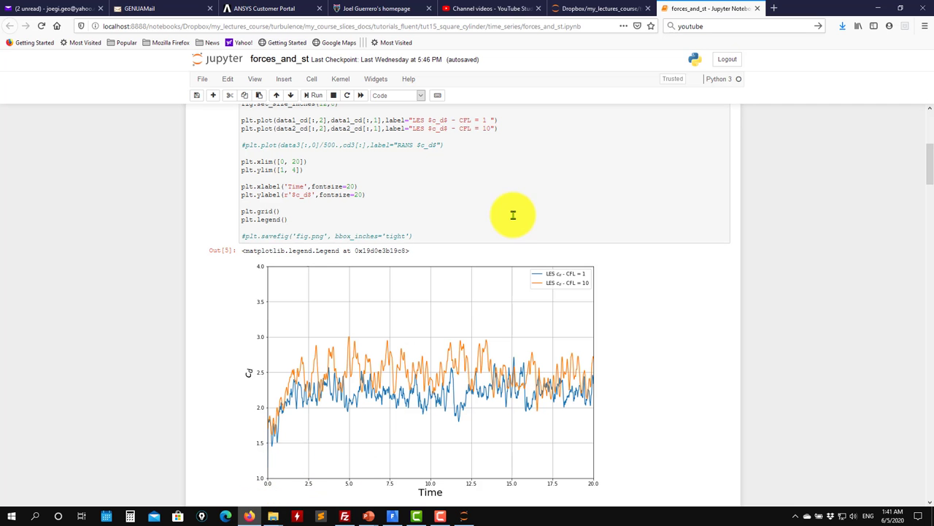
{"action": "left_click", "coordinate": [384, 9]}
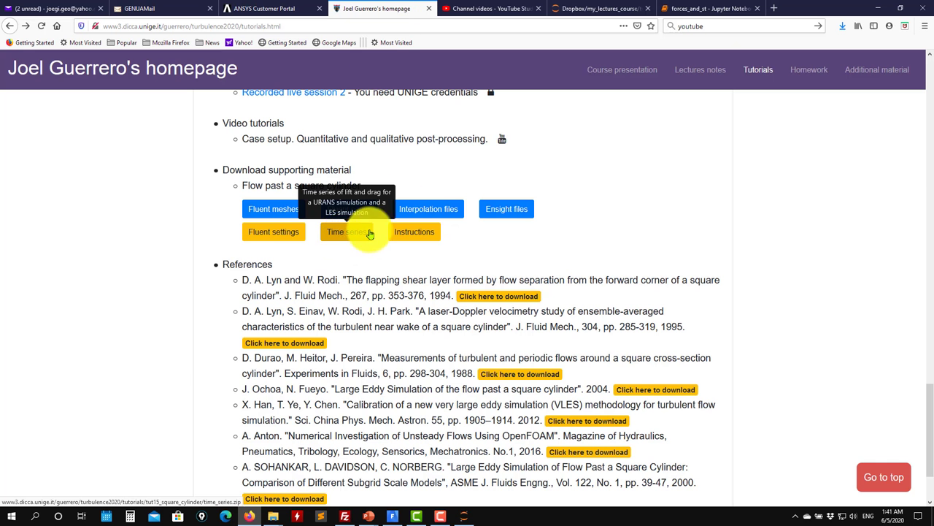
{"action": "left_click", "coordinate": [682, 9]}
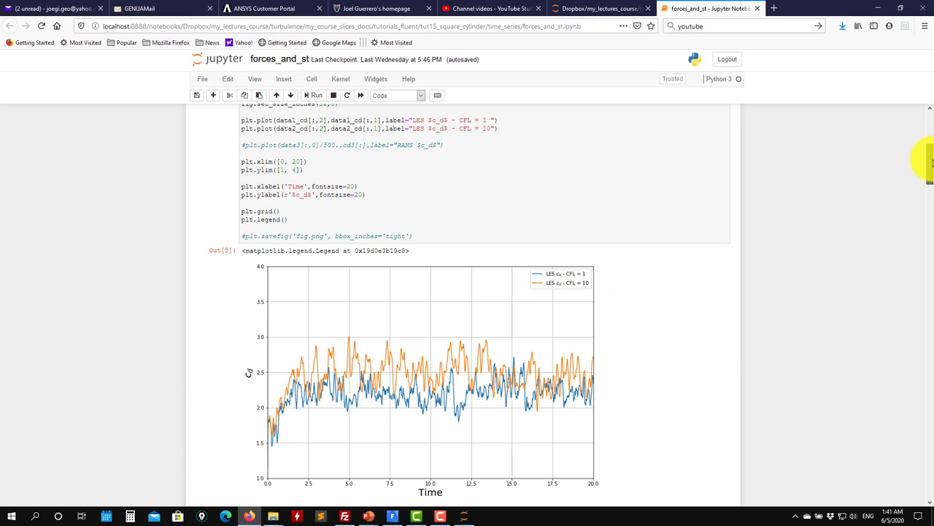
- Compare the LES drag and lift coefficient time signals for CFL 1 and CFL 10 in the notebook
{"action": "scroll", "coordinate": [924, 158], "scroll_direction": "down", "scroll_amount": 1}
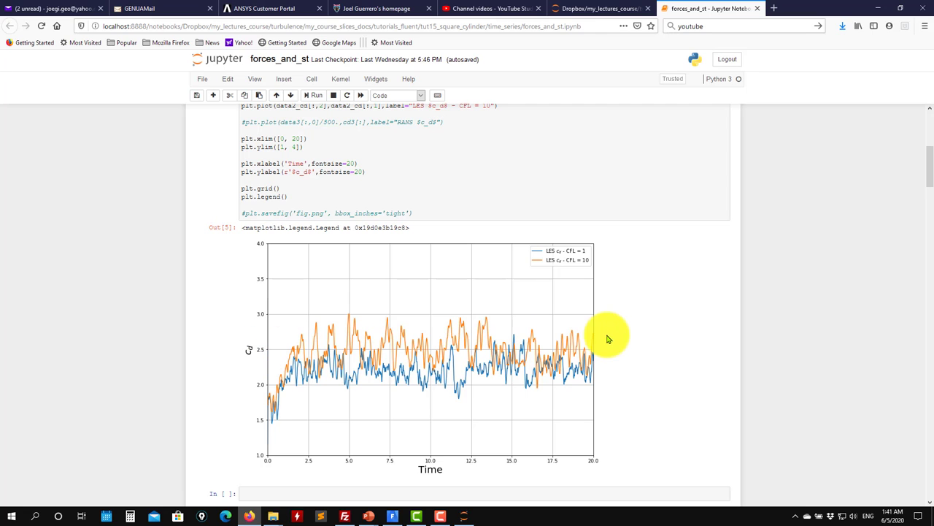
{"action": "scroll", "coordinate": [365, 338], "scroll_direction": "down", "scroll_amount": 2}
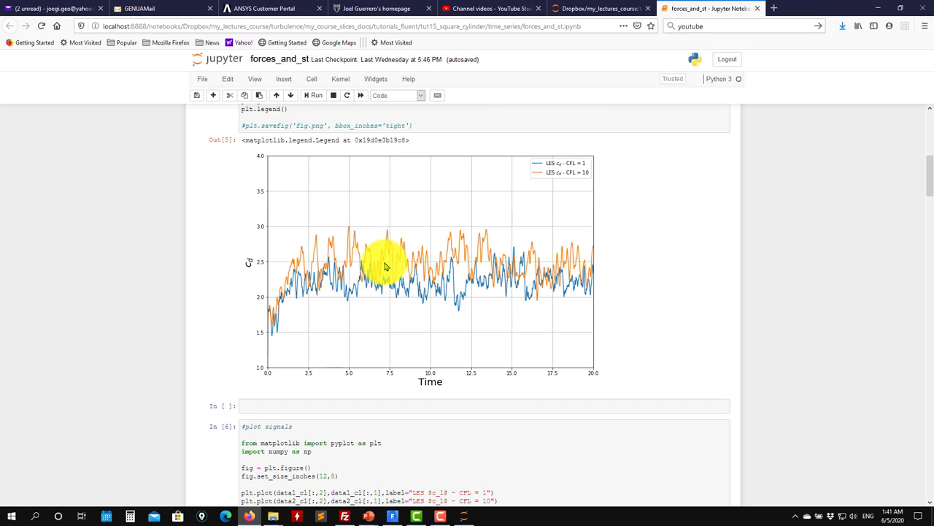
{"action": "scroll", "coordinate": [361, 282], "scroll_direction": "down", "scroll_amount": 10}
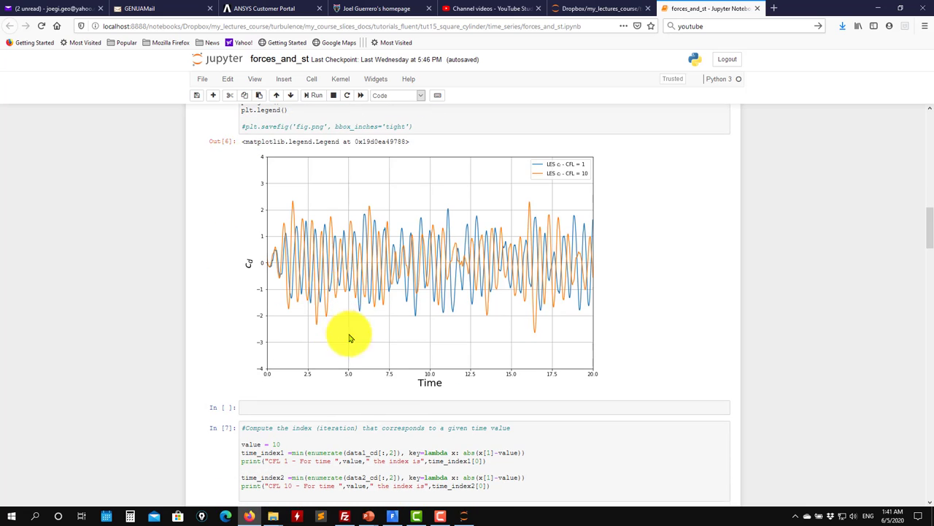
{"action": "scroll", "coordinate": [388, 264], "scroll_direction": "up", "scroll_amount": 8}
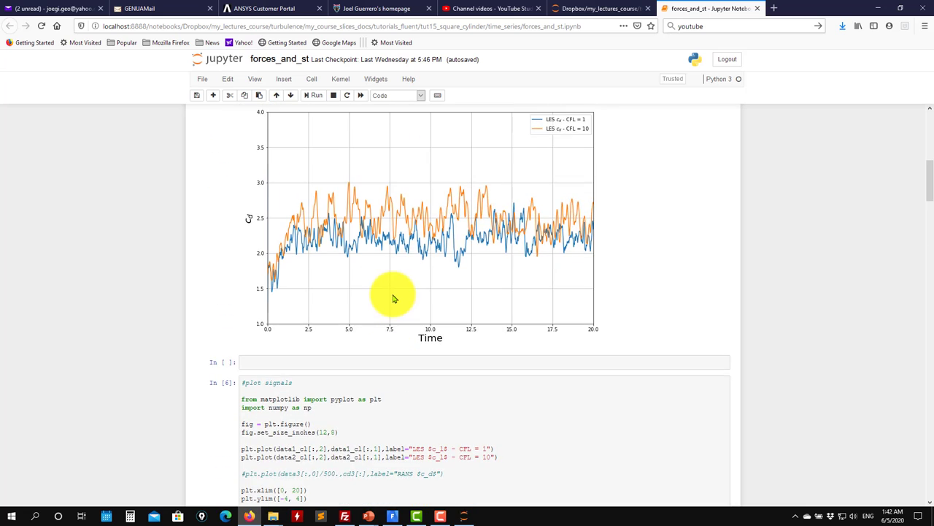
{"action": "scroll", "coordinate": [394, 297], "scroll_direction": "down", "scroll_amount": 2}
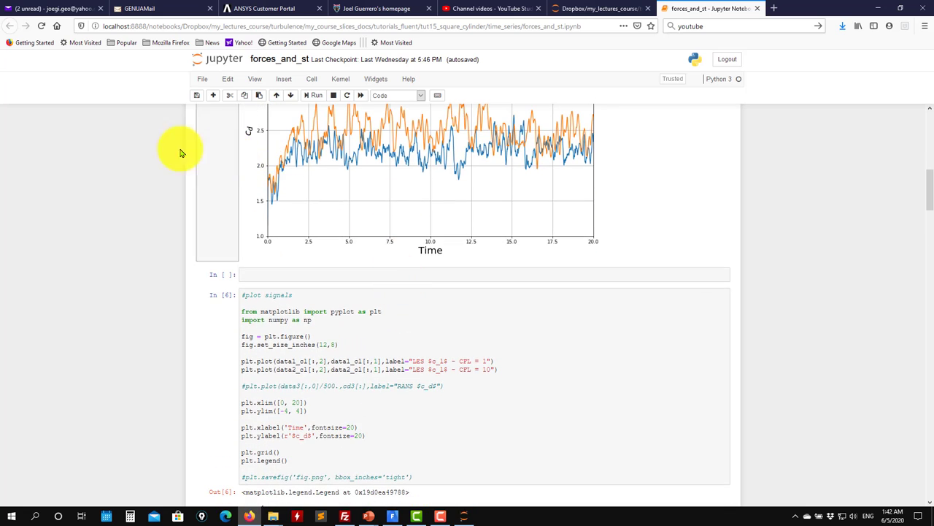
{"action": "scroll", "coordinate": [559, 219], "scroll_direction": "down", "scroll_amount": 7}
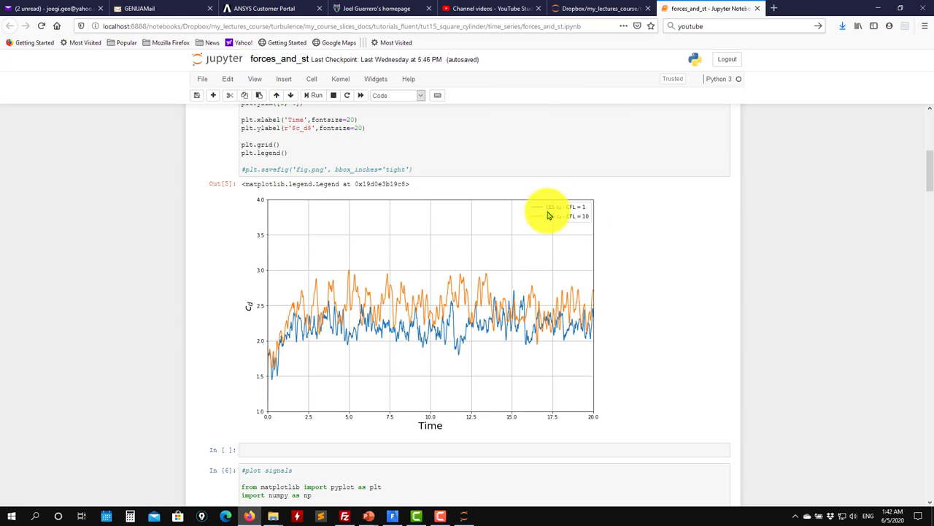
{"action": "scroll", "coordinate": [633, 264], "scroll_direction": "up", "scroll_amount": 7}
- Examine the power spectral density plots of the cl and cd signals for CFL 1 and CFL 10
{"action": "left_click_drag", "start_coordinate": [926, 167], "coordinate": [927, 228]}
{"action": "scroll", "coordinate": [927, 229], "scroll_direction": "down", "scroll_amount": 1}
{"action": "left_click_drag", "start_coordinate": [927, 228], "coordinate": [921, 439]}
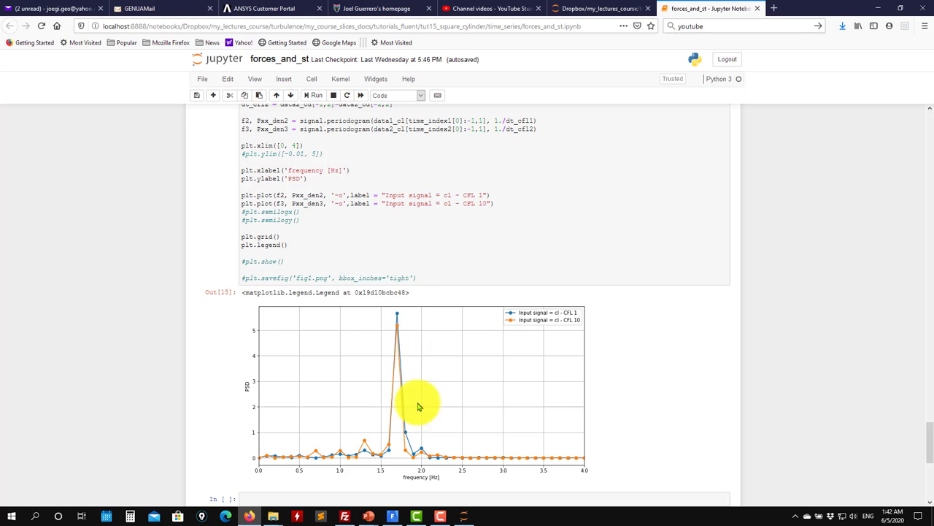
{"action": "scroll", "coordinate": [387, 343], "scroll_direction": "up", "scroll_amount": 8}
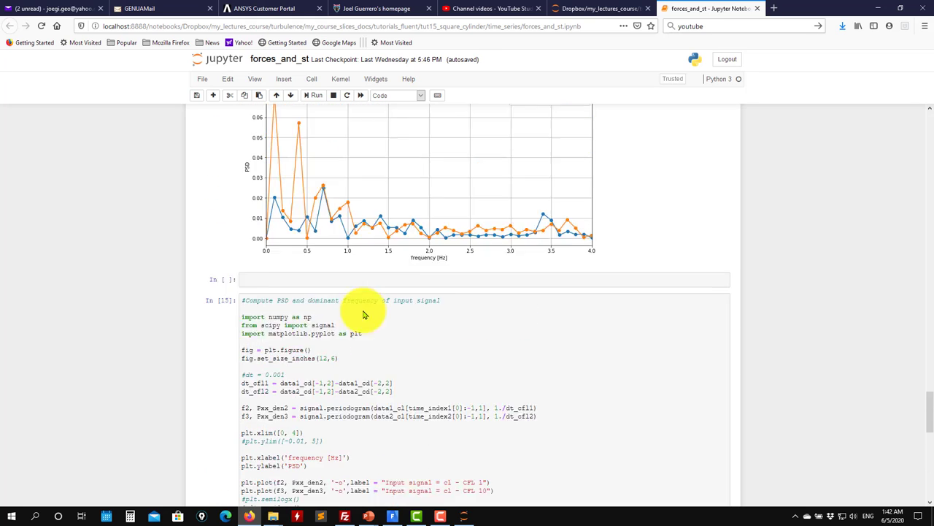
{"action": "scroll", "coordinate": [431, 379], "scroll_direction": "down", "scroll_amount": 9}
{"action": "scroll", "coordinate": [453, 349], "scroll_direction": "up", "scroll_amount": 10}
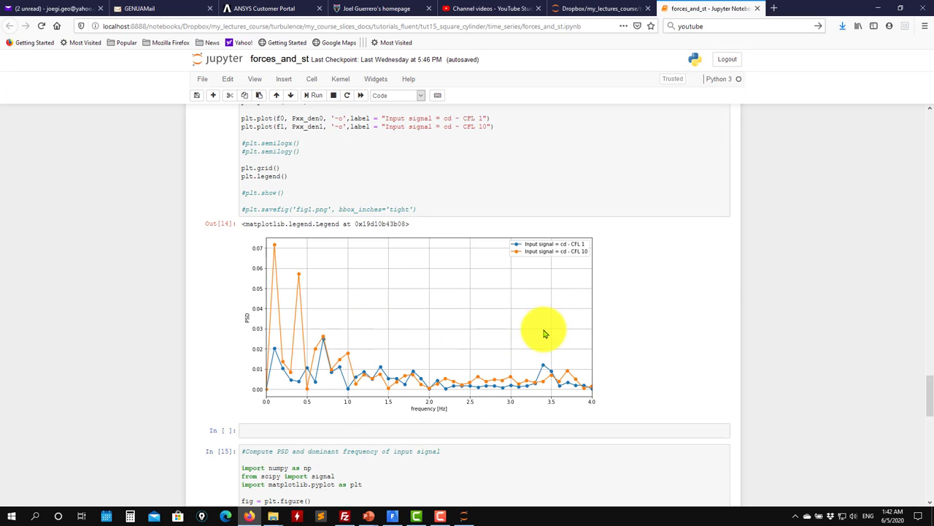
- Revisit the cl and cd time history plots and compare the CFL 1 curves against the CFL 10 curves
{"action": "scroll", "coordinate": [511, 323], "scroll_direction": "up", "scroll_amount": 15}
{"action": "scroll", "coordinate": [515, 337], "scroll_direction": "up", "scroll_amount": 20}
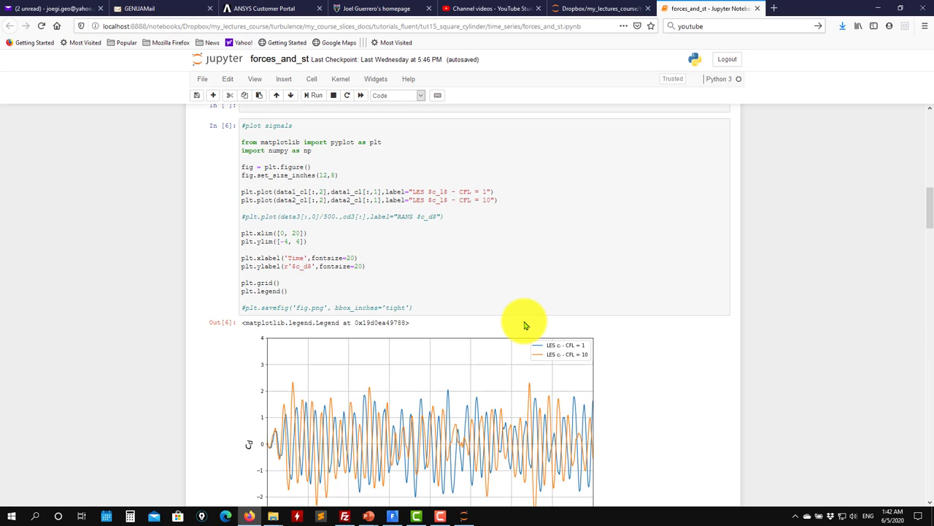
{"action": "scroll", "coordinate": [385, 302], "scroll_direction": "down", "scroll_amount": 3}
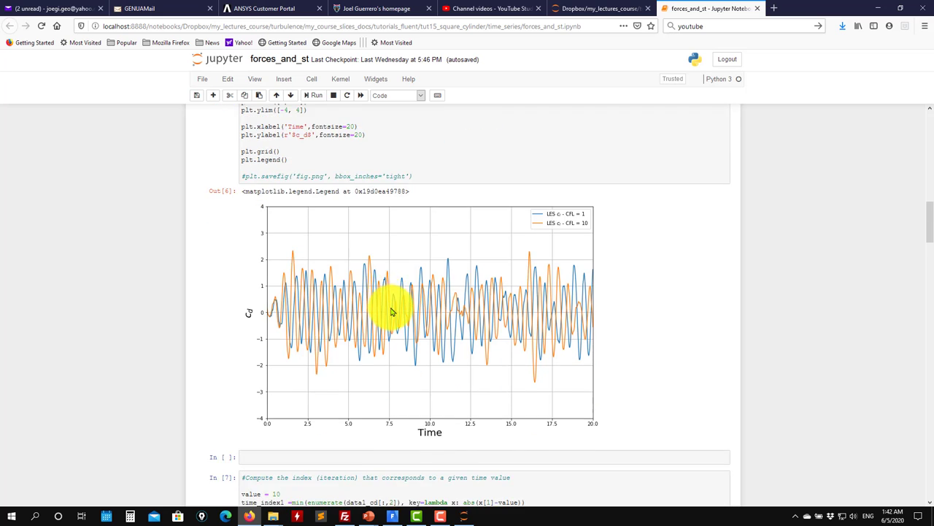
{"action": "scroll", "coordinate": [386, 309], "scroll_direction": "up", "scroll_amount": 10}
{"action": "scroll", "coordinate": [361, 308], "scroll_direction": "up", "scroll_amount": 1}
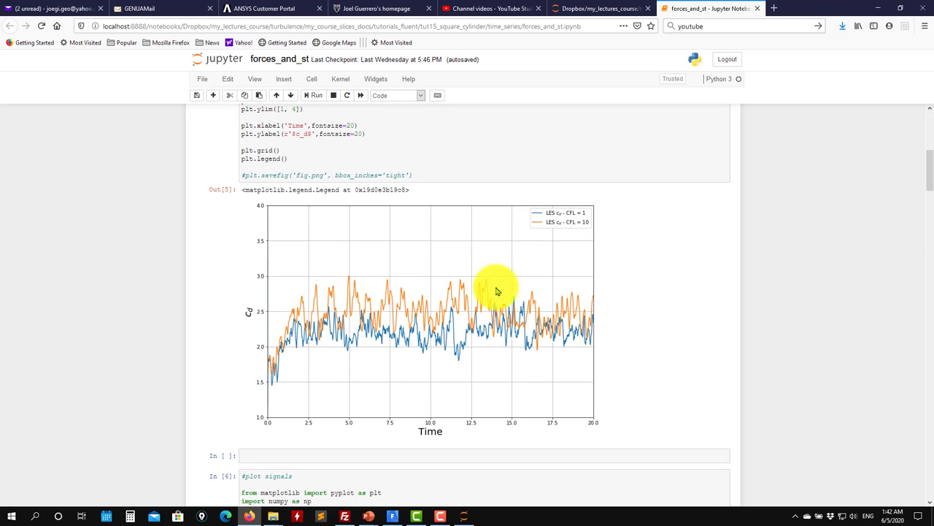
{"action": "scroll", "coordinate": [489, 301], "scroll_direction": "down", "scroll_amount": 5}
- Read through the notebook's spectral analysis down to the dominant frequency and Strouhal number calculation
{"action": "left_click_drag", "start_coordinate": [927, 191], "coordinate": [933, 262]}
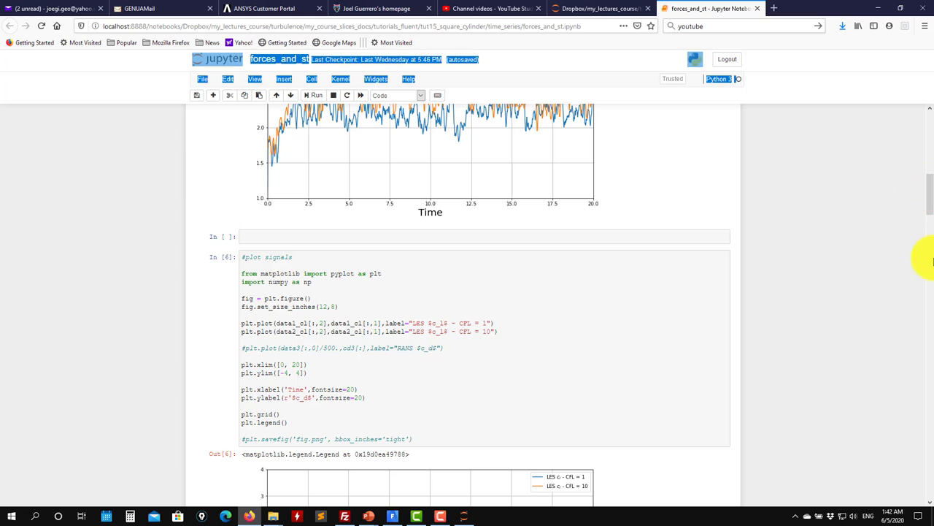
{"action": "scroll", "coordinate": [913, 298], "scroll_direction": "down", "scroll_amount": 15}
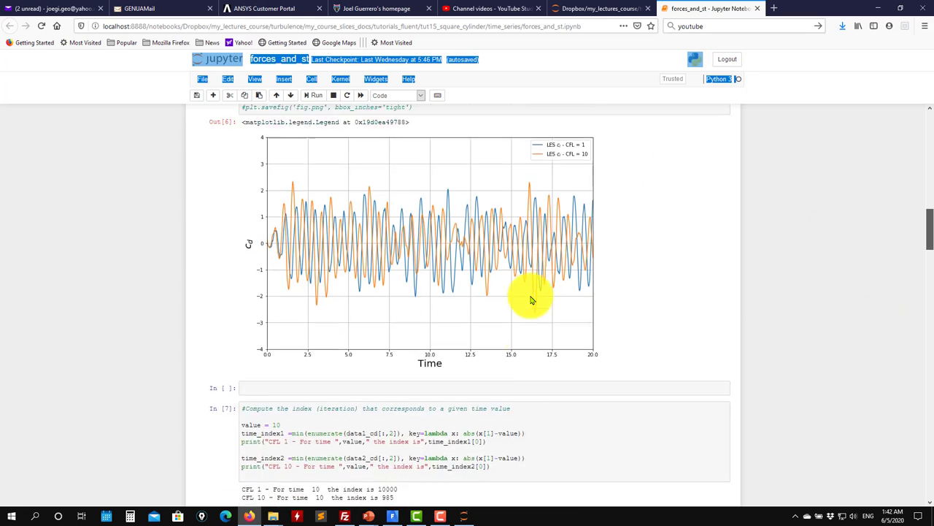
{"action": "scroll", "coordinate": [533, 293], "scroll_direction": "down", "scroll_amount": 15}
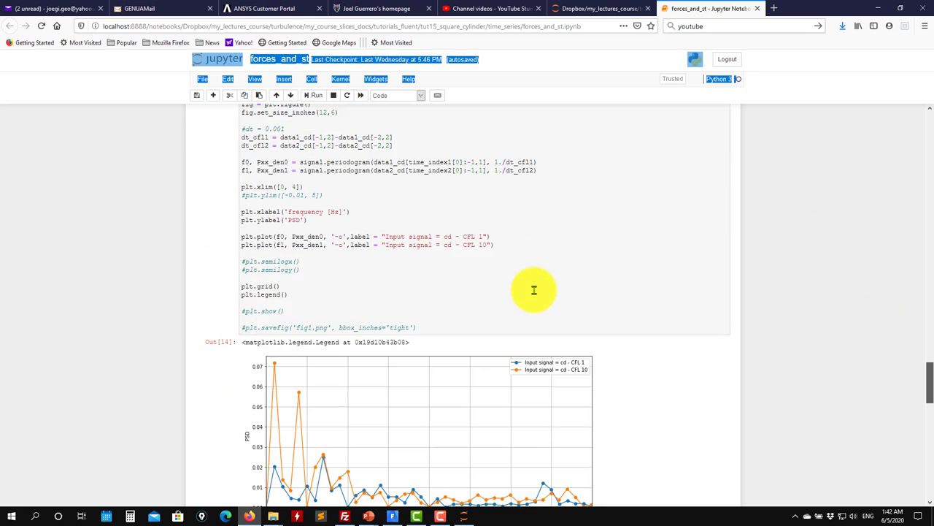
{"action": "scroll", "coordinate": [409, 273], "scroll_direction": "down", "scroll_amount": 10}
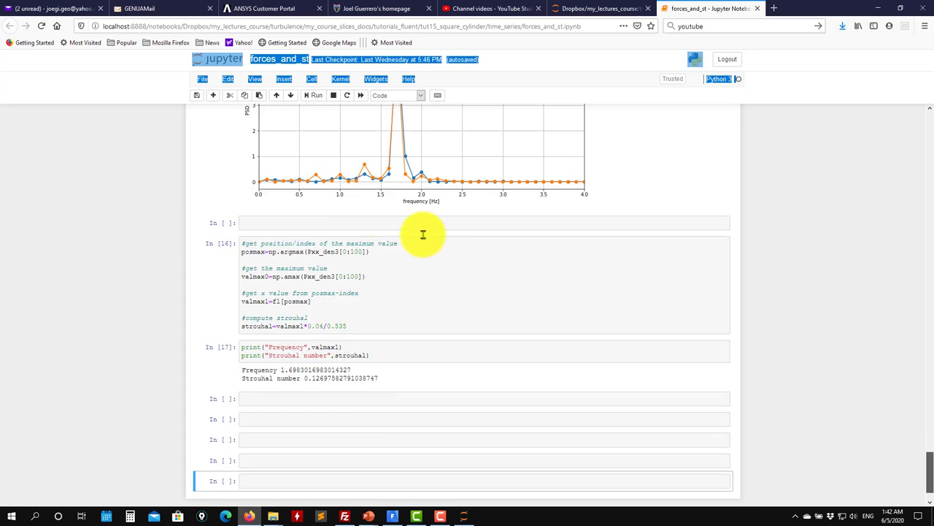
{"action": "scroll", "coordinate": [424, 234], "scroll_direction": "up", "scroll_amount": 6}
{"action": "scroll", "coordinate": [588, 77], "scroll_direction": "up", "scroll_amount": 1}
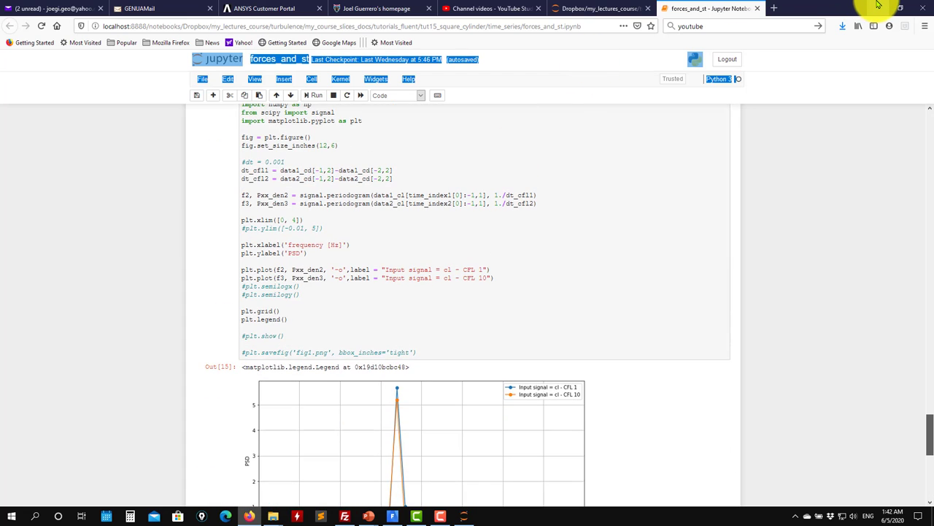
- Switch back to Fluent and open the FFT plot settings for Fourier transform analysis
{"action": "left_click", "coordinate": [880, 5]}
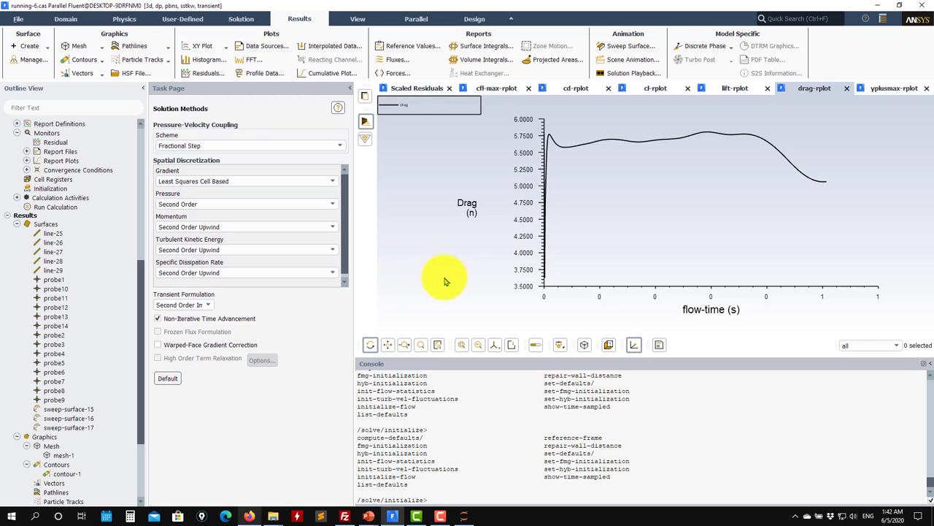
{"action": "scroll", "coordinate": [80, 345], "scroll_direction": "down", "scroll_amount": 3}
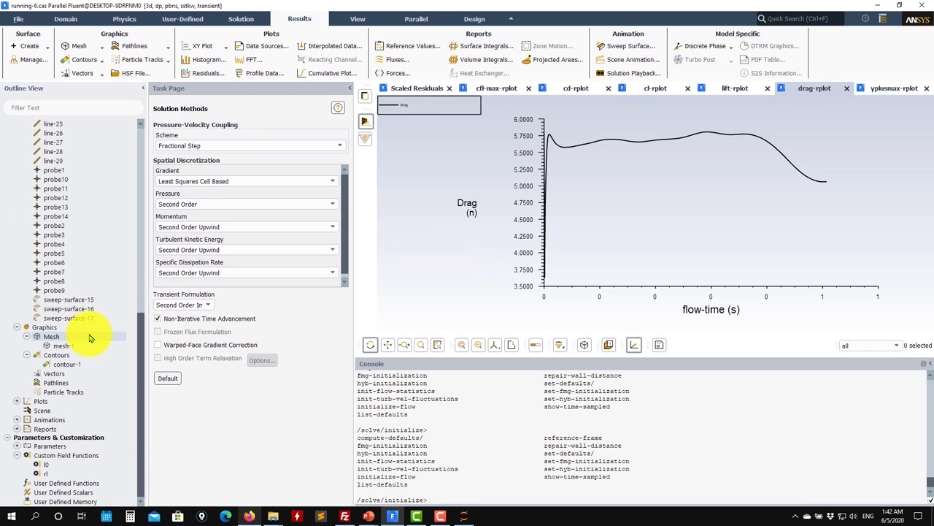
{"action": "left_click", "coordinate": [18, 401]}
{"action": "double_click", "coordinate": [42, 458]}
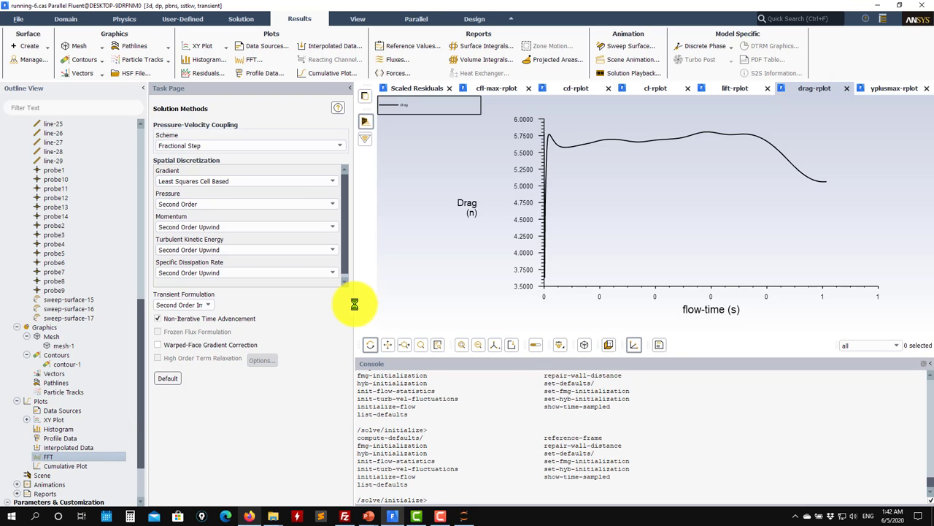
{"action": "left_click_drag", "start_coordinate": [484, 198], "coordinate": [297, 121]}
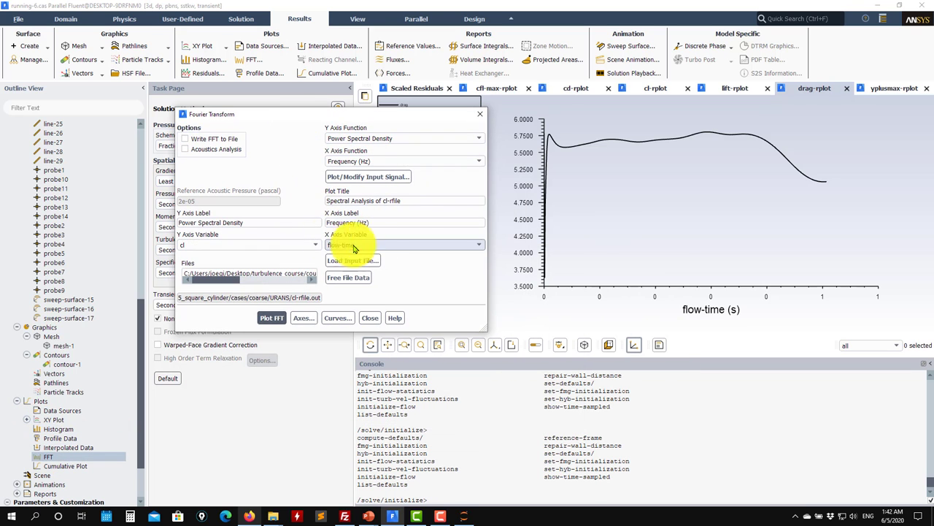
- Review the clipping range, statistics and window options of the loaded cl input signal
{"action": "left_click", "coordinate": [367, 177]}
{"action": "left_click", "coordinate": [229, 469]}
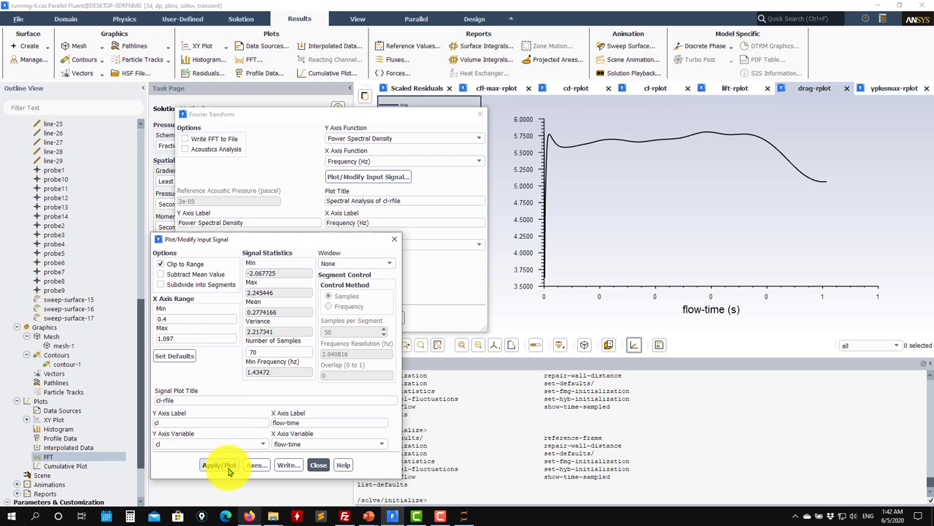
{"action": "left_click", "coordinate": [319, 464]}
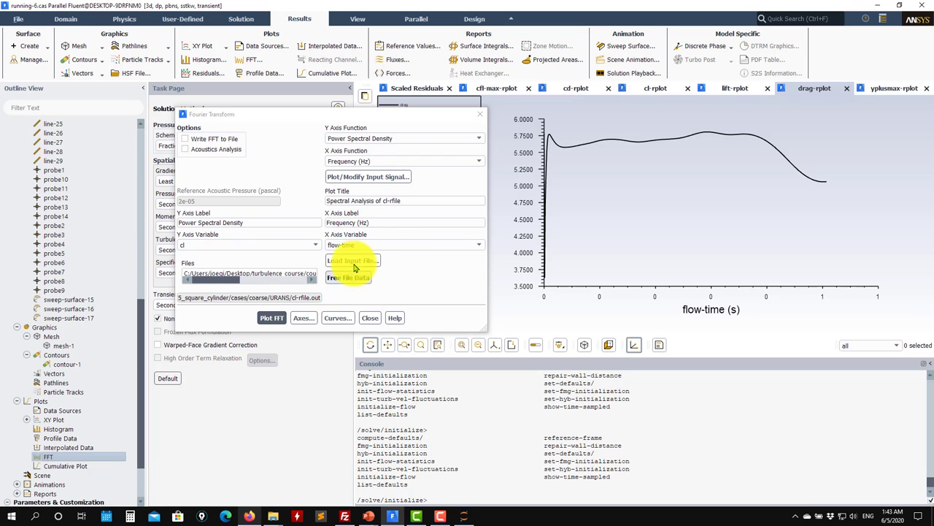
- Load cl-rfile.out from the cfl1 folder as the input signal and plot its power spectral density against frequency
{"action": "left_click", "coordinate": [354, 263]}
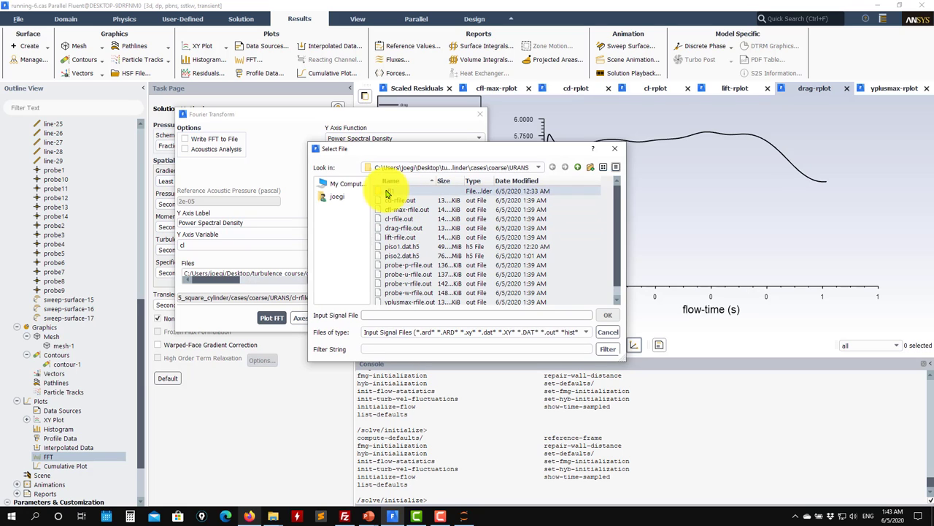
{"action": "double_click", "coordinate": [387, 193]}
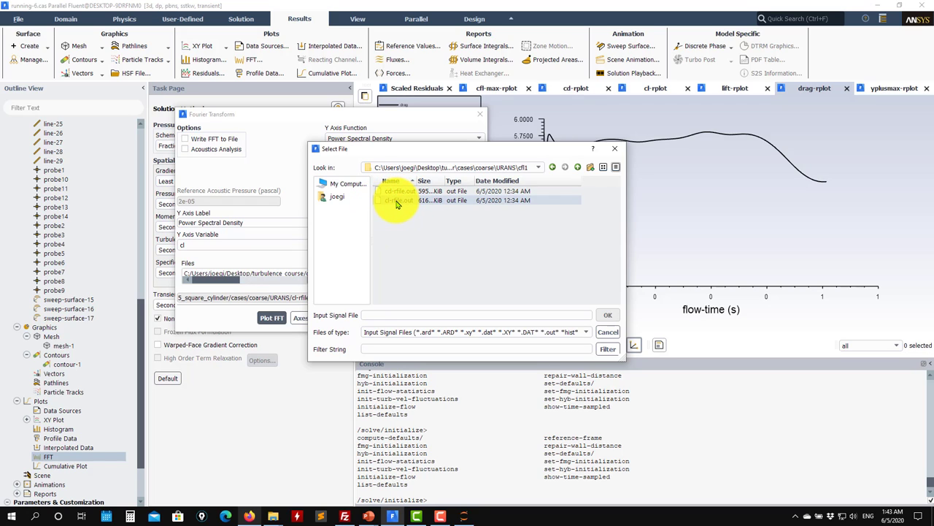
{"action": "left_click", "coordinate": [407, 201]}
{"action": "left_click", "coordinate": [611, 315]}
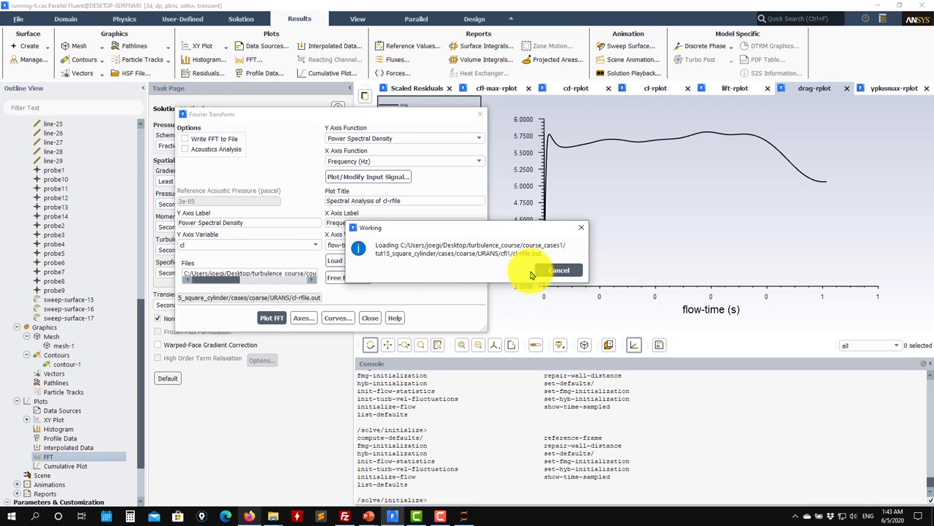
{"action": "left_click", "coordinate": [273, 318]}
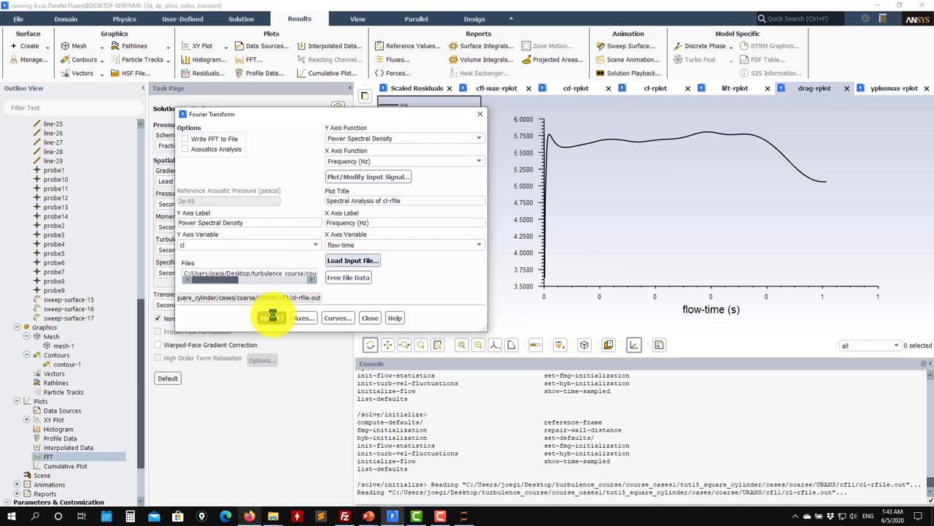
- Plot the cl signal's power spectral density and subtract the mean value from the input signal
{"action": "left_click_drag", "start_coordinate": [376, 114], "coordinate": [278, 167]}
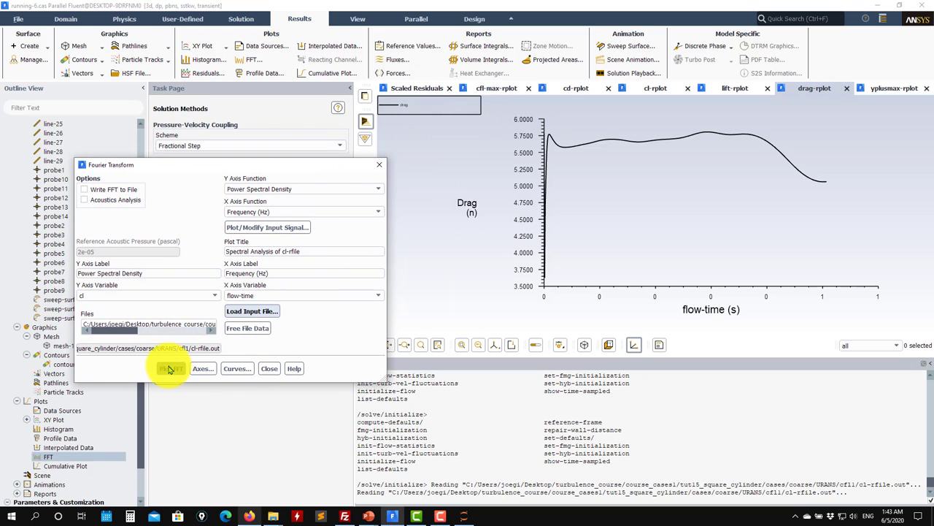
{"action": "left_click", "coordinate": [169, 368]}
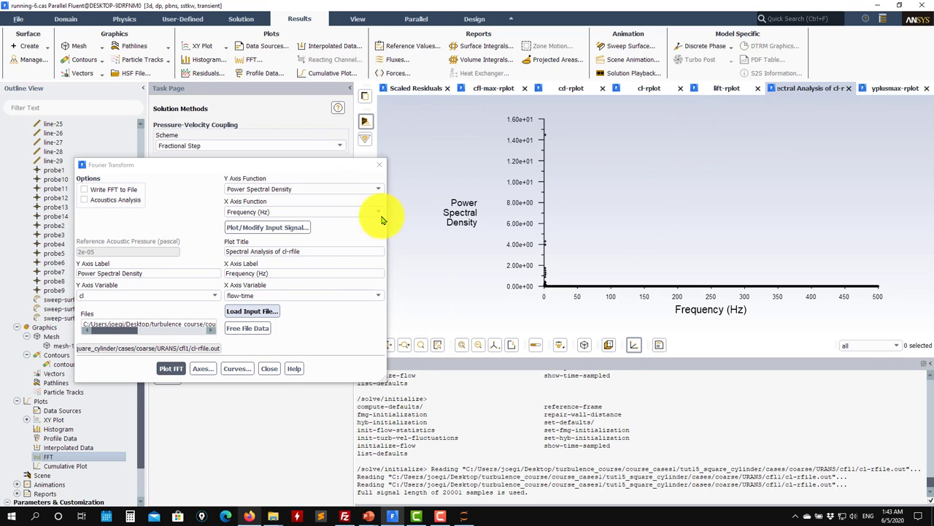
{"action": "left_click", "coordinate": [285, 226]}
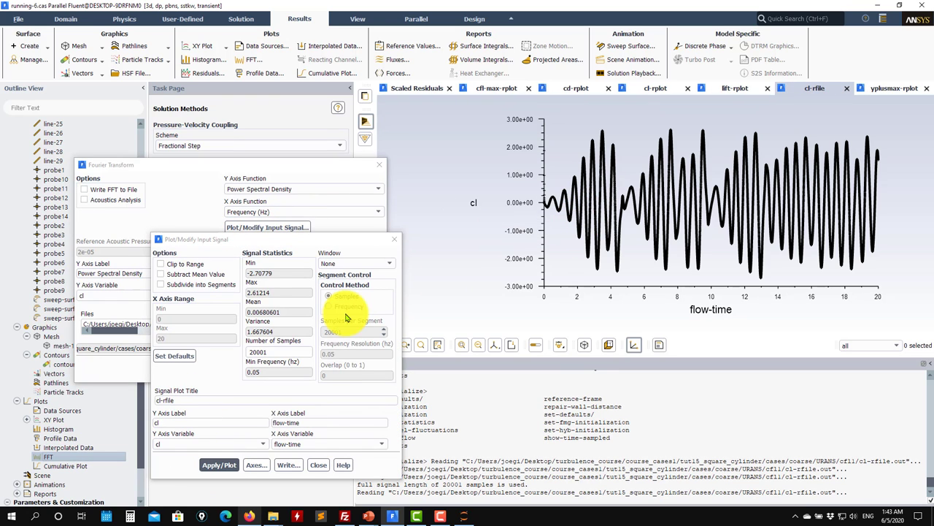
{"action": "left_click", "coordinate": [216, 276]}
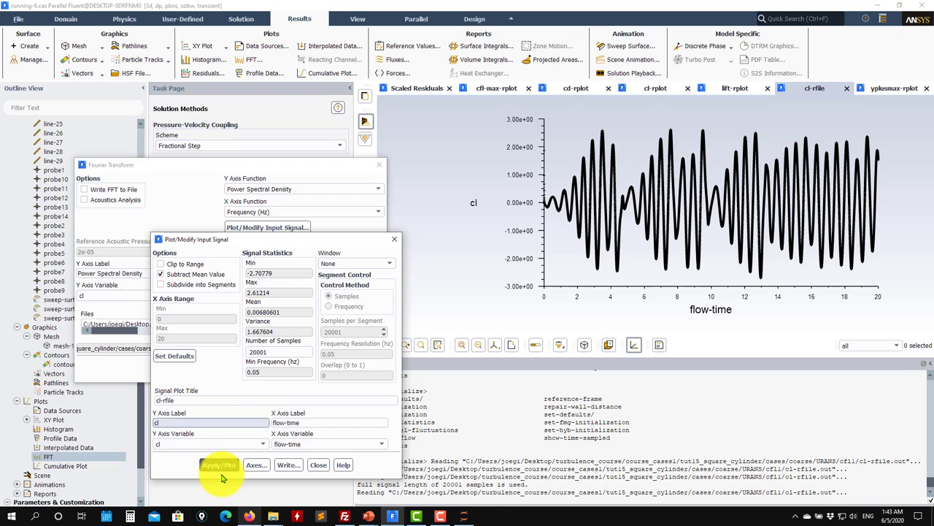
{"action": "left_click", "coordinate": [221, 467]}
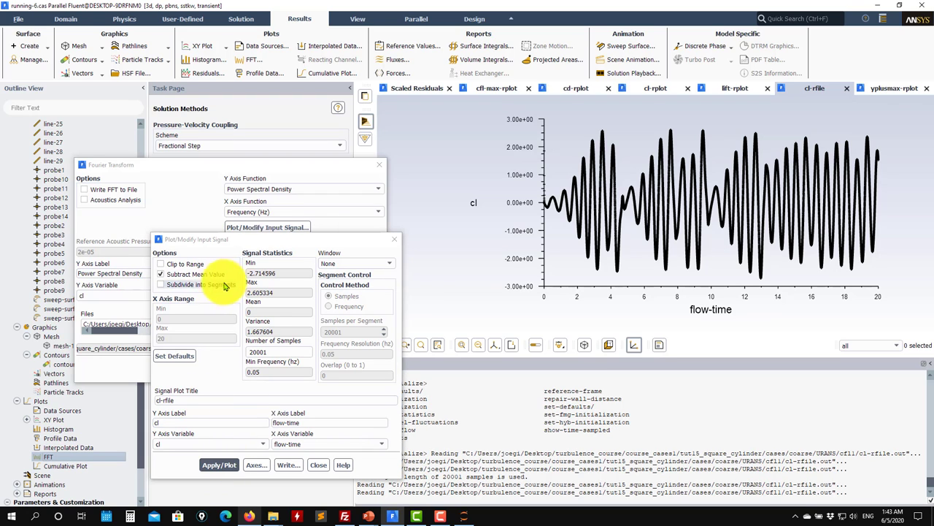
- Clip the cl input signal to a minimum flow-time of 5 and replot its power spectral density
{"action": "left_click", "coordinate": [185, 264]}
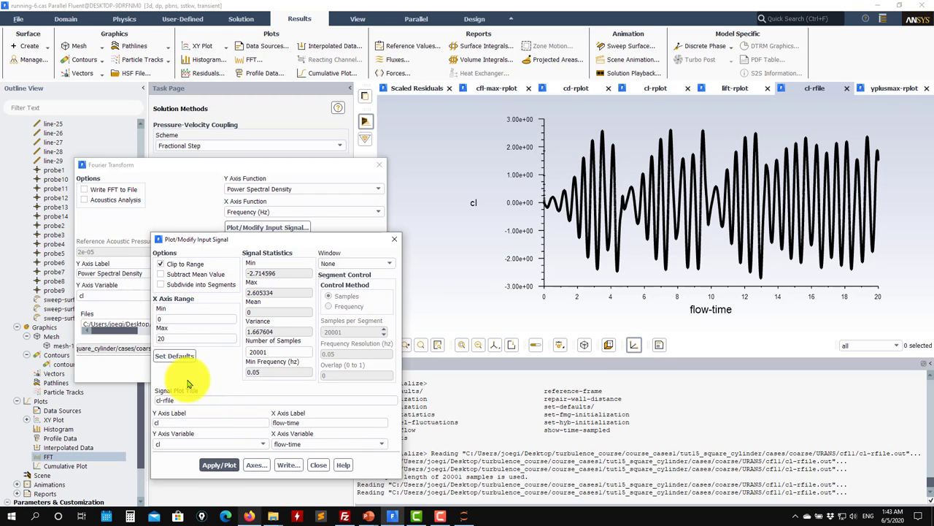
{"action": "double_click", "coordinate": [182, 318]}
{"action": "type", "text": "5"}
{"action": "left_click", "coordinate": [219, 465]}
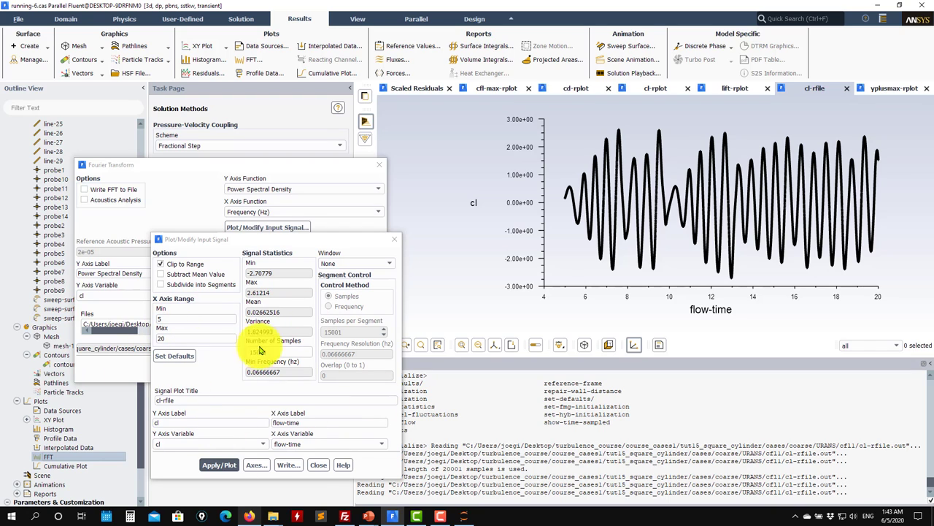
{"action": "left_click", "coordinate": [315, 464]}
{"action": "left_click", "coordinate": [172, 369]}
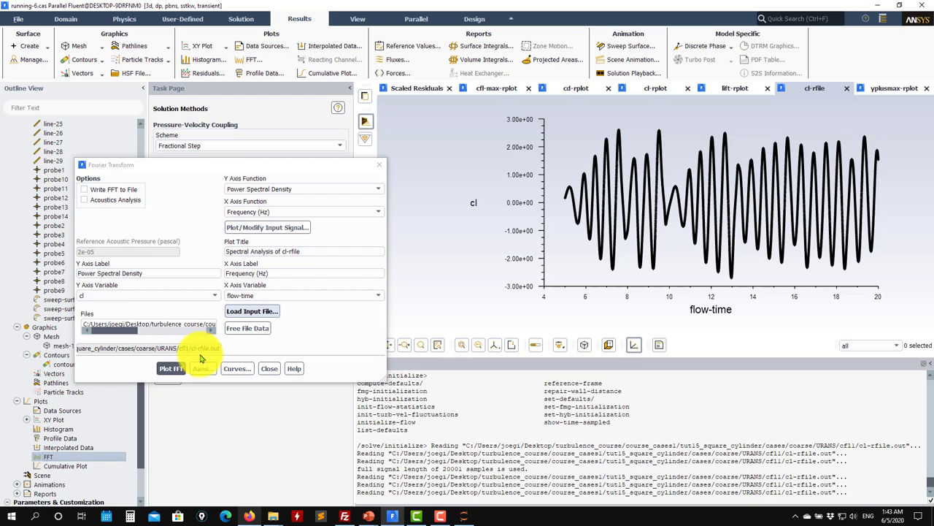
{"action": "left_click", "coordinate": [172, 369]}
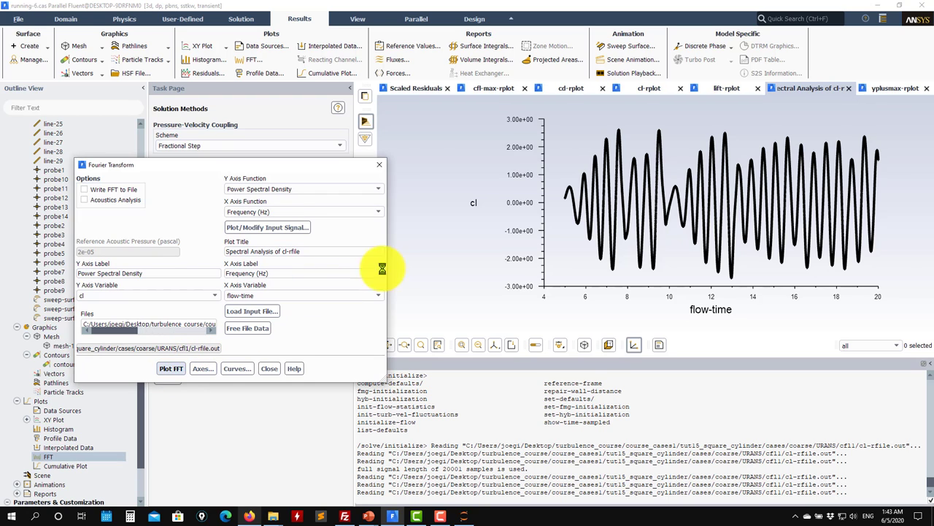
- Set both the X and Y axes of the FFT plot to logarithmic scale and replot the spectrum
{"action": "left_click", "coordinate": [213, 371]}
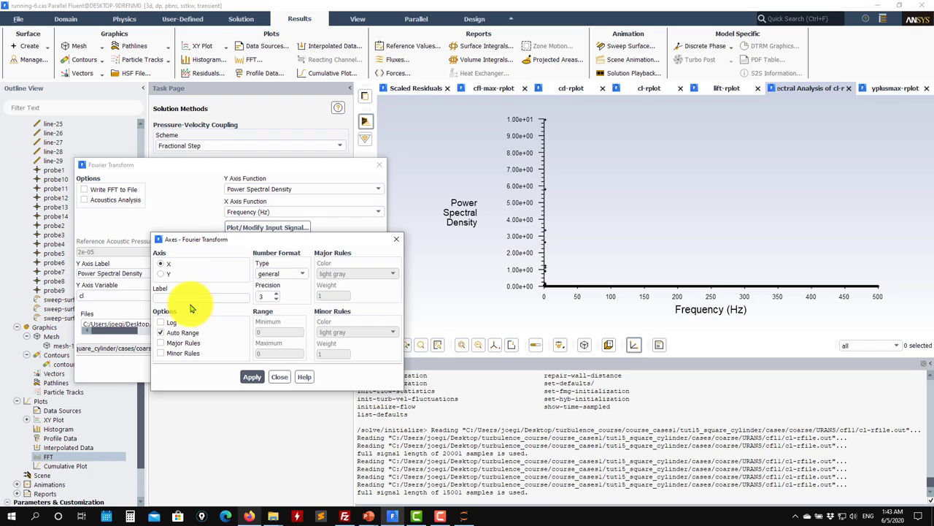
{"action": "left_click", "coordinate": [173, 323]}
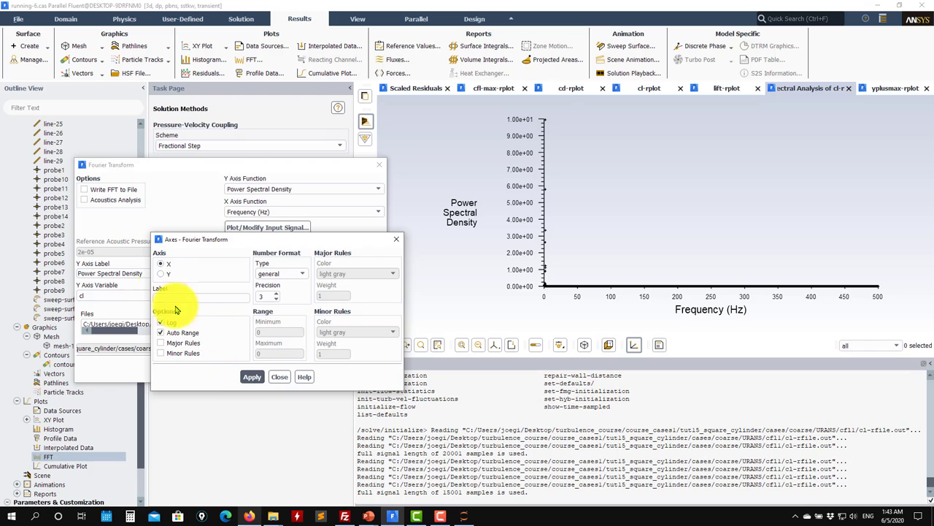
{"action": "left_click", "coordinate": [252, 377]}
{"action": "left_click", "coordinate": [161, 274]}
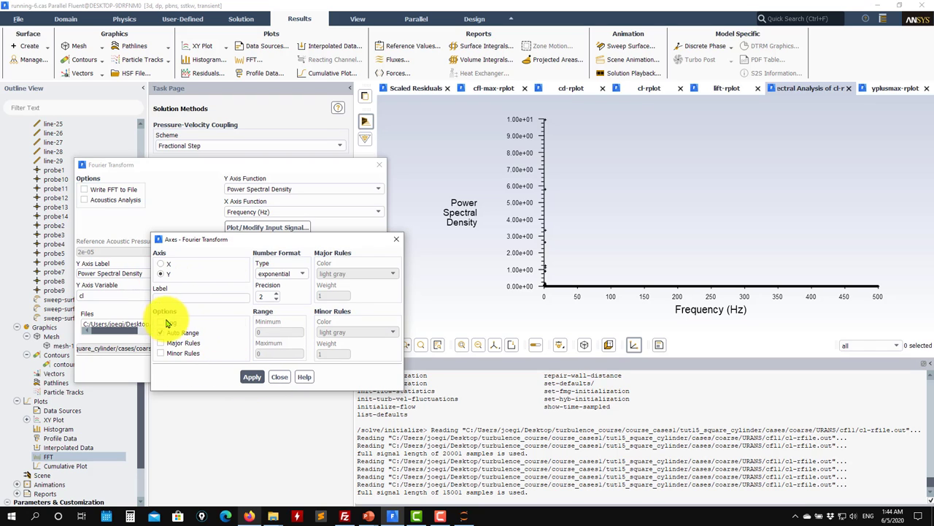
{"action": "left_click", "coordinate": [279, 376]}
{"action": "left_click", "coordinate": [172, 368]}
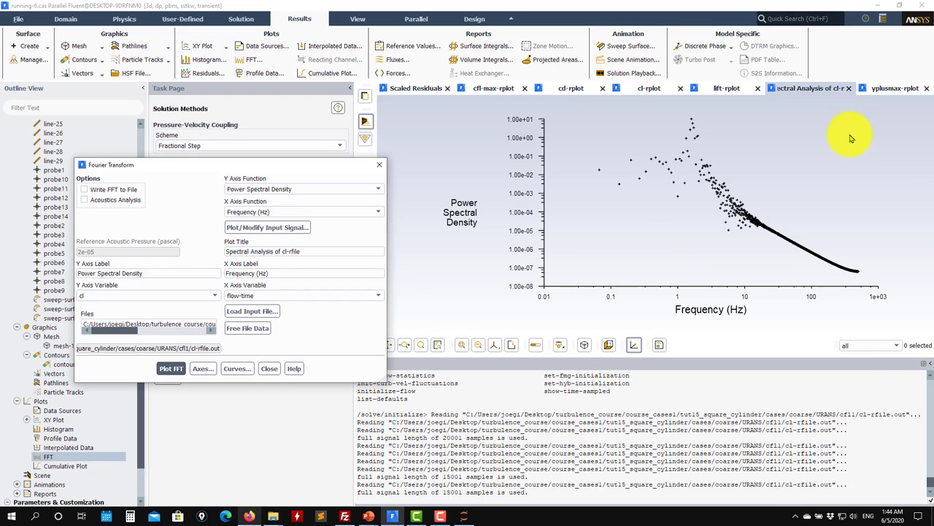
{"action": "left_click", "coordinate": [270, 369]}
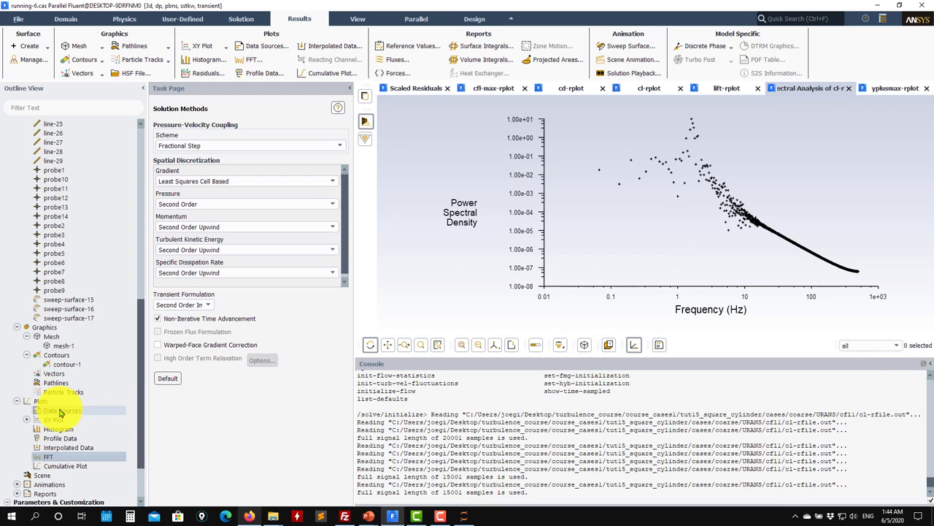
- Display contour-1 as velocity magnitude on the three sweep surfaces and inspect it in 3D
{"action": "double_click", "coordinate": [73, 365]}
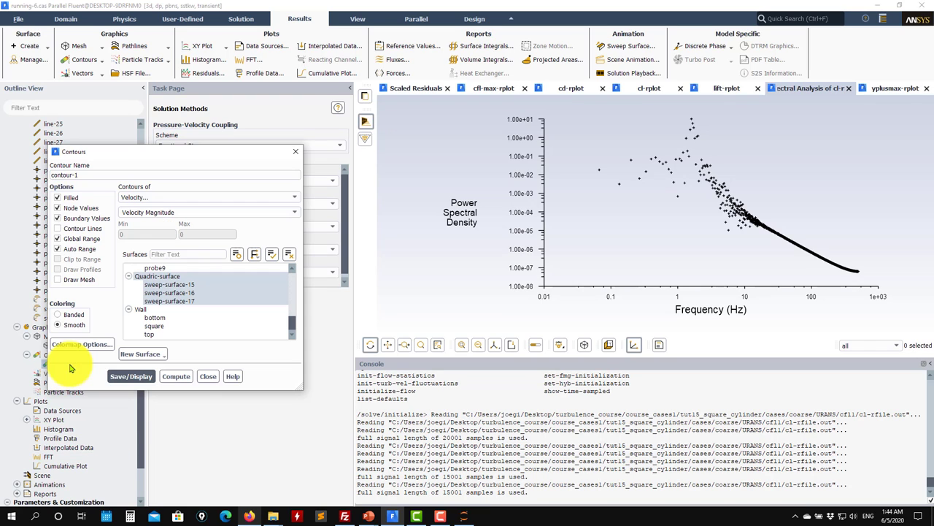
{"action": "left_click", "coordinate": [130, 379]}
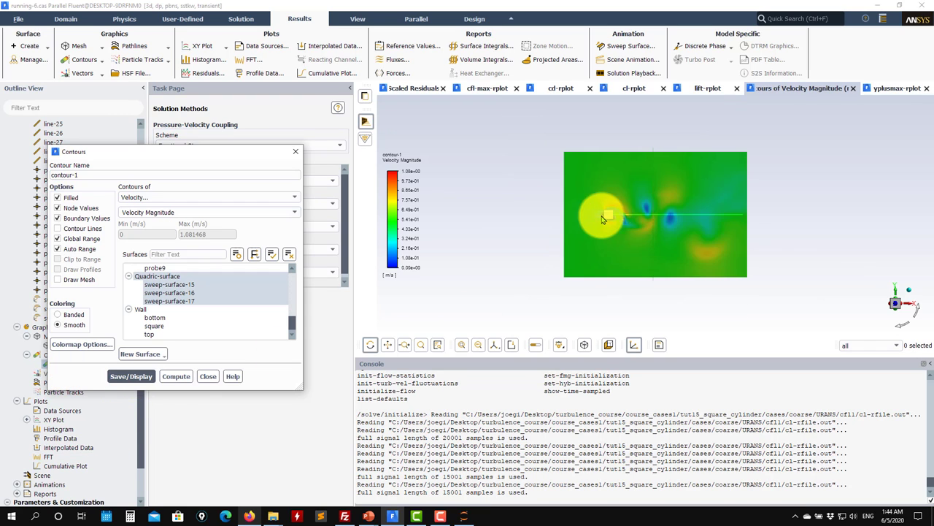
{"action": "left_click_drag", "start_coordinate": [375, 234], "coordinate": [570, 271]}
- Change contour-1 to the custom field function l0, display it and inspect the wake behind the cylinder
{"action": "left_click", "coordinate": [295, 197]}
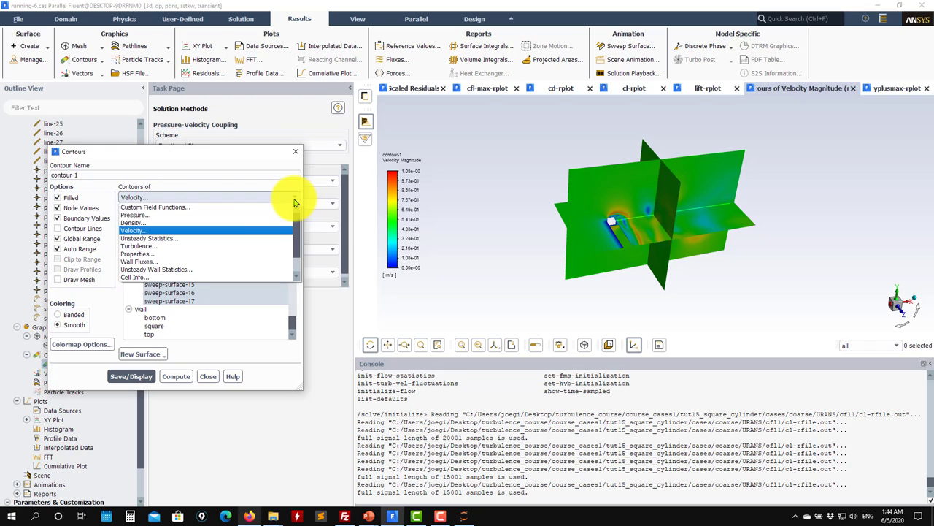
{"action": "left_click", "coordinate": [226, 205]}
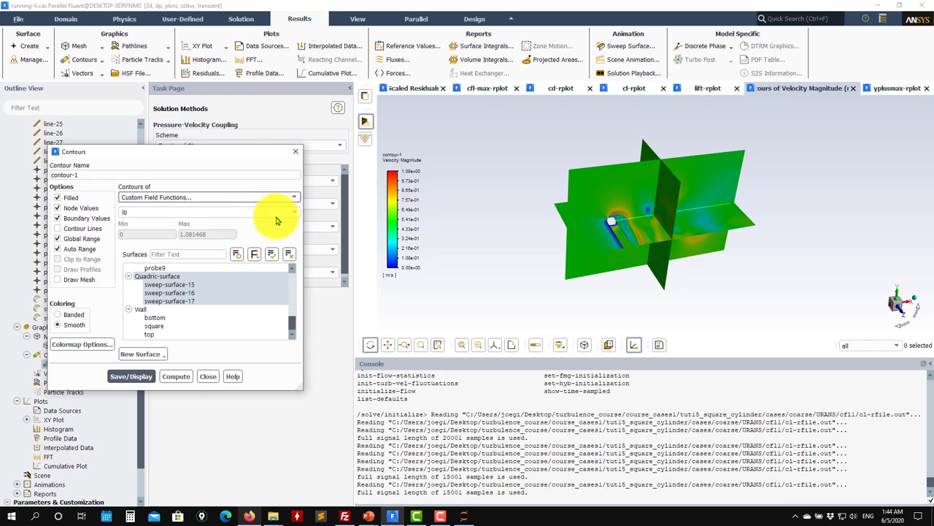
{"action": "left_click", "coordinate": [131, 374]}
{"action": "left_click_drag", "start_coordinate": [532, 204], "coordinate": [522, 183]}
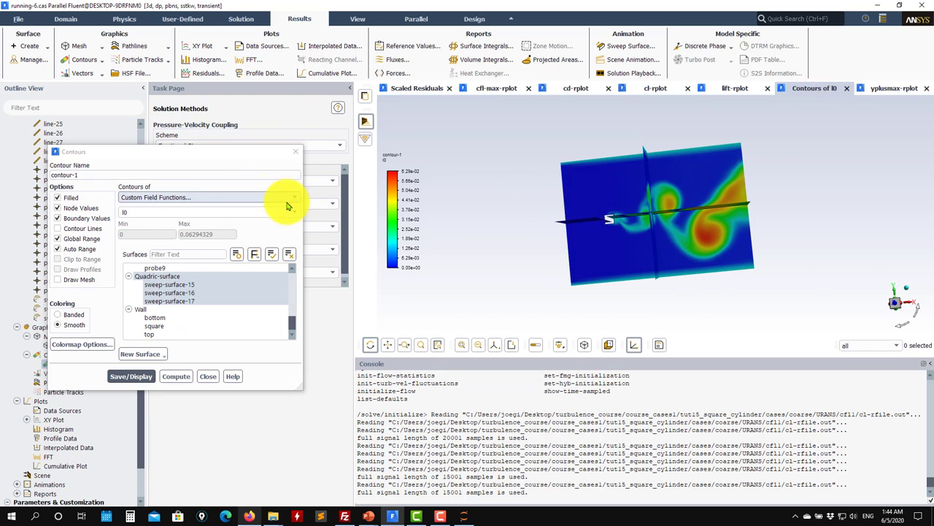
{"action": "left_click_drag", "start_coordinate": [633, 230], "coordinate": [715, 228]}
{"action": "scroll", "coordinate": [690, 229], "scroll_direction": "up", "scroll_amount": 3}
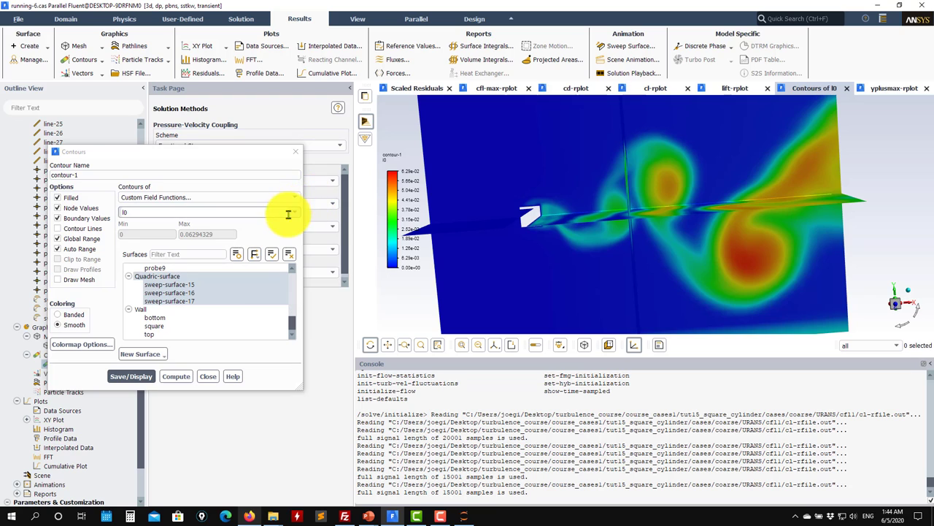
- Display the custom field function rl in contour-1 with auto range off and values clipped to a maximum of 5
{"action": "left_click", "coordinate": [288, 212]}
{"action": "left_click", "coordinate": [175, 223]}
{"action": "left_click", "coordinate": [131, 376]}
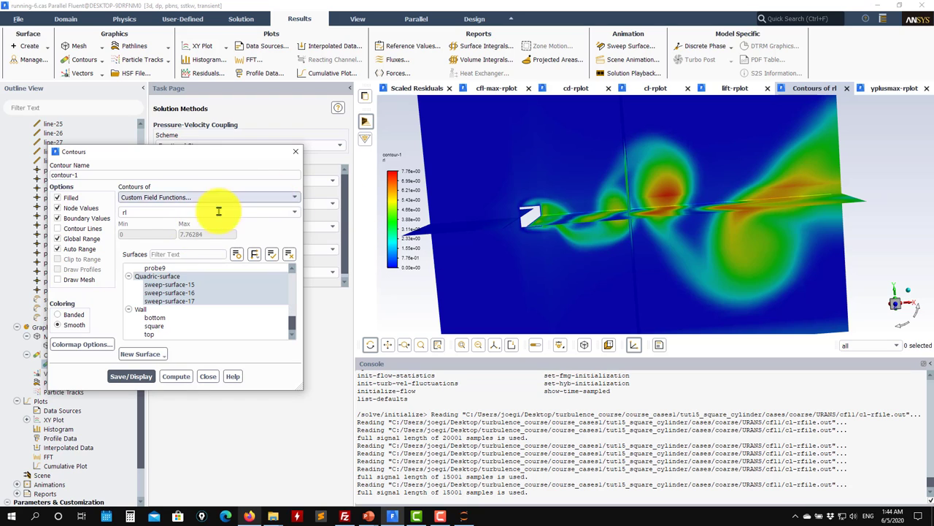
{"action": "left_click", "coordinate": [70, 250]}
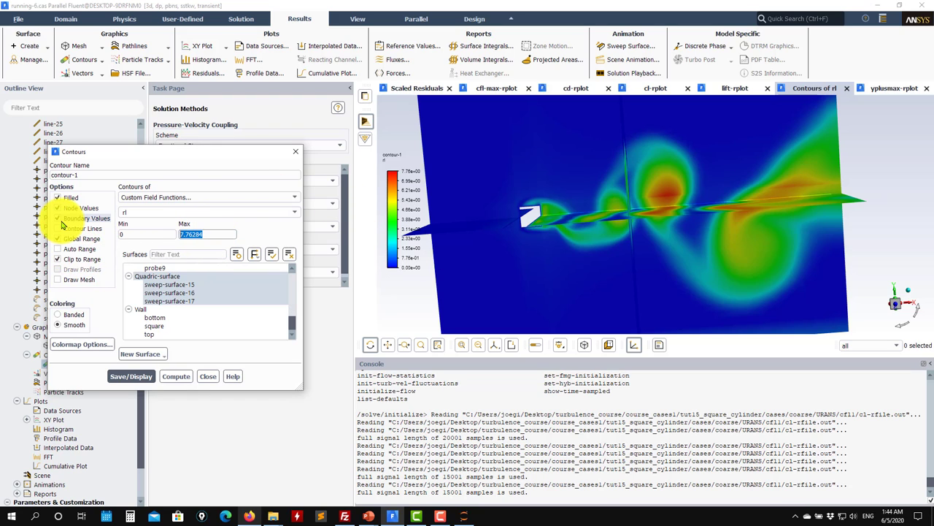
{"action": "left_click", "coordinate": [122, 378]}
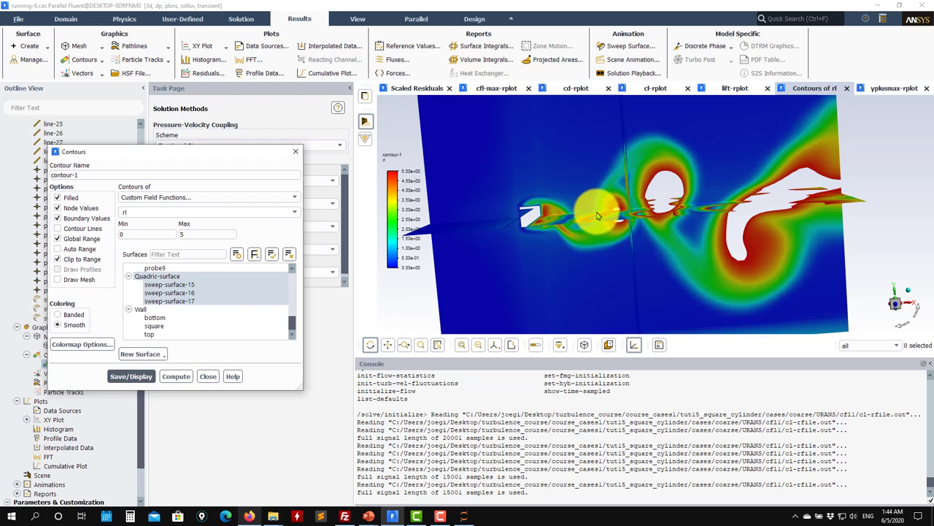
{"action": "mouse_move", "coordinate": [737, 263]}
{"action": "left_mouse_down"}
{"action": "mouse_move", "coordinate": [801, 216]}
{"action": "mouse_move", "coordinate": [690, 201]}
{"action": "mouse_move", "coordinate": [560, 201]}
{"action": "mouse_move", "coordinate": [643, 259]}
{"action": "mouse_move", "coordinate": [647, 214]}
{"action": "mouse_move", "coordinate": [747, 187]}
{"action": "mouse_move", "coordinate": [590, 235]}
{"action": "mouse_move", "coordinate": [605, 177]}
{"action": "mouse_move", "coordinate": [646, 211]}
{"action": "mouse_move", "coordinate": [761, 201]}
{"action": "mouse_move", "coordinate": [759, 292]}
{"action": "mouse_move", "coordinate": [736, 212]}
{"action": "mouse_move", "coordinate": [705, 212]}
{"action": "mouse_move", "coordinate": [689, 267]}
{"action": "mouse_move", "coordinate": [659, 256]}
{"action": "mouse_move", "coordinate": [629, 292]}
{"action": "mouse_move", "coordinate": [557, 202]}
{"action": "mouse_move", "coordinate": [570, 208]}
{"action": "mouse_move", "coordinate": [526, 139]}
{"action": "mouse_move", "coordinate": [577, 208]}
{"action": "mouse_move", "coordinate": [555, 212]}
{"action": "left_mouse_up"}
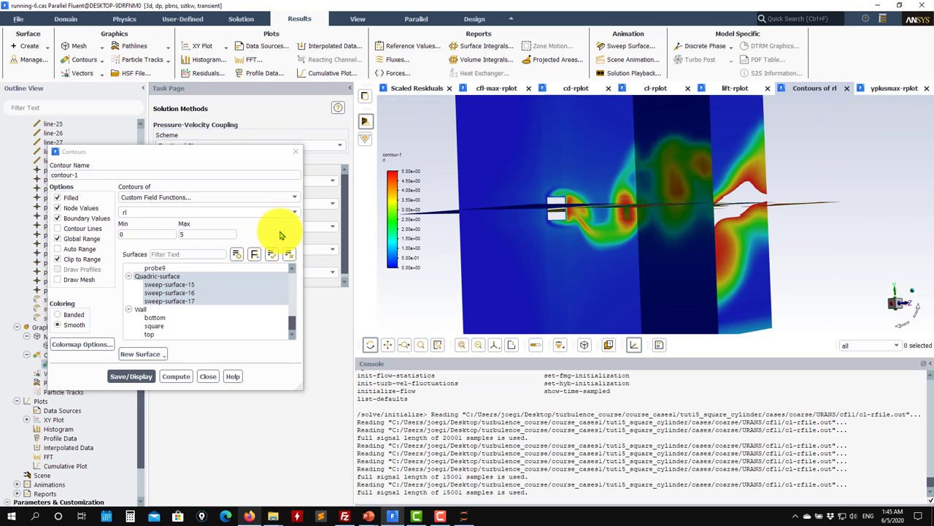
- Try to overlay the mesh of the preselected boundary surfaces on the rl contours
{"action": "left_click", "coordinate": [58, 279]}
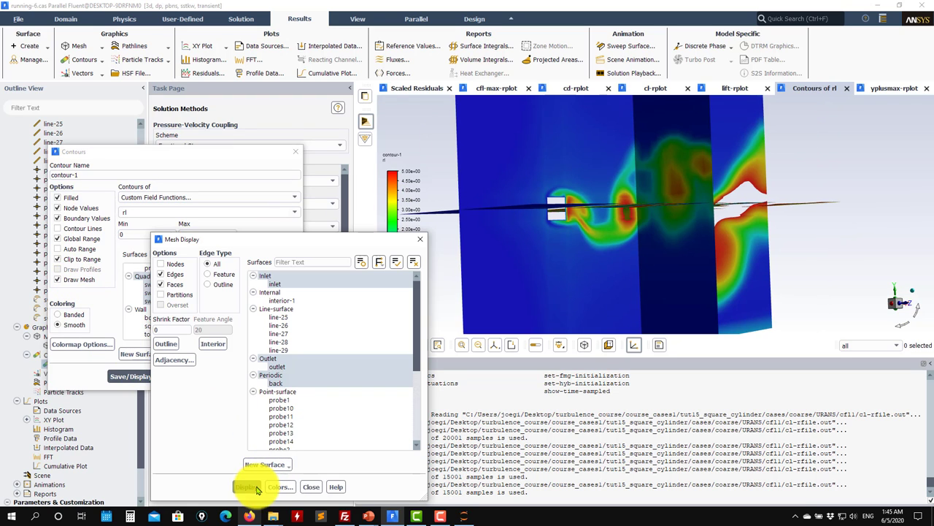
{"action": "left_click", "coordinate": [248, 487]}
{"action": "left_click_drag", "start_coordinate": [621, 229], "coordinate": [497, 188]}
{"action": "left_click", "coordinate": [307, 485]}
{"action": "left_click", "coordinate": [141, 384]}
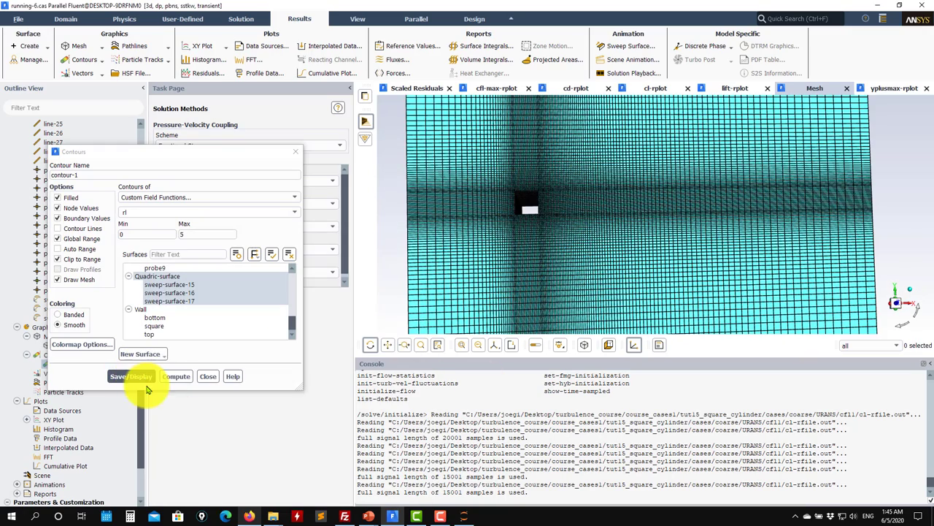
{"action": "left_click", "coordinate": [207, 376]}
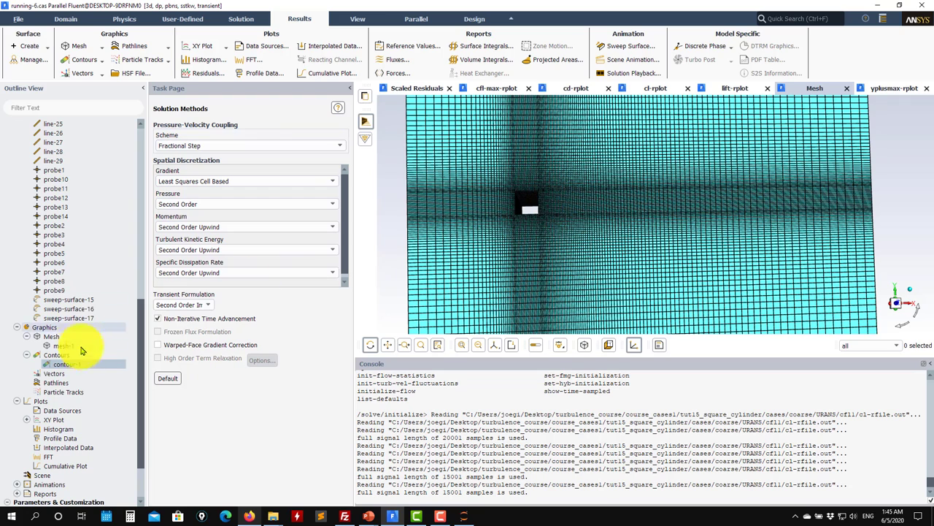
- Reopen contour-1, enable mesh drawing with the current surface selection and display the rl contours
{"action": "double_click", "coordinate": [86, 364]}
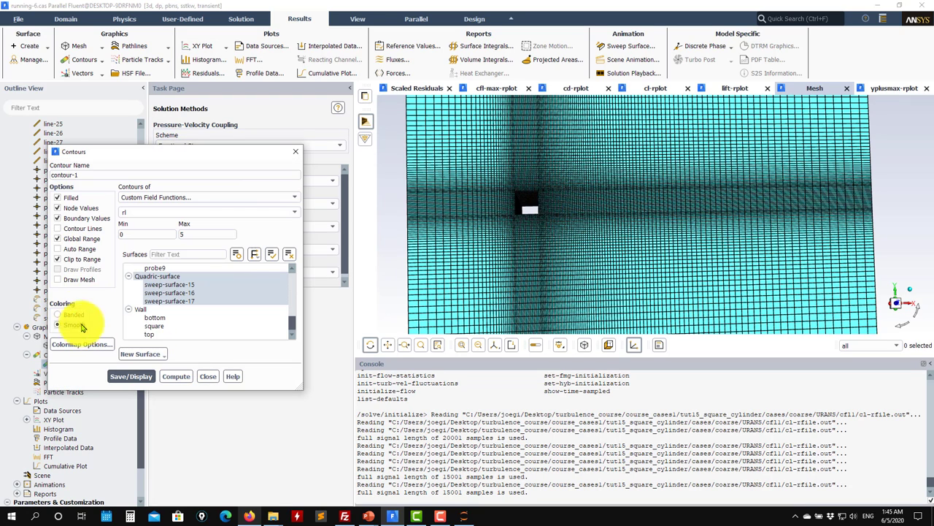
{"action": "left_click", "coordinate": [58, 279]}
{"action": "left_click", "coordinate": [311, 487]}
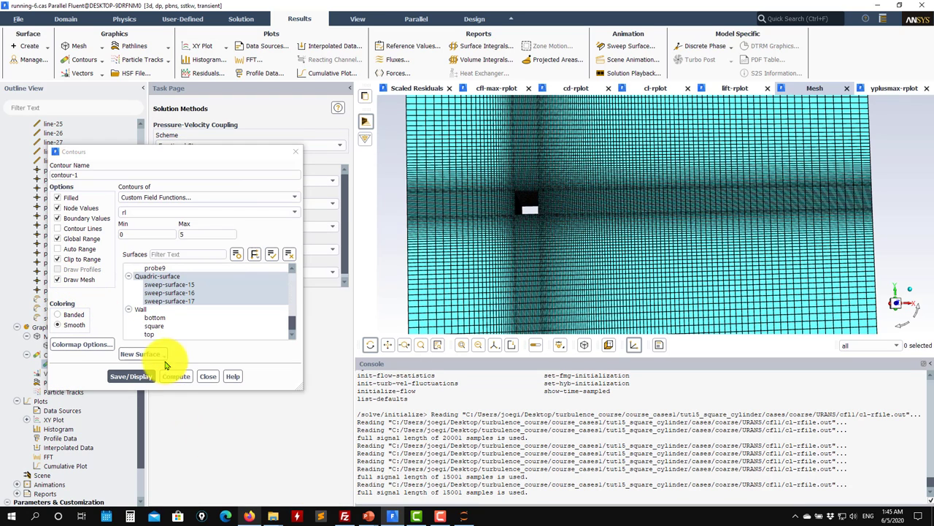
{"action": "left_click", "coordinate": [129, 376]}
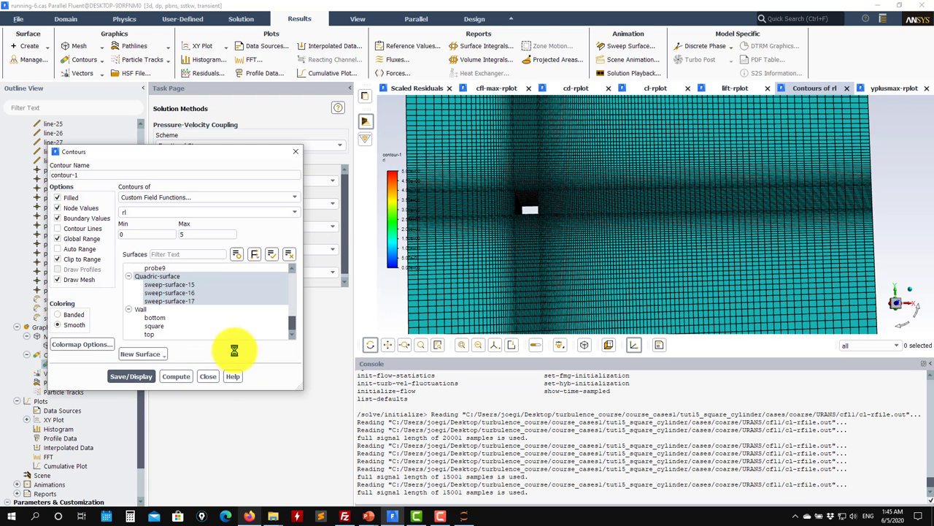
- Restrict the overlaid mesh to the sweep surfaces in the Quadric-surface group and redisplay the rl contours with it
{"action": "left_click", "coordinate": [71, 283]}
{"action": "left_click", "coordinate": [414, 265]}
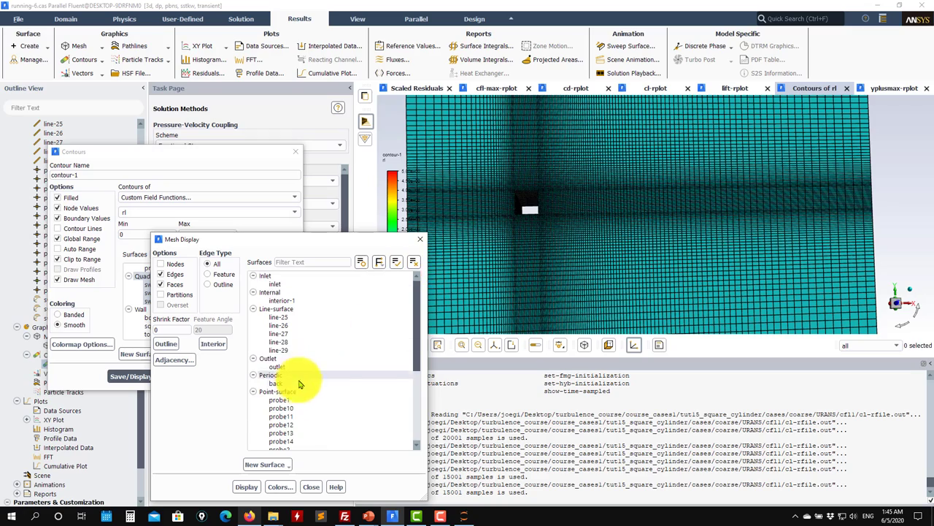
{"action": "scroll", "coordinate": [299, 392], "scroll_direction": "down", "scroll_amount": 5}
{"action": "left_click", "coordinate": [298, 383]}
{"action": "left_click", "coordinate": [252, 480]}
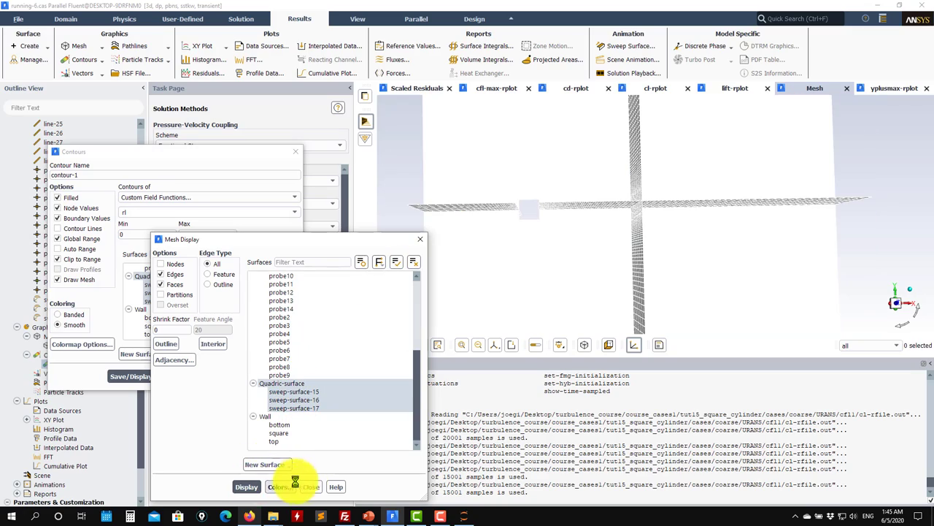
{"action": "left_click", "coordinate": [311, 486]}
{"action": "left_click", "coordinate": [131, 376]}
{"action": "left_click_drag", "start_coordinate": [536, 192], "coordinate": [636, 255]}
{"action": "left_click", "coordinate": [207, 376]}
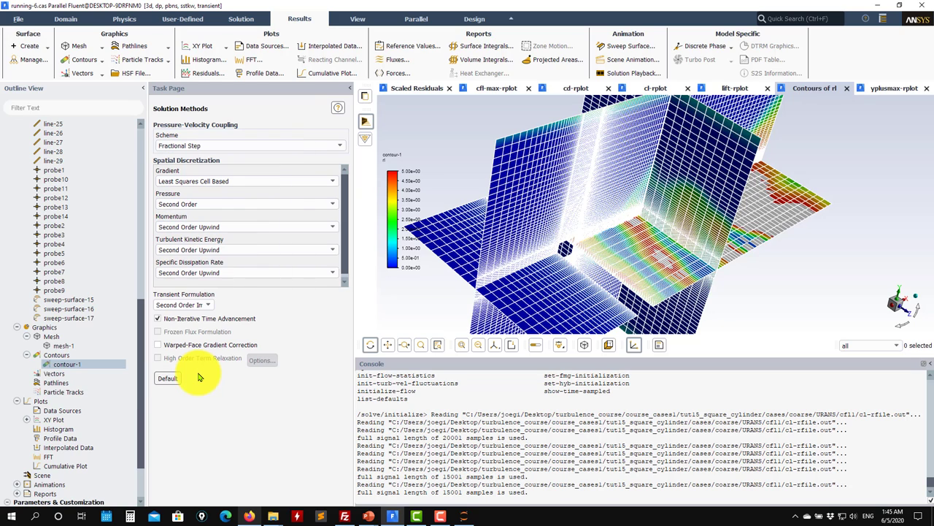
{"action": "scroll", "coordinate": [546, 255], "scroll_direction": "up", "scroll_amount": 3}
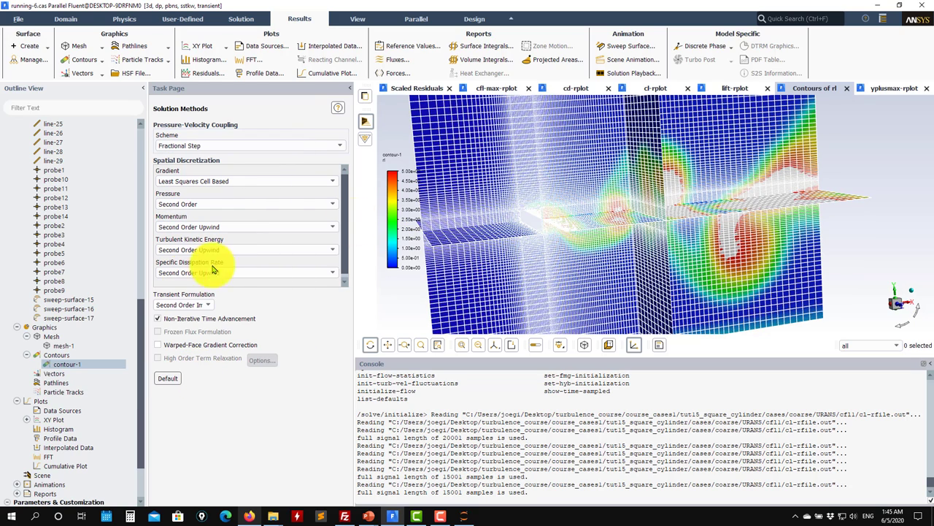
{"action": "scroll", "coordinate": [63, 295], "scroll_direction": "up", "scroll_amount": 5}
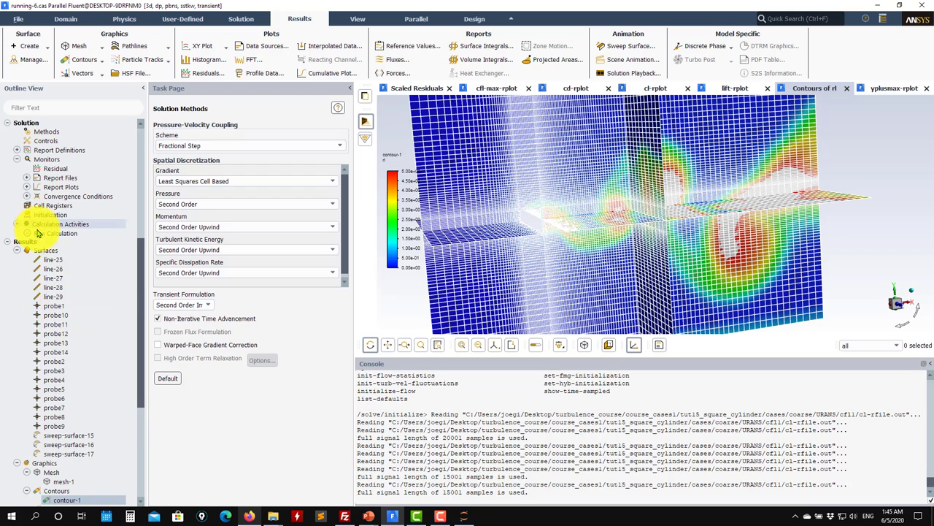
- Start a new iso-surface in zone fluid-1 with the velocity variable Q Criterion as the surface of constant
{"action": "left_click", "coordinate": [43, 252]}
{"action": "right_click", "coordinate": [44, 252]}
{"action": "mouse_move", "coordinate": [68, 268]}
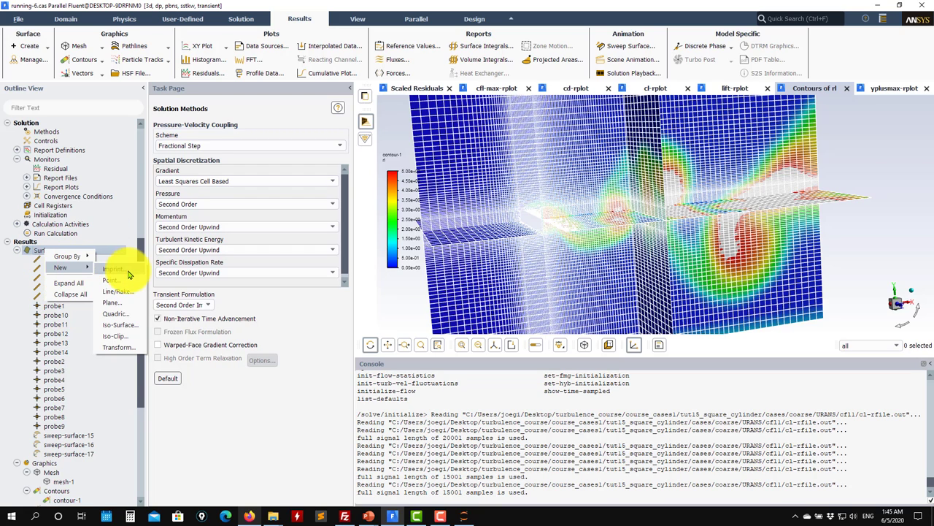
{"action": "left_click", "coordinate": [128, 325]}
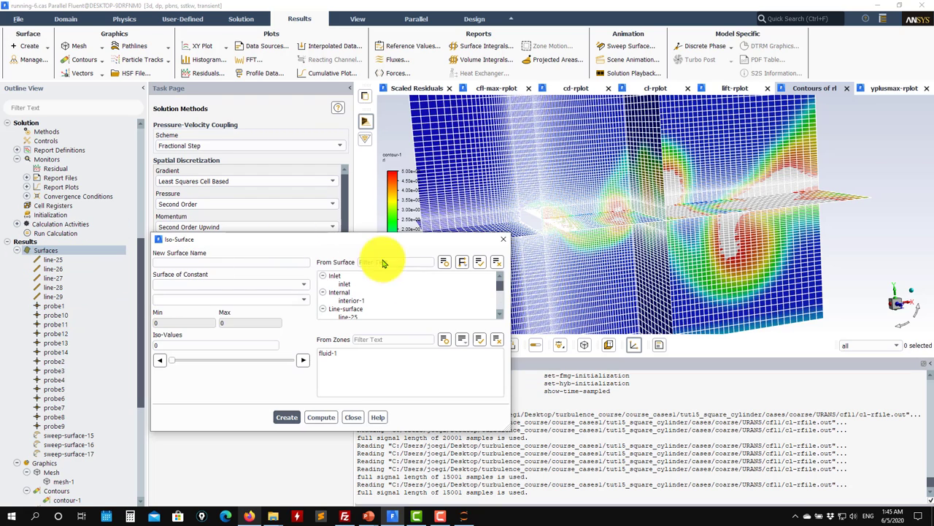
{"action": "left_click", "coordinate": [340, 352]}
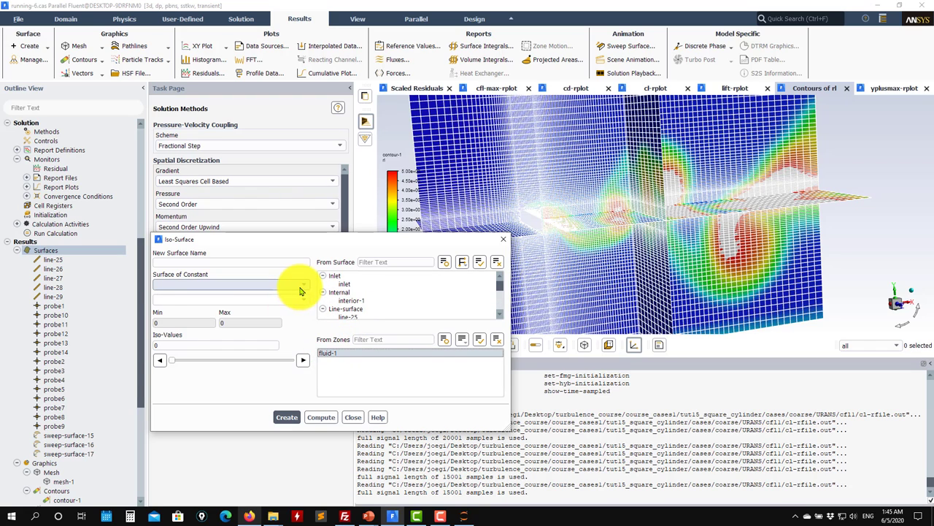
{"action": "left_click", "coordinate": [305, 285]}
{"action": "left_click", "coordinate": [221, 319]}
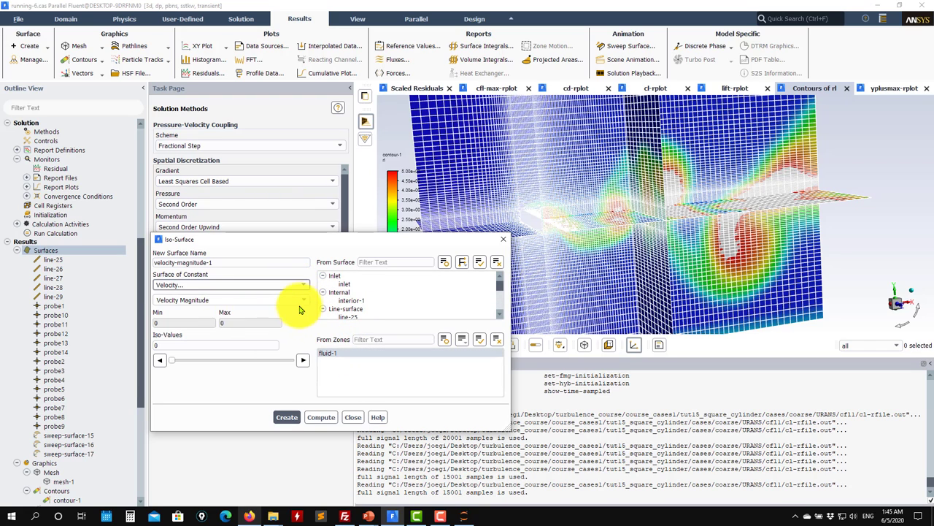
{"action": "left_click", "coordinate": [295, 300]}
{"action": "scroll", "coordinate": [288, 310], "scroll_direction": "down", "scroll_amount": 5}
{"action": "left_click", "coordinate": [192, 370]}
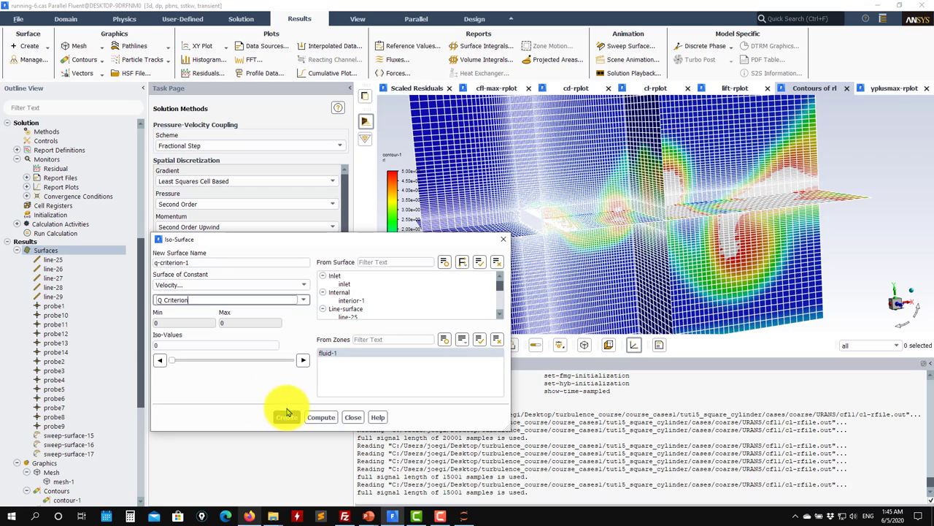
- Compute the Q Criterion range, create the iso-surface at an iso-value of 100 and close the dialog
{"action": "left_click", "coordinate": [285, 416]}
{"action": "left_click", "coordinate": [315, 417]}
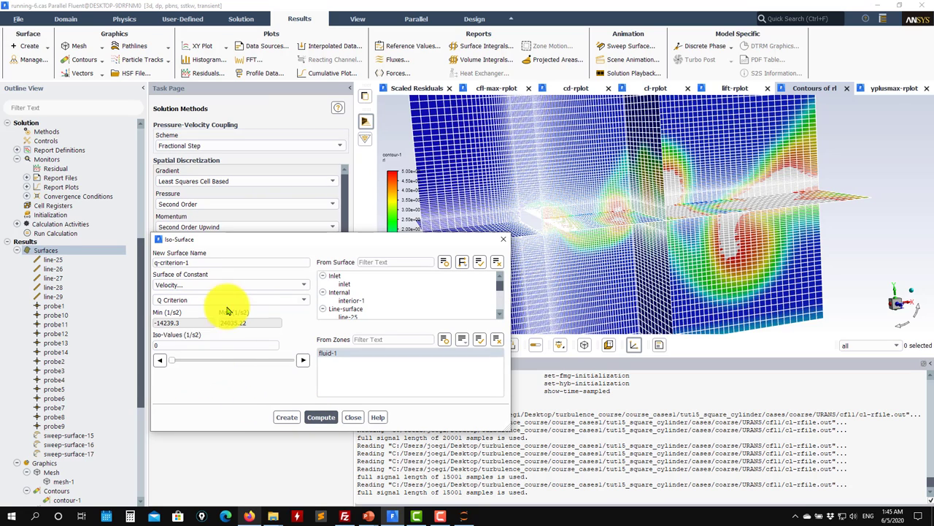
{"action": "left_click", "coordinate": [151, 345]}
{"action": "type", "text": "100"}
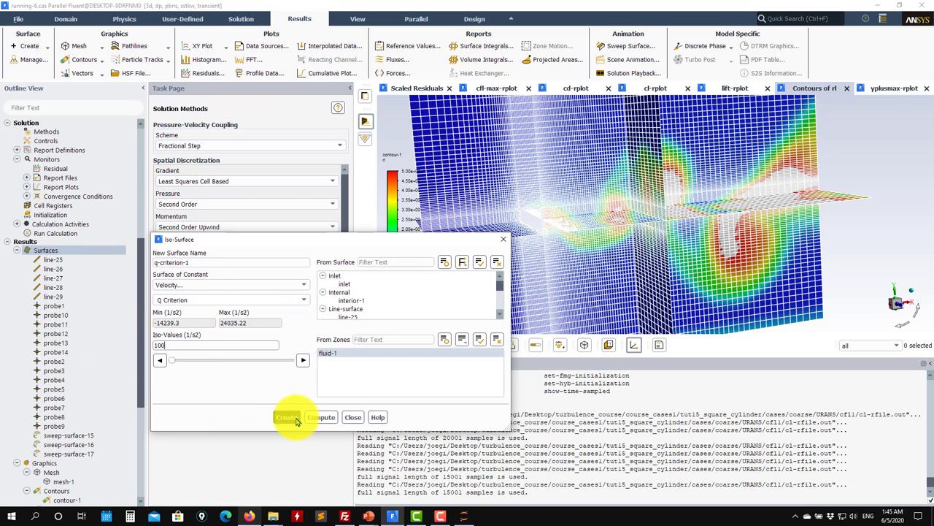
{"action": "left_click", "coordinate": [287, 417]}
{"action": "left_click", "coordinate": [353, 417]}
- Add the q-criterion-1 iso-surface to the surfaces of contour-1 and display the rl contours with it
{"action": "scroll", "coordinate": [100, 358], "scroll_direction": "down", "scroll_amount": 4}
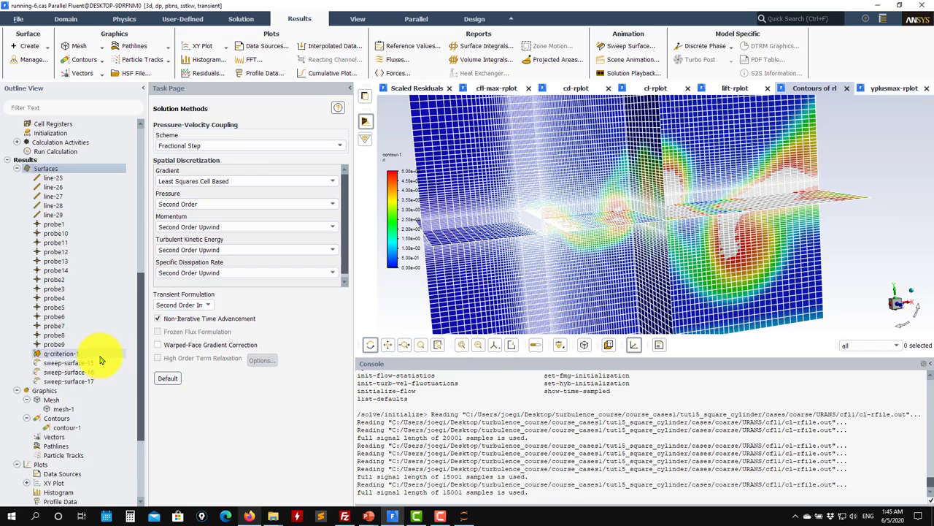
{"action": "double_click", "coordinate": [69, 399]}
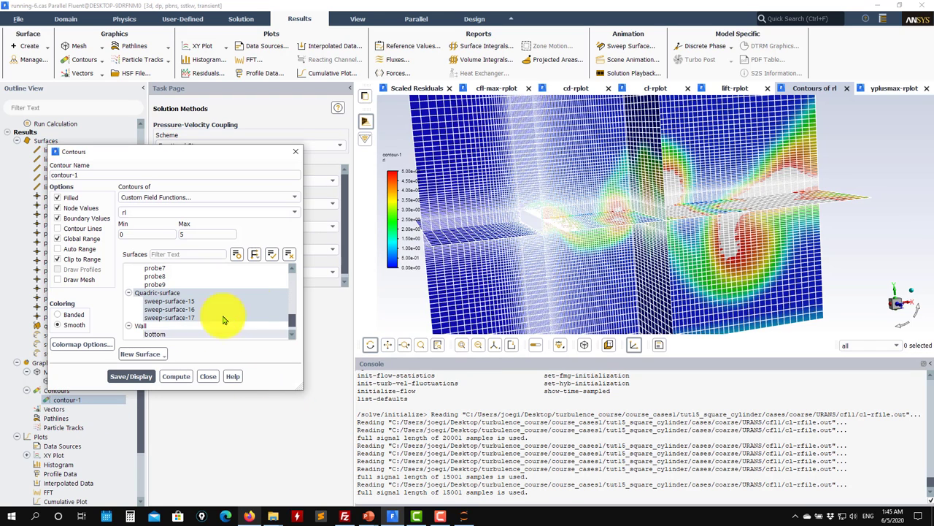
{"action": "scroll", "coordinate": [219, 292], "scroll_direction": "up", "scroll_amount": 5}
{"action": "scroll", "coordinate": [162, 307], "scroll_direction": "up", "scroll_amount": 3}
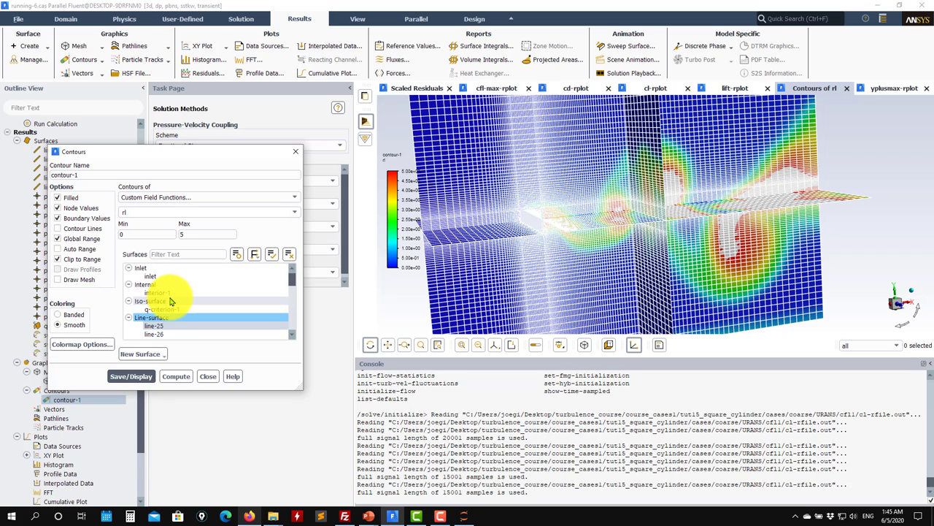
{"action": "left_click", "coordinate": [165, 310]}
{"action": "left_click", "coordinate": [134, 375]}
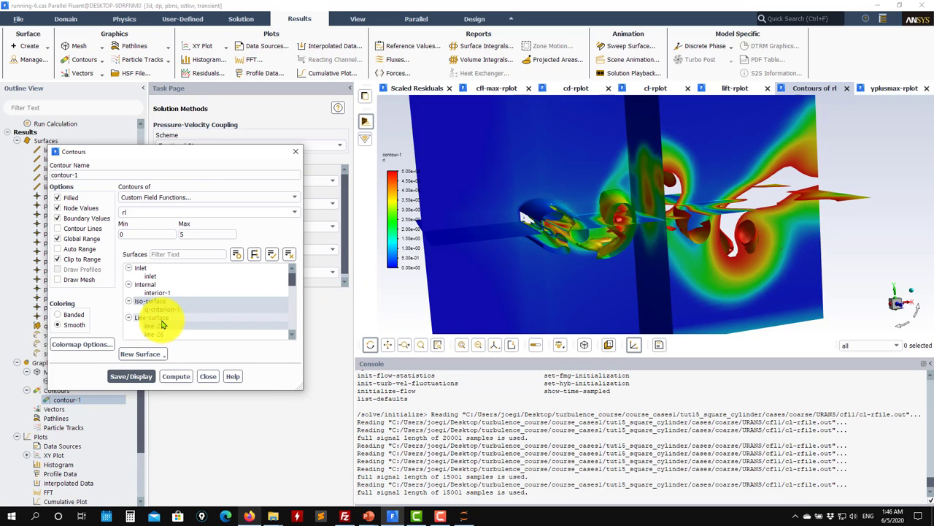
{"action": "left_click", "coordinate": [134, 378]}
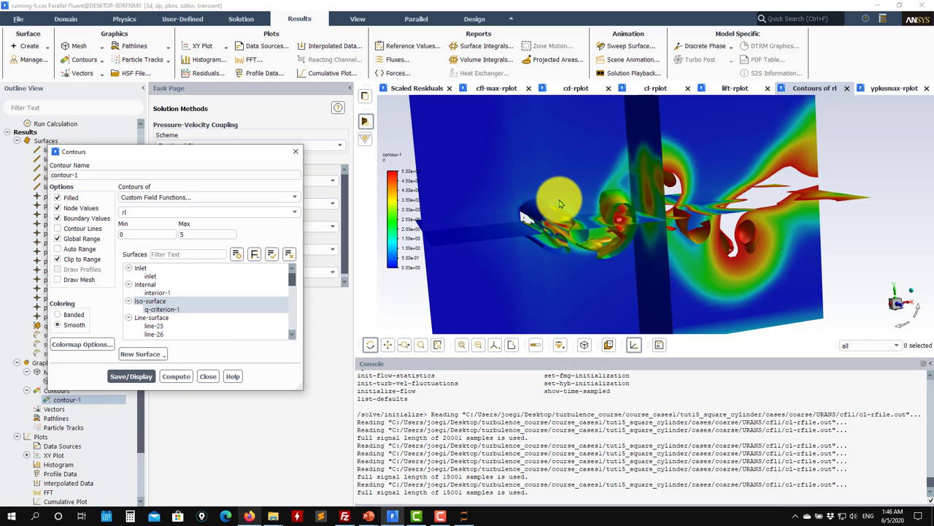
- Remove the Quadric-surface group from contour-1, redisplay rl on the Q-criterion iso-surface alone and inspect the vortices from several angles
{"action": "scroll", "coordinate": [234, 295], "scroll_direction": "down", "scroll_amount": 5}
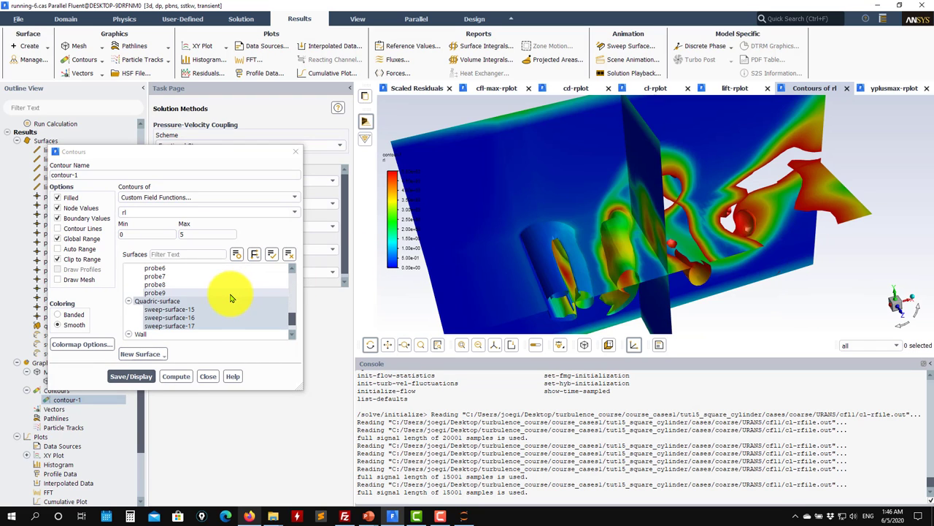
{"action": "left_click", "coordinate": [174, 300]}
{"action": "left_click", "coordinate": [132, 376]}
{"action": "left_click_drag", "start_coordinate": [541, 232], "coordinate": [666, 255]}
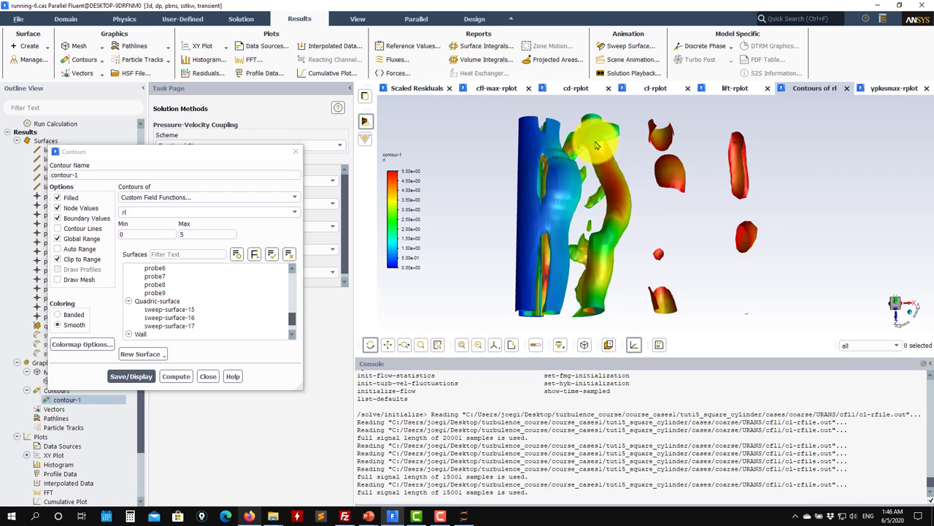
{"action": "left_click_drag", "start_coordinate": [593, 271], "coordinate": [653, 177]}
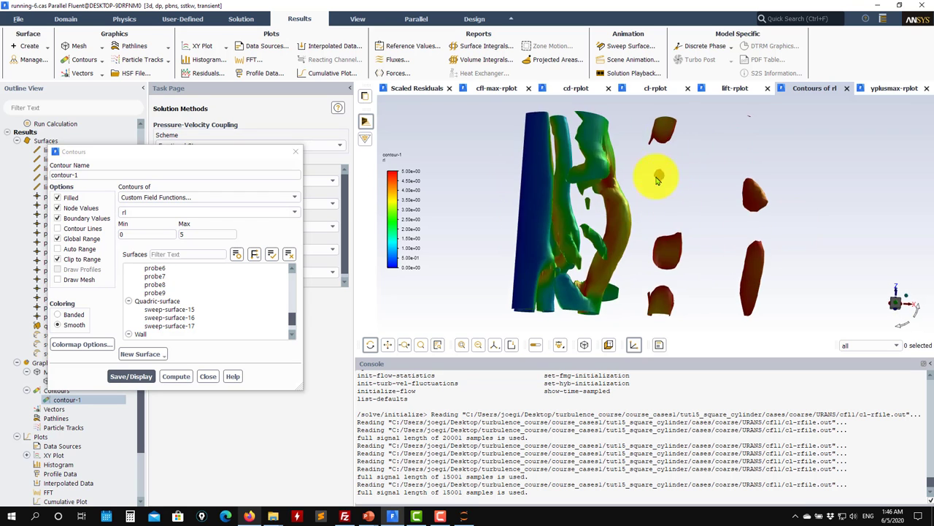
{"action": "left_click", "coordinate": [207, 377]}
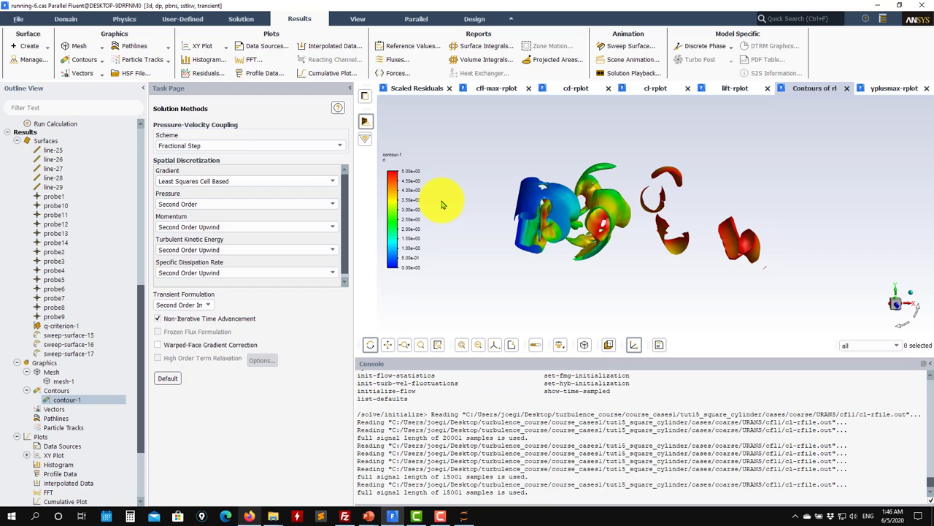
{"action": "left_click_drag", "start_coordinate": [660, 231], "coordinate": [637, 227]}
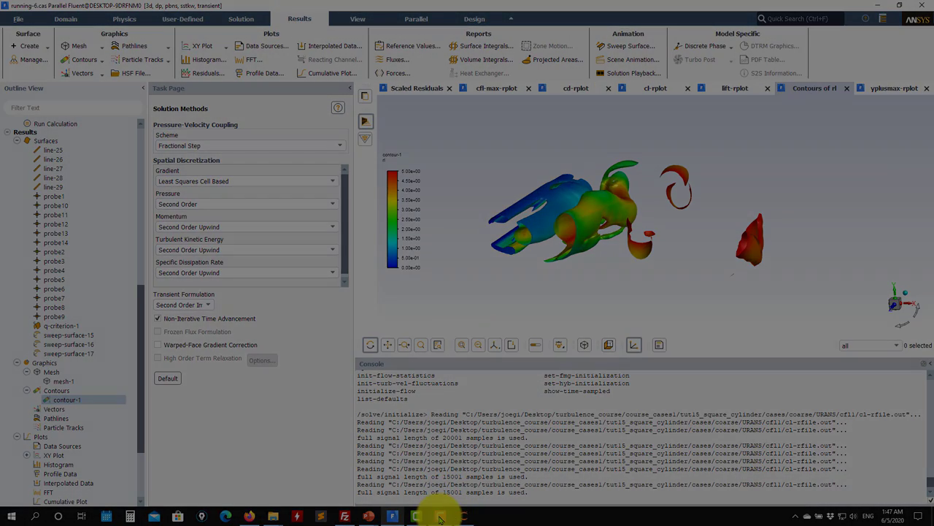
{"action": "left_click", "coordinate": [440, 517]}
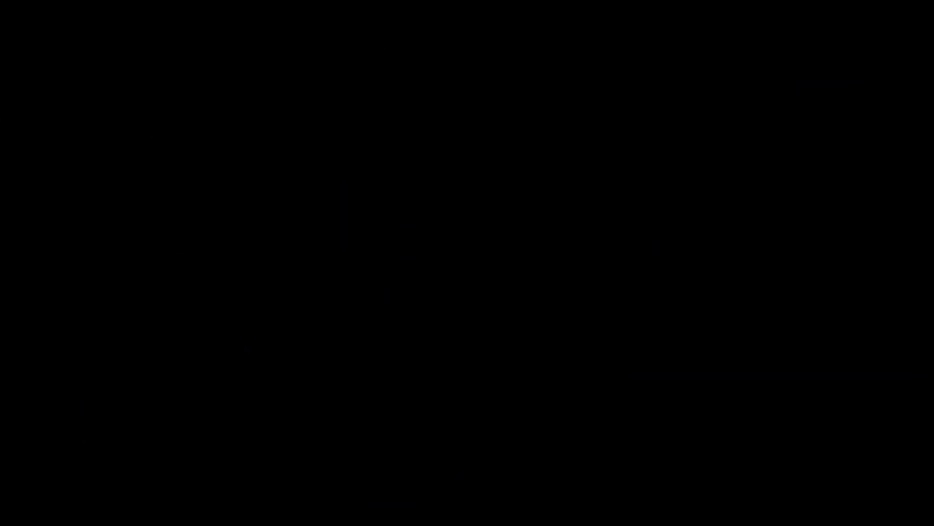